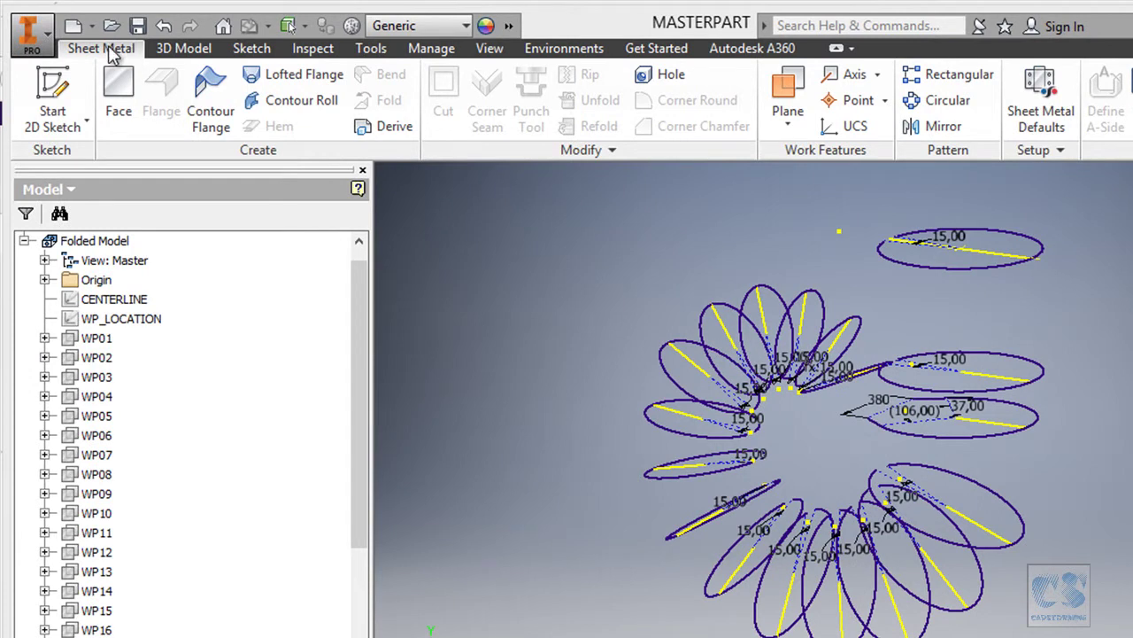
Step: Override the sheet metal rule's thickness in the sheet metal defaults and set it to 12 mm
left_click(1041, 105)
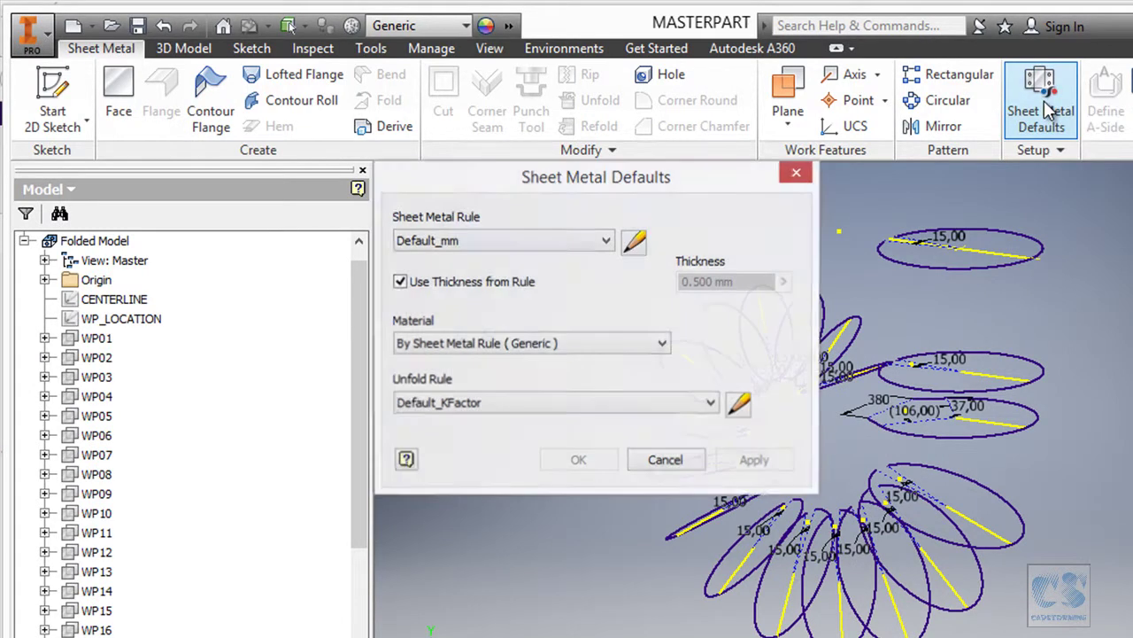
left_click(454, 291)
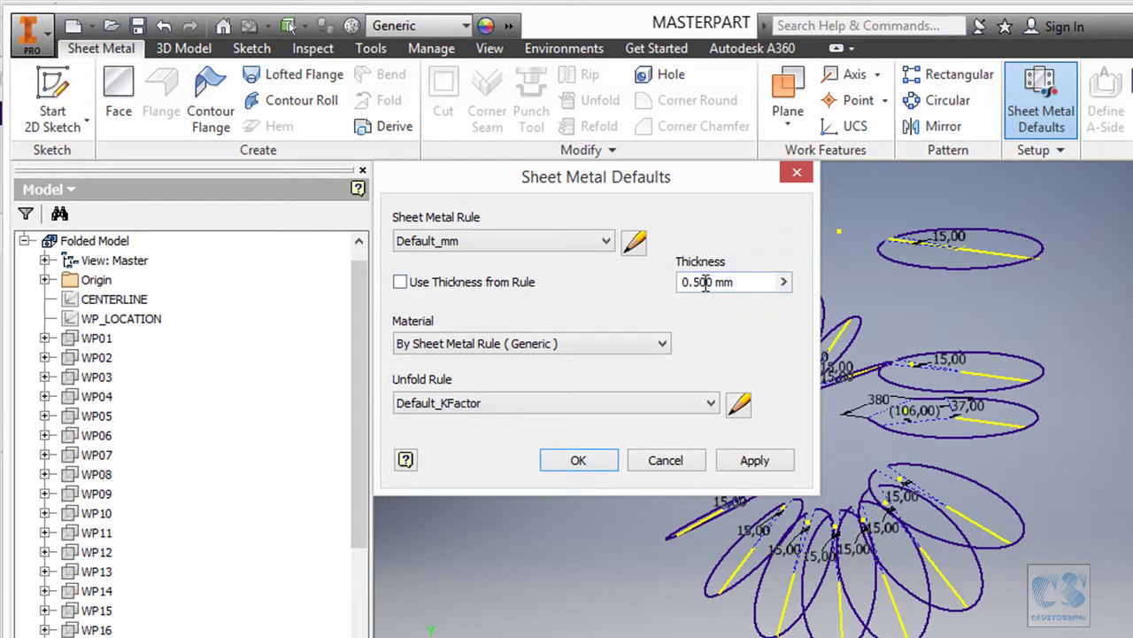
type("12")
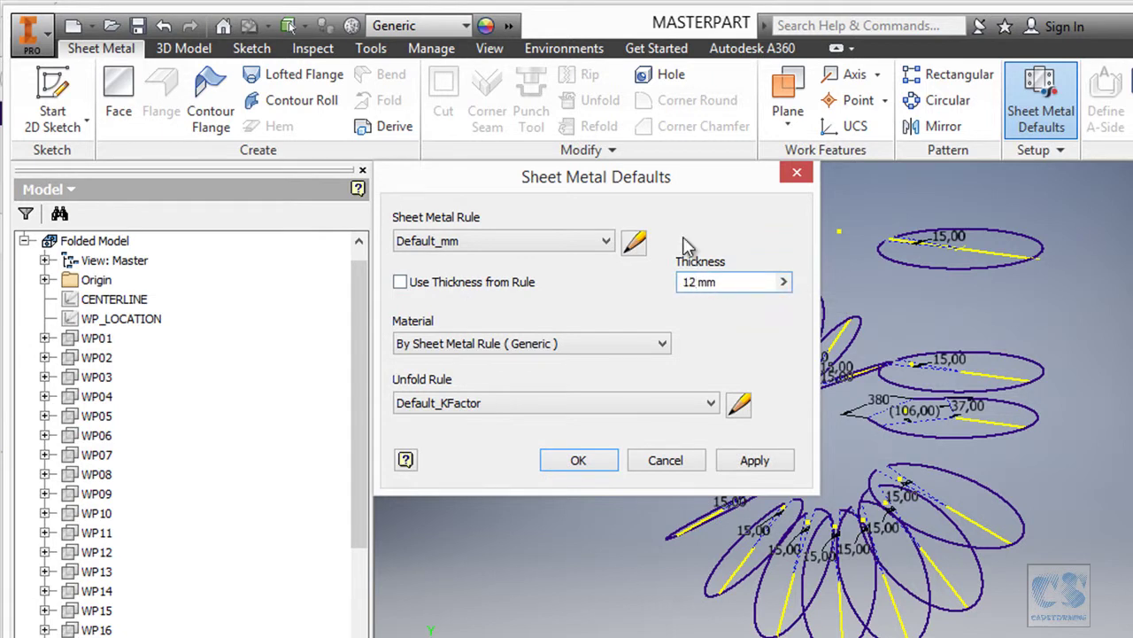
left_click(585, 457)
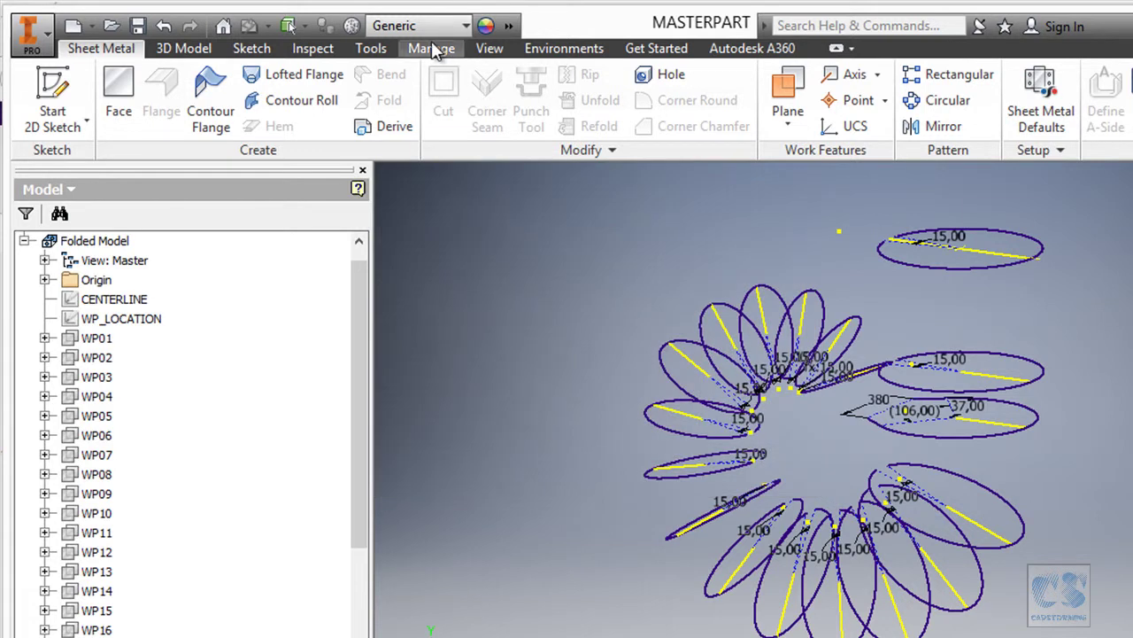
Step: Copy the name of the OP_angle model parameter and paste it as the equation of parameter d131
left_click(434, 48)
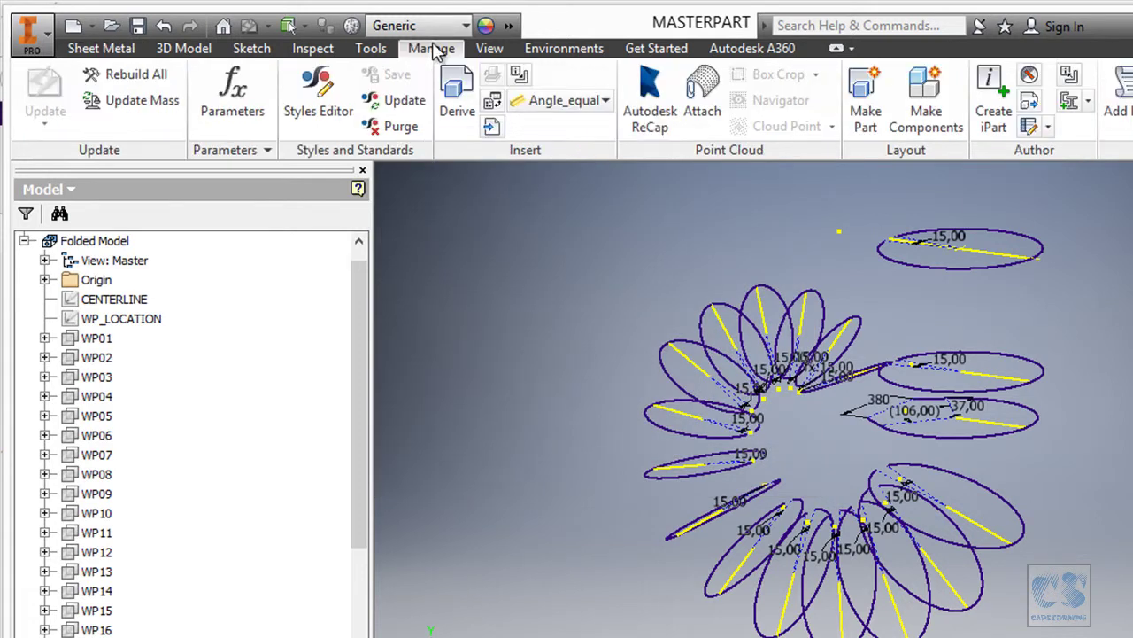
left_click(238, 104)
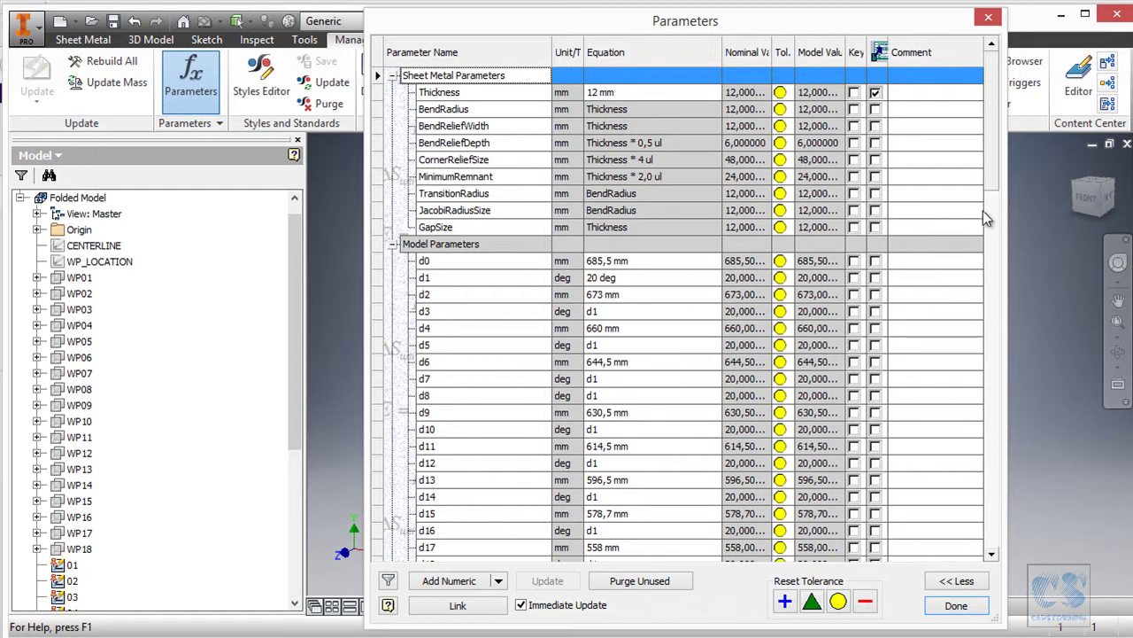
scroll(993, 263, "down", 20)
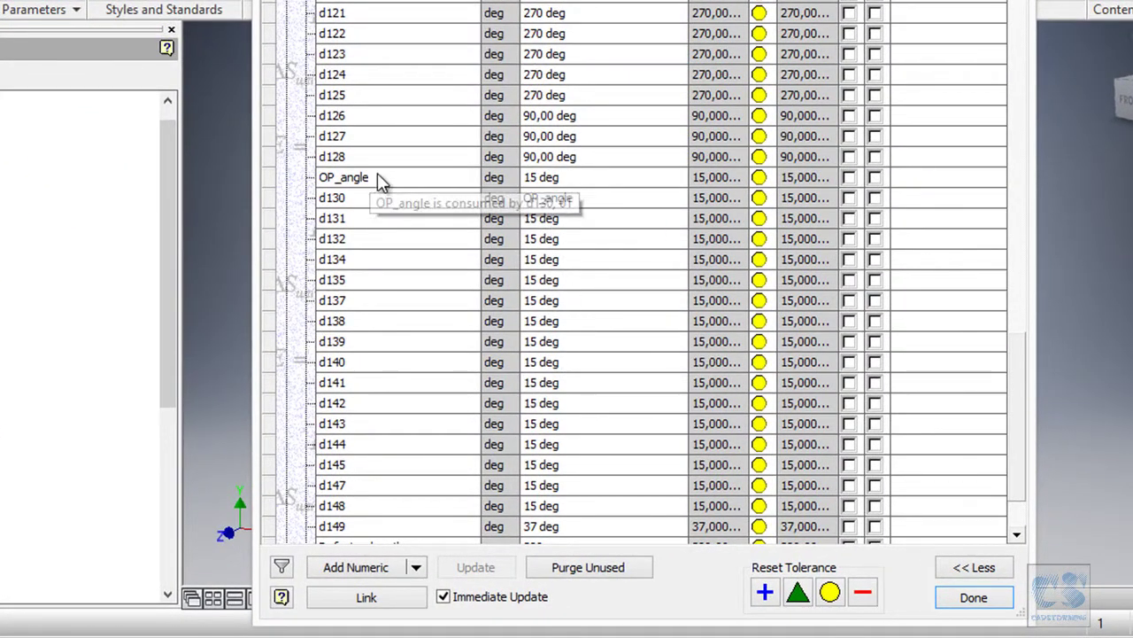
left_click(387, 184)
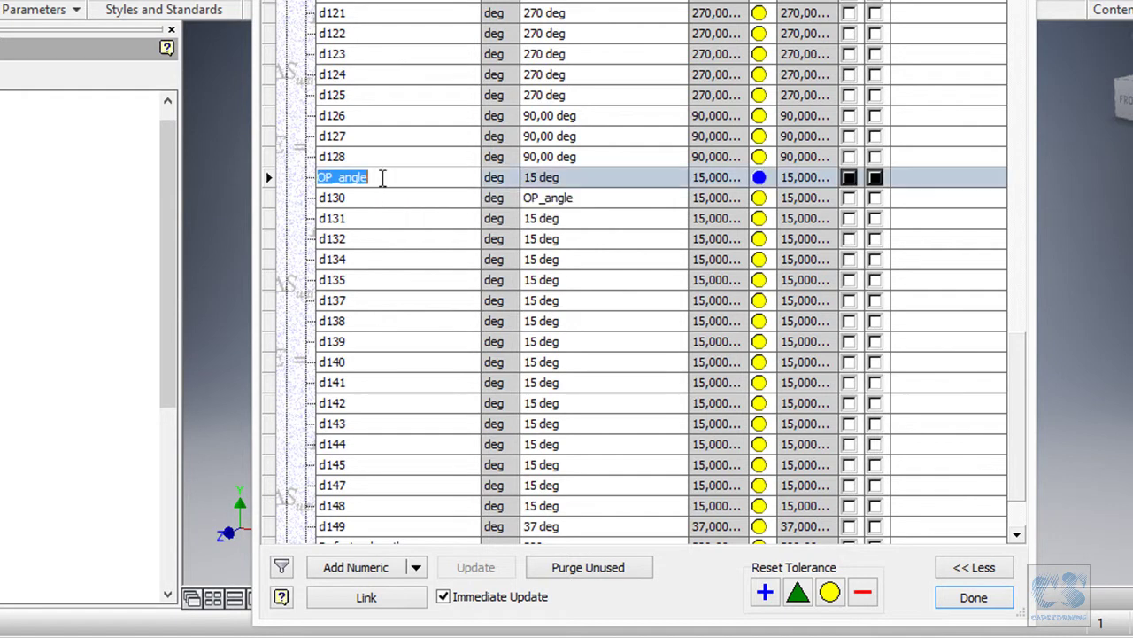
right_click(354, 175)
left_click(403, 186)
left_click(567, 220)
right_click(543, 222)
left_click(600, 257)
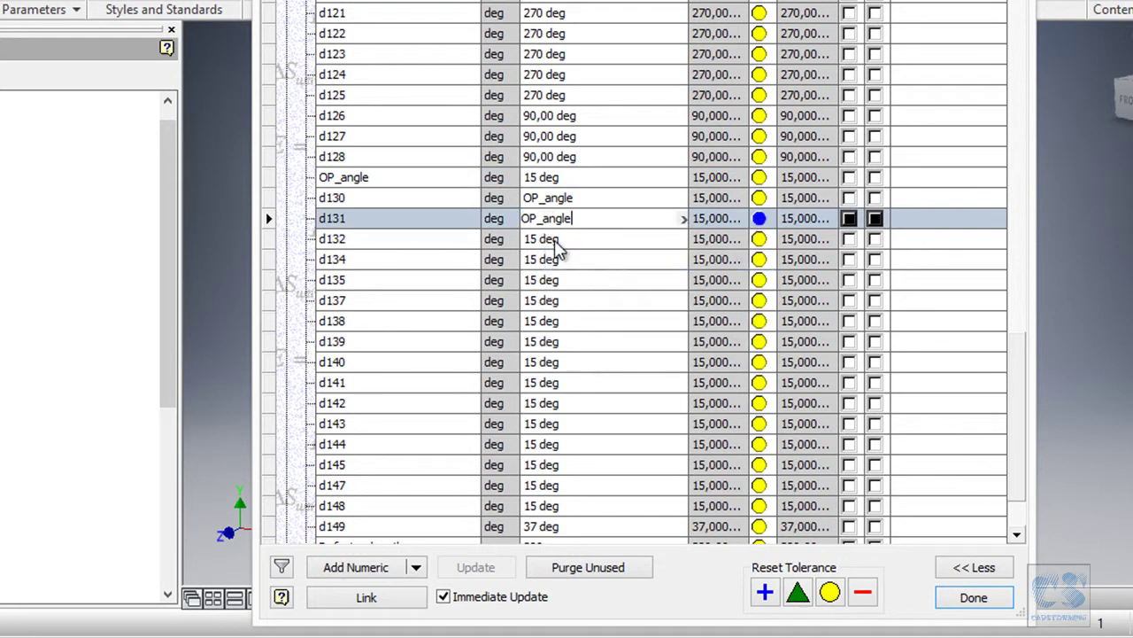
Step: Paste OP_angle as the equation of parameters d132 and d134
left_click(558, 239)
right_click(550, 243)
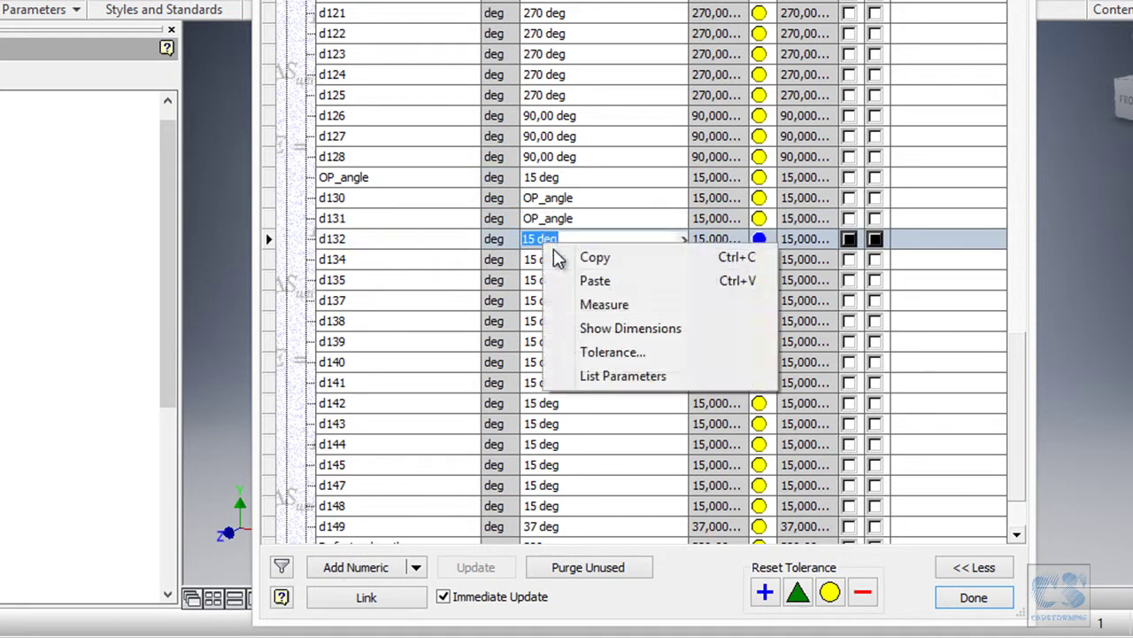
left_click(593, 281)
left_click(552, 259)
right_click(554, 262)
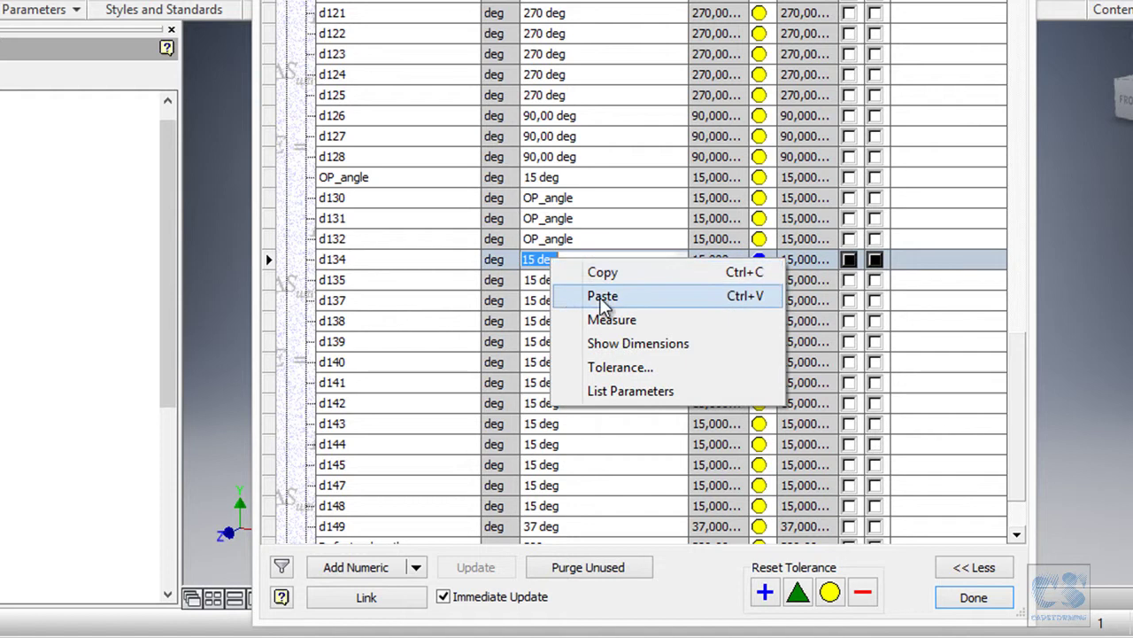
left_click(571, 296)
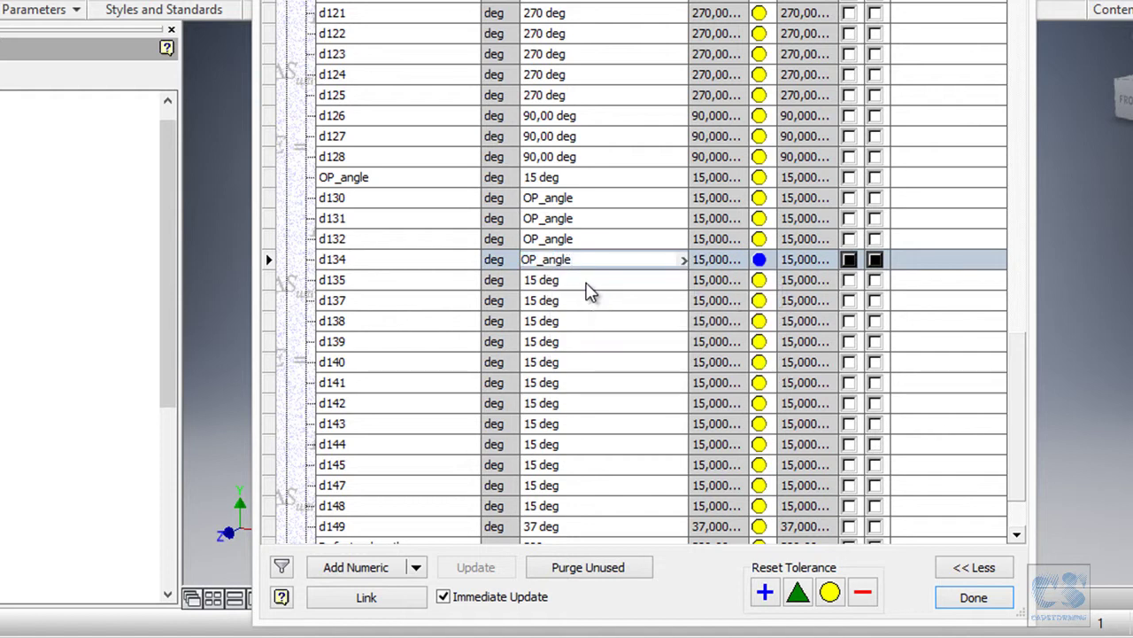
Step: Set the equation of parameter d135 to OP_angle by choosing it from the list of named parameters
left_click(587, 281)
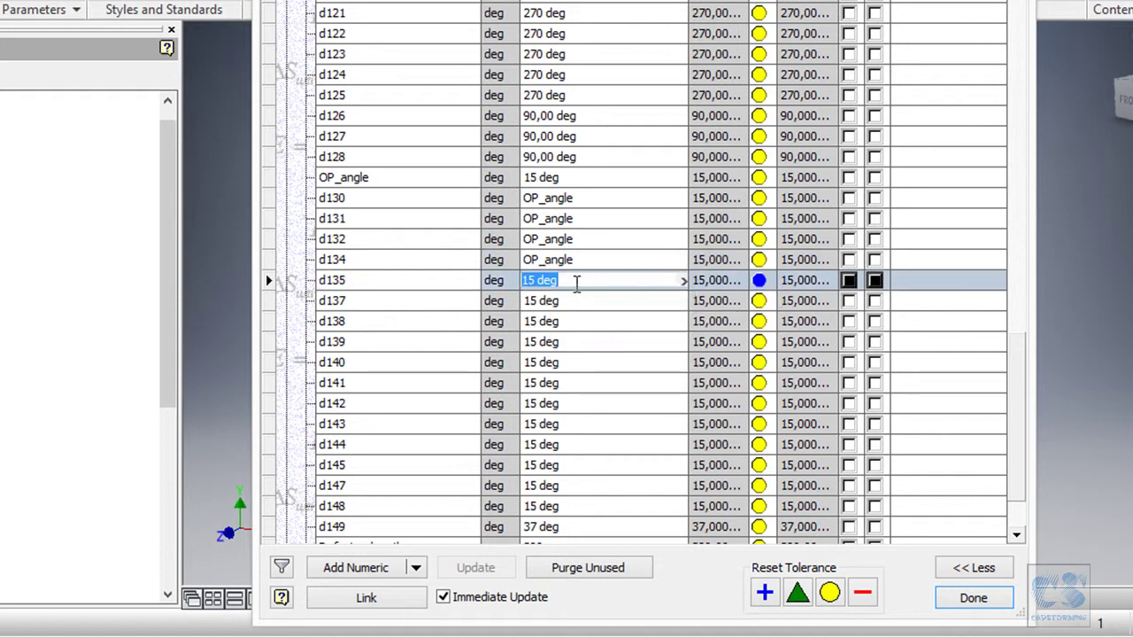
right_click(684, 281)
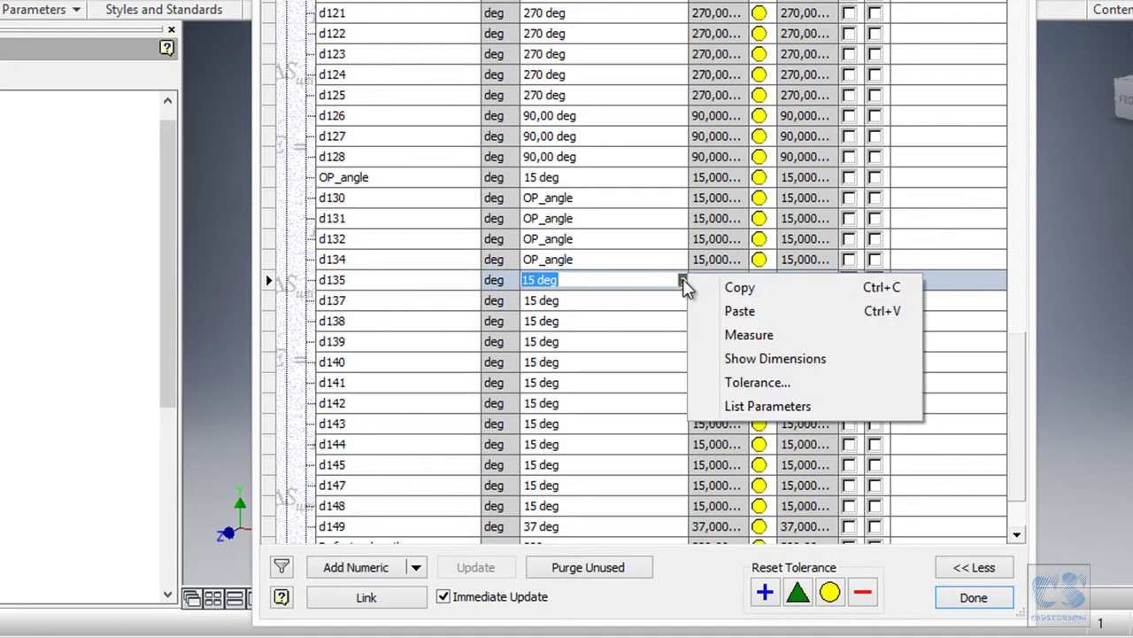
left_click(763, 405)
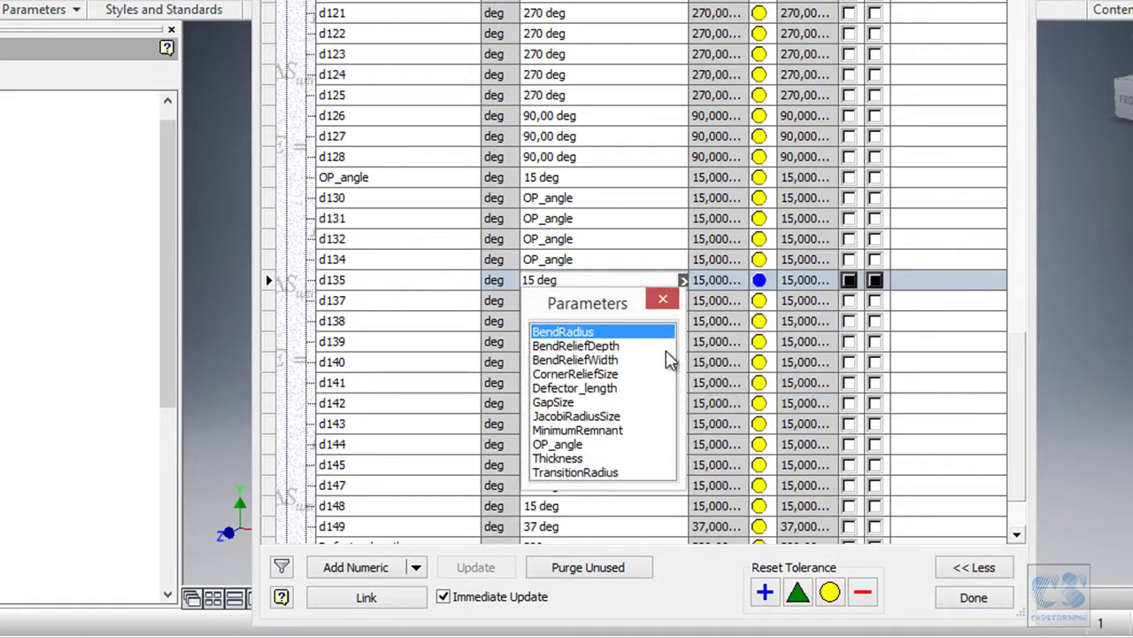
double_click(558, 445)
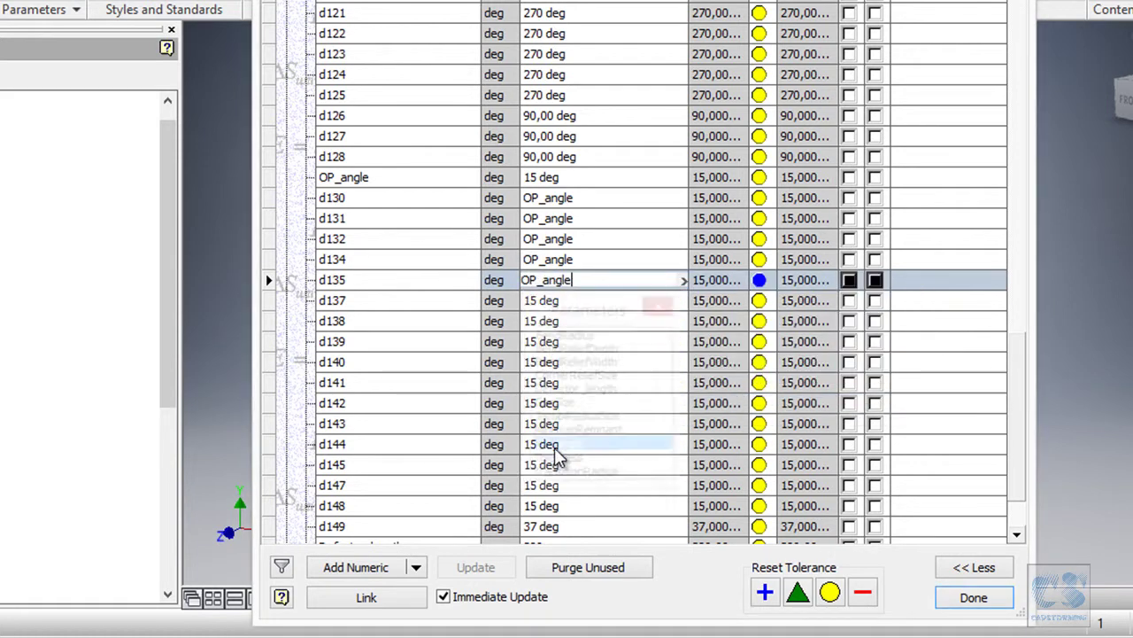
Step: Paste OP_angle as the equation of parameters d137, d138 and d139
left_click(554, 300)
right_click(562, 301)
left_click(563, 337)
left_click(544, 320)
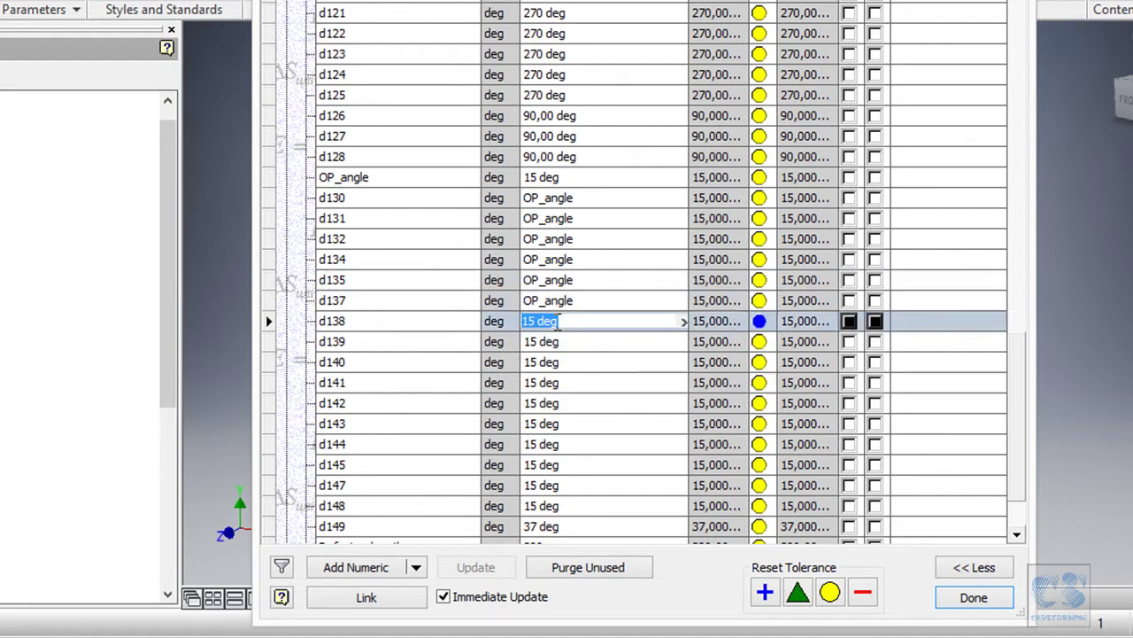
right_click(549, 323)
left_click(601, 363)
left_click(544, 342)
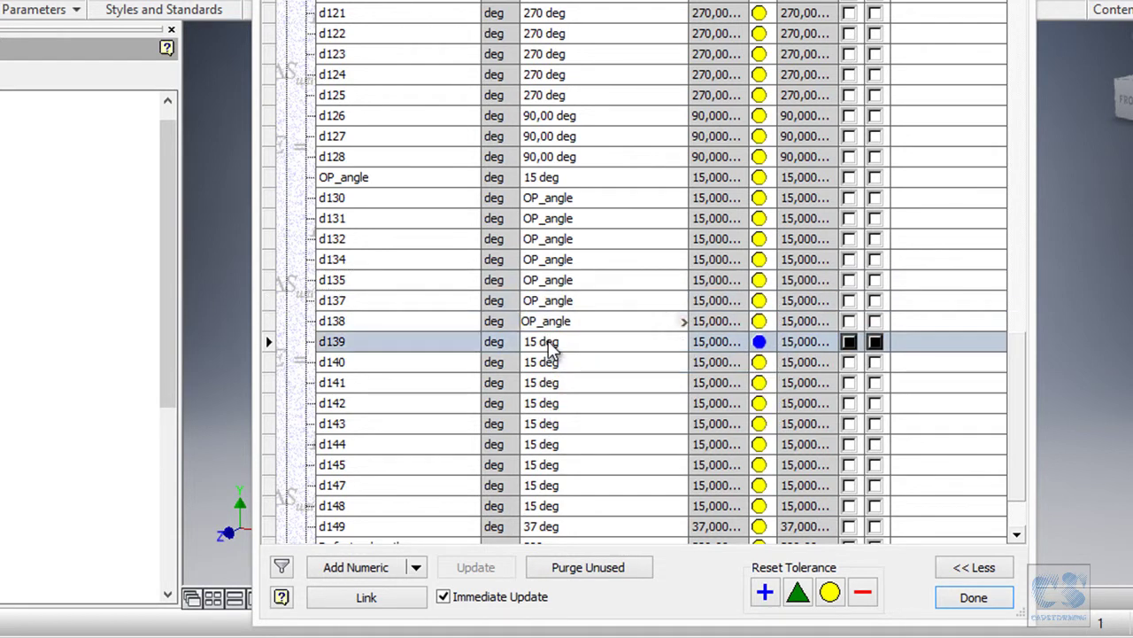
right_click(549, 343)
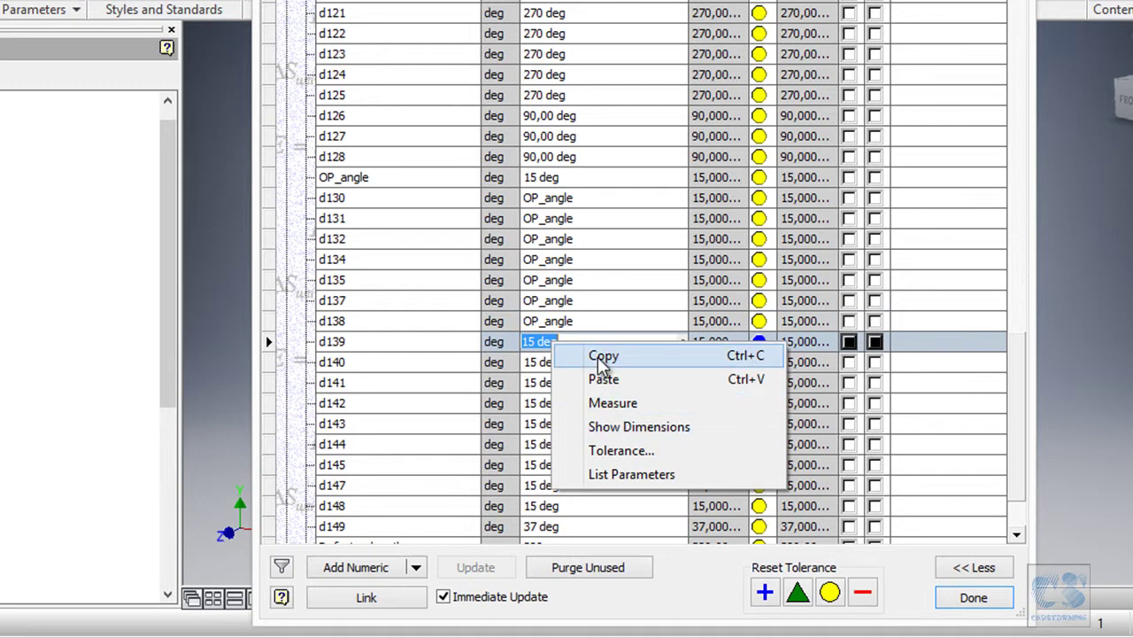
left_click(602, 381)
Step: Replace the equations of parameters d140, d141 and d142 with OP_angle
left_click(544, 362)
right_click(549, 363)
left_click(589, 398)
left_click(542, 383)
right_click(542, 382)
left_click(602, 422)
left_click(562, 403)
right_click(561, 403)
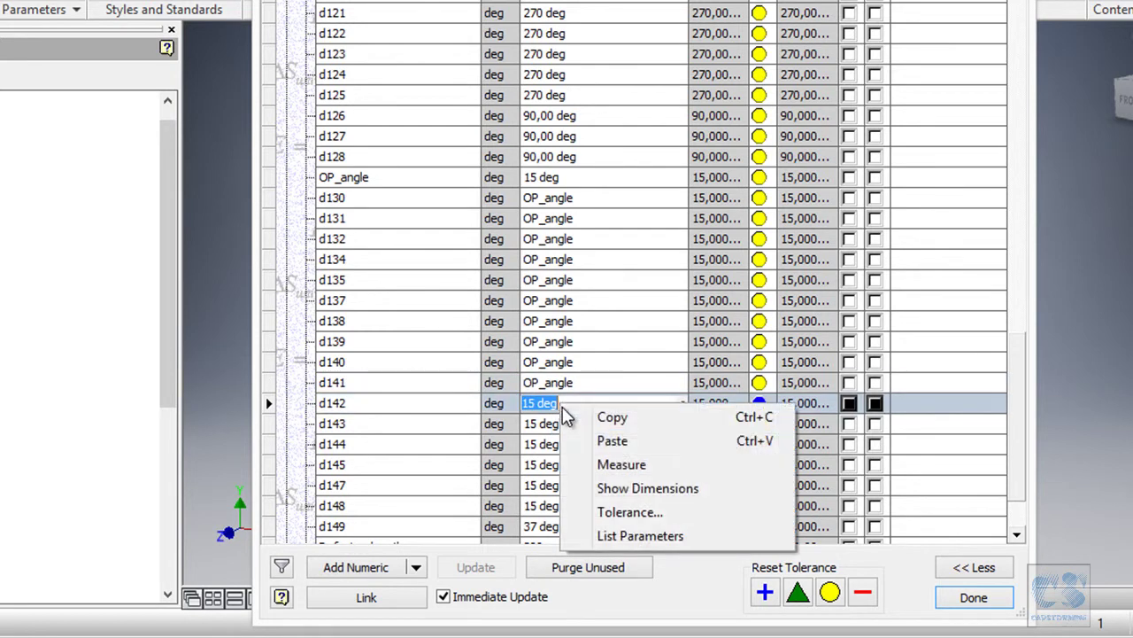
left_click(605, 440)
Step: Link parameters d143, d144 and d145 to OP_angle by pasting the name into their equations
left_click(576, 425)
right_click(575, 427)
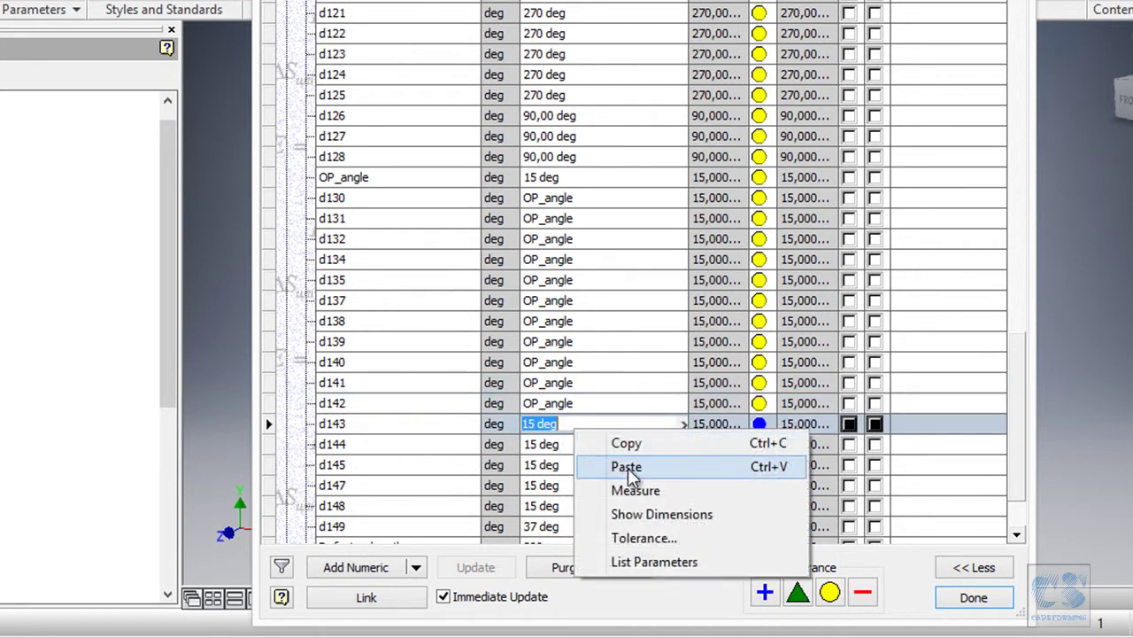
left_click(600, 463)
left_click(556, 445)
right_click(585, 445)
left_click(608, 481)
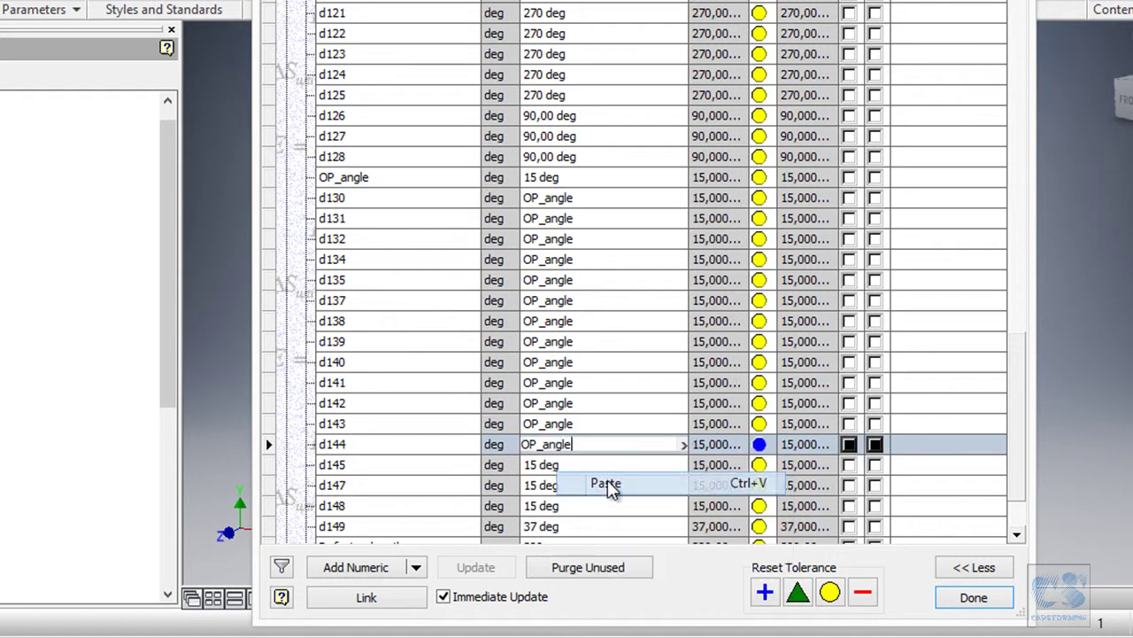
left_click(571, 465)
right_click(571, 465)
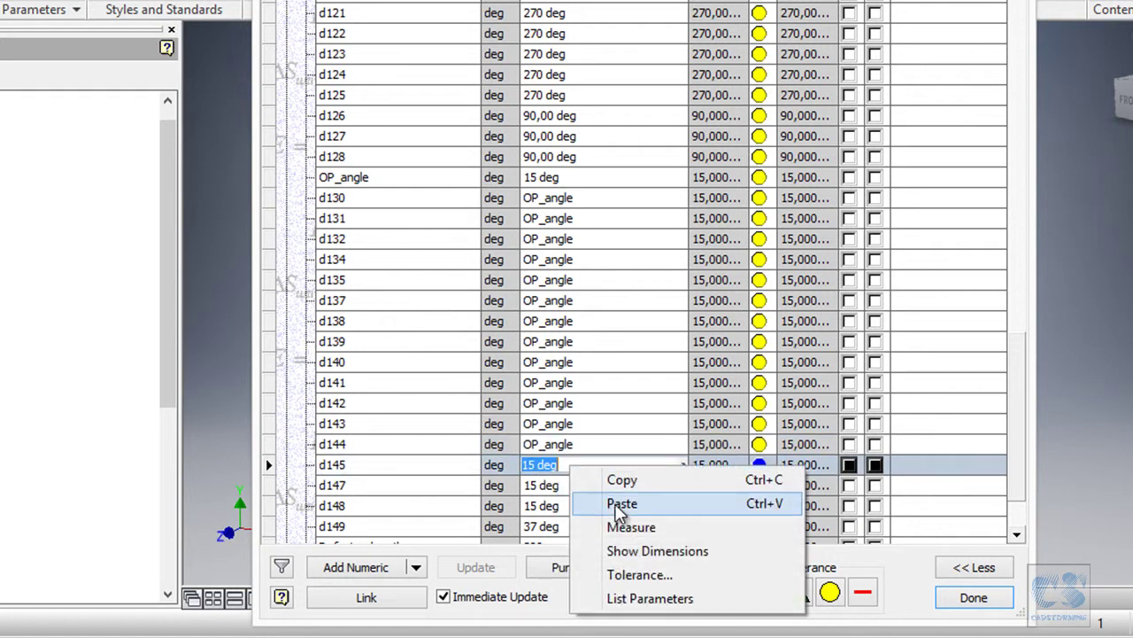
left_click(590, 505)
Step: Try to set the equation of parameter d147 to OP_angle
left_click(573, 485)
right_click(573, 485)
left_click(625, 528)
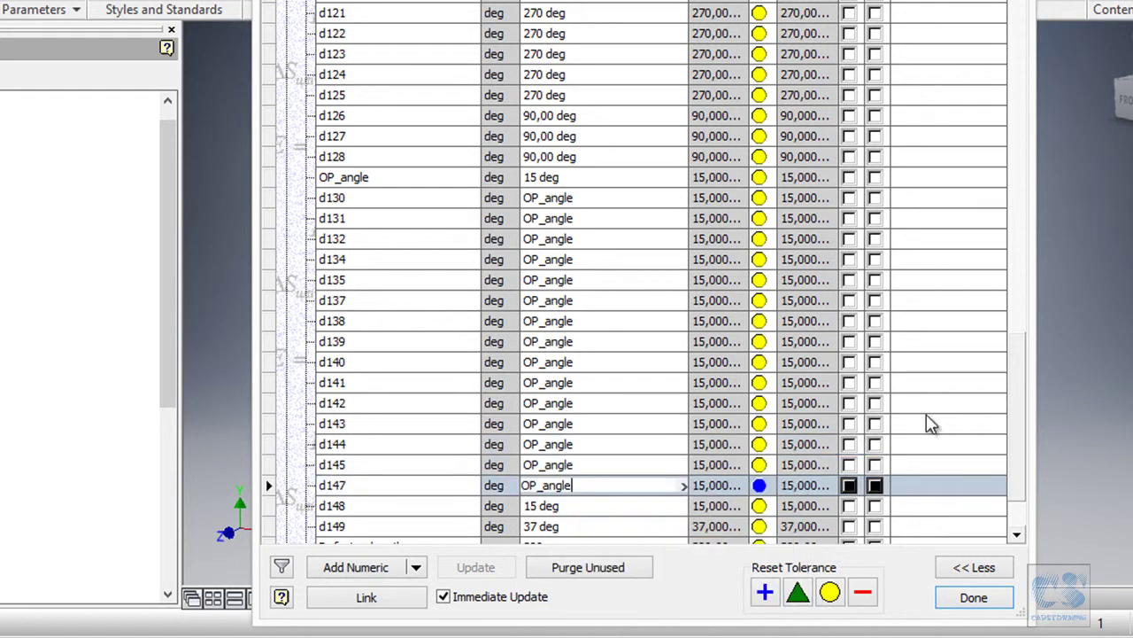
Step: Set the equations of parameters d148 and d147 to OP_angle and close the parameter table
left_click(1018, 478)
scroll(1018, 478, "down", 1)
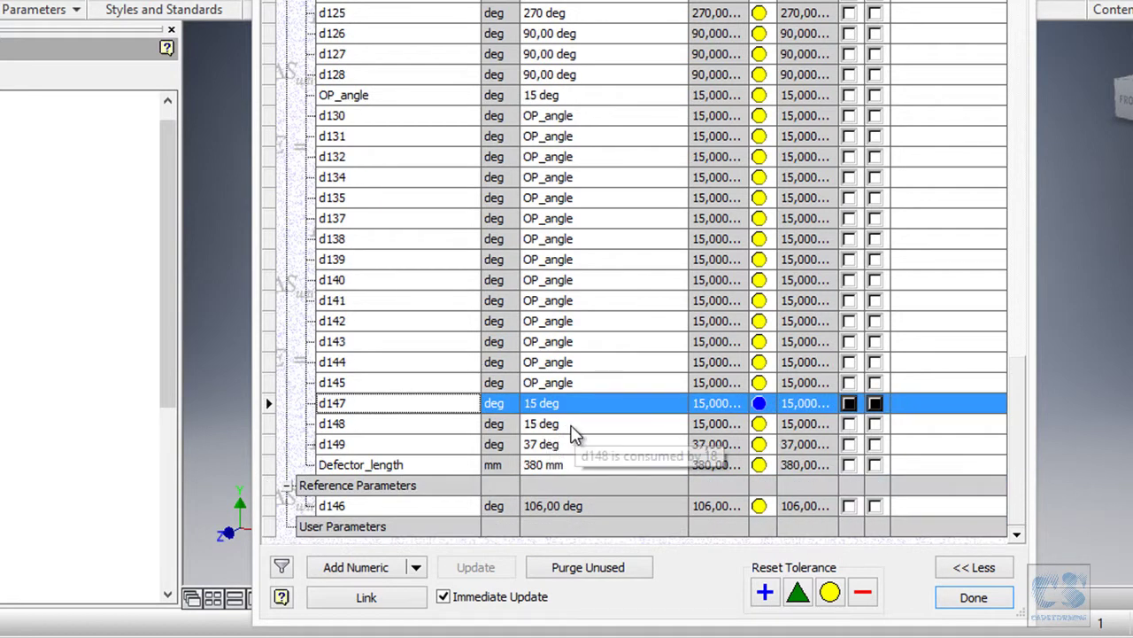
left_click(571, 425)
right_click(542, 426)
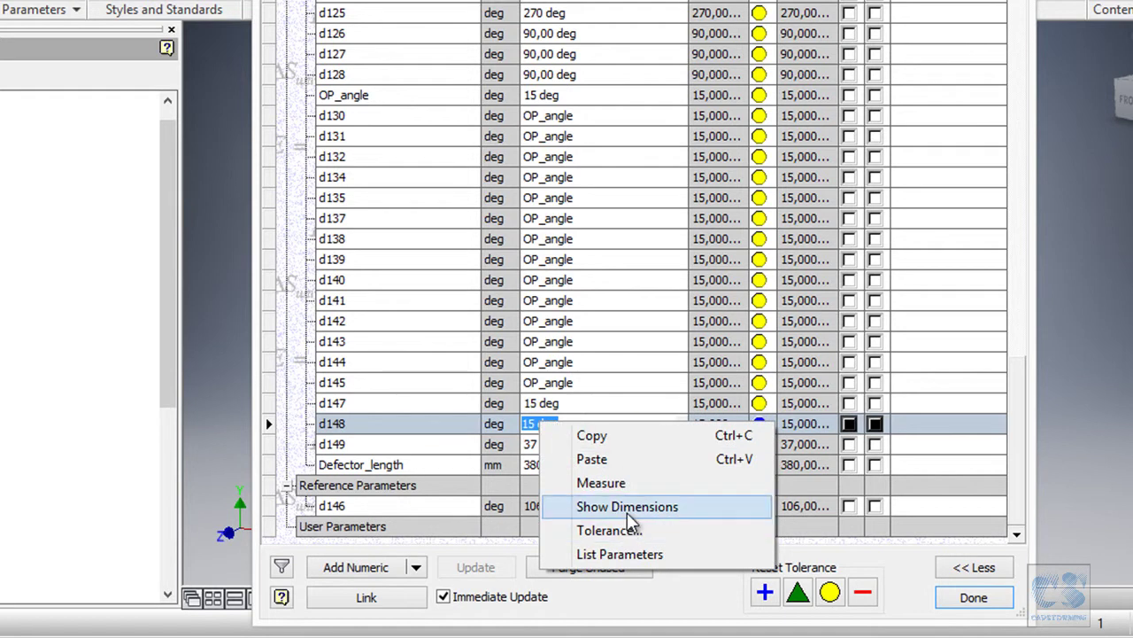
left_click(592, 459)
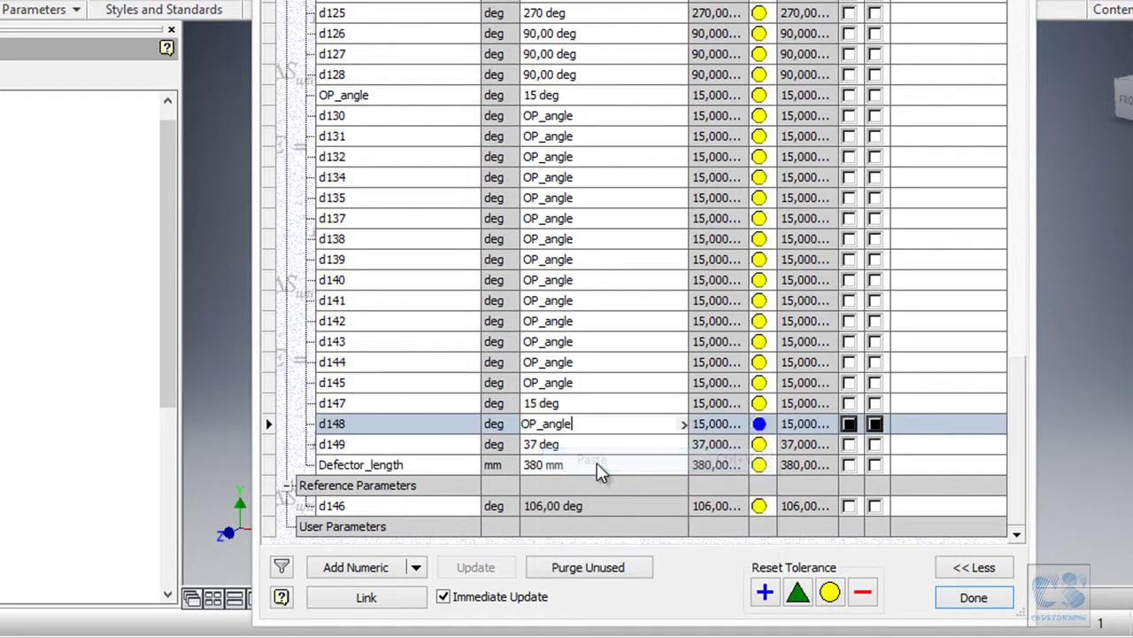
left_click(568, 404)
right_click(567, 405)
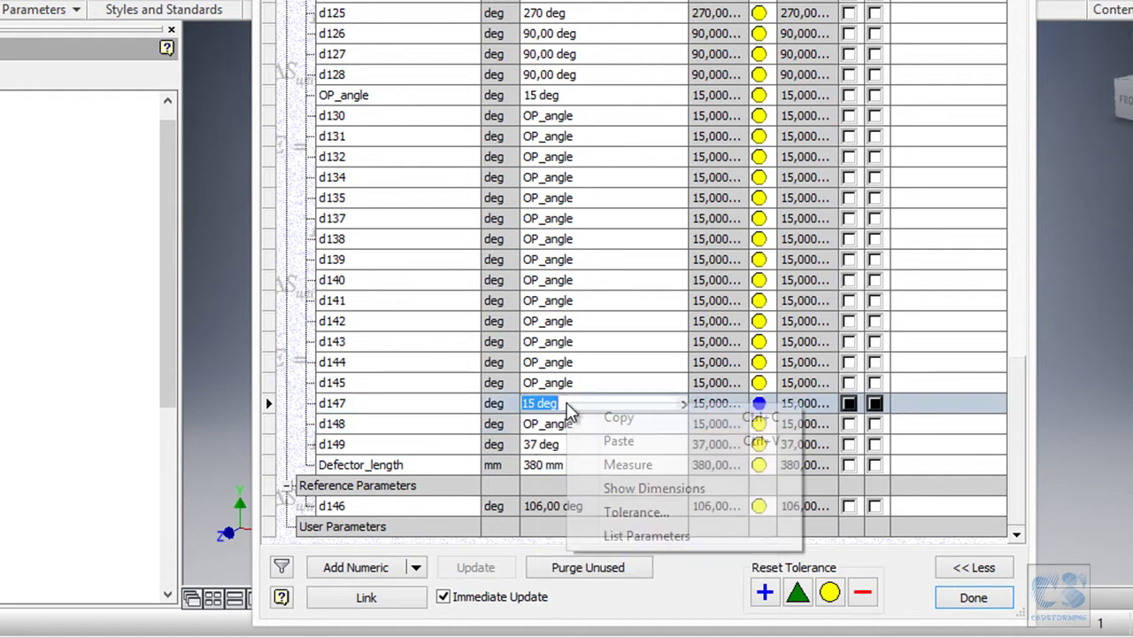
left_click(630, 442)
left_click(974, 598)
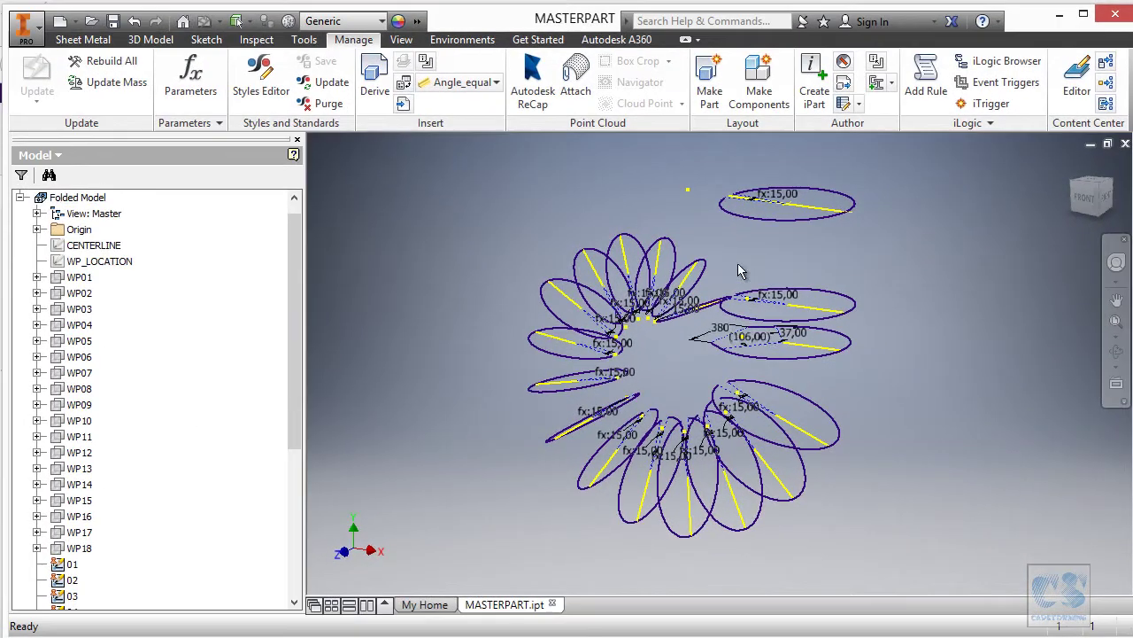
Step: Locate the profile on work plane WP17 and open its sketch 17 for editing
left_click(89, 532)
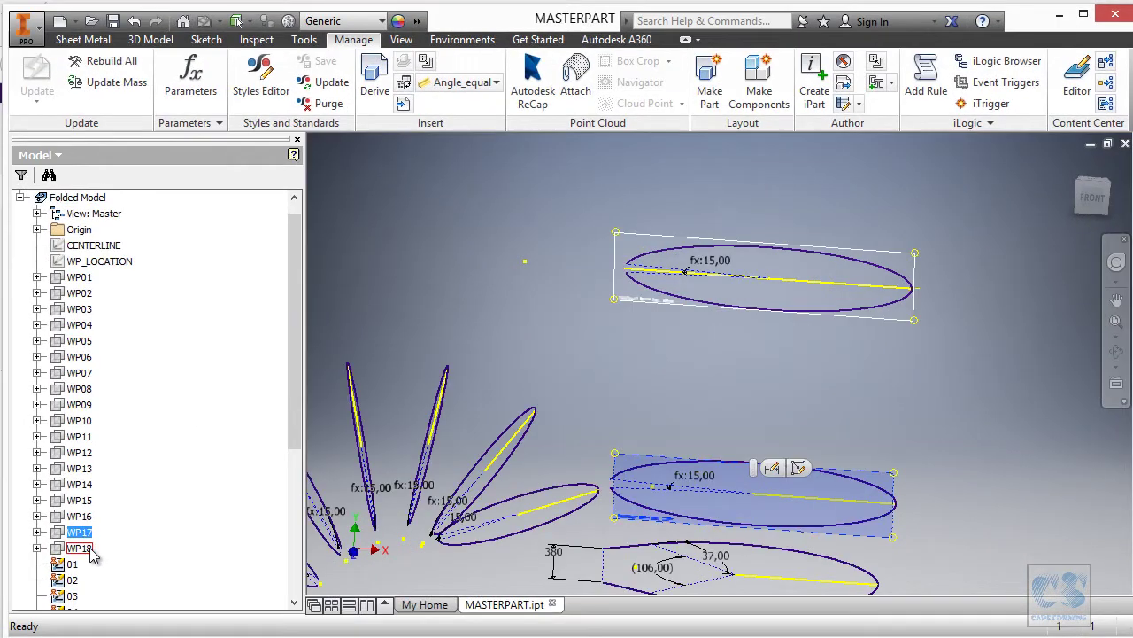
left_click(79, 549)
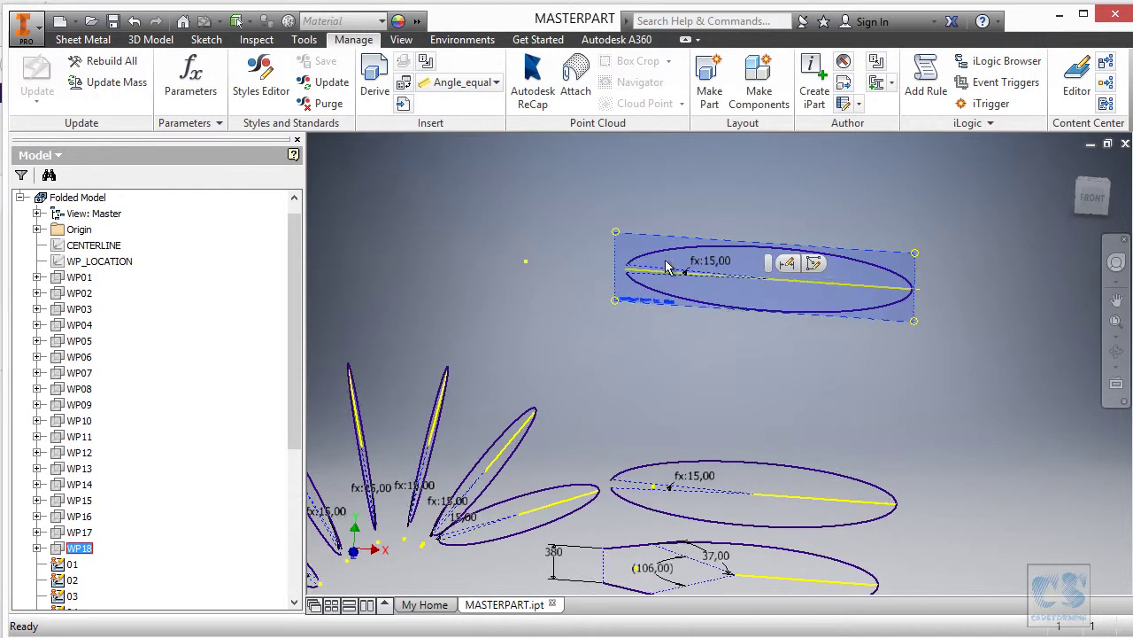
left_click(718, 473)
scroll(742, 463, "down", 3)
scroll(742, 458, "down", 1)
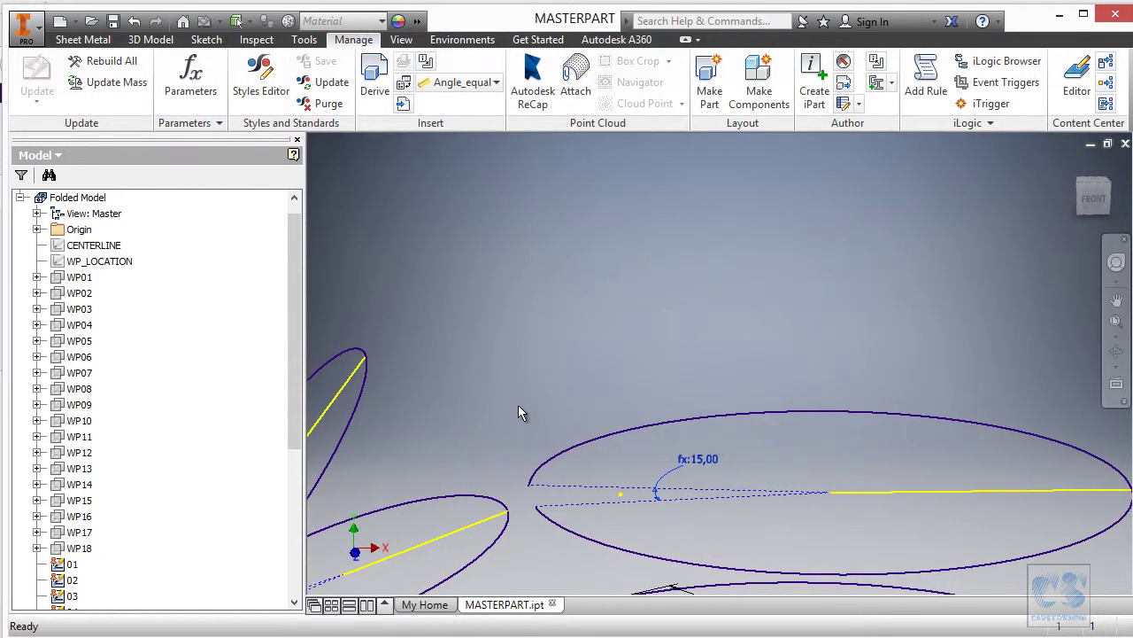
scroll(699, 387, "up", 2)
middle_click_drag(699, 387, 700, 384, "shift")
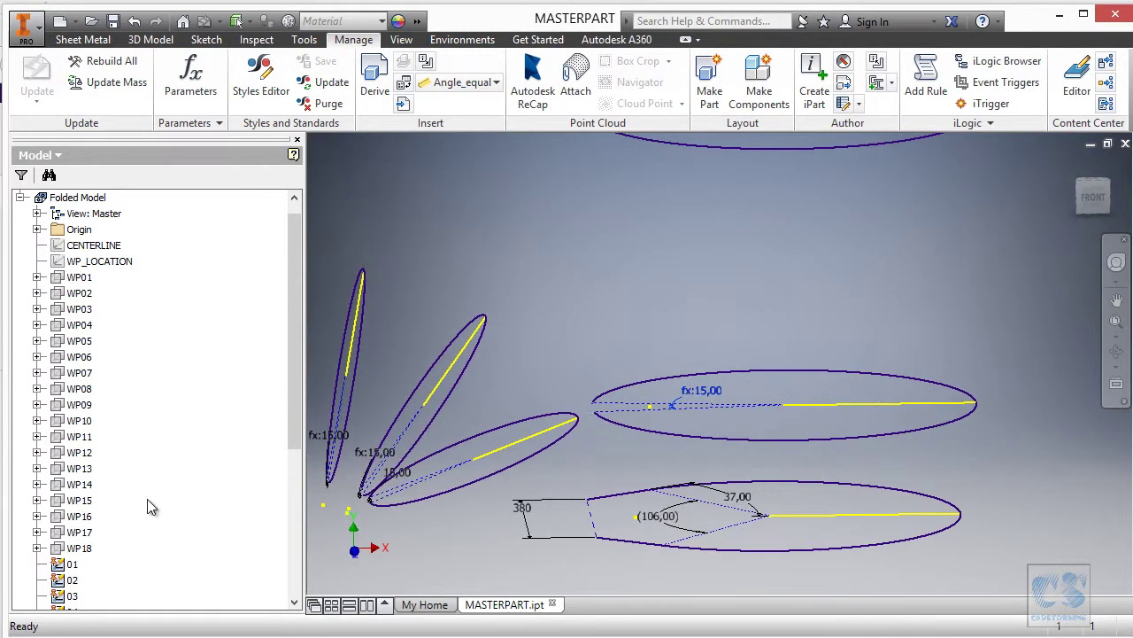
scroll(146, 531, "down", 5)
left_click(724, 432)
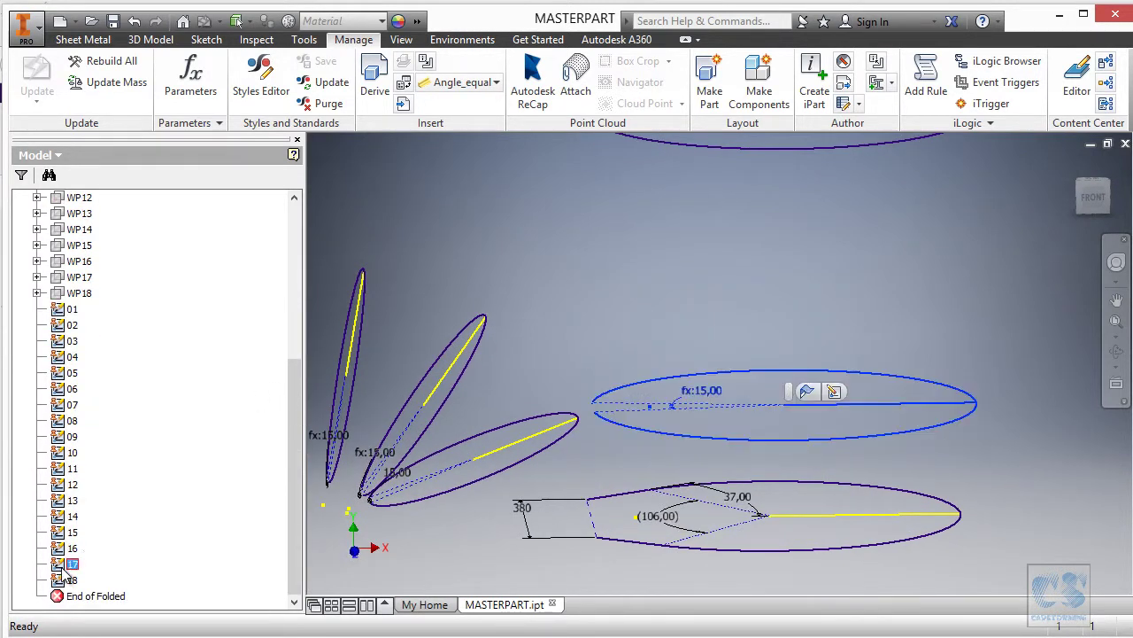
left_click(834, 392)
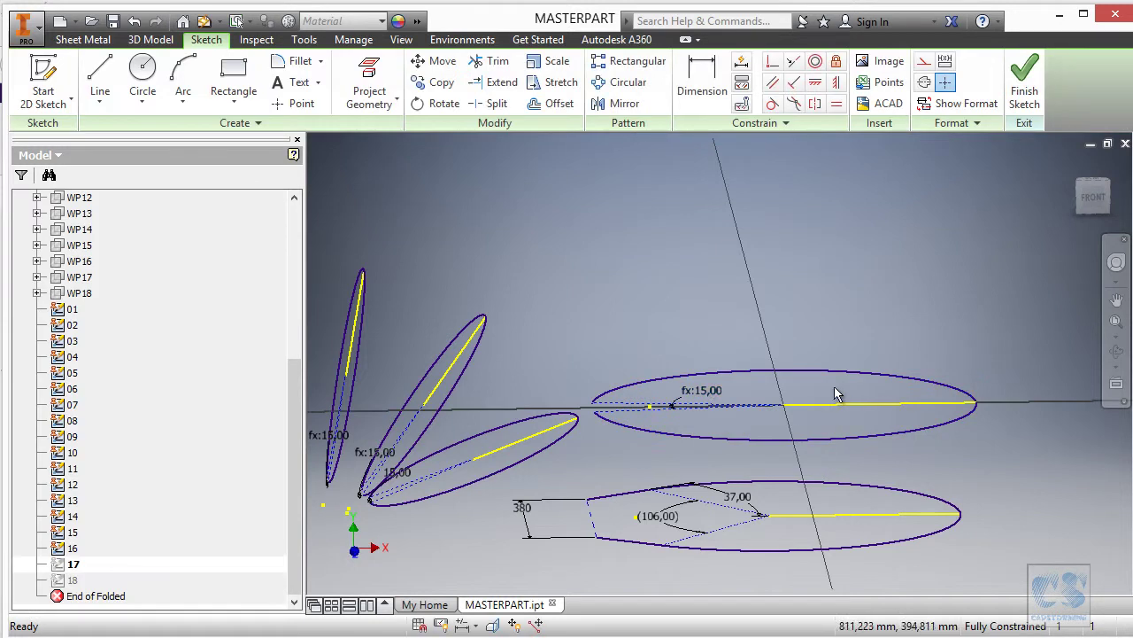
Step: Set the opening angle of the profiles in sketches 17 and 18 to 0.5 degrees, finishing sketch 17 in between
scroll(719, 383, "down", 3)
double_click(719, 382)
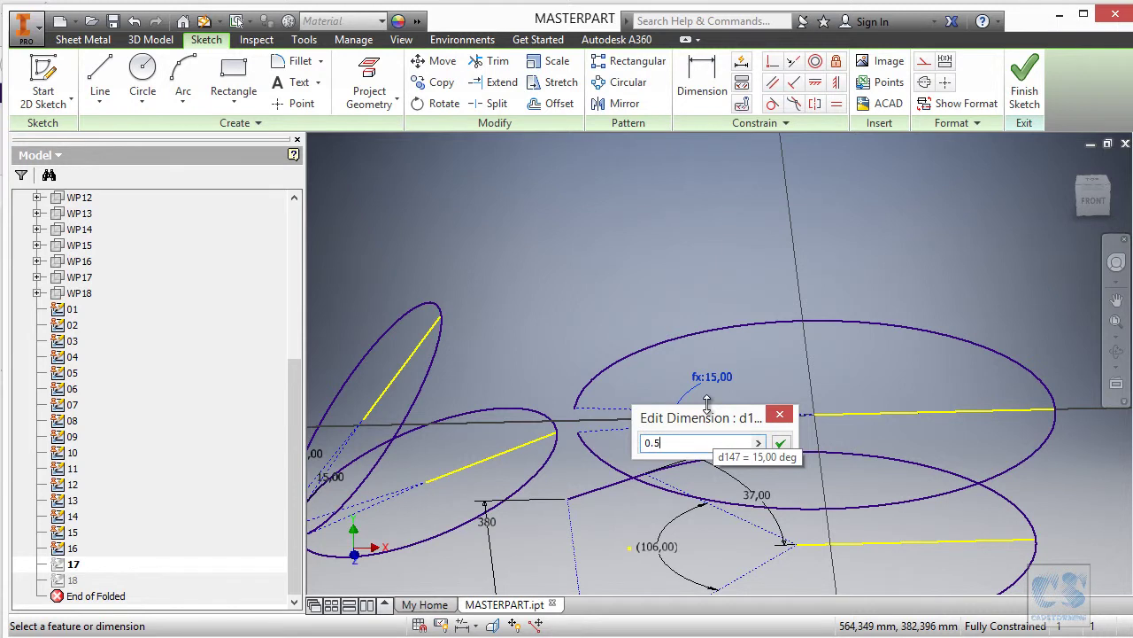
key("Return")
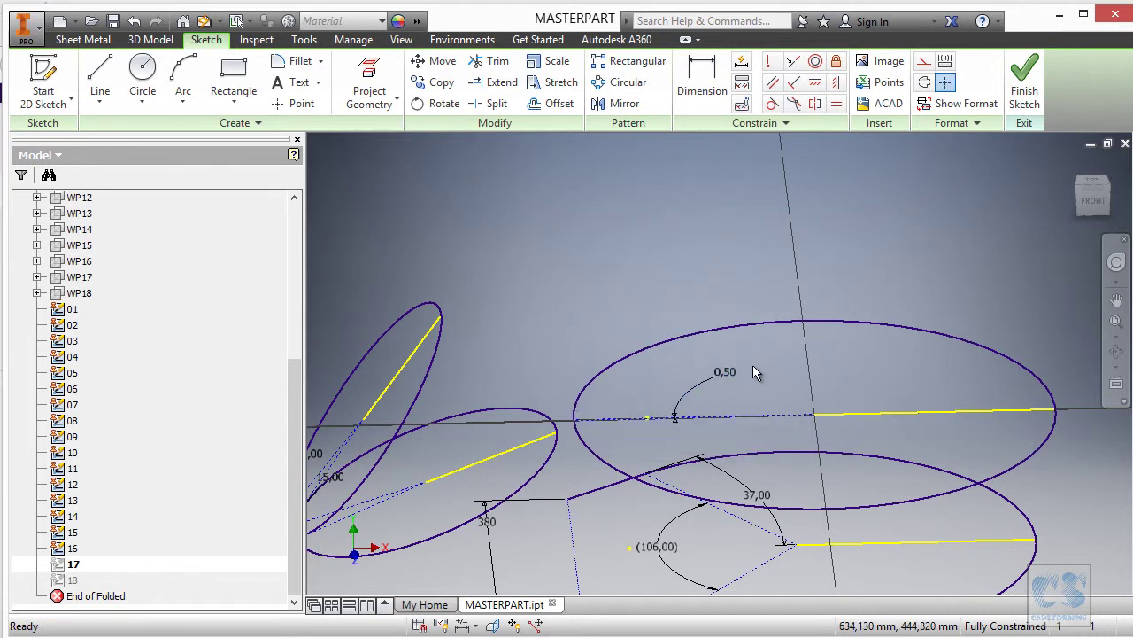
scroll(767, 362, "down", 8)
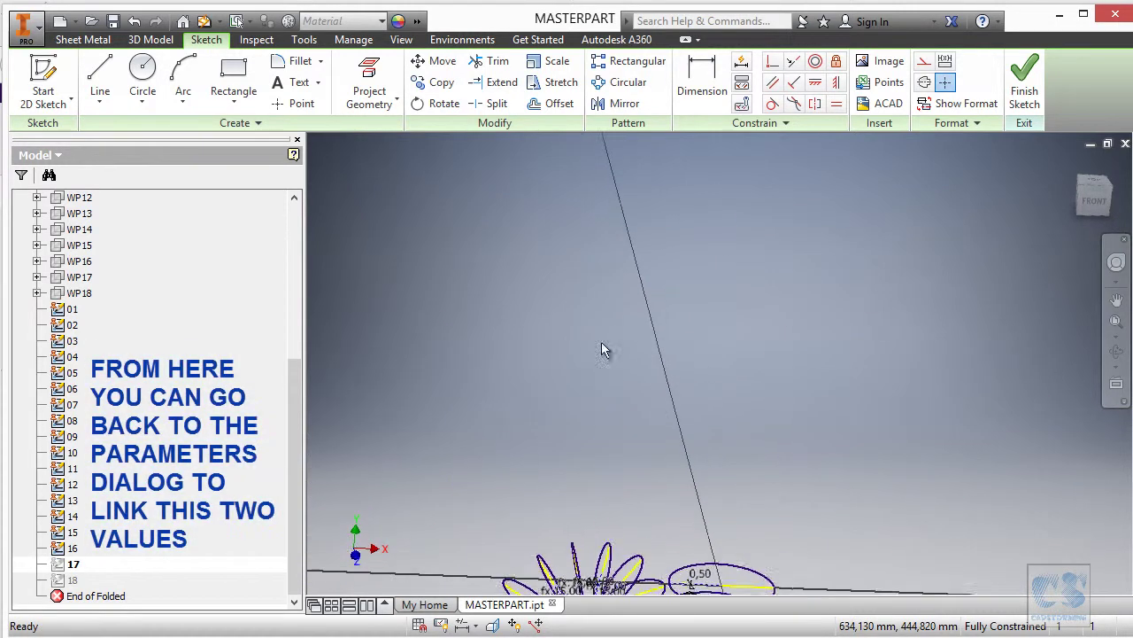
left_click(1025, 88)
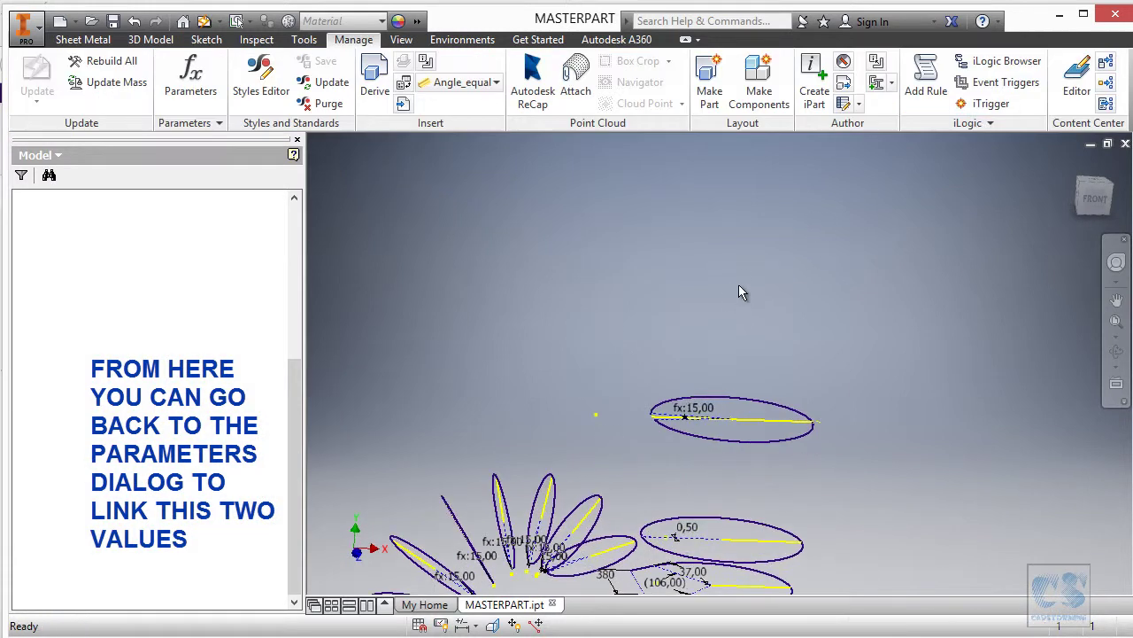
double_click(670, 356)
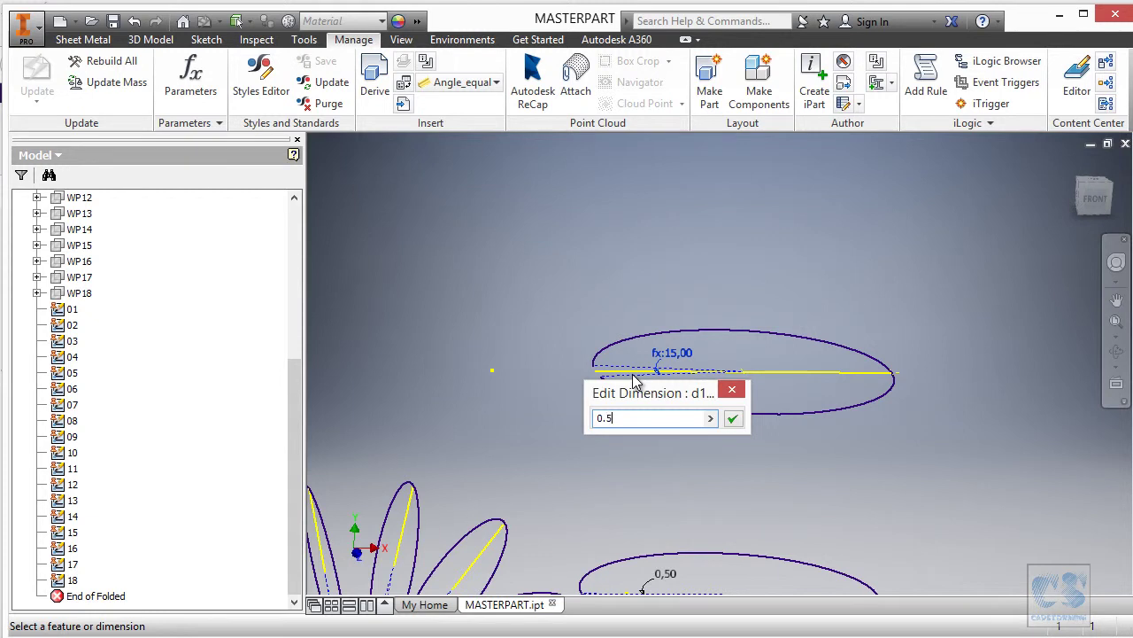
key("Return")
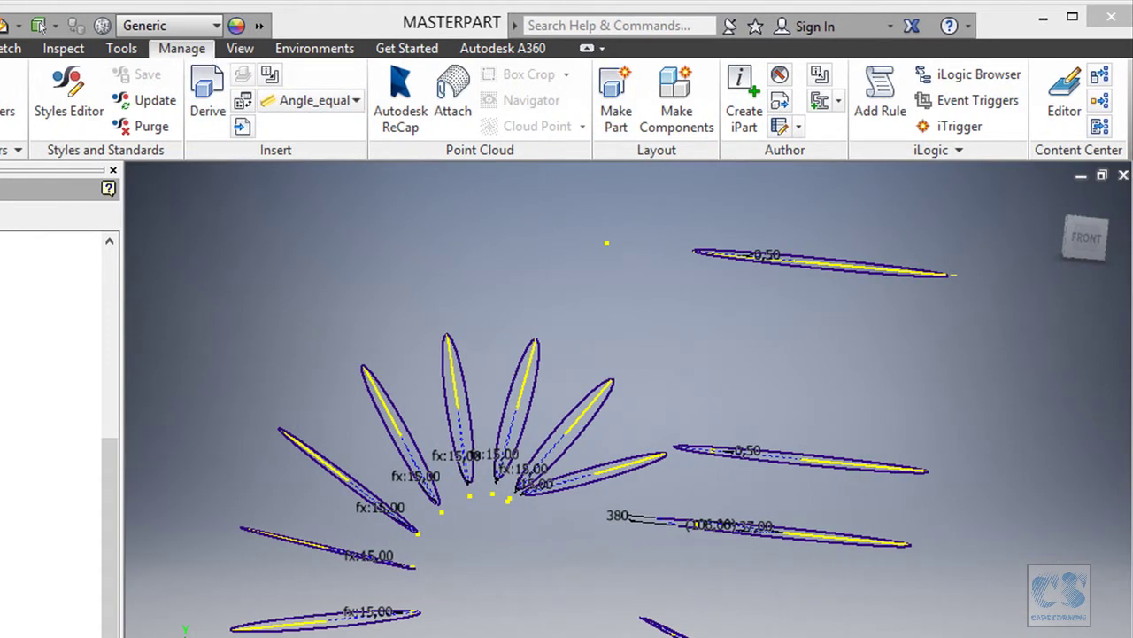
Step: Start the Make Part command on MASTERPART and include profile sketches 01 and 02 in the derived part
left_click(40, 25)
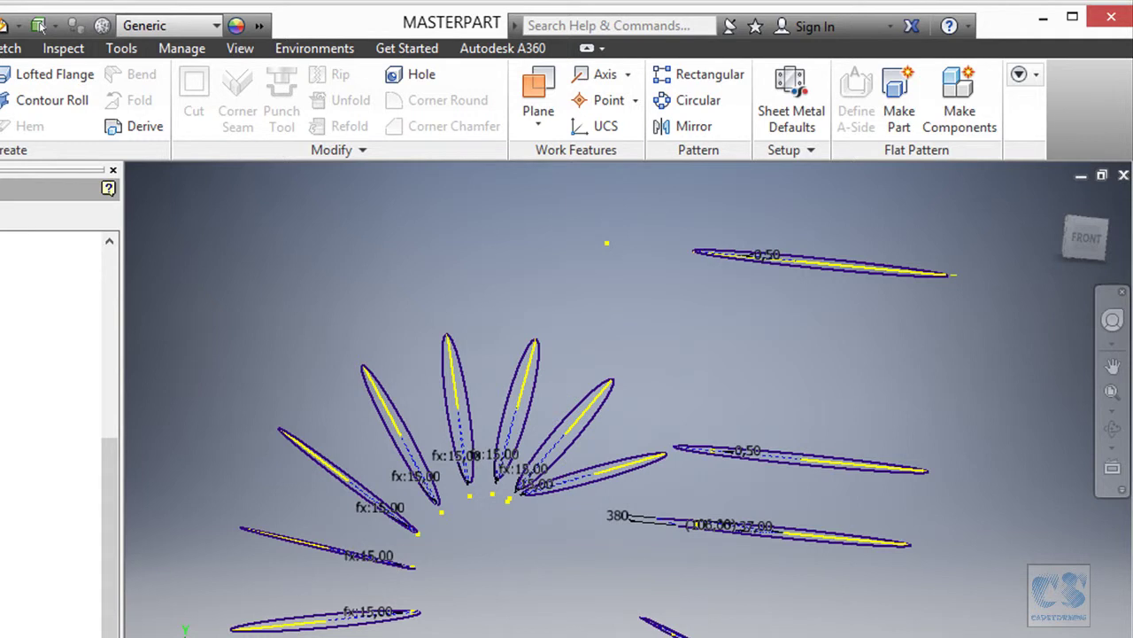
left_click(908, 98)
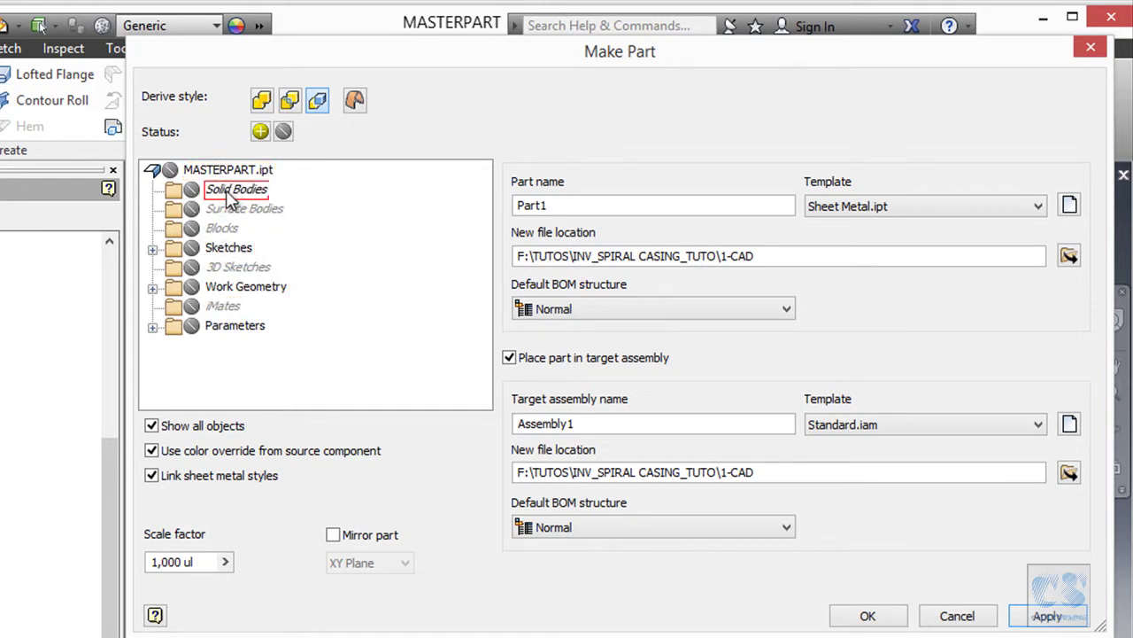
left_click(248, 210)
left_click(255, 214)
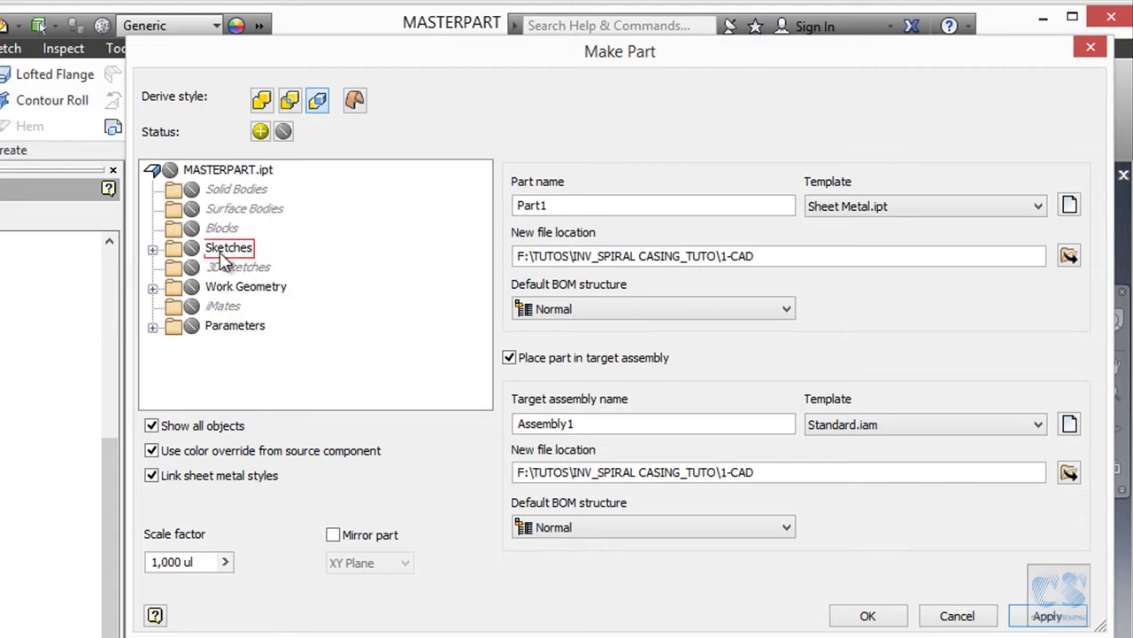
left_click(154, 250)
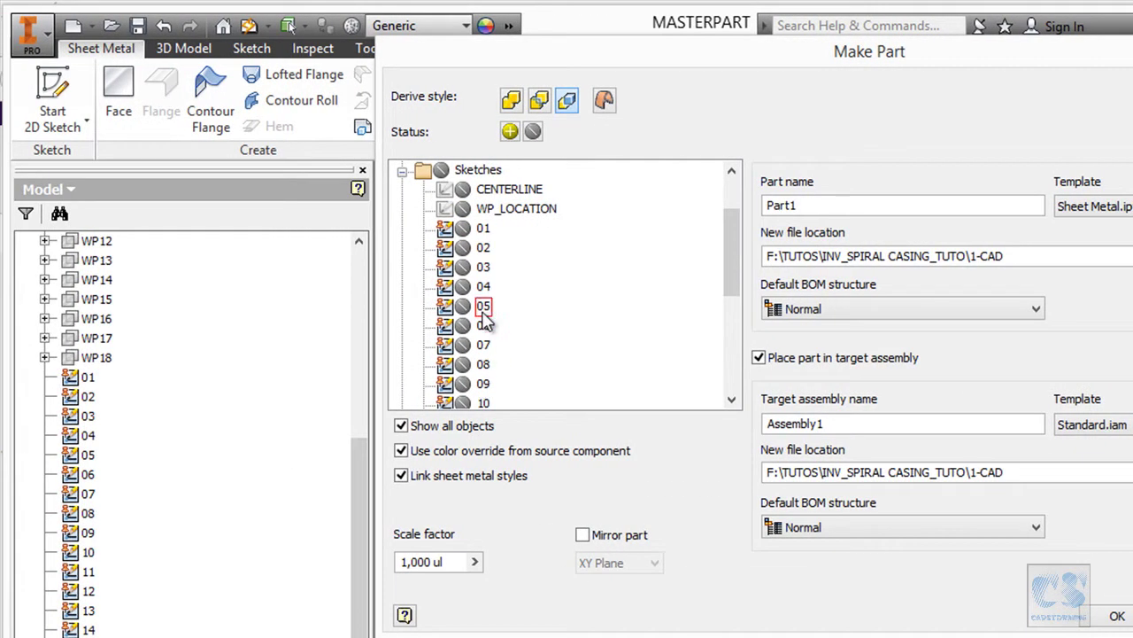
left_click(403, 171)
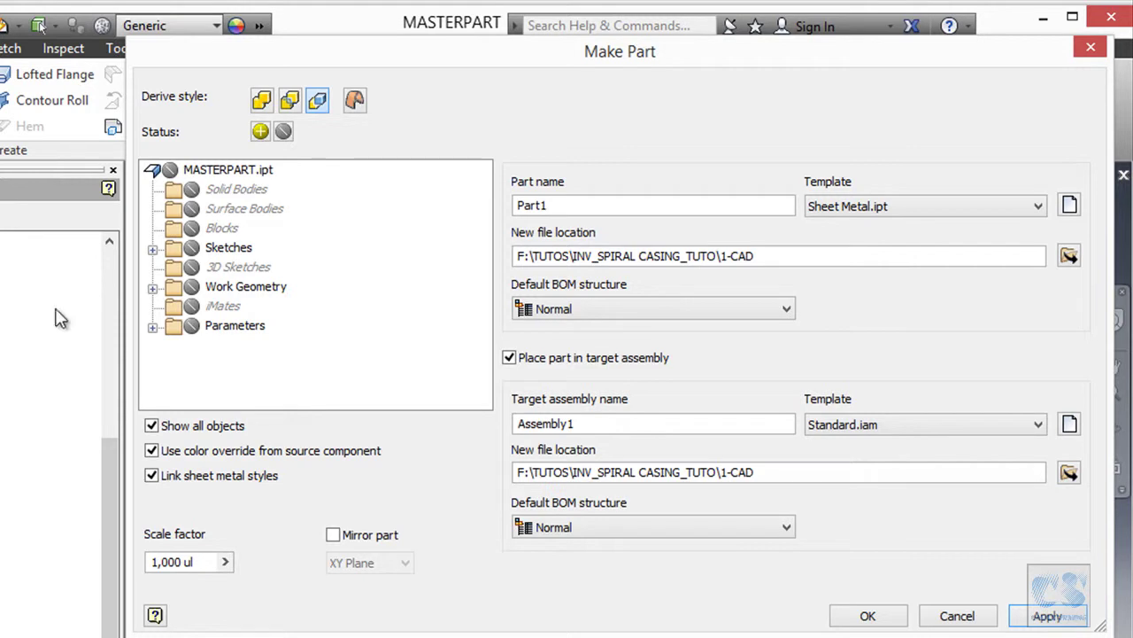
left_click(152, 248)
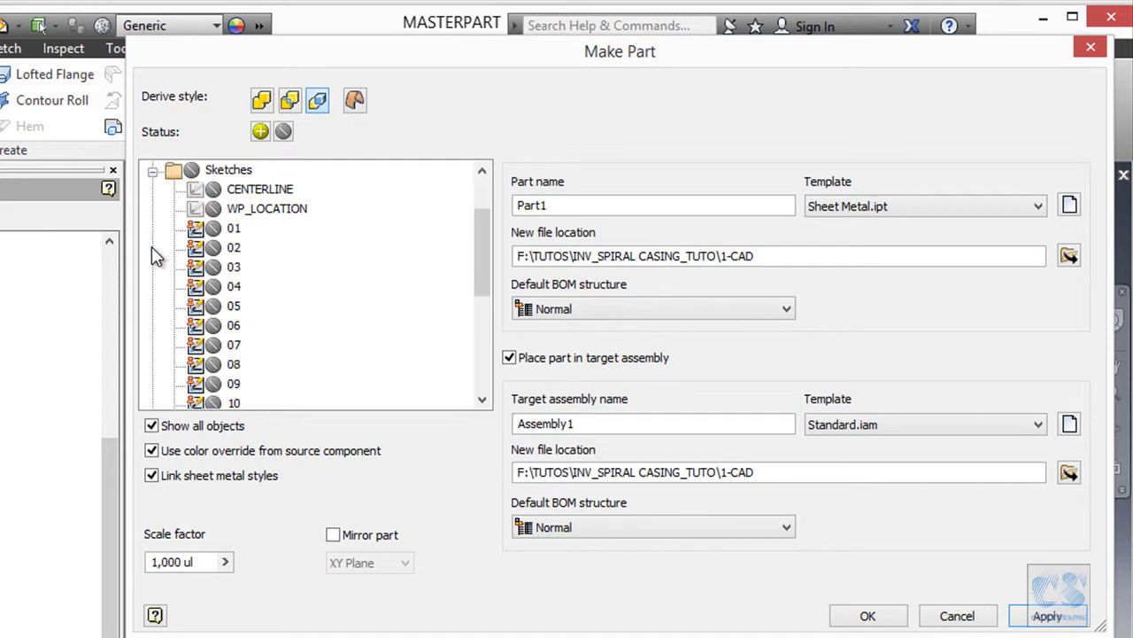
left_click(213, 229)
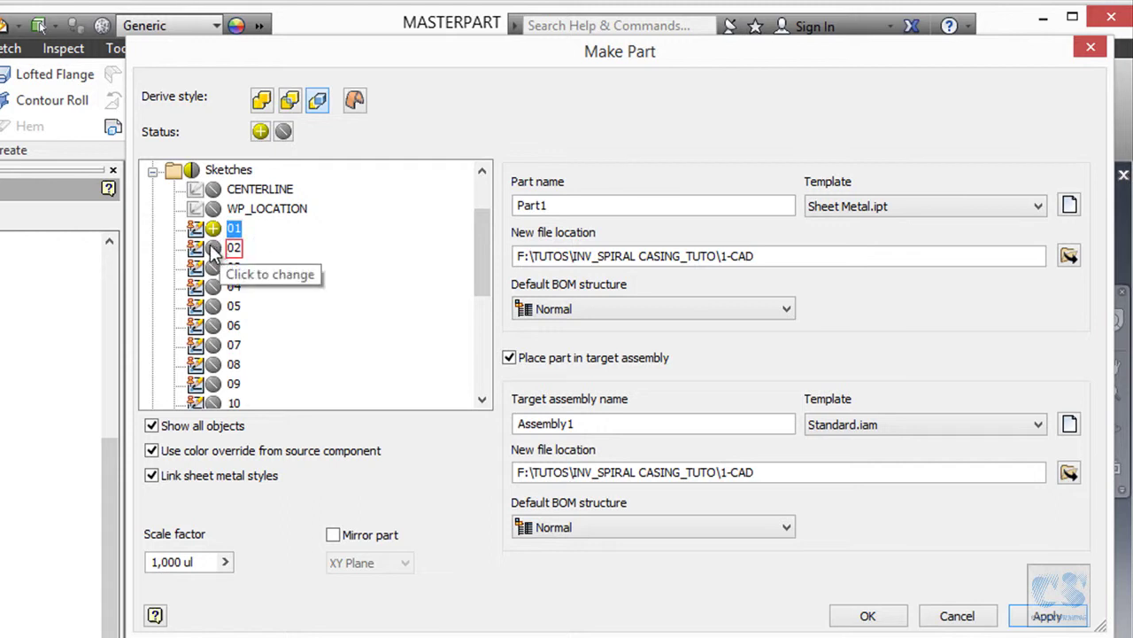
left_click(233, 248)
left_click(152, 169)
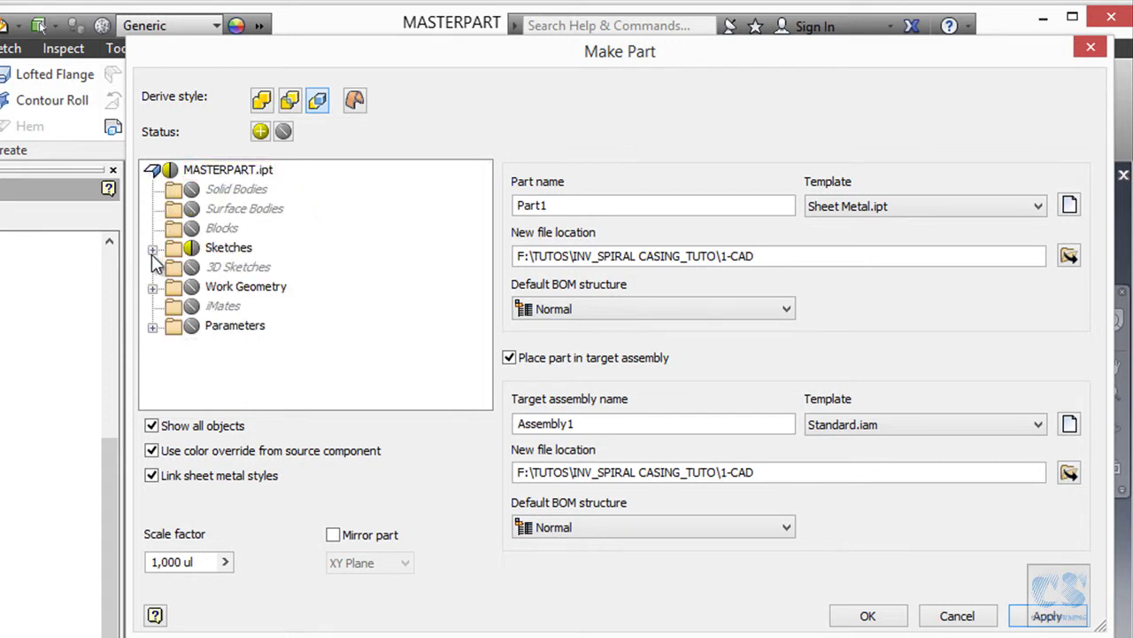
Step: Include the Thickness model parameter in the derived part
left_click(152, 325)
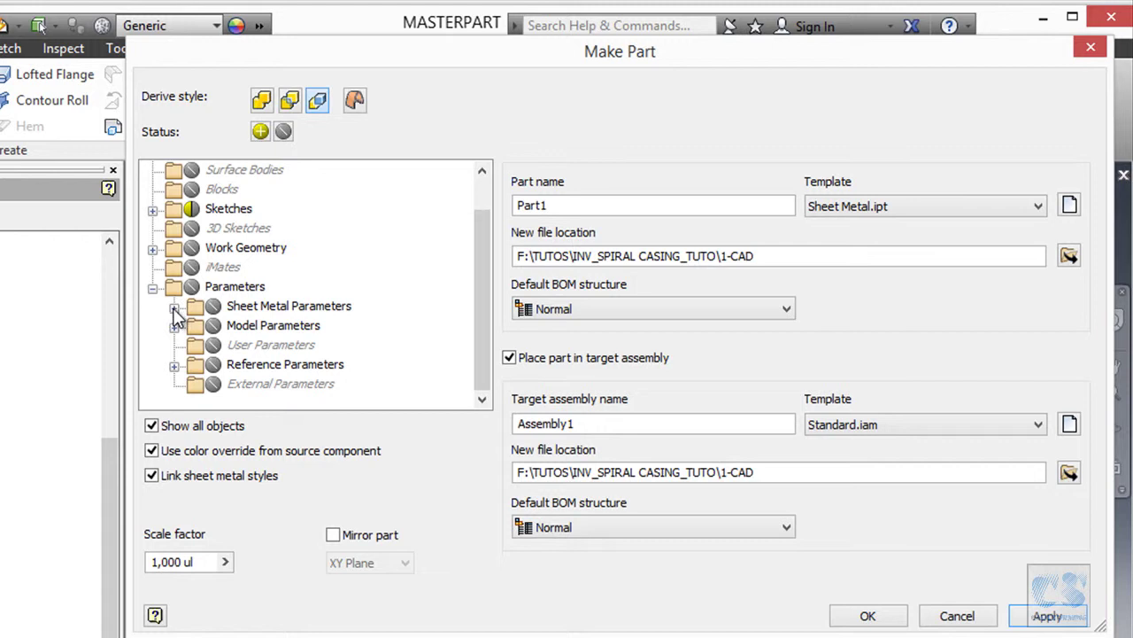
left_click(174, 308)
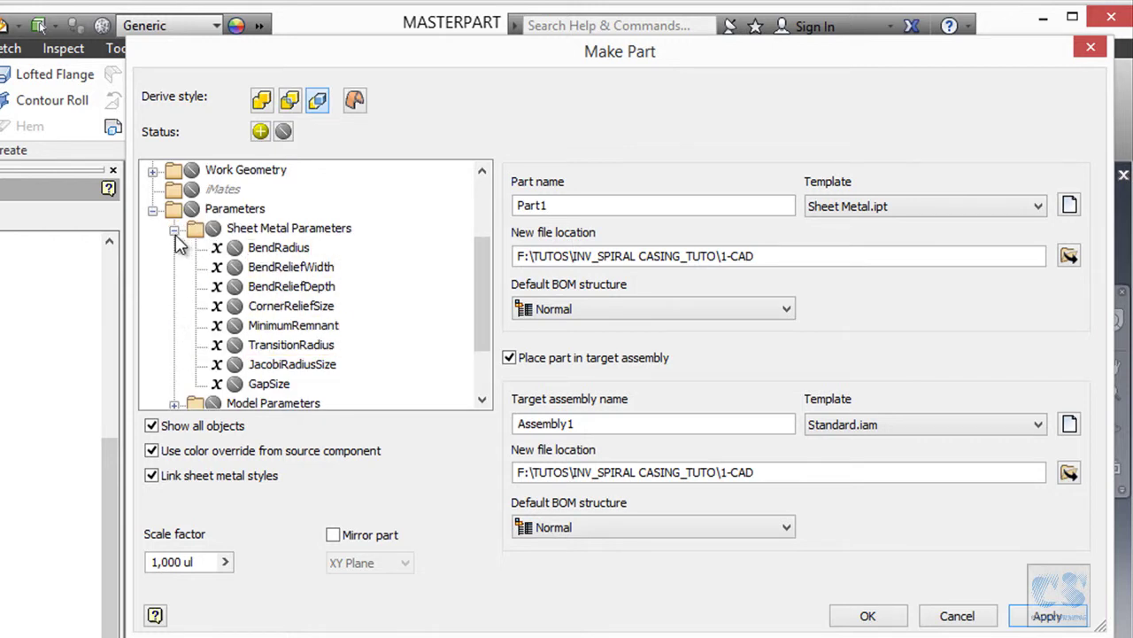
left_click(175, 229)
left_click(174, 326)
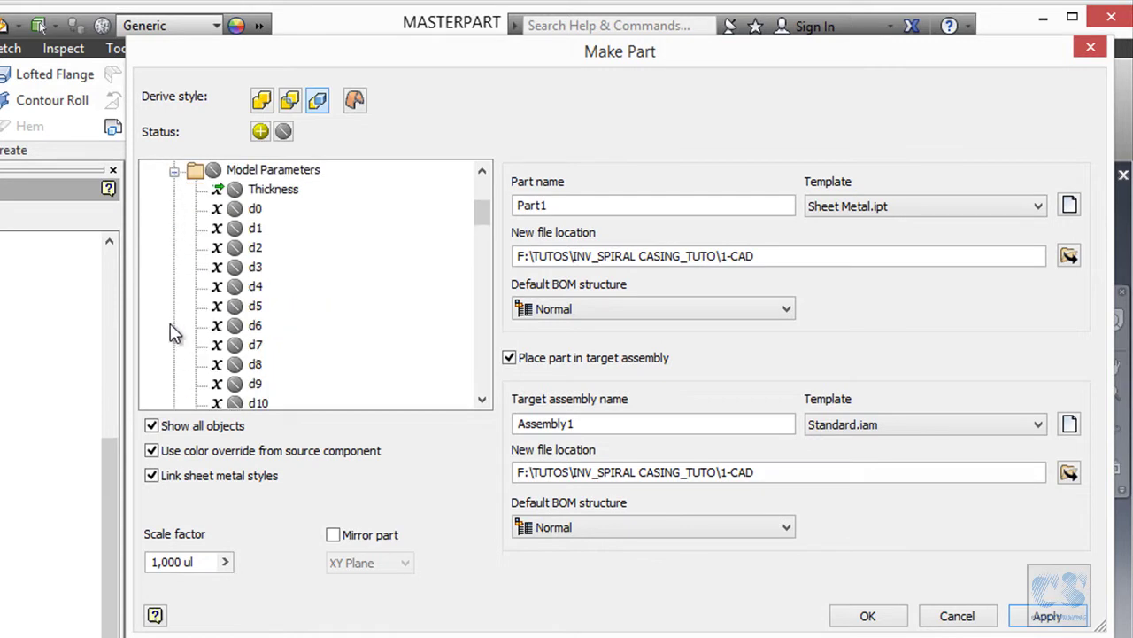
left_click(235, 192)
left_click(175, 170)
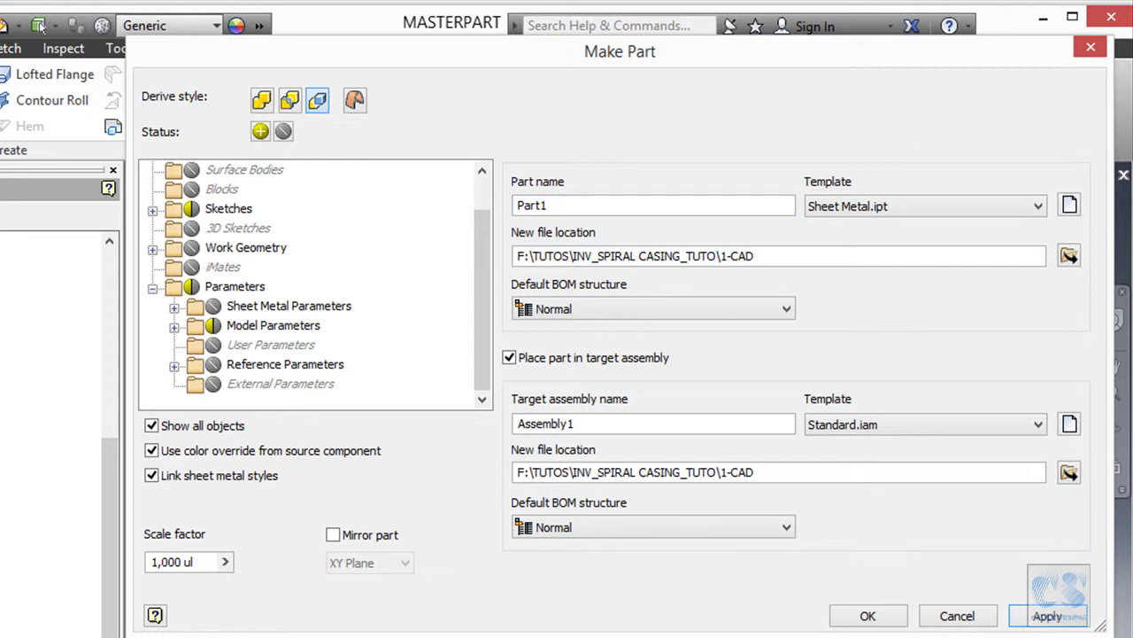
Step: Name the derived part 0102 and assign it the metric Sheet Metal (mm).ipt template
left_click_drag(589, 207, 529, 206)
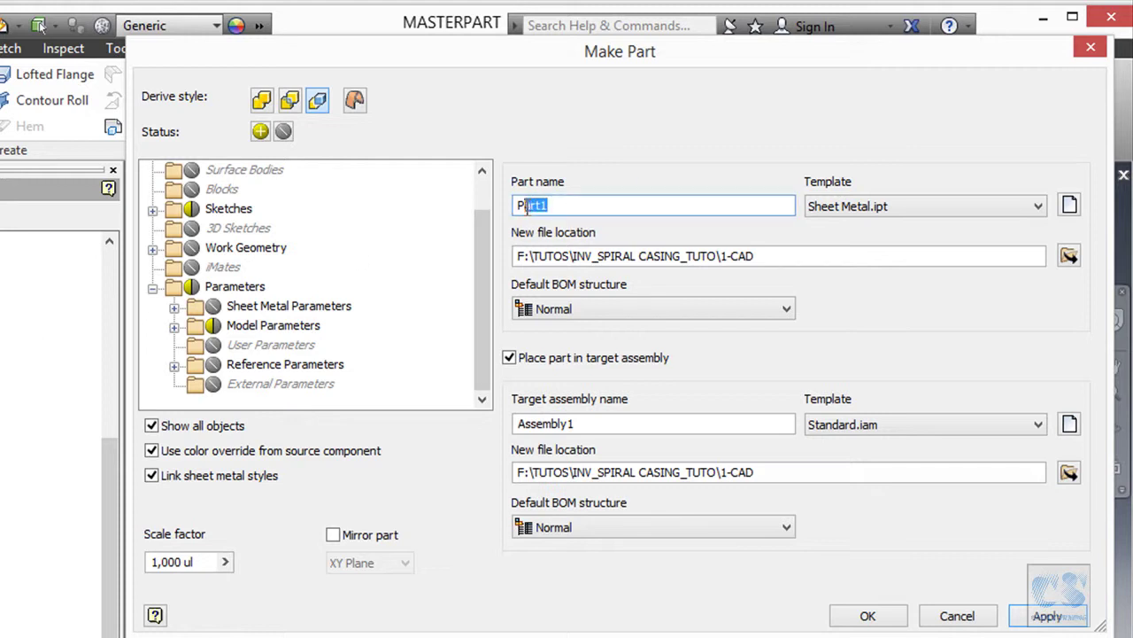
type("0102")
left_click_drag(531, 199, 550, 203)
left_click(1070, 204)
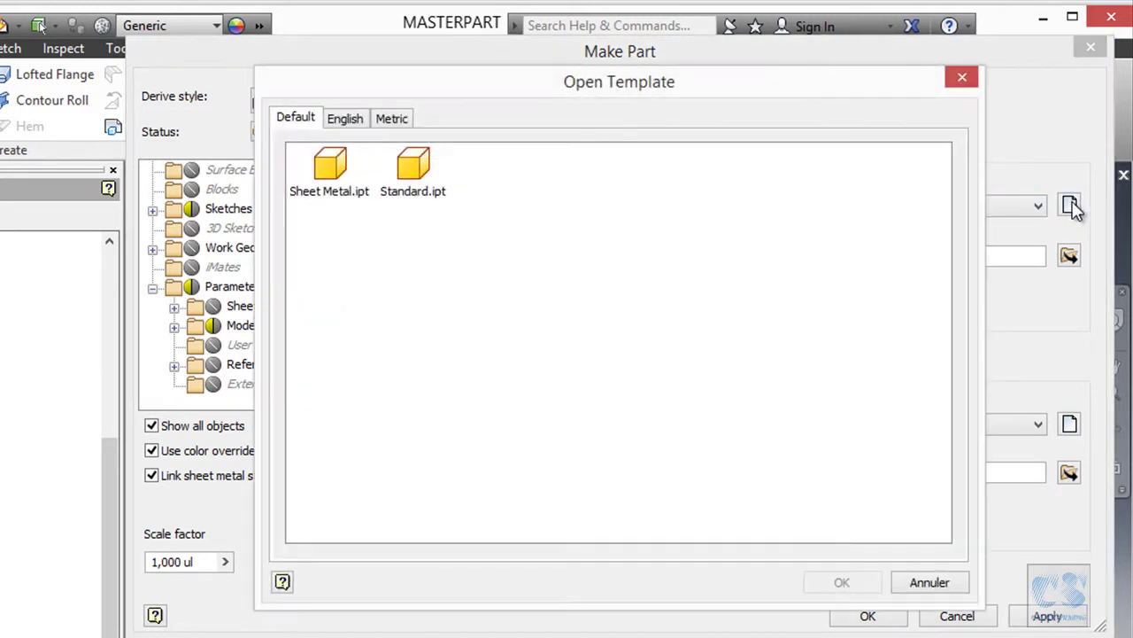
left_click(395, 119)
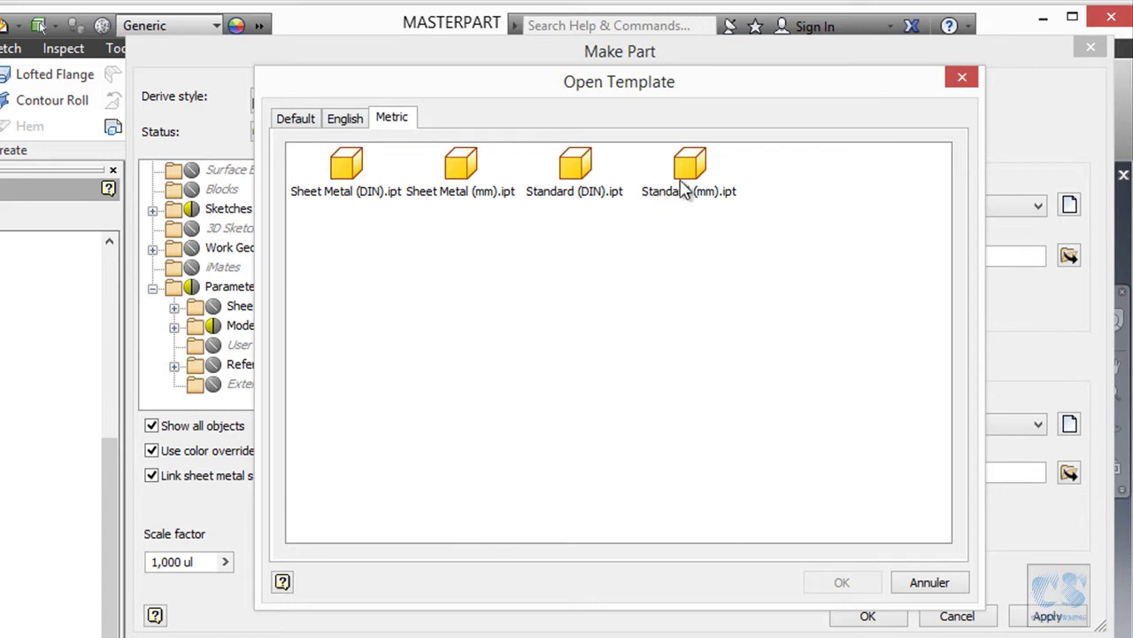
left_click(469, 173)
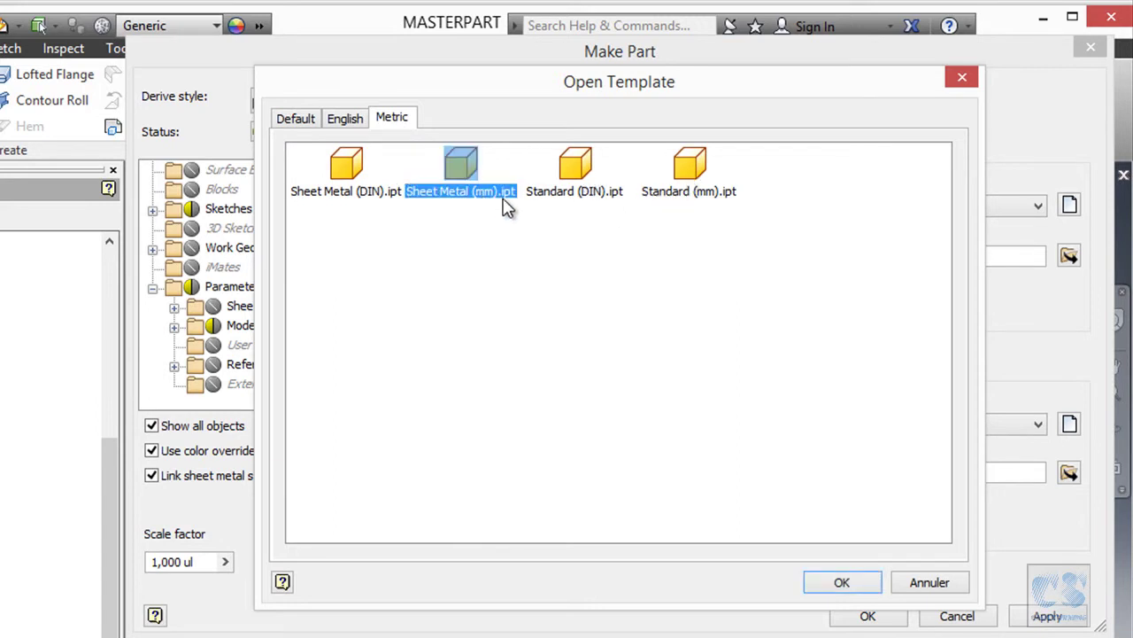
left_click(843, 582)
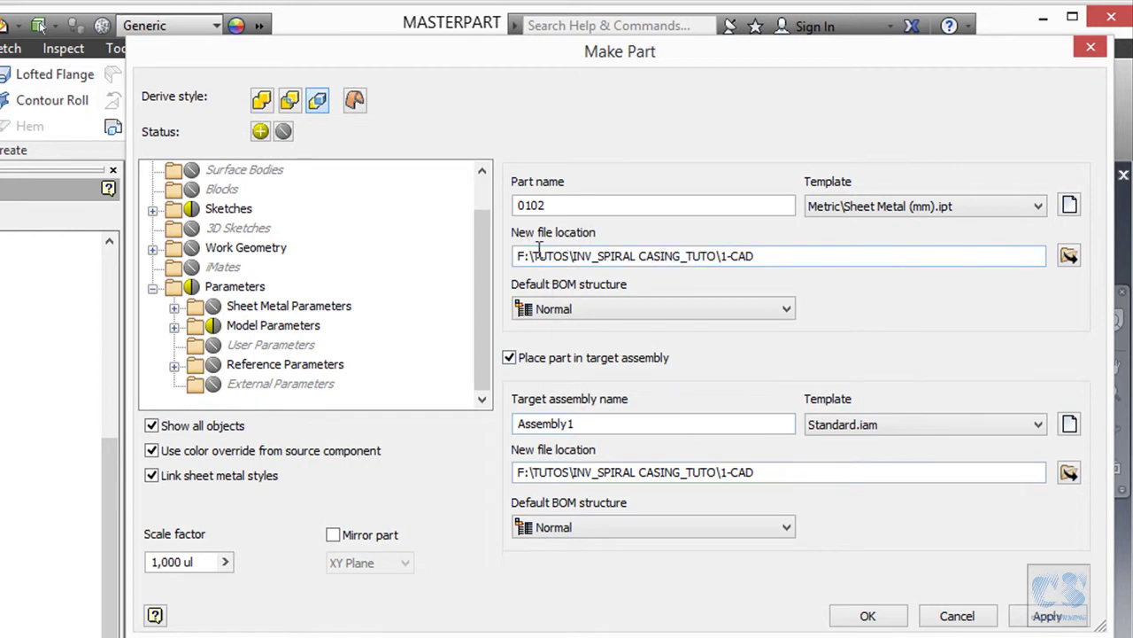
left_click_drag(789, 255, 508, 256)
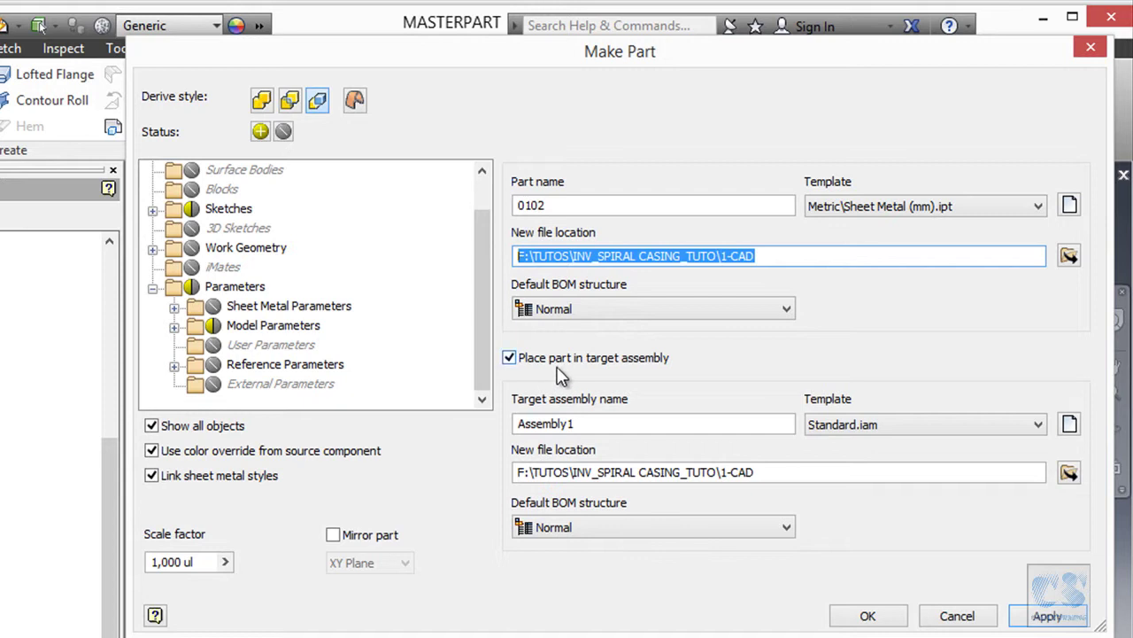
Step: Keep the part placed in a target assembly and name that assembly SPIRAL CASING
left_click(511, 361)
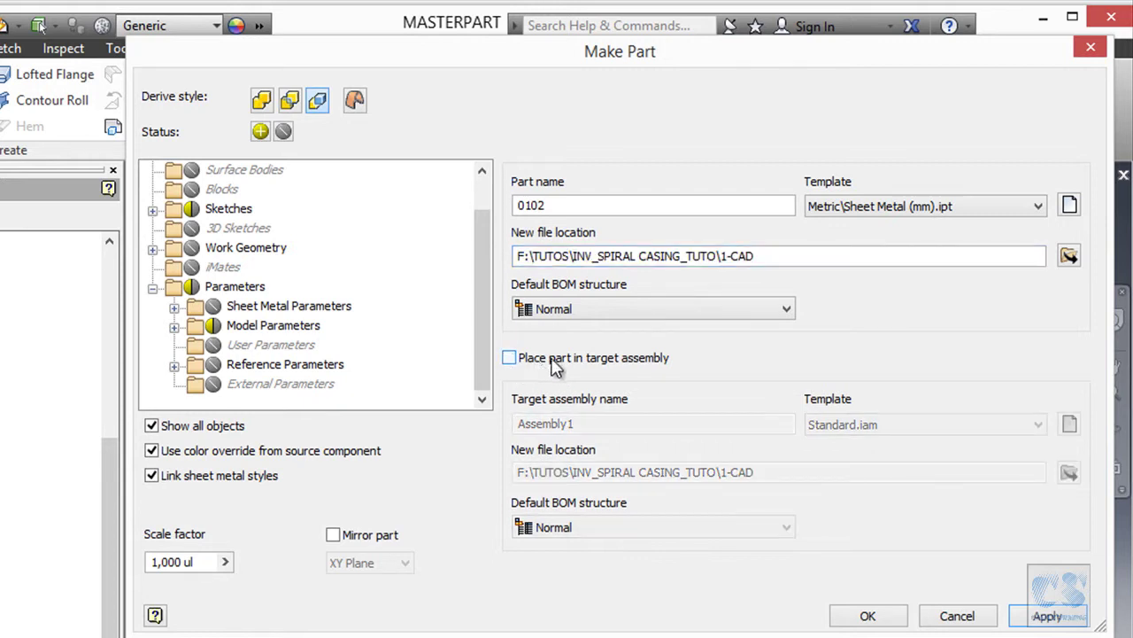
left_click(559, 359)
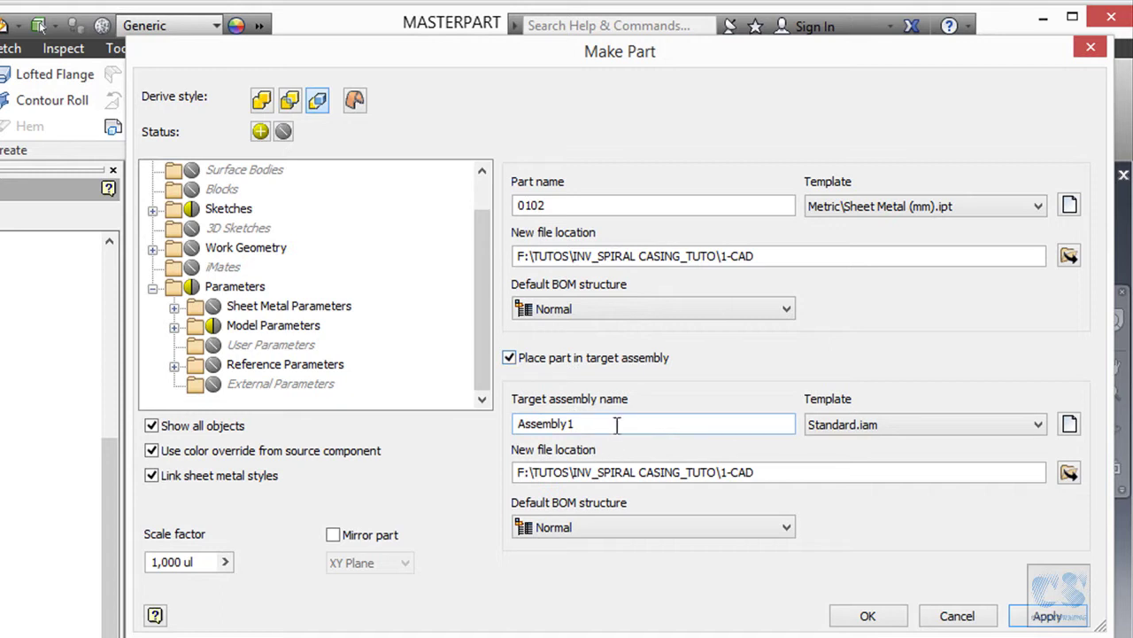
left_click_drag(617, 425, 503, 426)
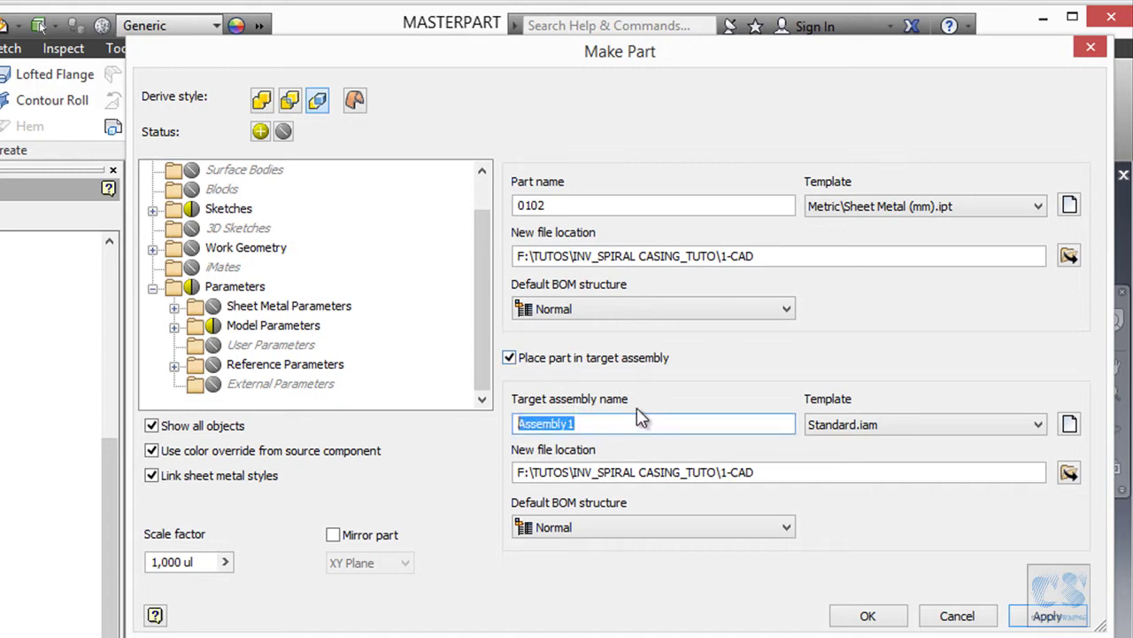
type("CAD")
key("BackSpace")
key("BackSpace")
key("BackSpace")
type("S")
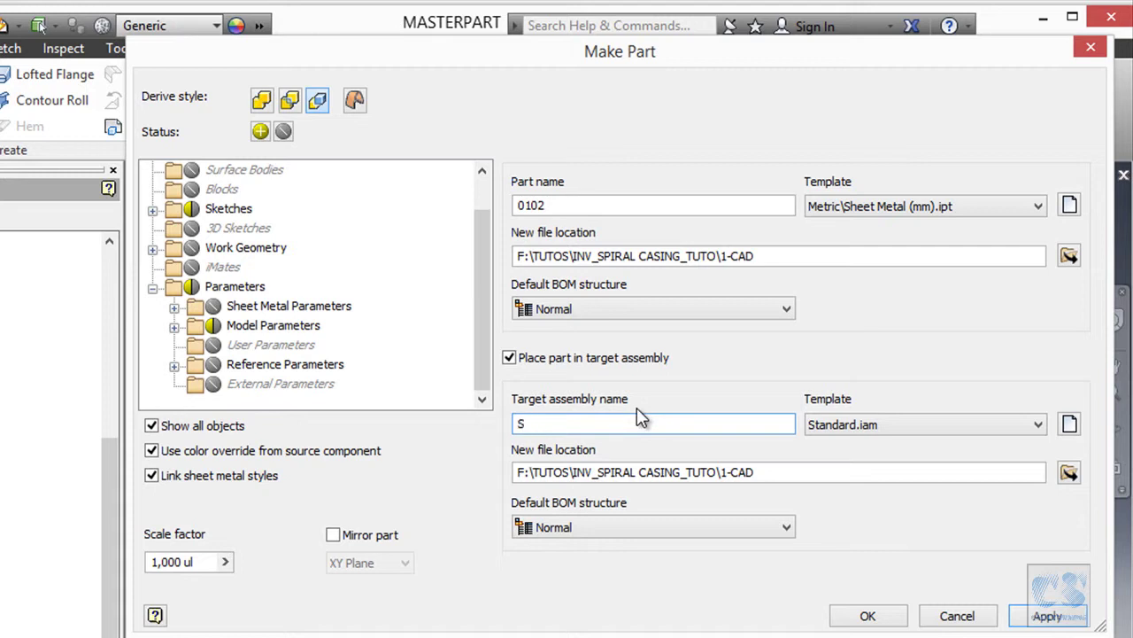
type("PIRAL CASING")
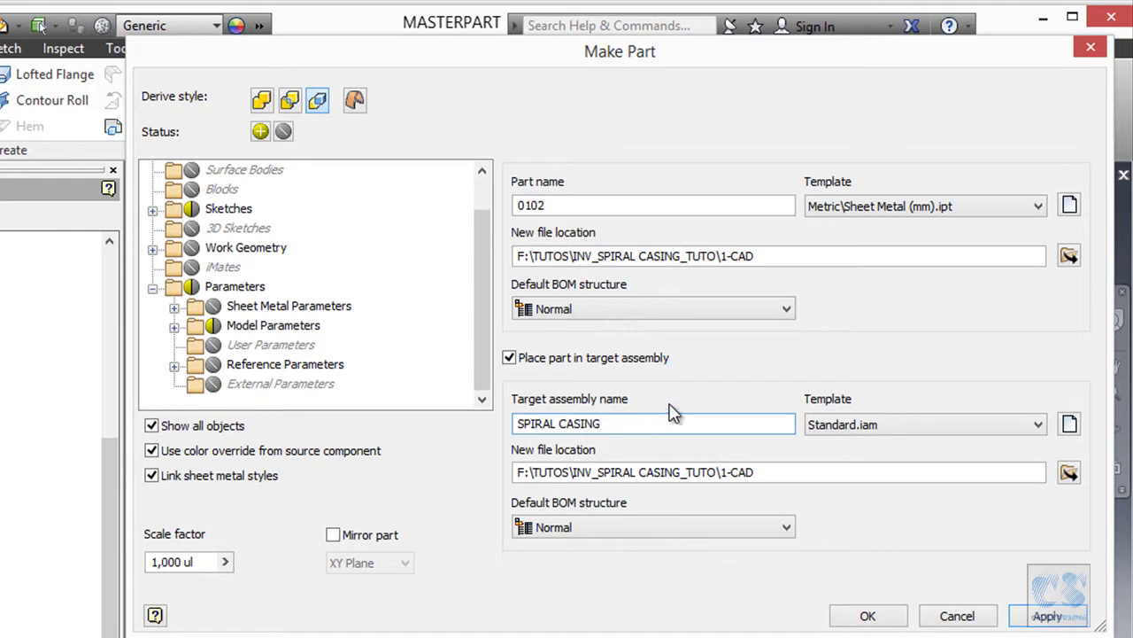
Step: Assign the metric Standard (mm).iam template to the target assembly and create the part and assembly
left_click(1070, 425)
left_click(392, 121)
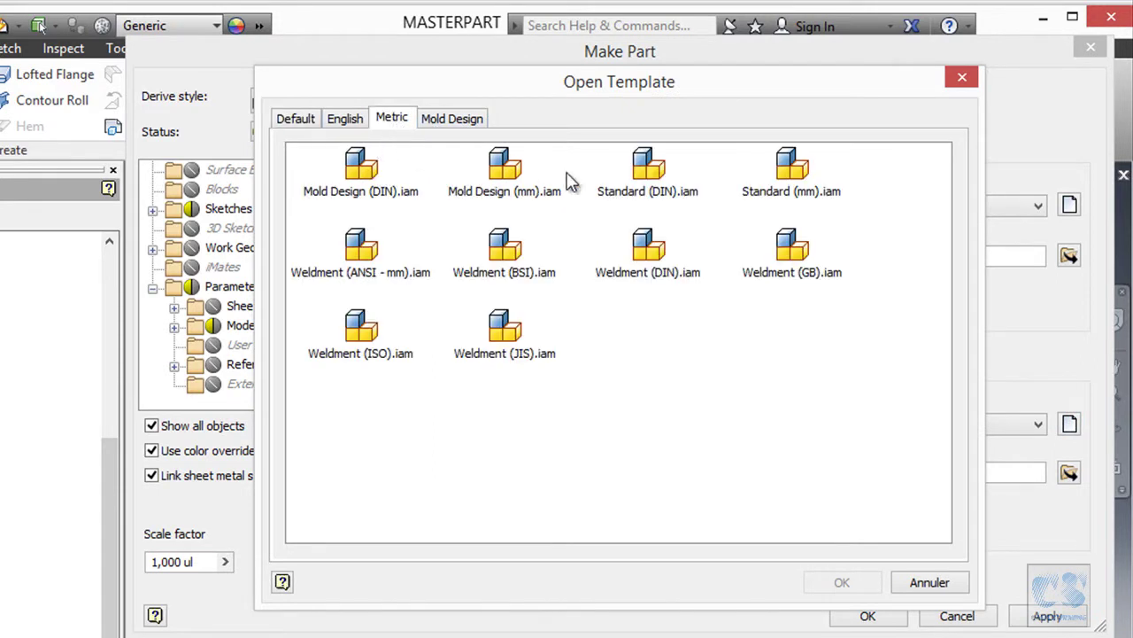
left_click(802, 193)
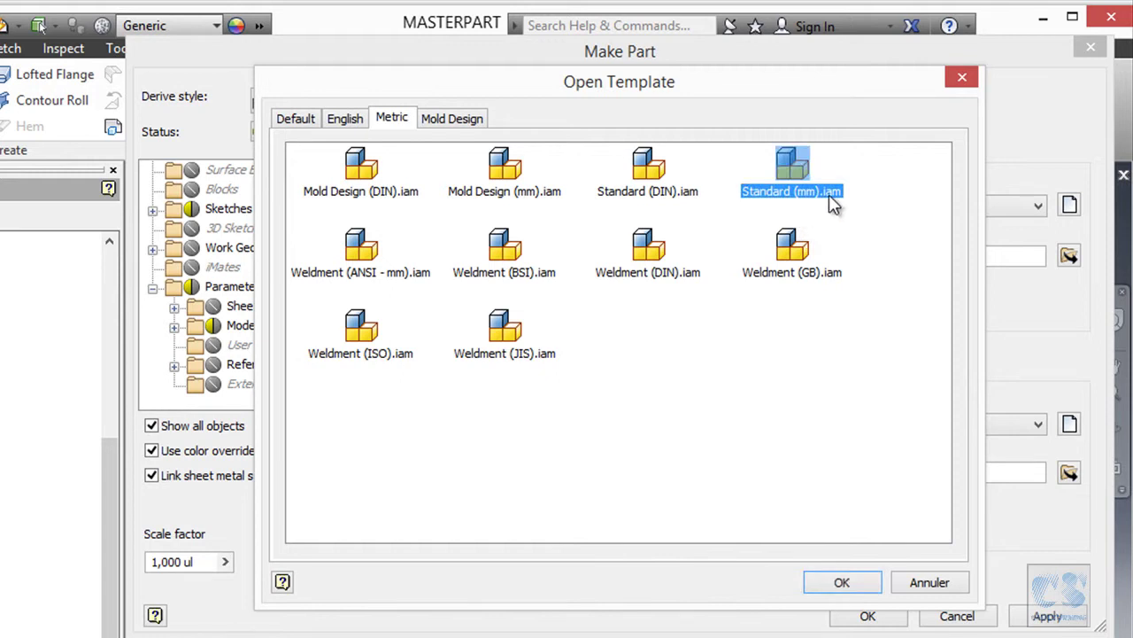
left_click(843, 582)
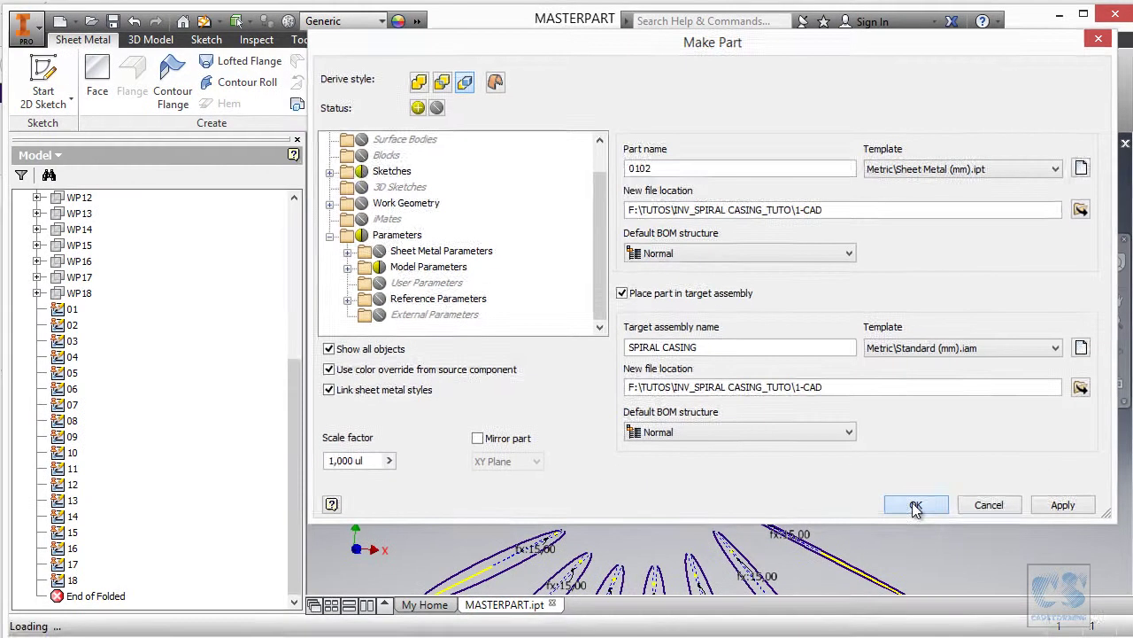
left_click(868, 616)
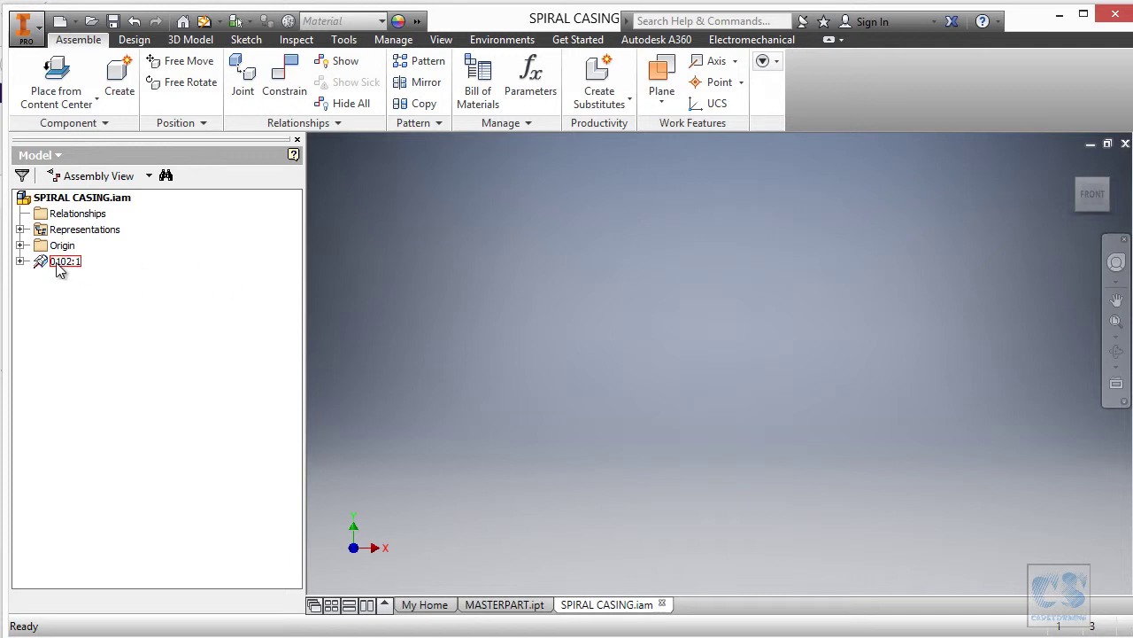
Step: Open component 0102 for in-place editing within the SPIRAL CASING assembly
left_click(1116, 322)
key("F6")
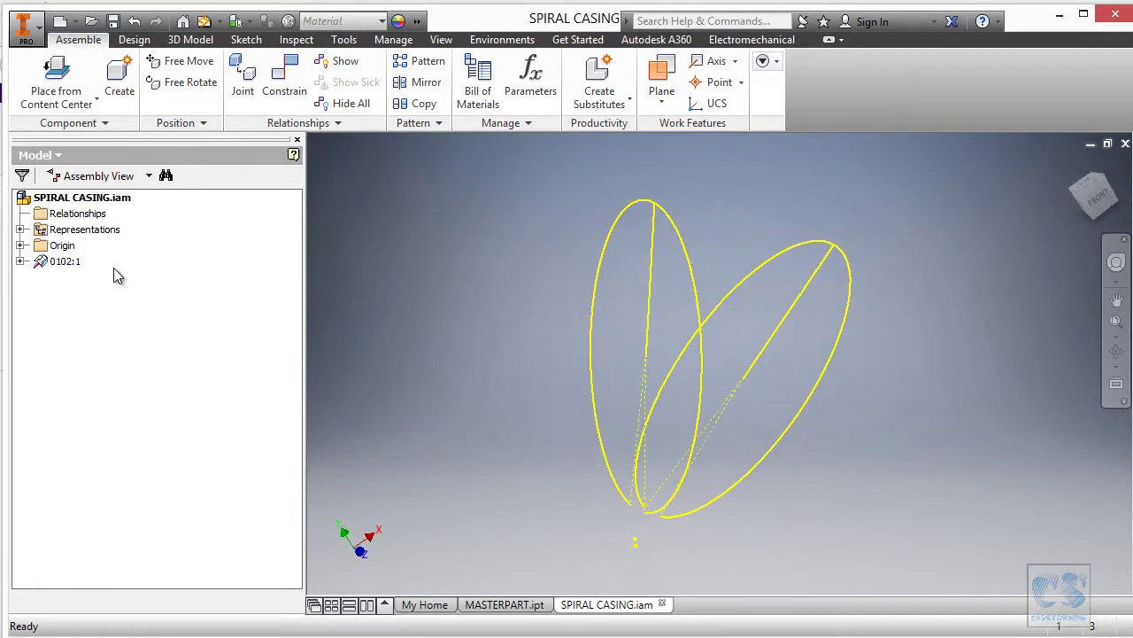
double_click(63, 262)
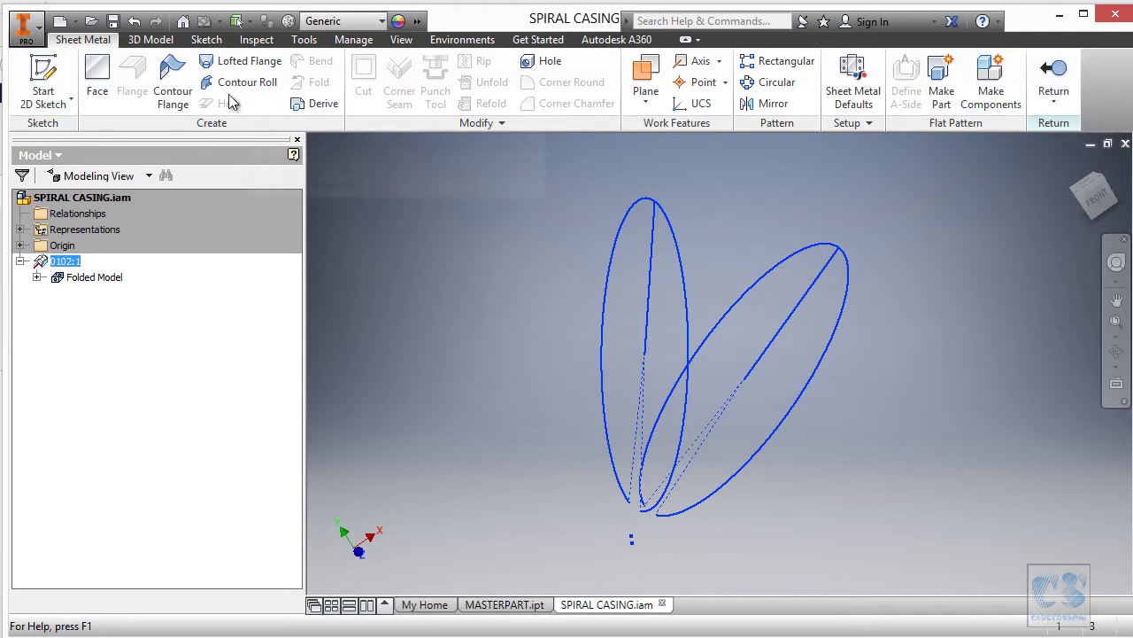
left_click(1061, 103)
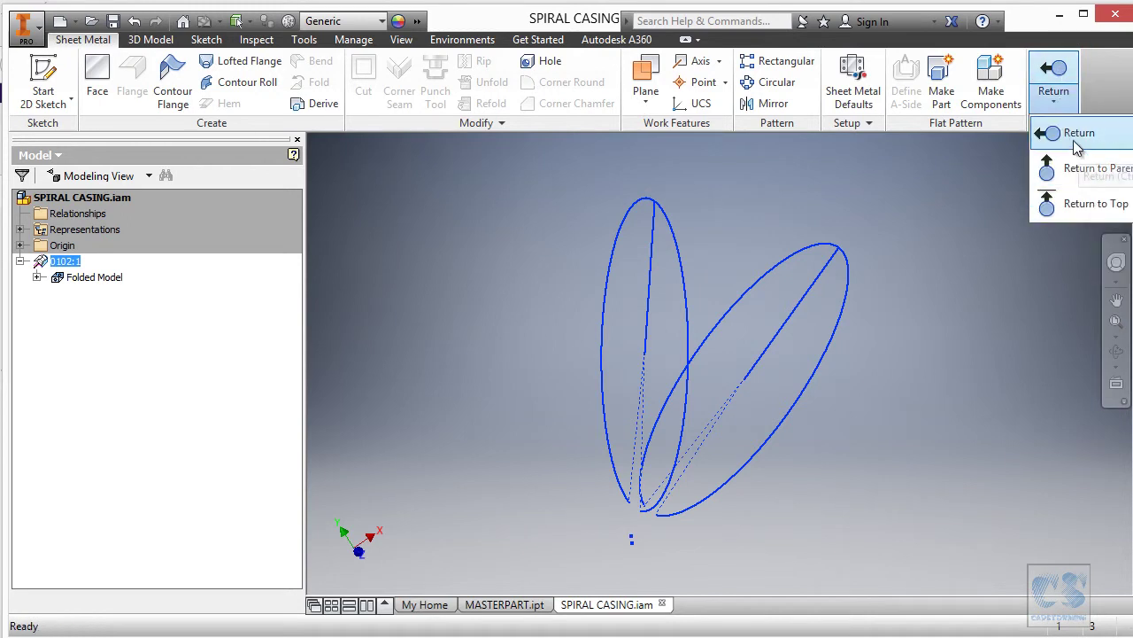
left_click(1077, 133)
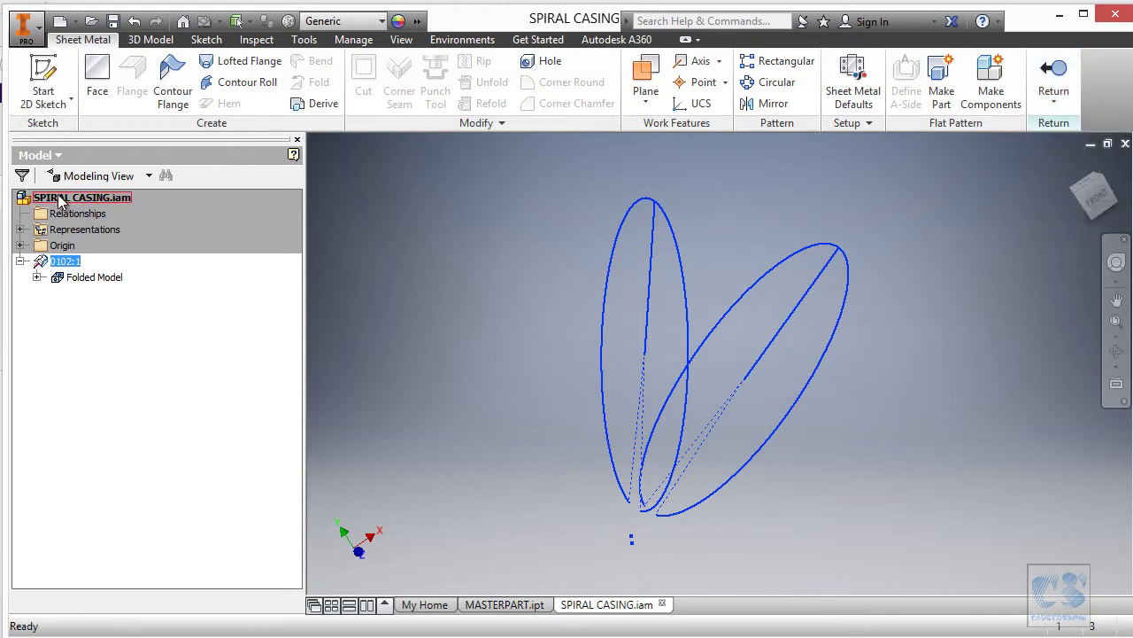
left_click(525, 224)
Step: Create a die-formed lofted flange in part 0102 between the derived profile sketches 01 and 02
mouse_move(477, 220)
middle_mouse_down("shift")
mouse_move(543, 217)
mouse_move(505, 200)
middle_mouse_up("shift")
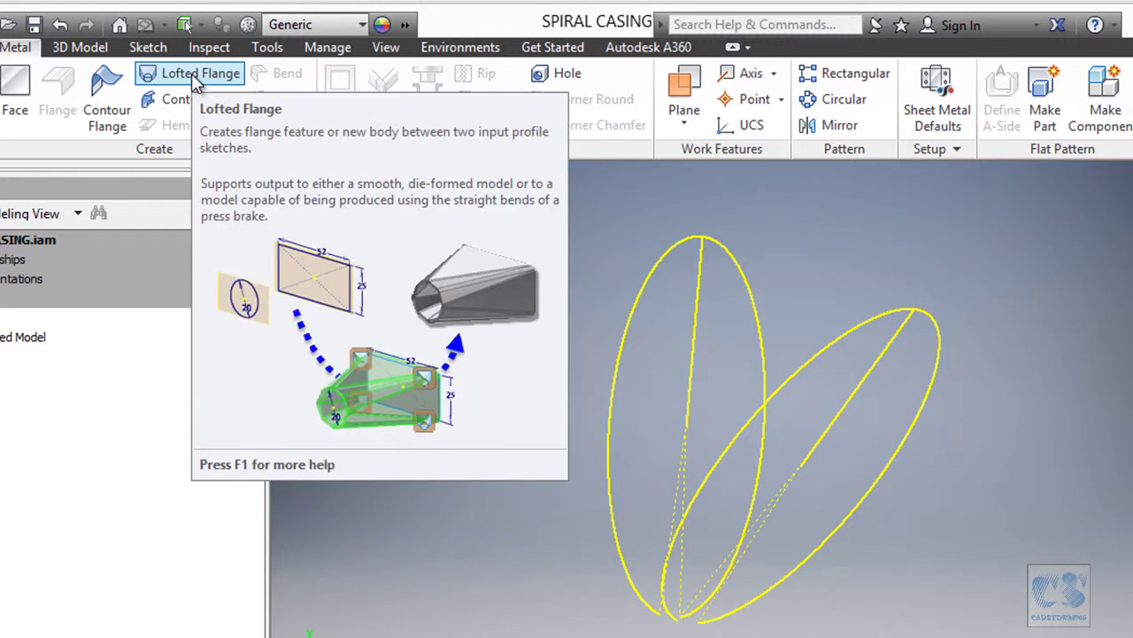
left_click(187, 72)
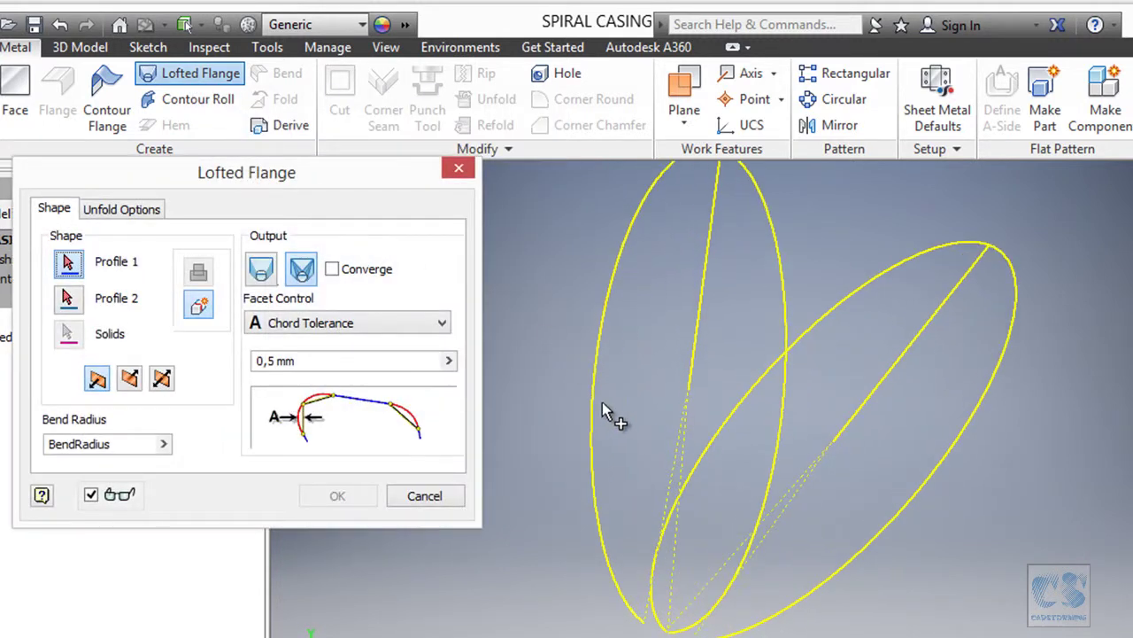
left_click(593, 405)
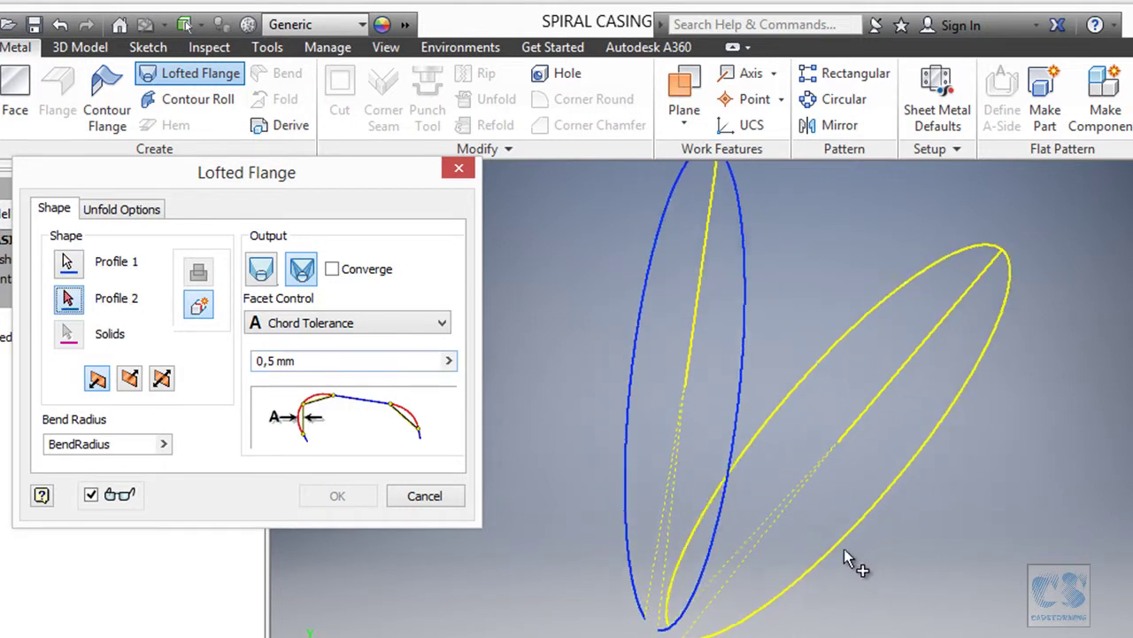
left_click(1042, 563)
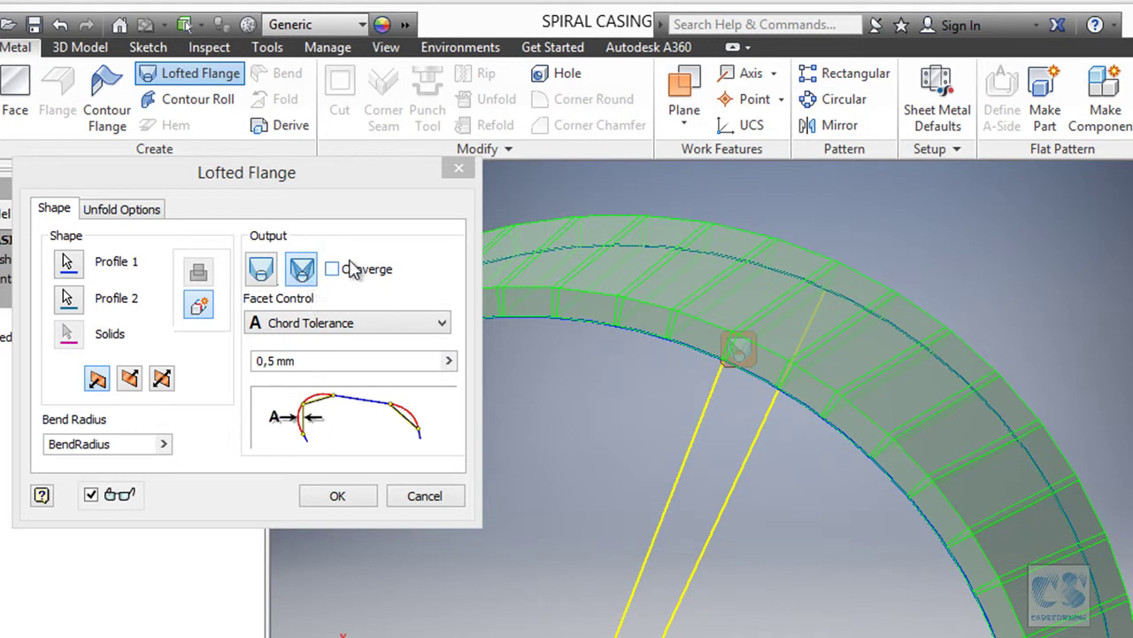
left_click(265, 275)
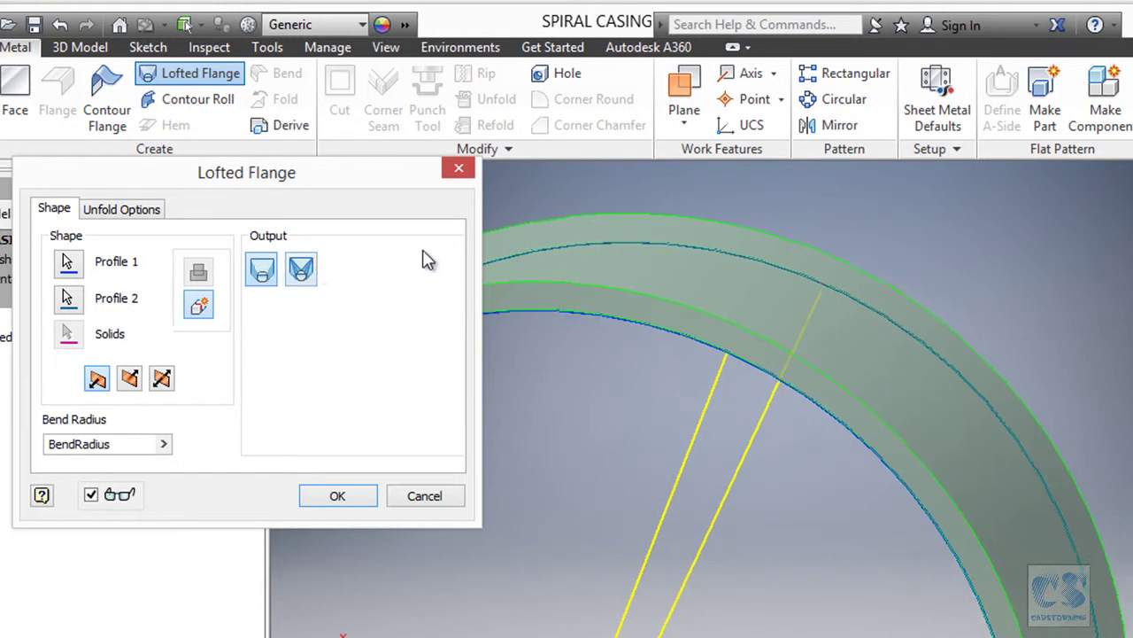
middle_click_drag(936, 246, 568, 317, "shift")
middle_click_drag(550, 267, 966, 357, "shift")
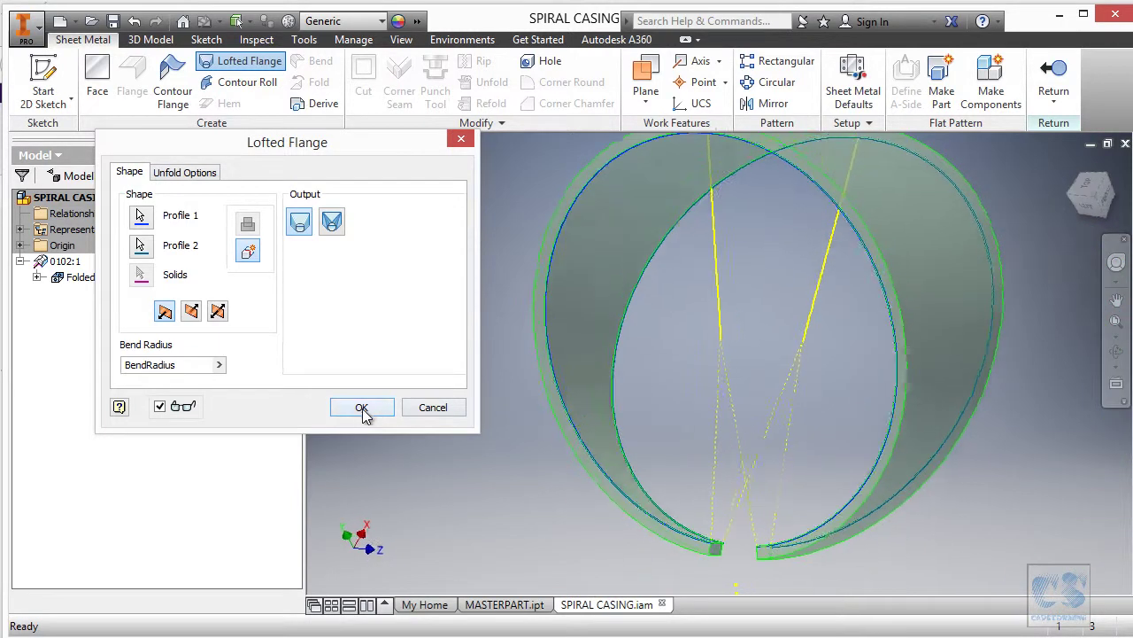
left_click(362, 408)
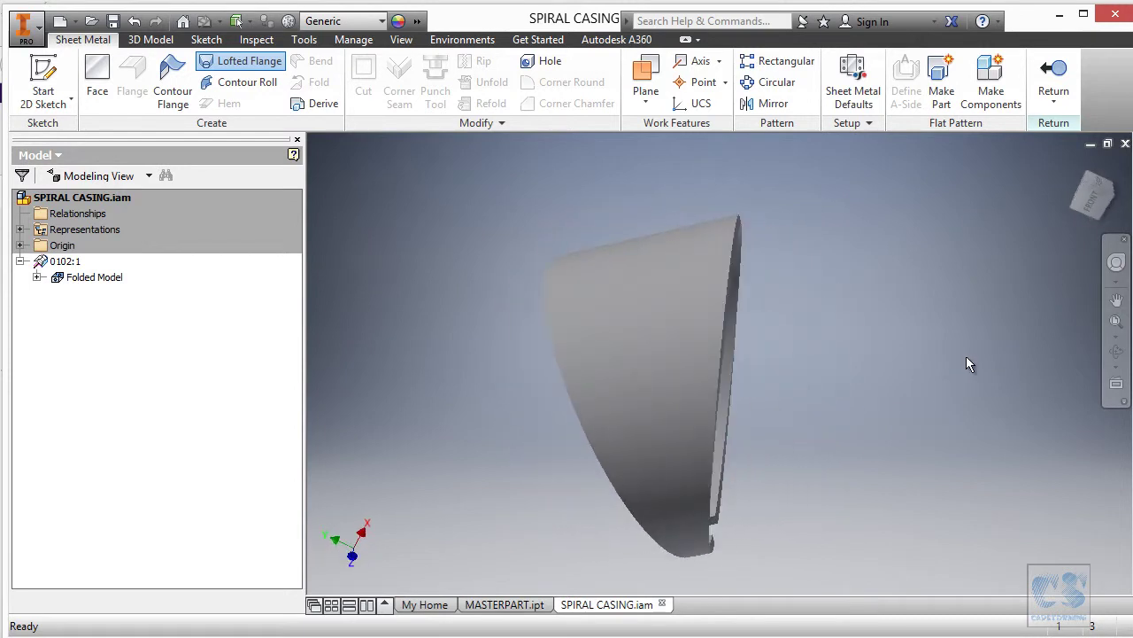
Step: Set the visual style to Shaded with Edges and view the lofted segment from its open end
middle_click_drag(765, 260, 787, 263, "shift")
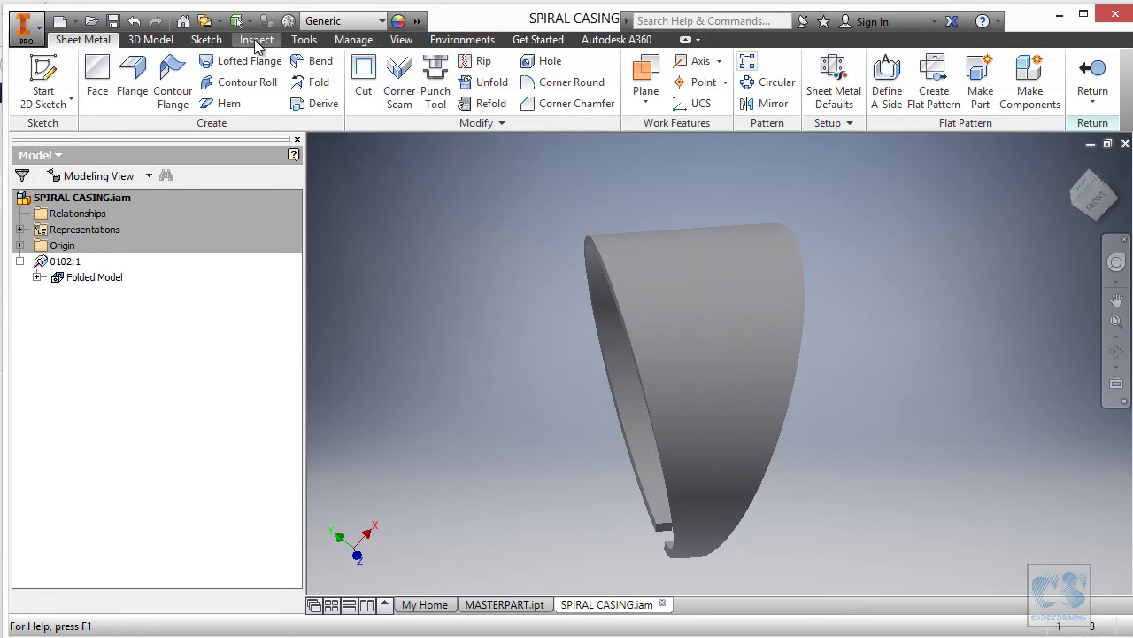
left_click(401, 39)
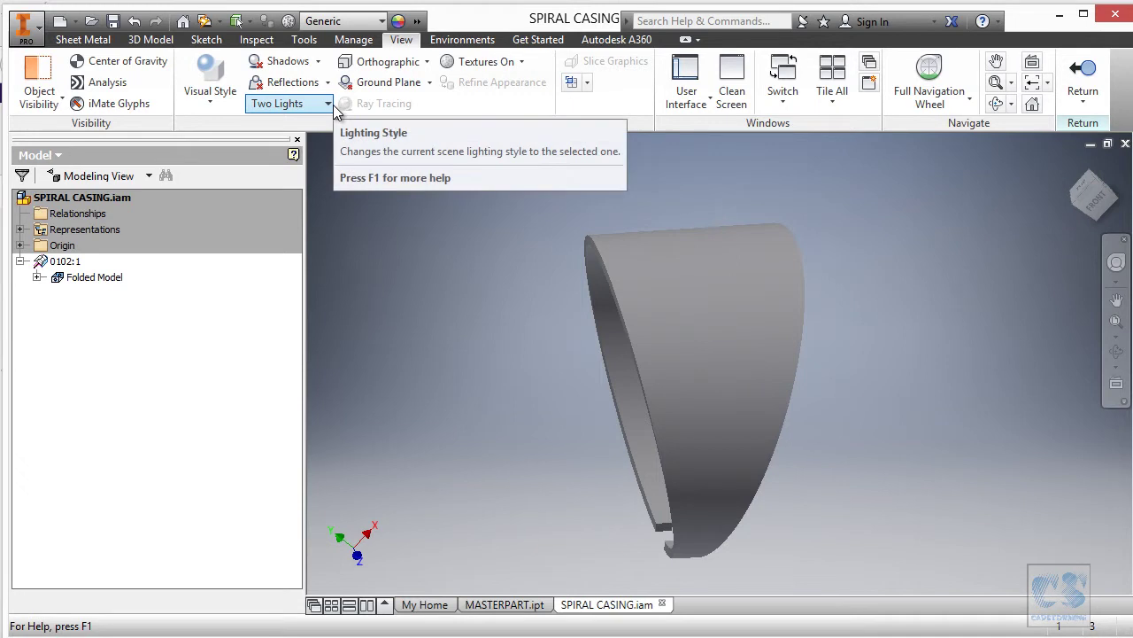
left_click(218, 104)
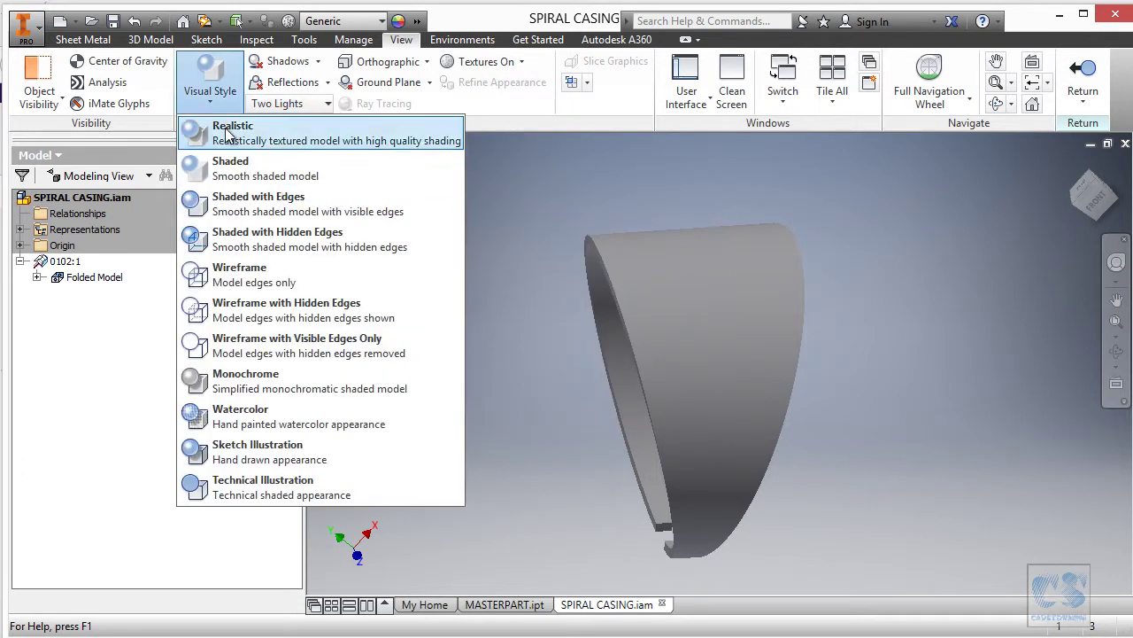
left_click(284, 209)
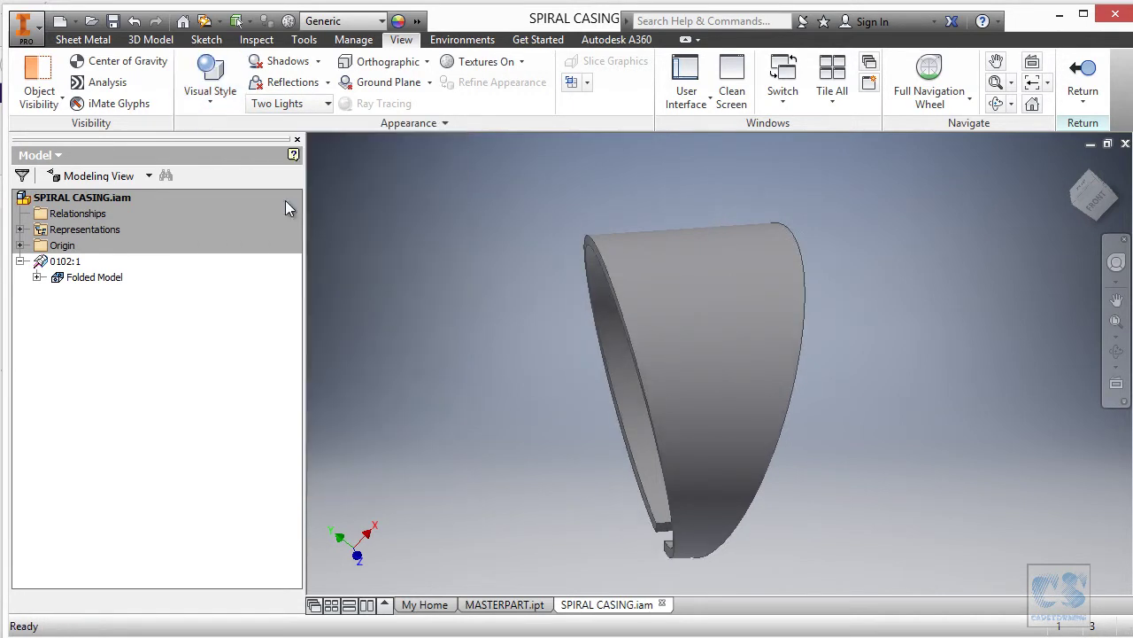
key("F6")
middle_click_drag(1009, 151, 426, 316, "shift")
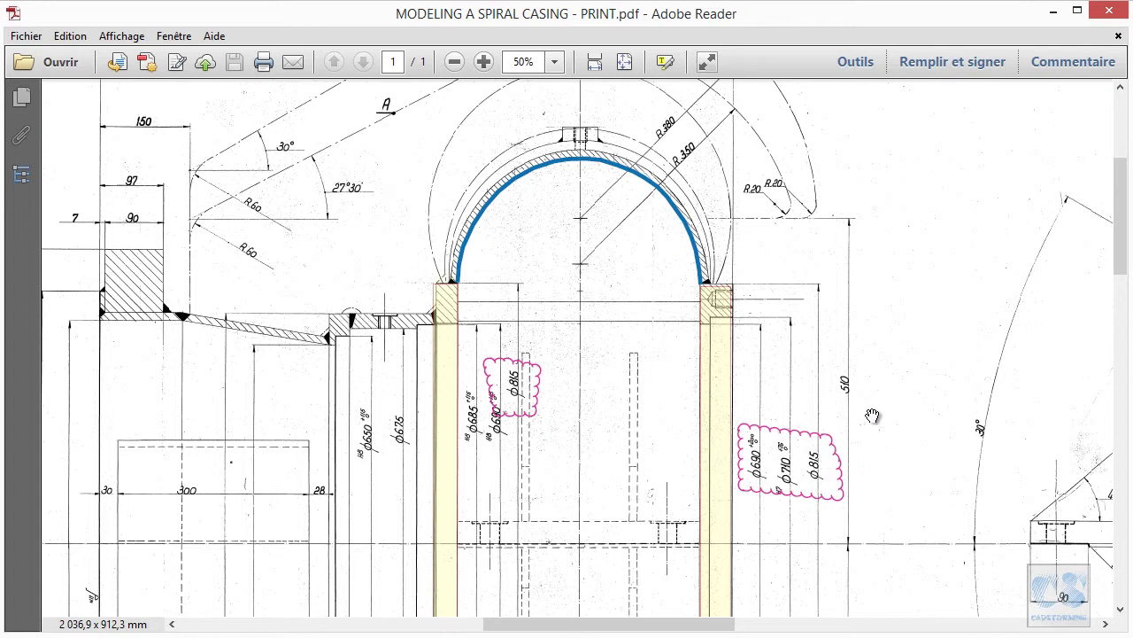
Step: Switch from the PDF print back to the MASTERPART model in Inventor and start a 2D sketch on its XY plane
left_click(332, 613)
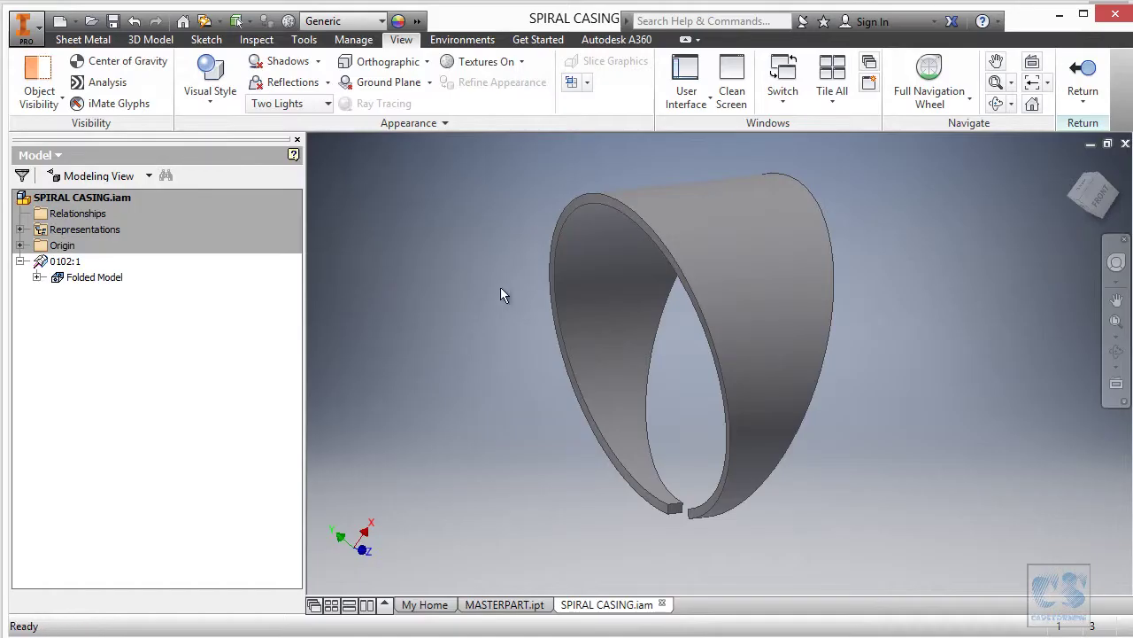
left_click(504, 604)
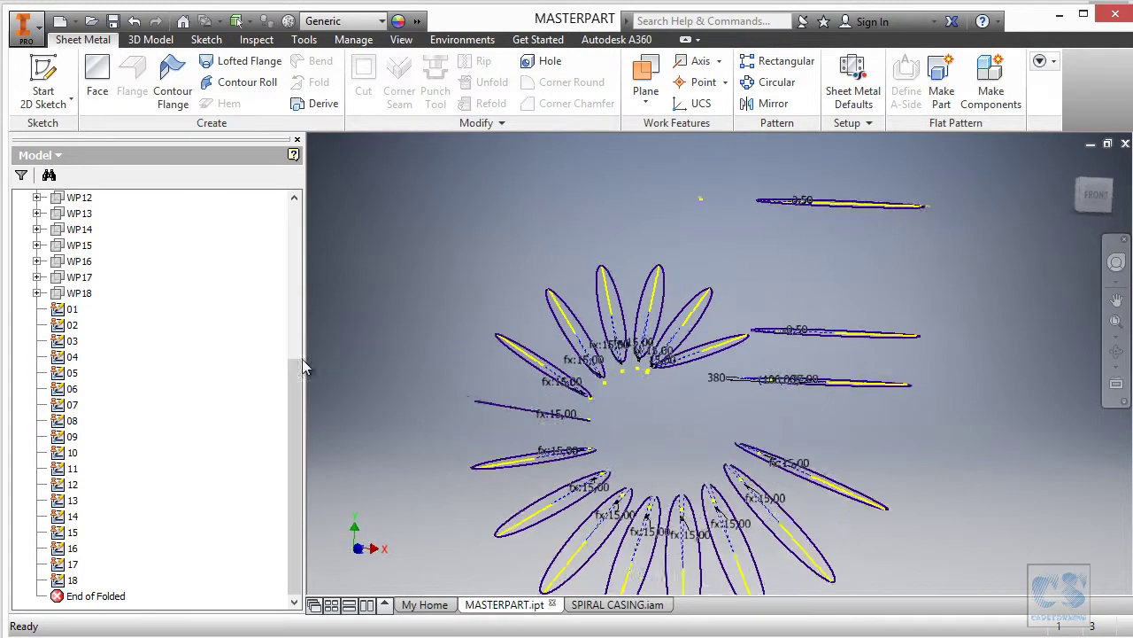
left_click_drag(292, 388, 297, 229)
left_click(37, 247)
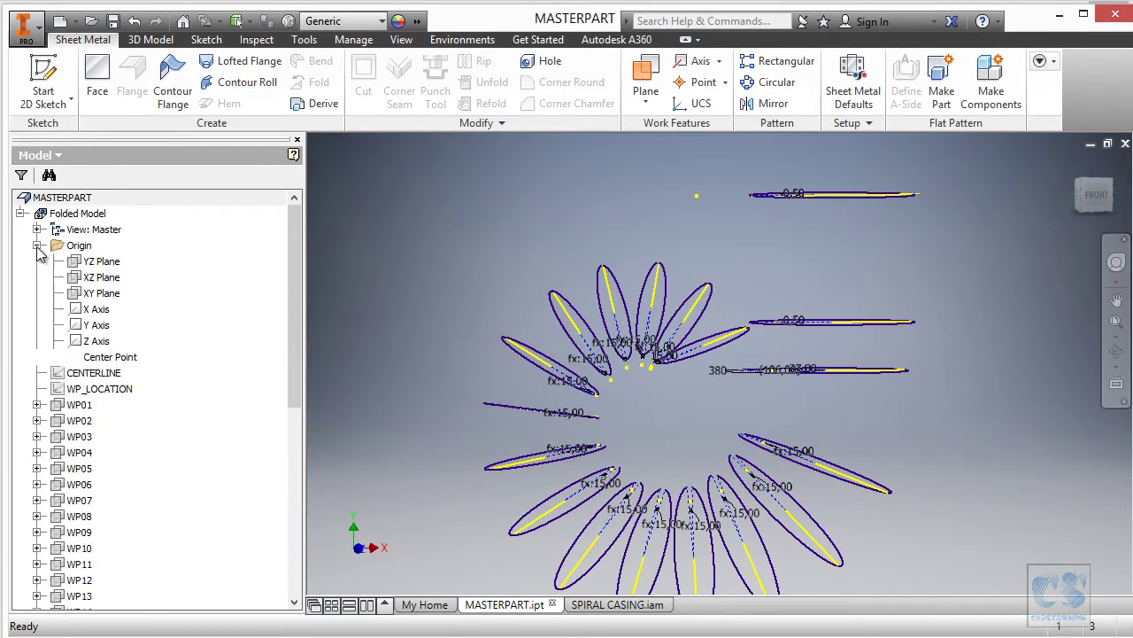
left_click(105, 293)
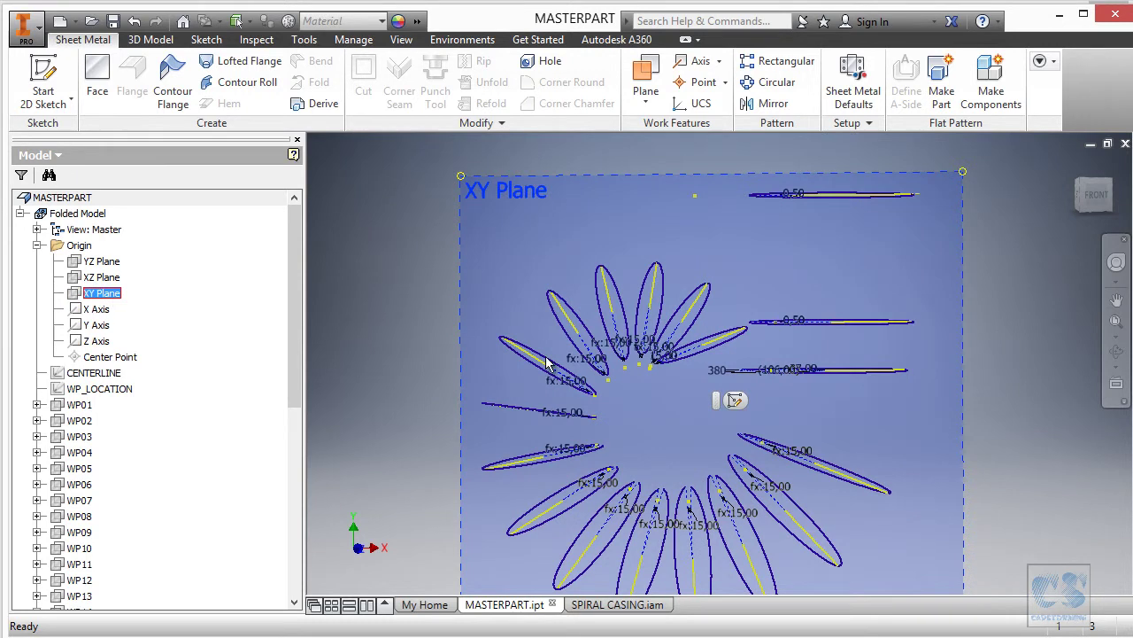
left_click(735, 400)
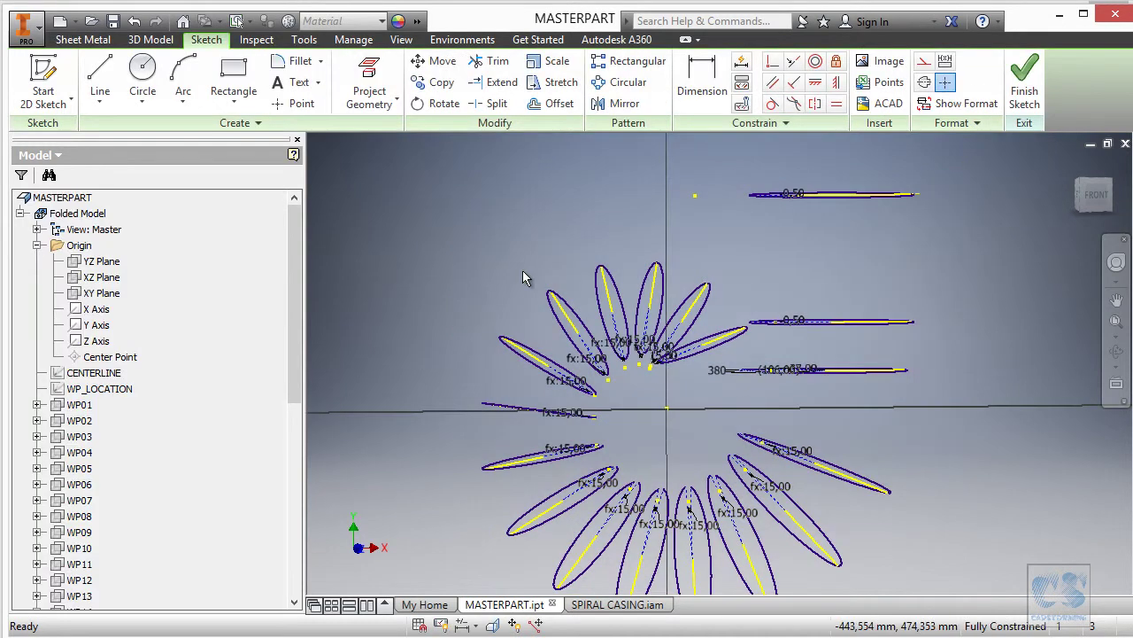
Step: Draw an 815 mm diameter circle centred on the origin and finish the sketch
left_click(144, 70)
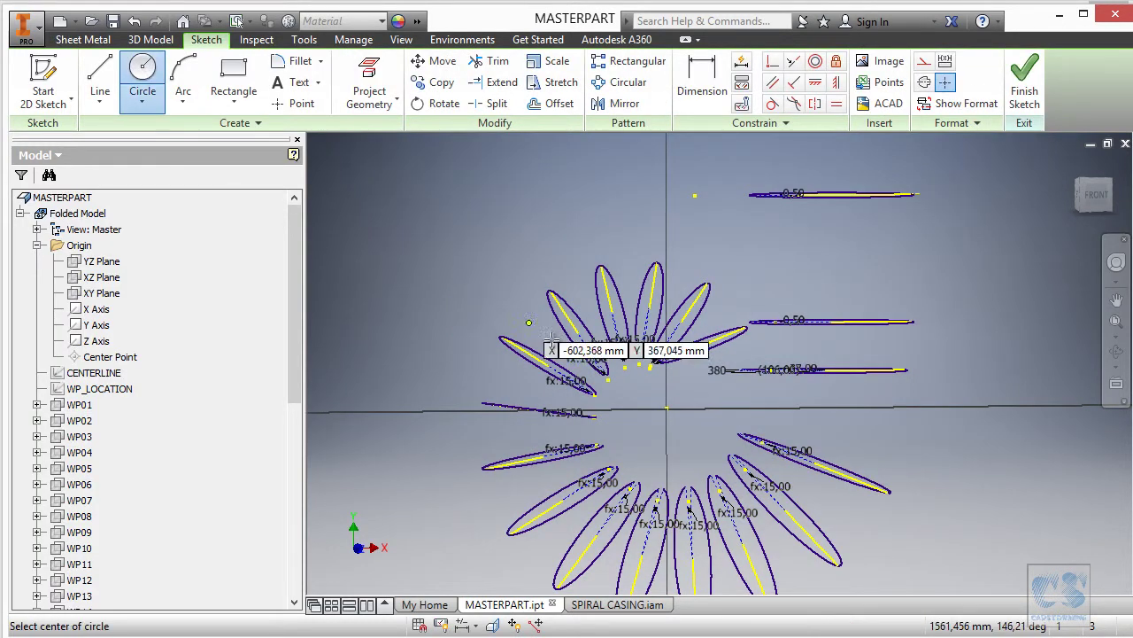
left_click(668, 407)
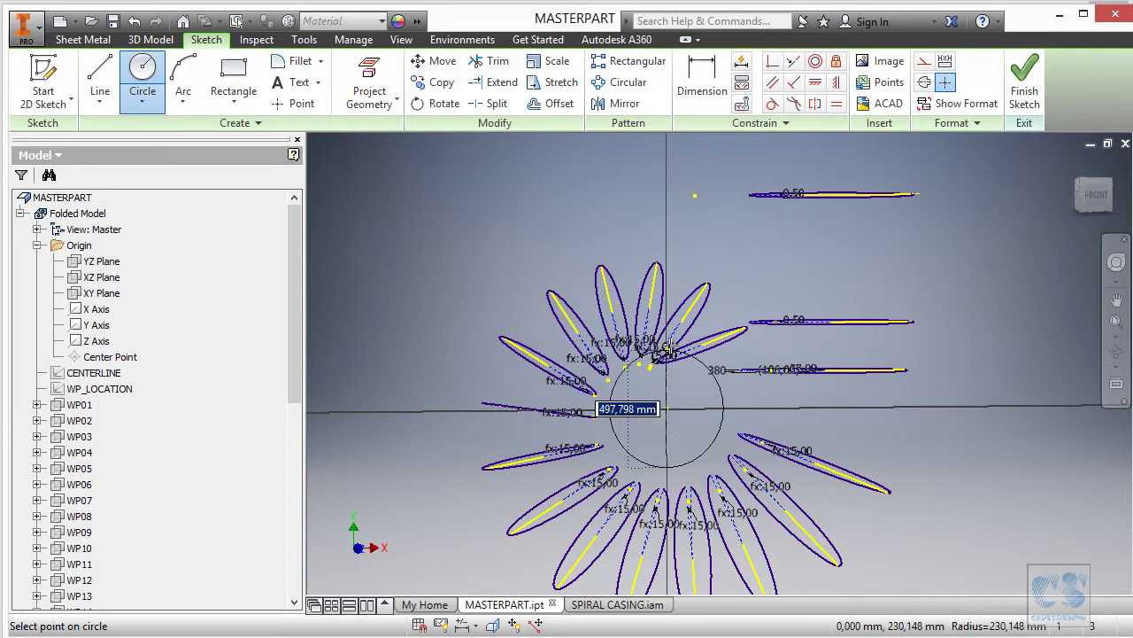
type("8")
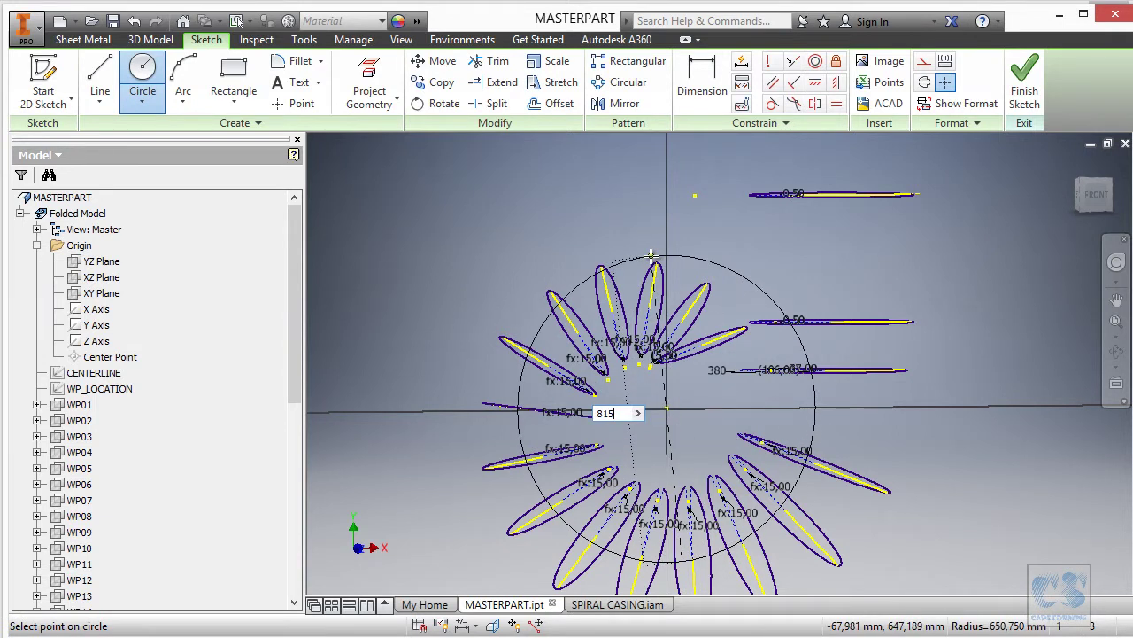
type("15")
key("Return")
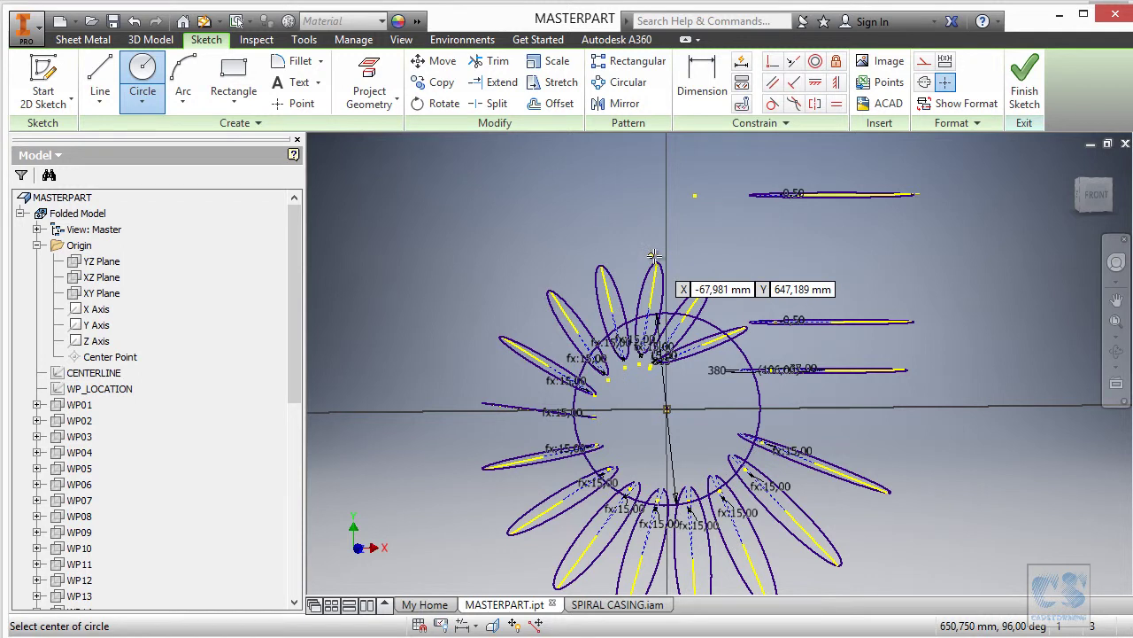
key("Escape")
middle_click_drag(827, 277, 844, 230, "shift")
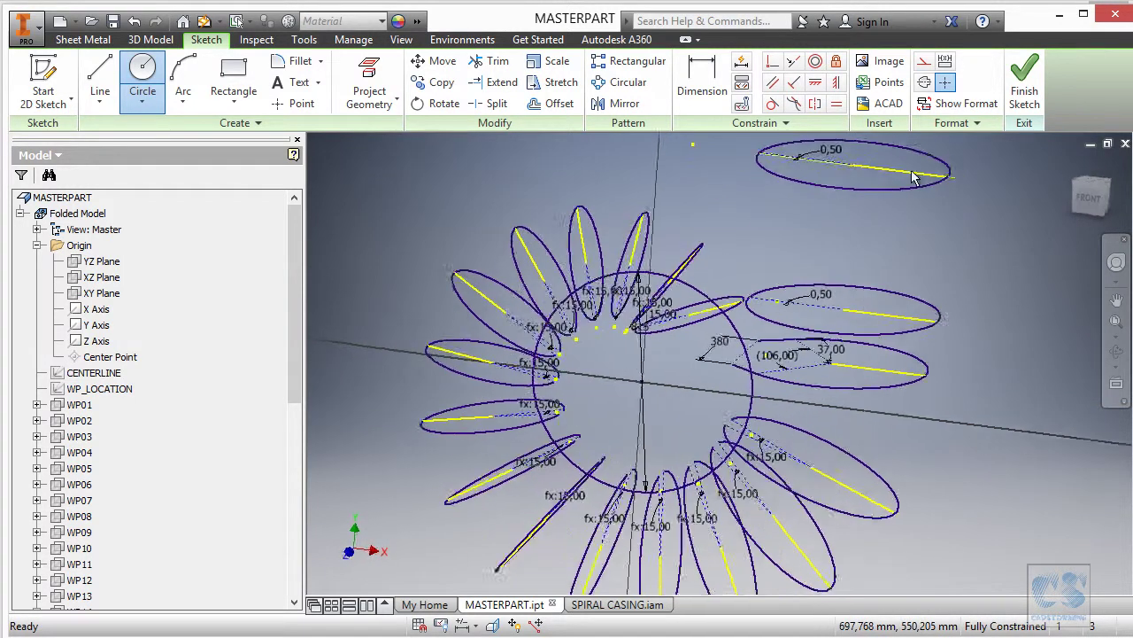
left_click(1025, 88)
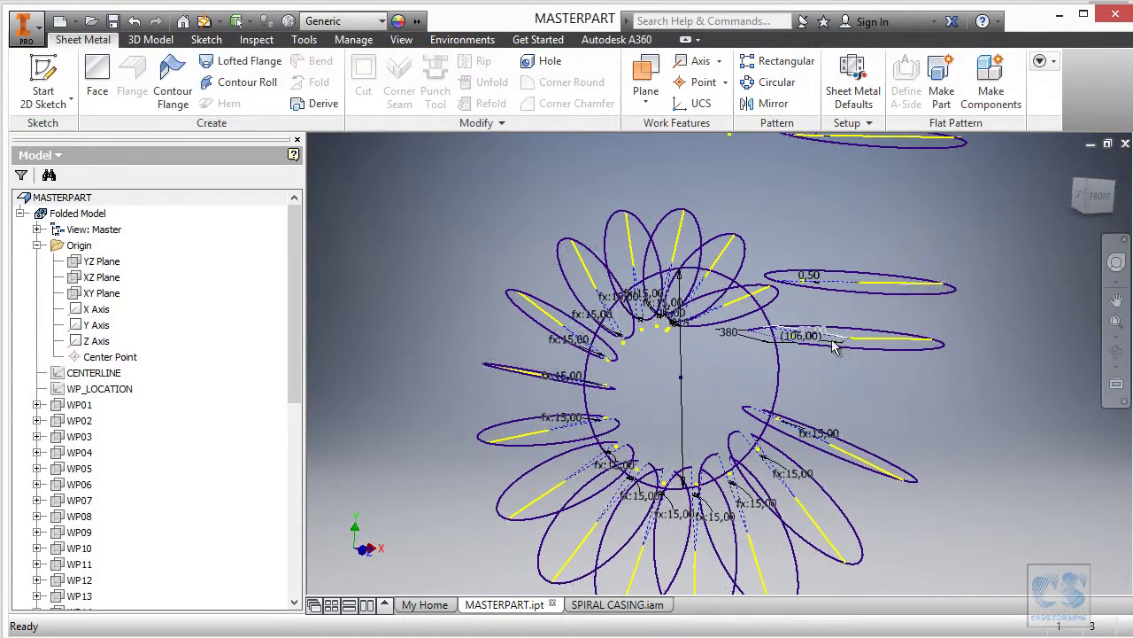
Step: Rename the new circle sketch as RING_OPENING and save the master part
left_click_drag(289, 325, 300, 509)
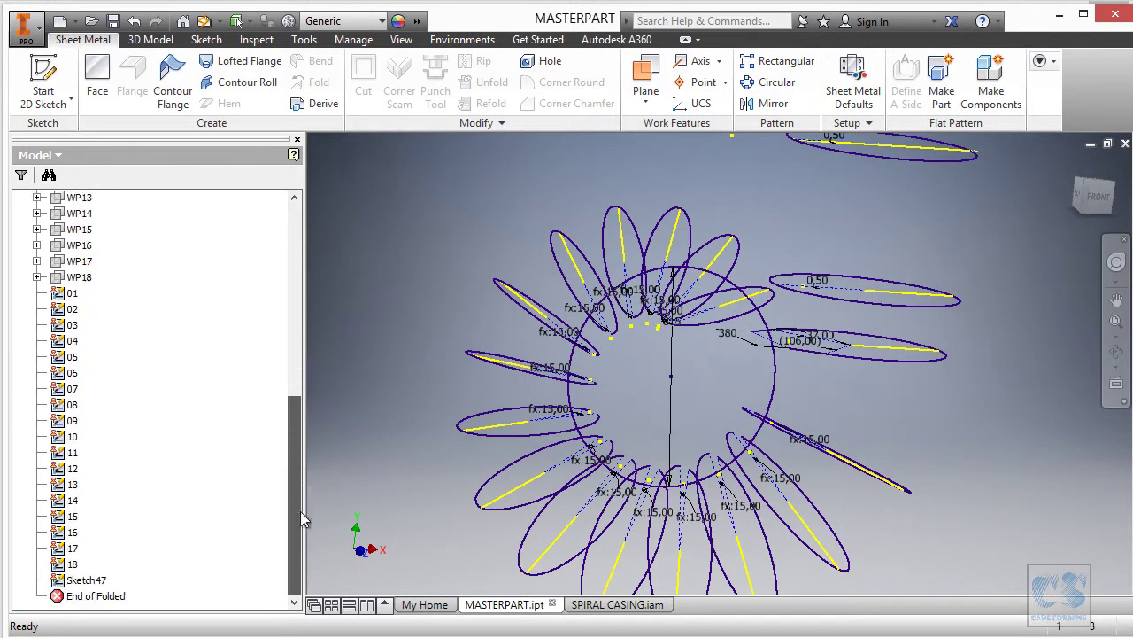
left_click(84, 583)
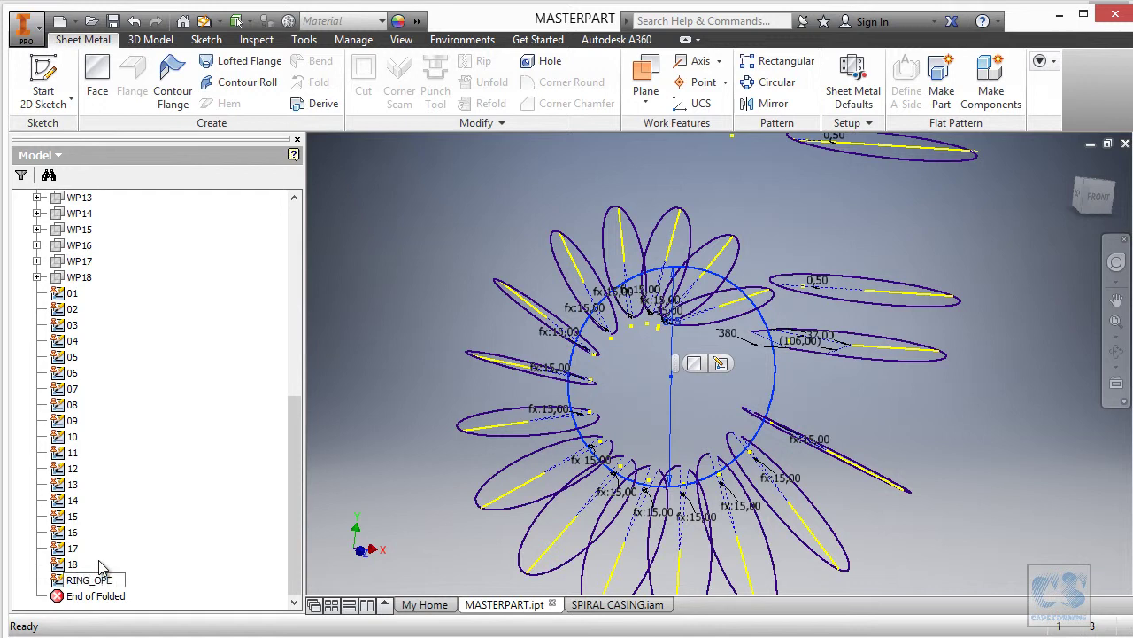
key("Return")
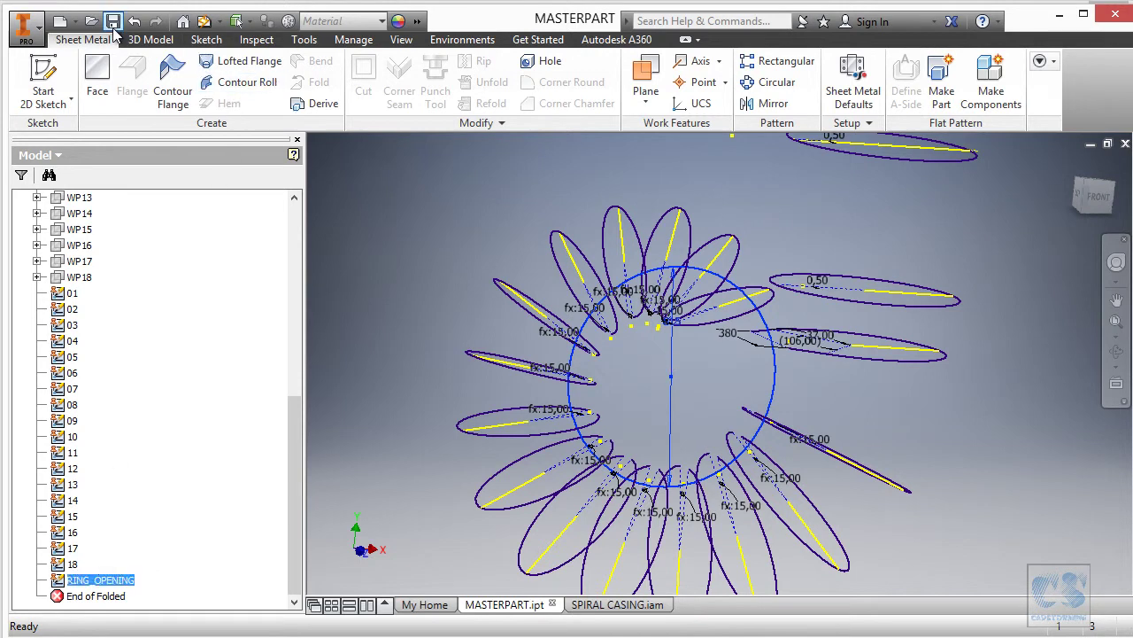
left_click(399, 239)
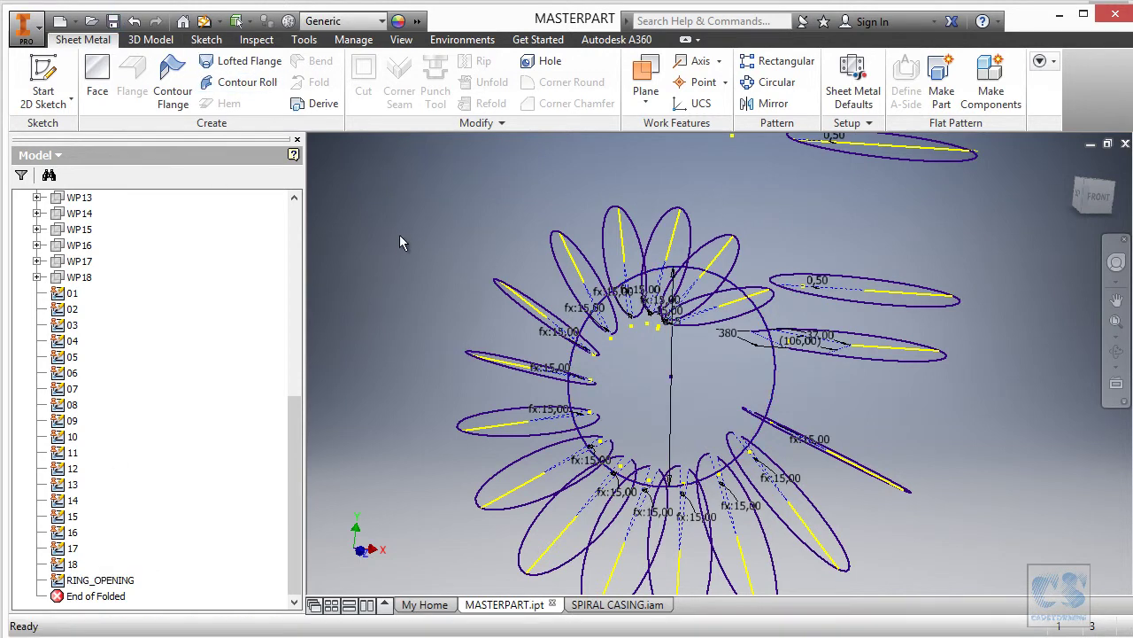
Step: In the SPIRAL CASING assembly, edit segment 0102's derived MASTERPART link to include the RING_OPENING sketch
left_click(611, 603)
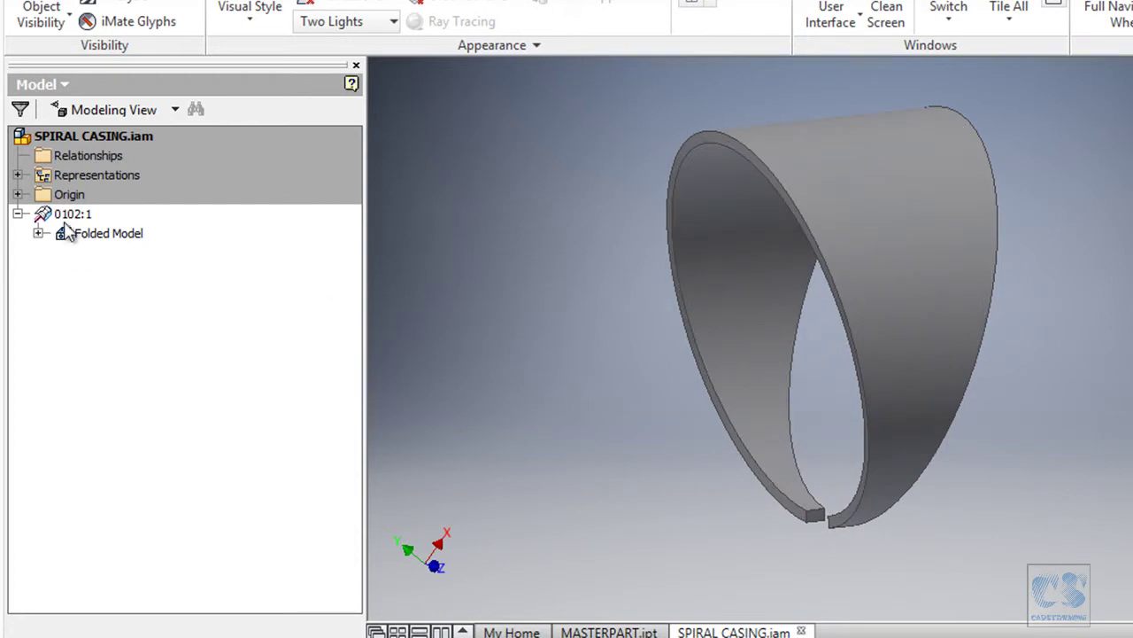
left_click(38, 233)
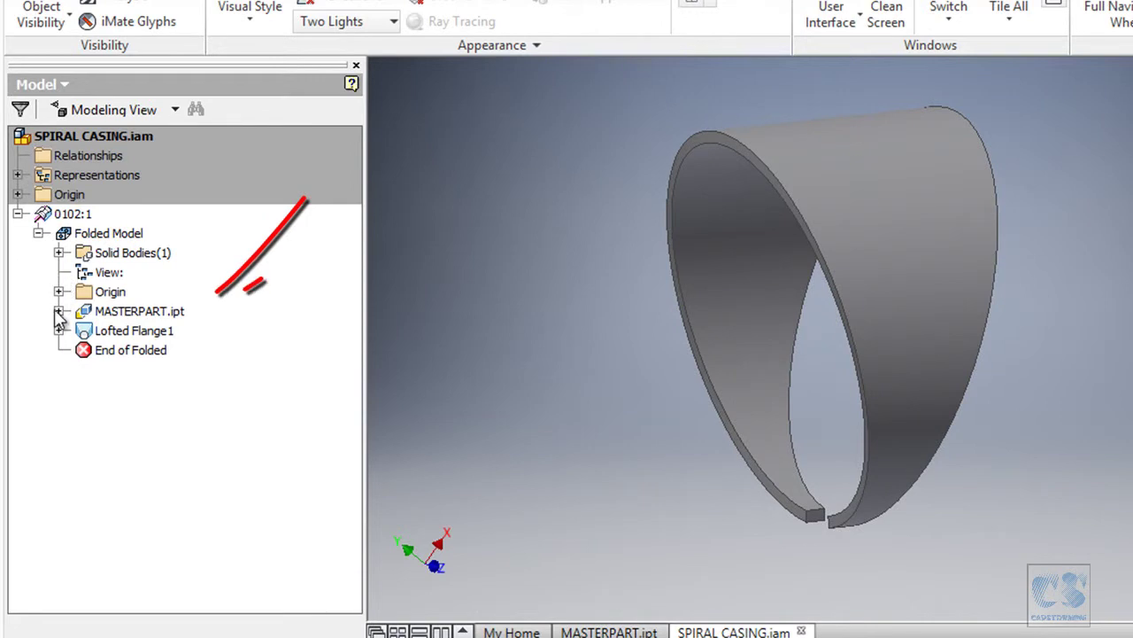
left_click(144, 313)
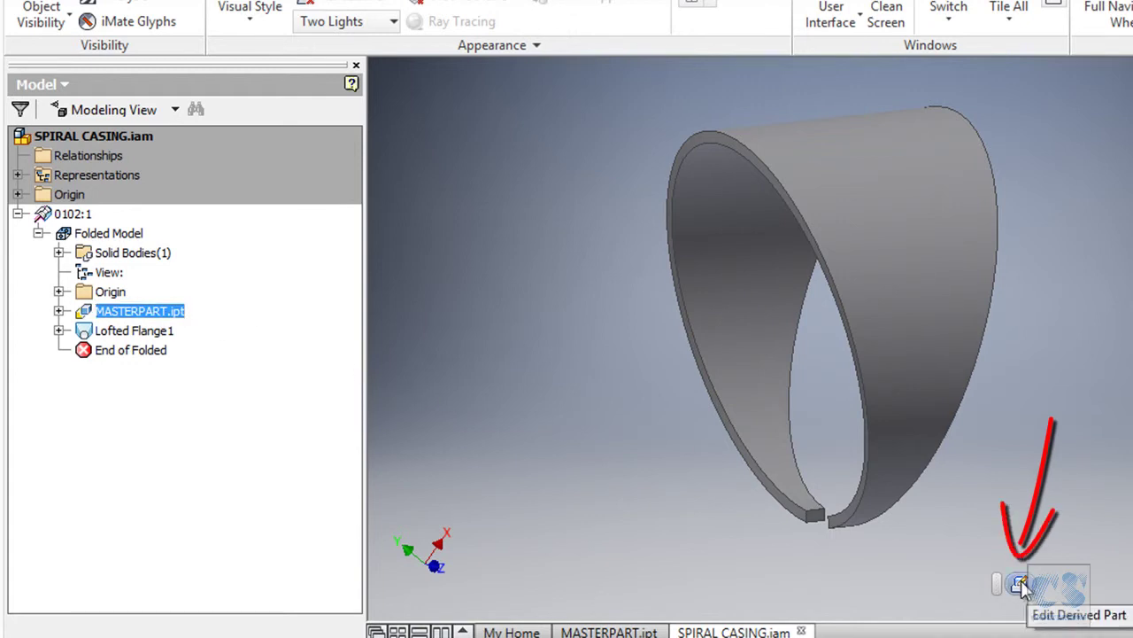
right_click(165, 319)
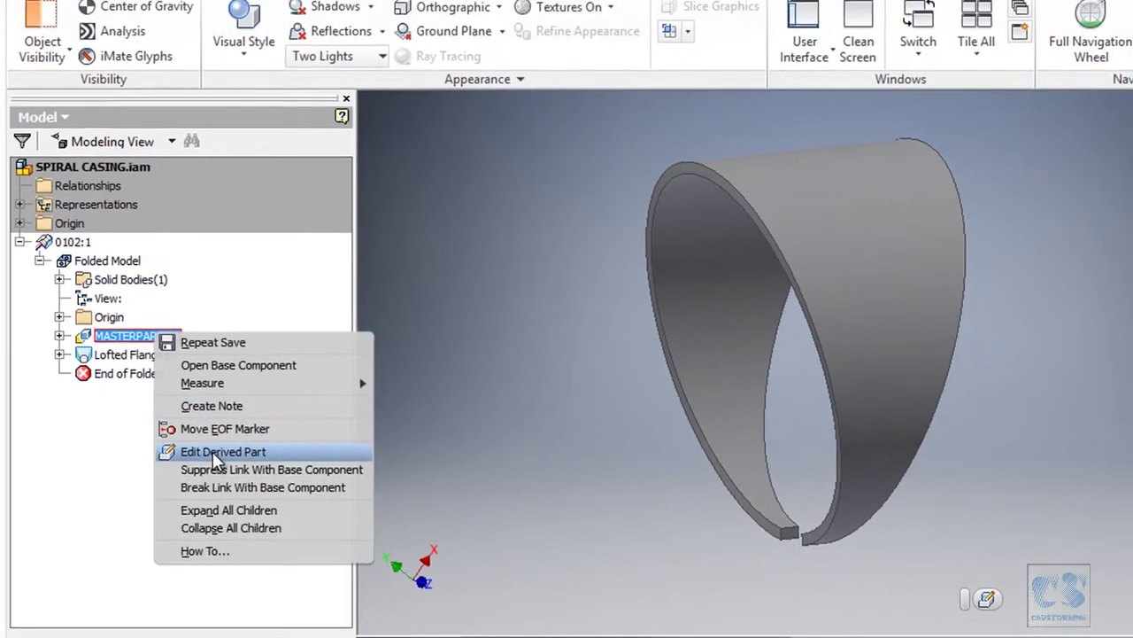
left_click(212, 430)
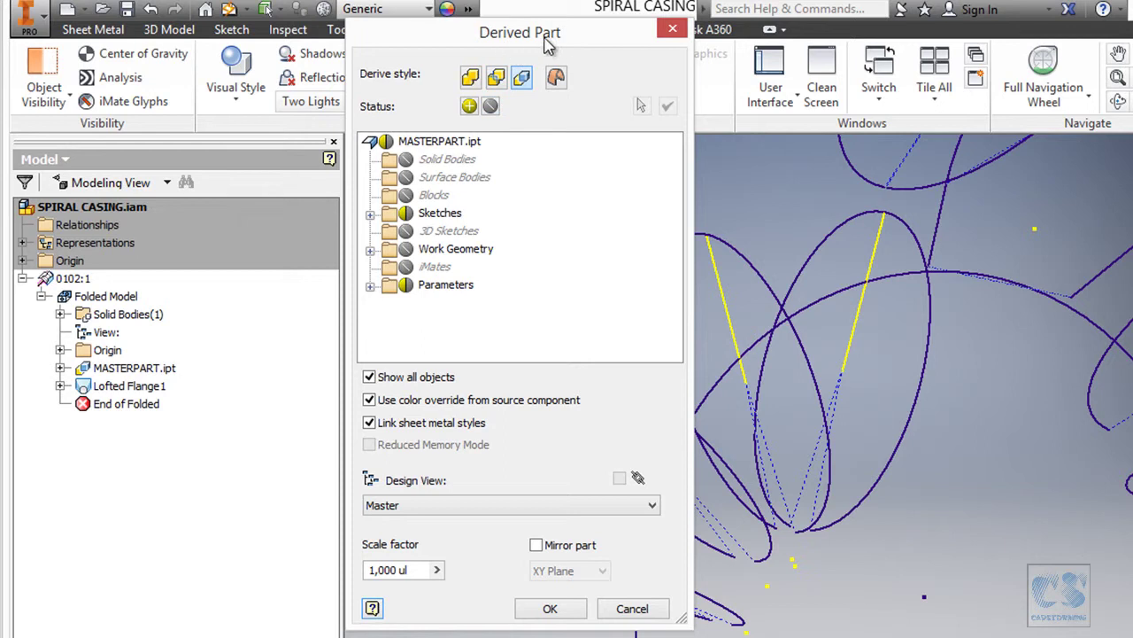
left_click(370, 213)
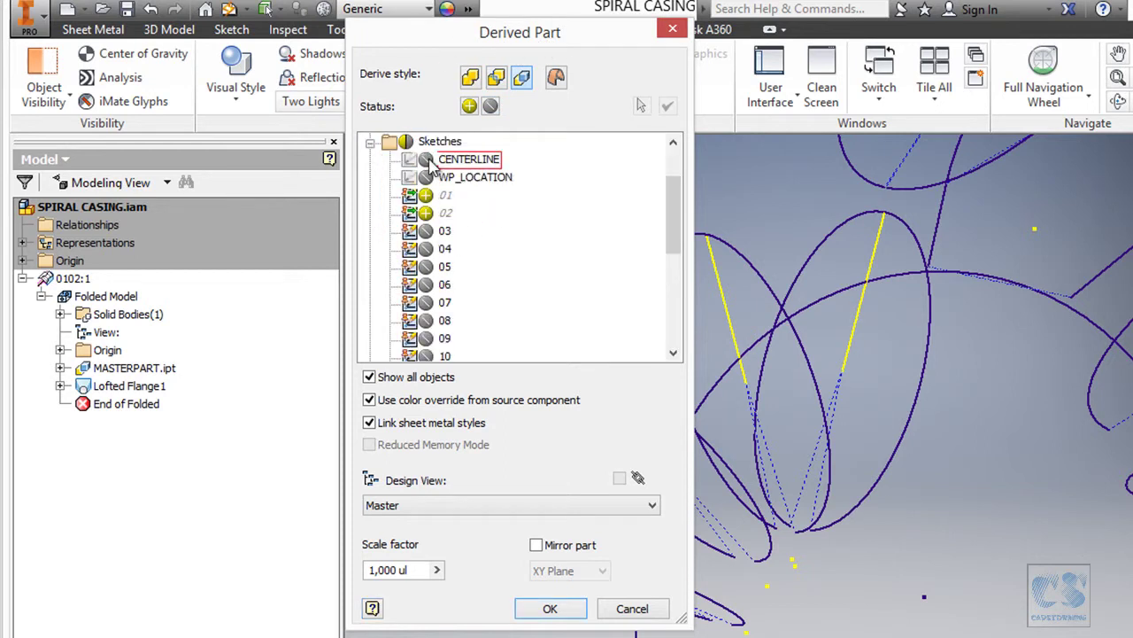
left_click_drag(679, 190, 700, 309)
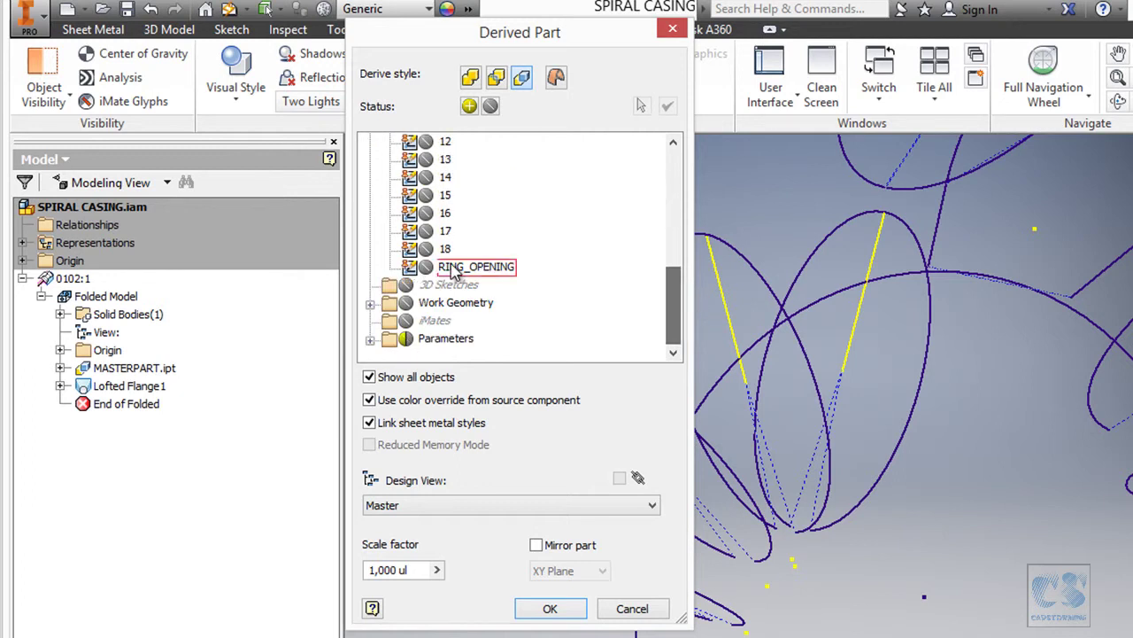
mouse_move(673, 309)
left_mouse_down()
mouse_move(686, 205)
mouse_move(673, 329)
left_mouse_up()
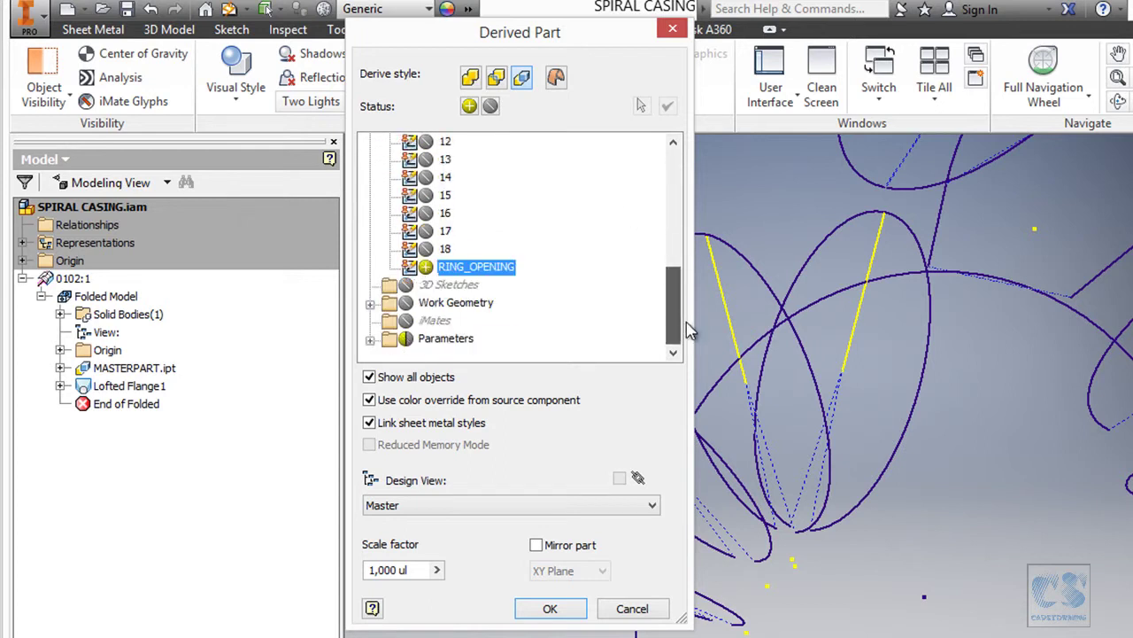
left_click(550, 610)
mouse_move(549, 602)
middle_mouse_down("shift")
mouse_move(708, 531)
mouse_move(843, 418)
mouse_move(771, 375)
mouse_move(1033, 392)
mouse_move(969, 397)
mouse_move(938, 382)
middle_mouse_up("shift")
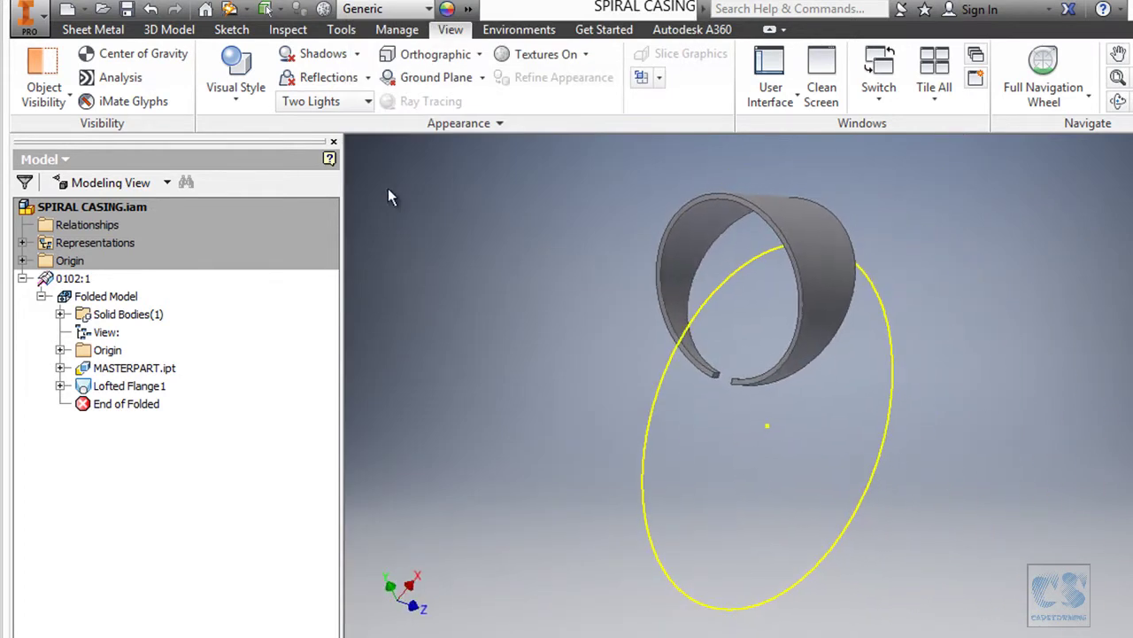
Step: Cut the lofted flange with the RING_OPENING circle profile, using a distance of 650 mm symmetric about the sketch plane
left_click(101, 32)
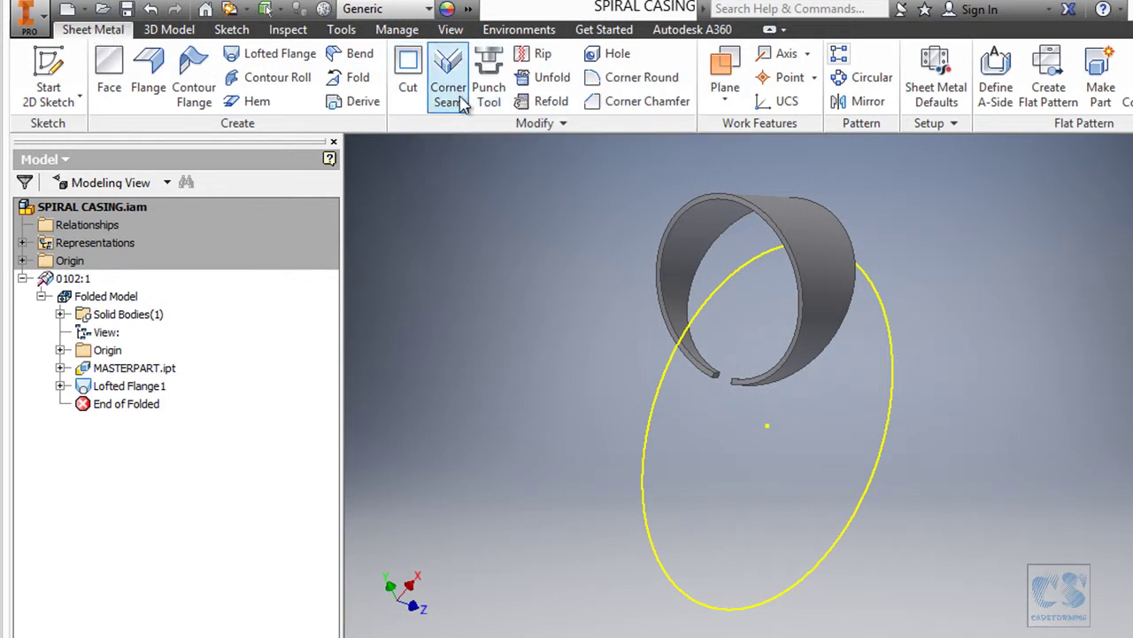
left_click(408, 78)
middle_click_drag(771, 245, 886, 276, "shift")
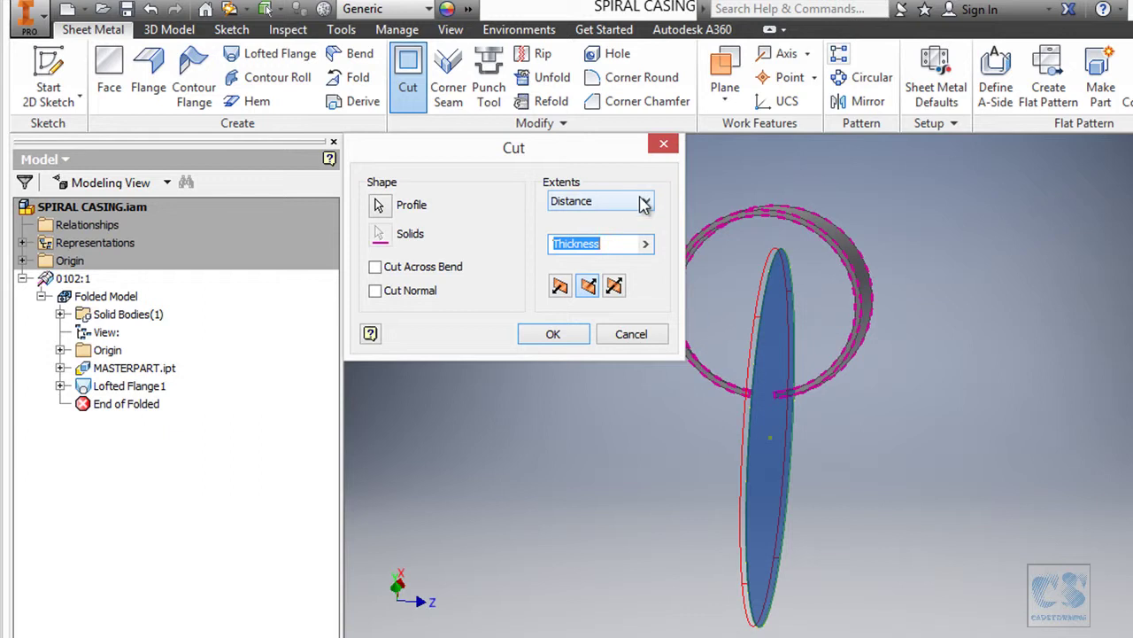
left_click(644, 203)
left_click(583, 199)
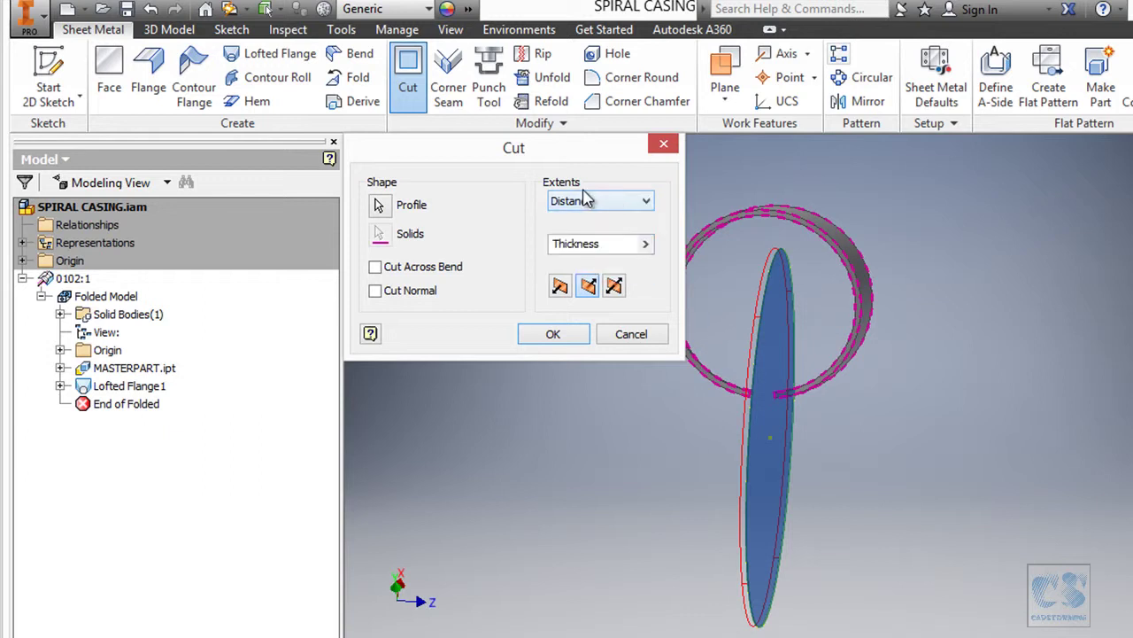
left_click(626, 245)
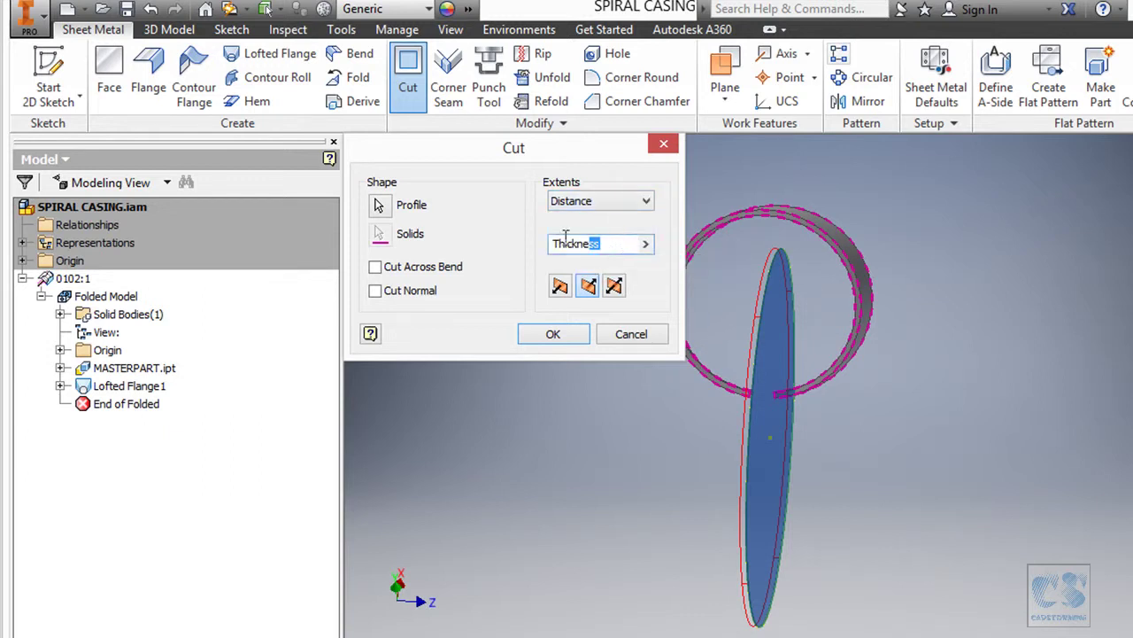
left_click_drag(619, 244, 514, 246)
type("650")
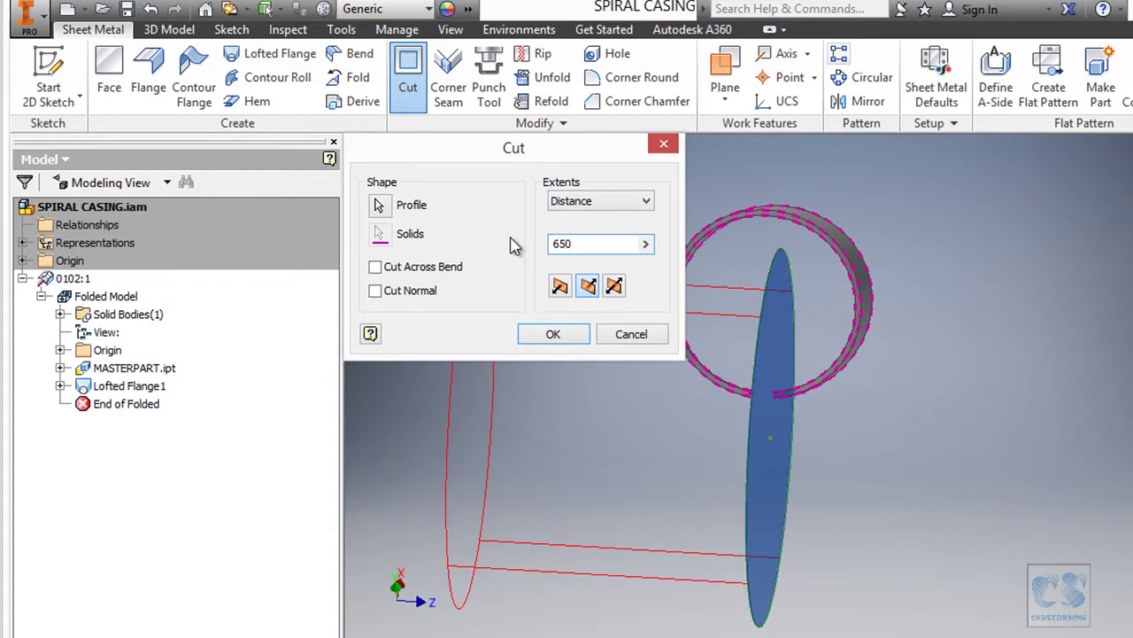
left_click(616, 286)
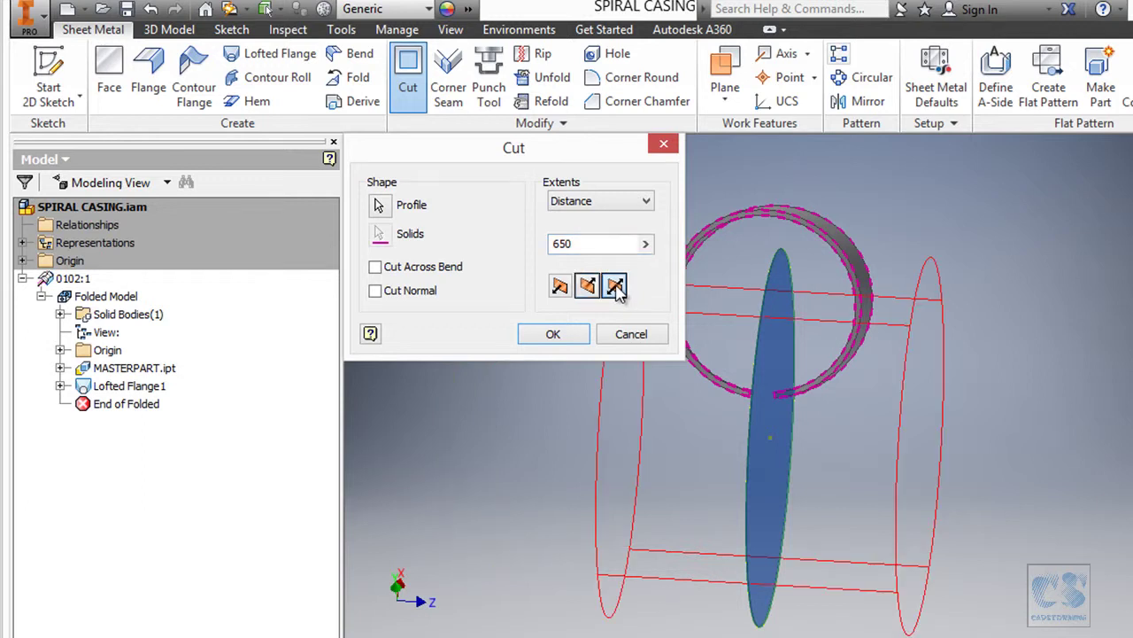
left_click(558, 334)
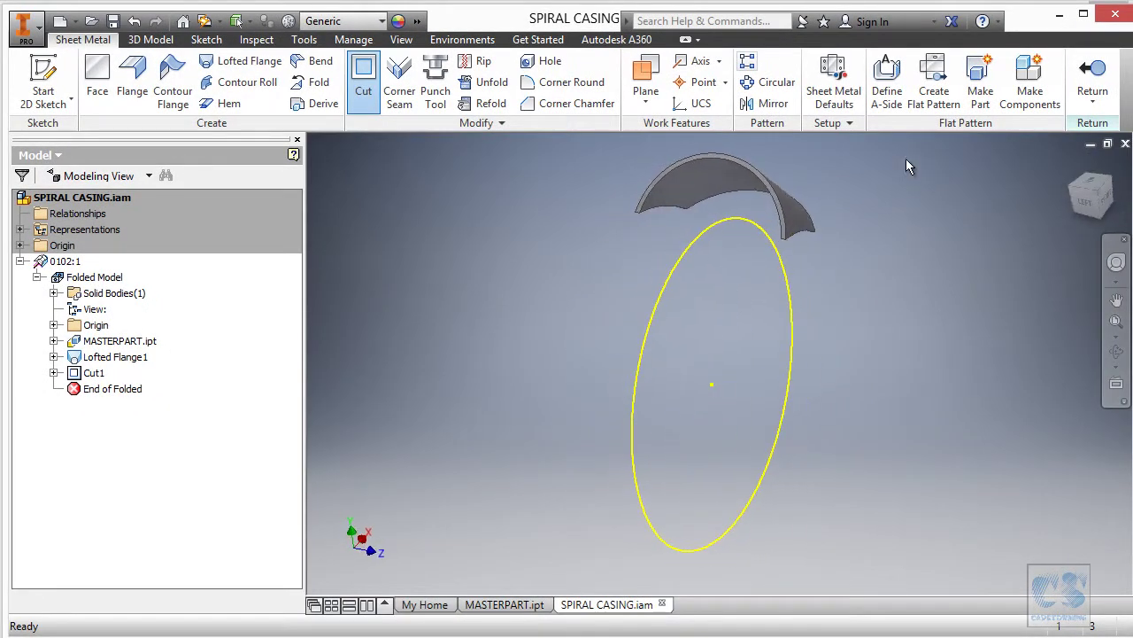
Step: Create the flat pattern of segment 0102, then save the part from its folded model
left_click(935, 84)
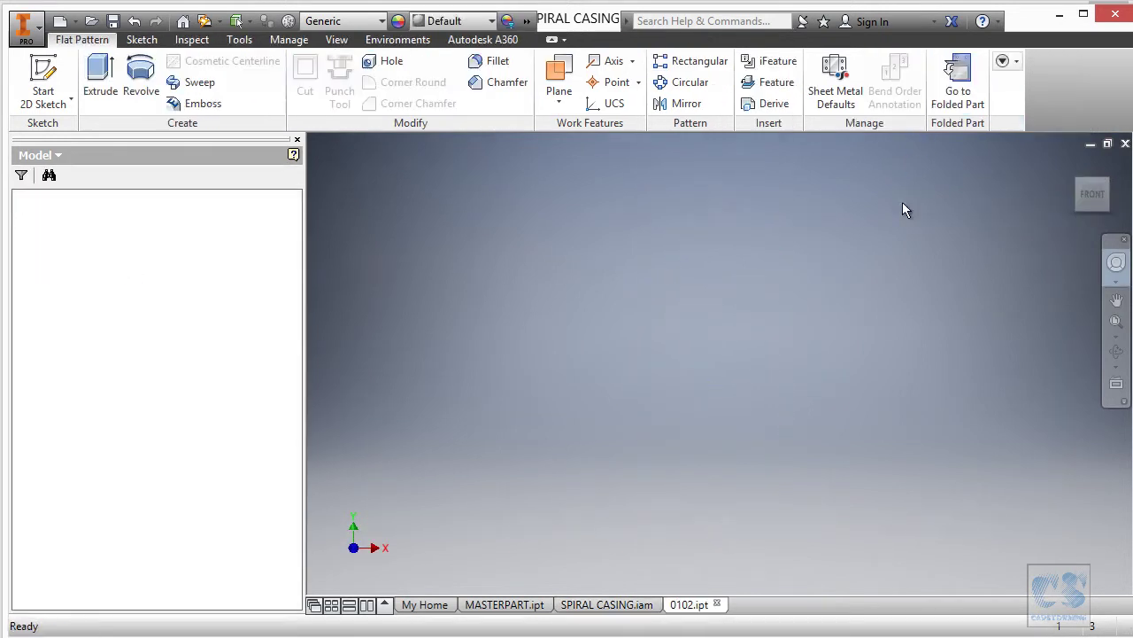
left_click(1115, 322)
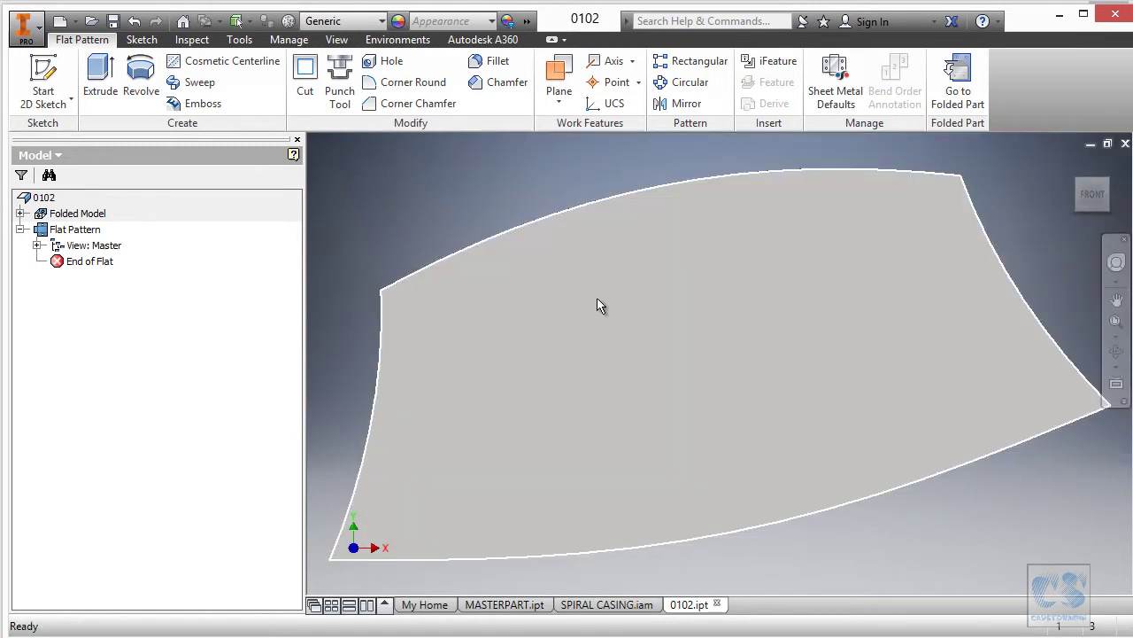
scroll(683, 315, "up", 2)
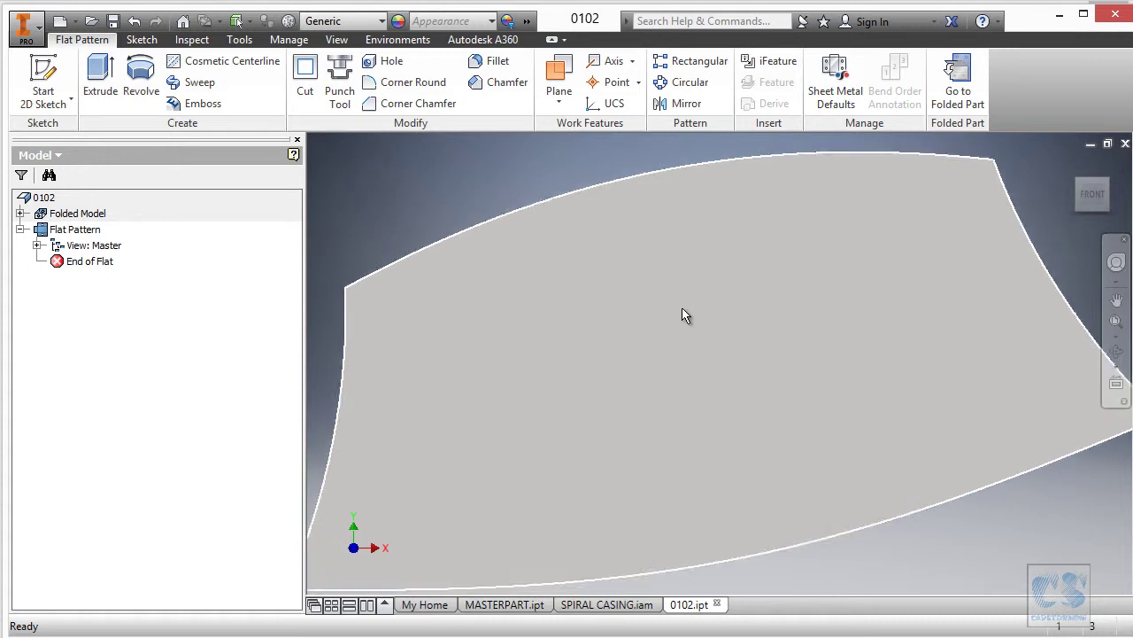
scroll(691, 317, "down", 3)
scroll(690, 317, "up", 3)
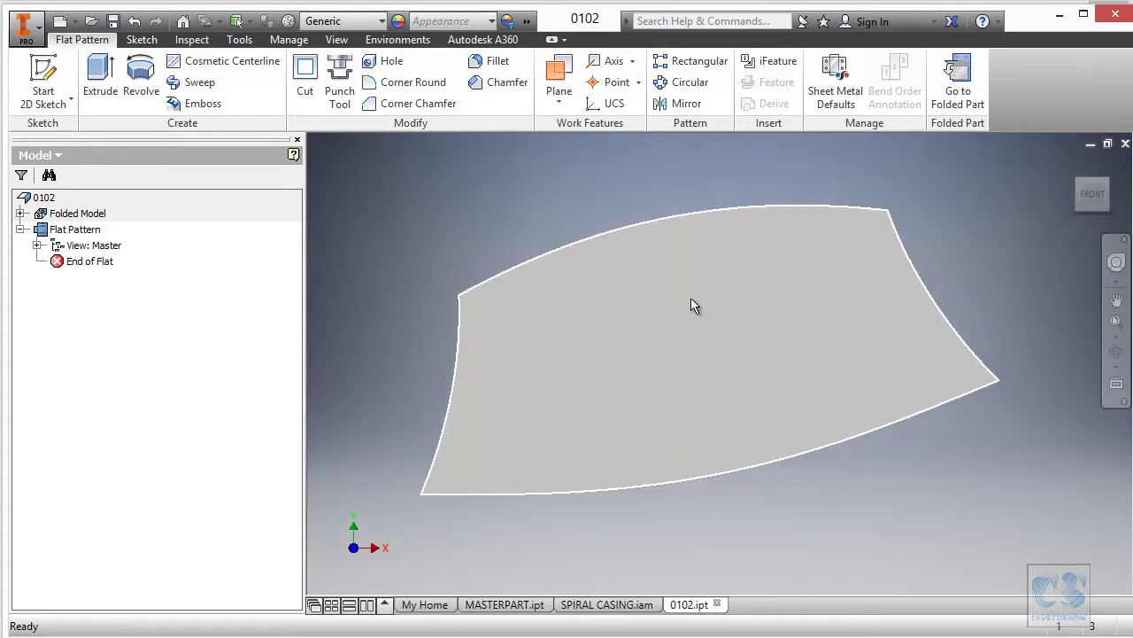
left_click(963, 74)
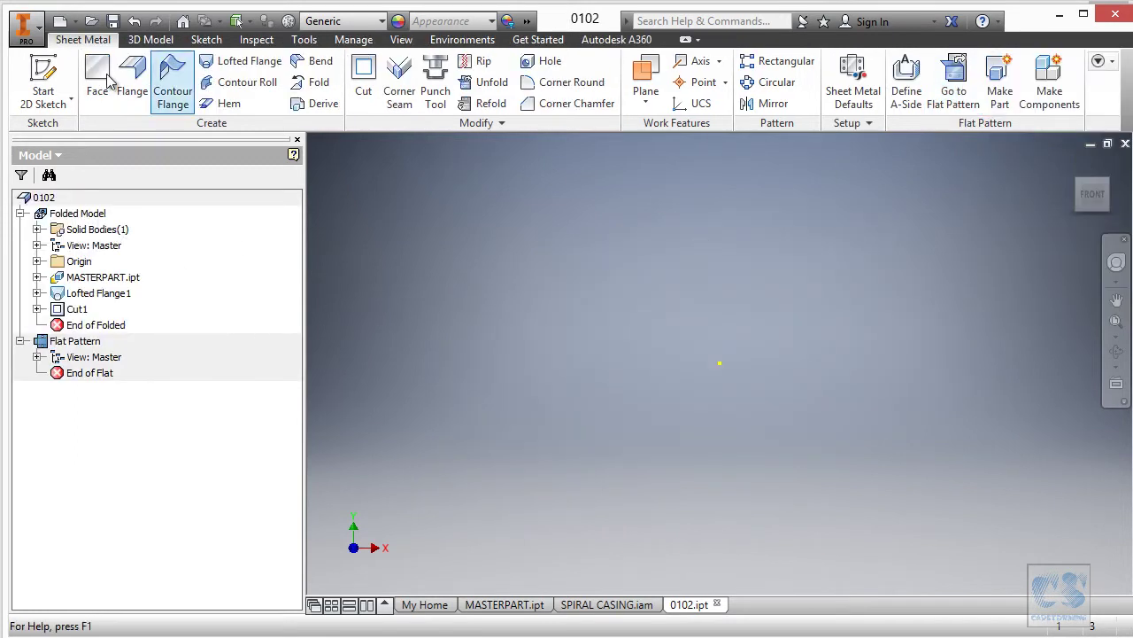
left_click(113, 21)
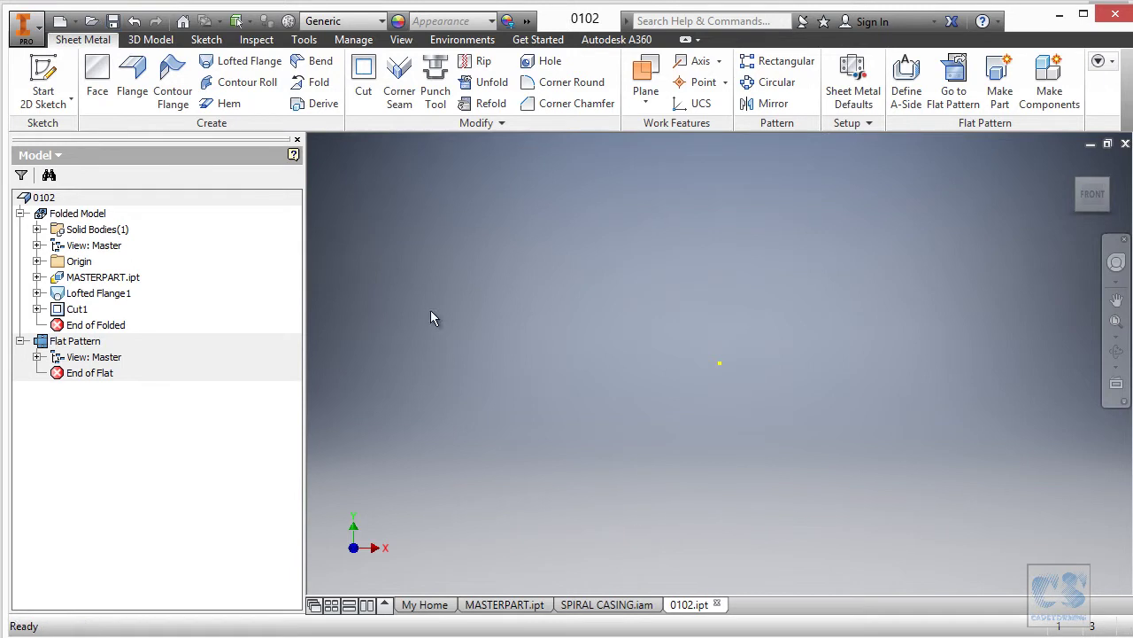
Step: Switch back to the SPIRAL CASING assembly and examine the trimmed segment against the ring opening circle
left_click(622, 606)
middle_click_drag(665, 394, 634, 264, "shift")
middle_click_drag(804, 246, 912, 263, "shift")
key("F6")
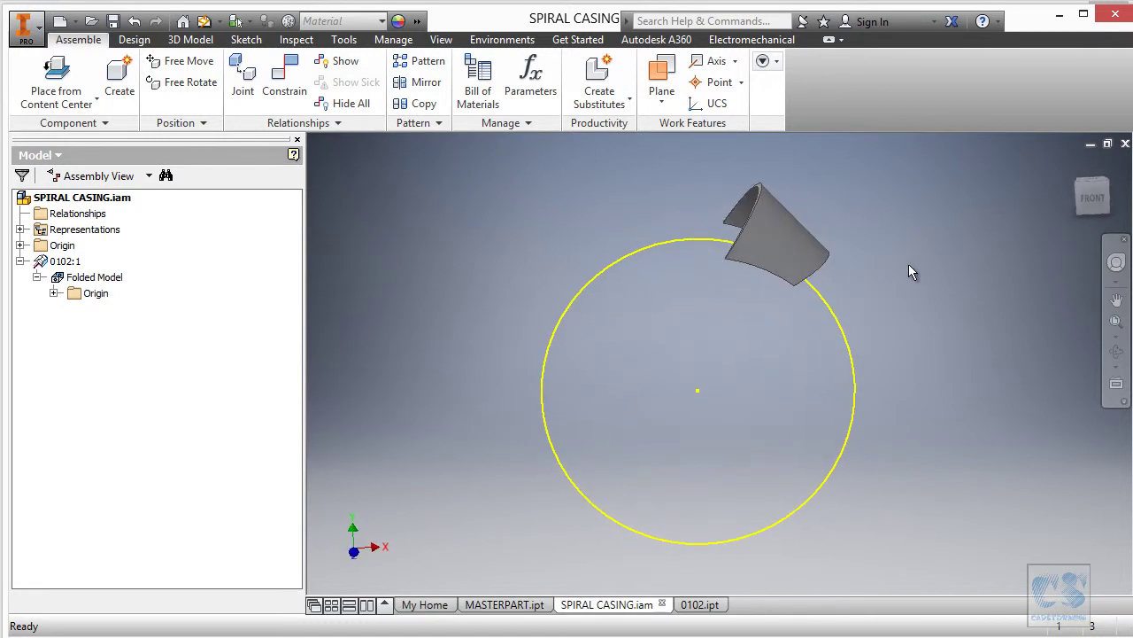
Step: Switch to the 0102 part and check the thickness in its Sheet Metal Defaults
left_click(699, 605)
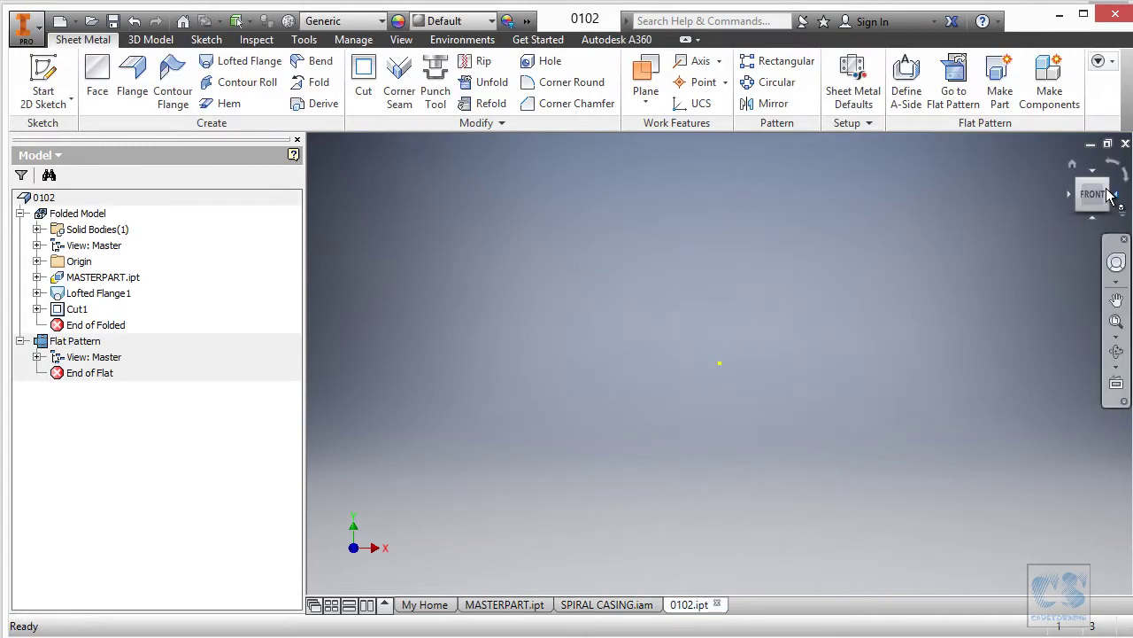
left_click(1114, 318)
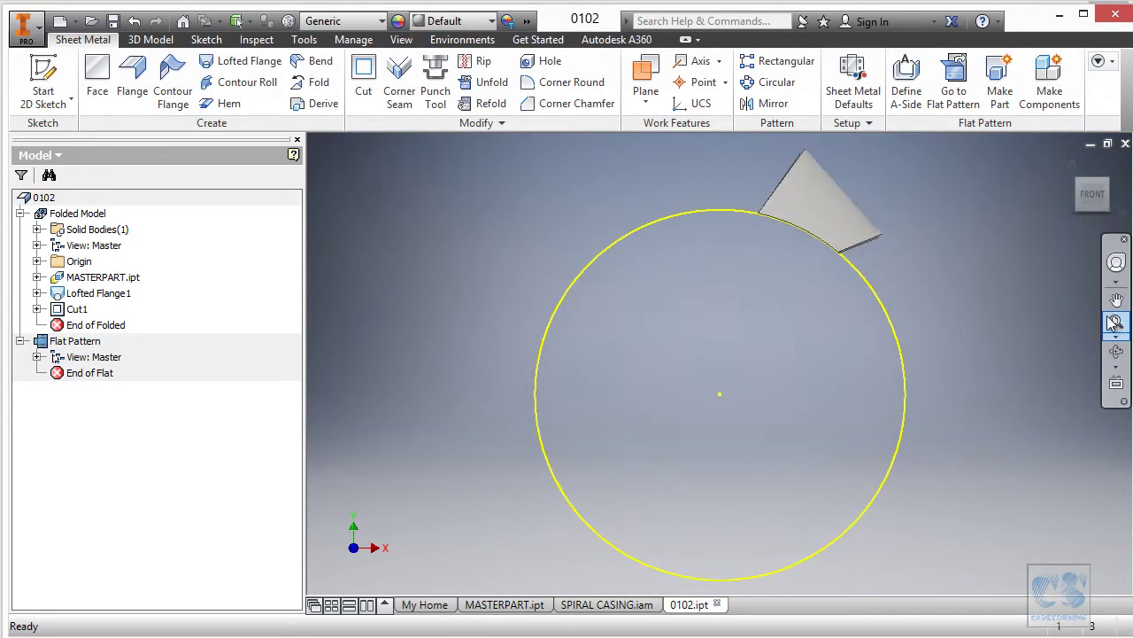
middle_click_drag(878, 303, 909, 276, "shift")
scroll(930, 232, "up", 3)
middle_click_drag(931, 230, 856, 182, "shift")
left_click(854, 91)
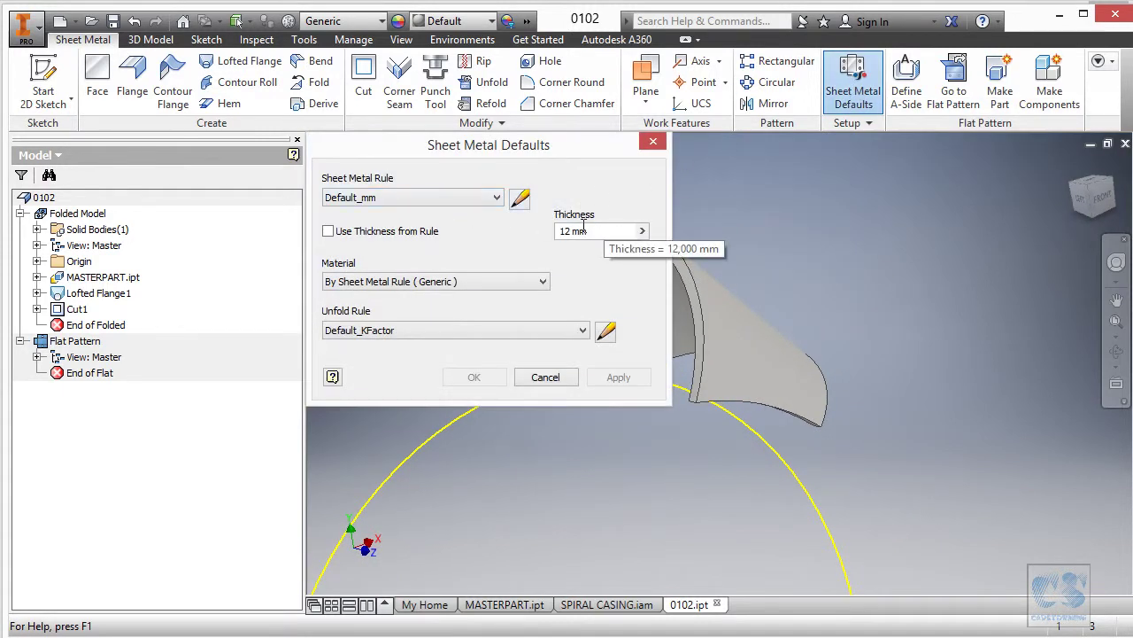
left_click(545, 378)
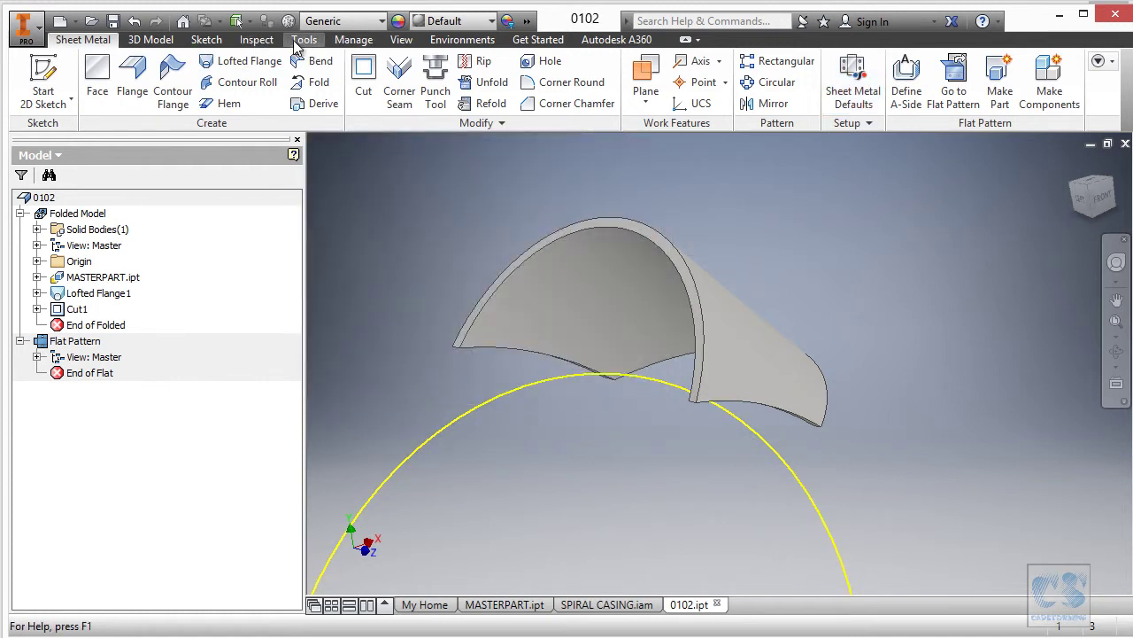
Step: Link part 0102's sheet metal Thickness parameter to the derived Thickness_1 parameter
left_click(348, 40)
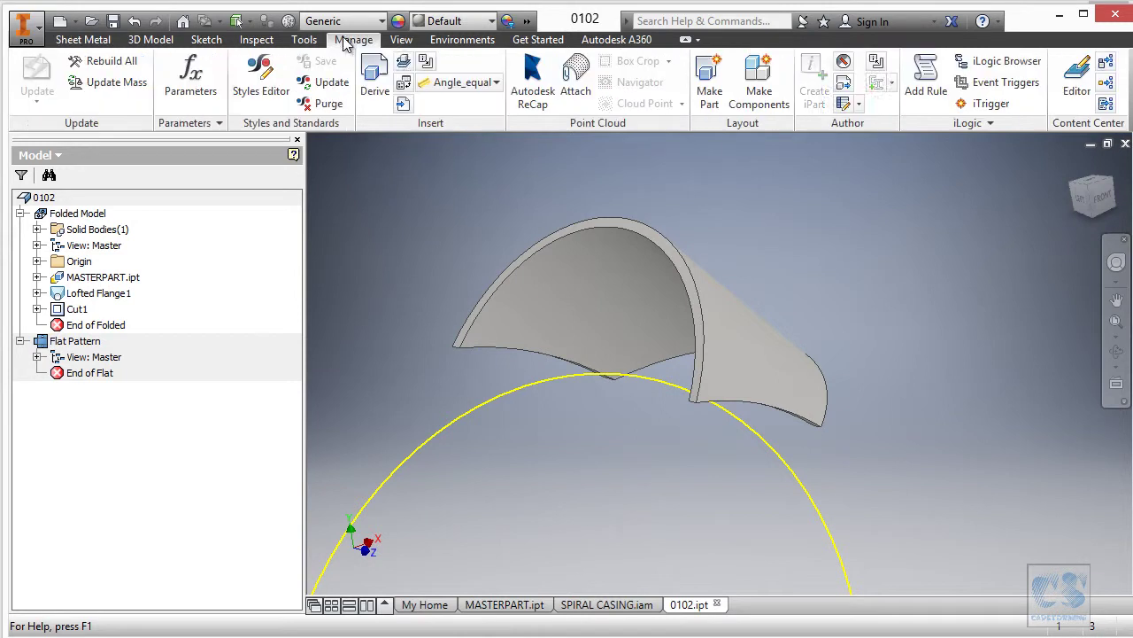
left_click(192, 78)
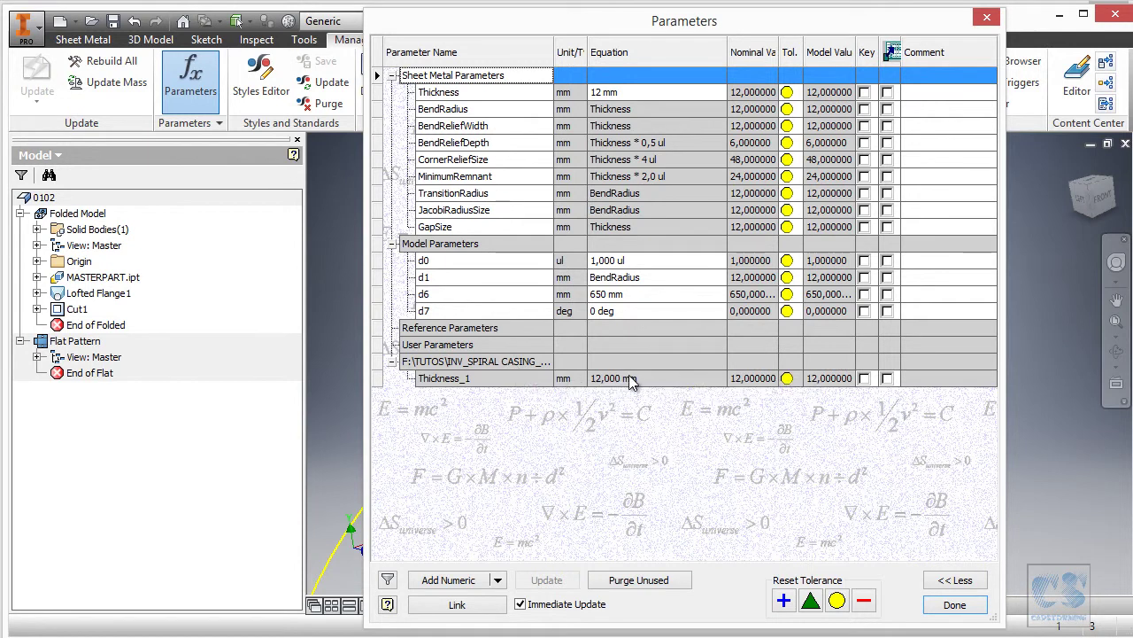
left_click(722, 95)
left_click(723, 94)
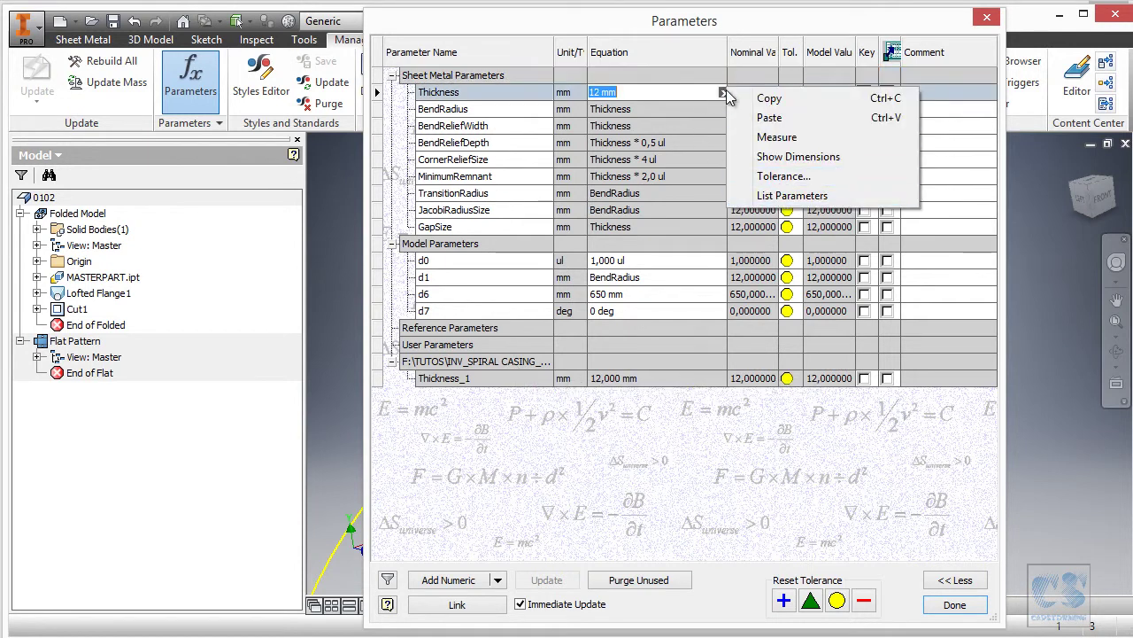
left_click(779, 196)
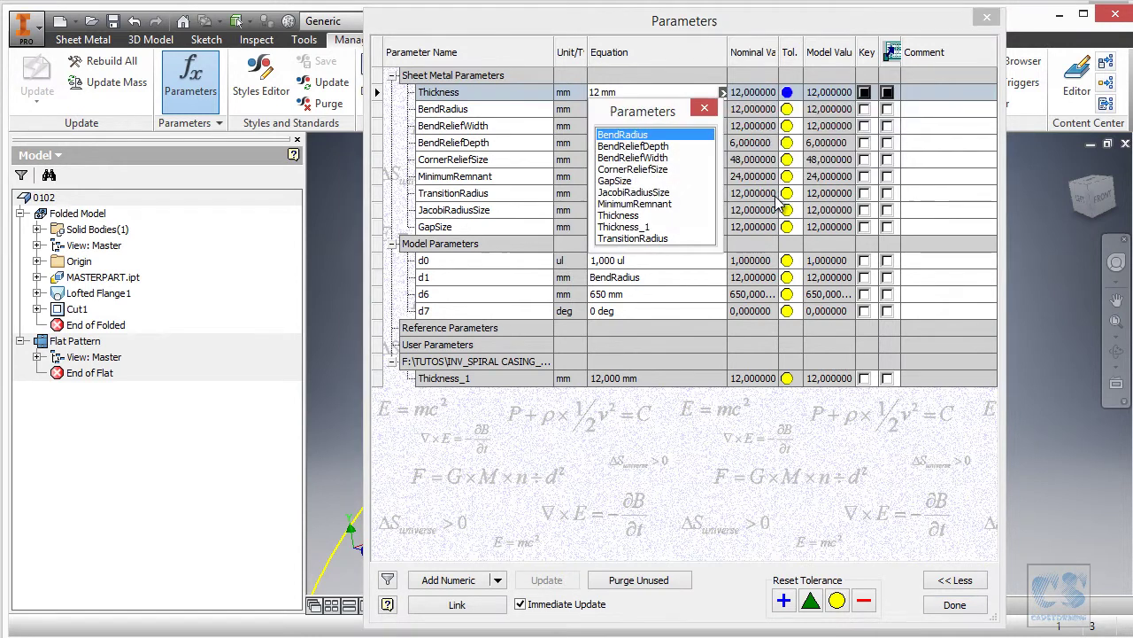
left_click(634, 226)
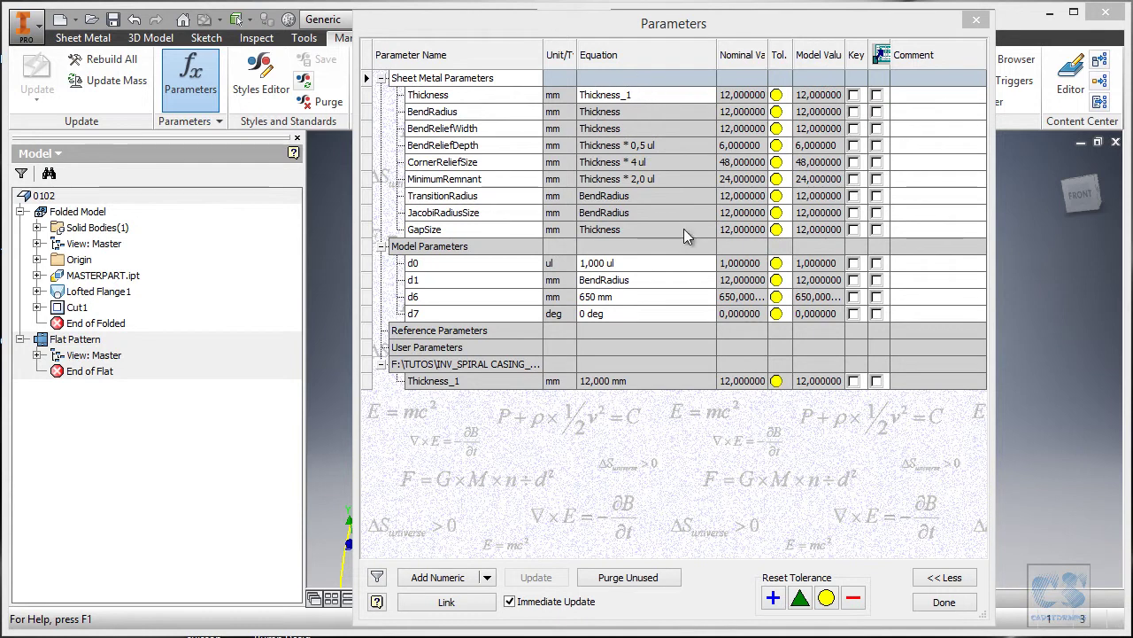
left_click(944, 602)
middle_click_drag(951, 334, 901, 277, "shift")
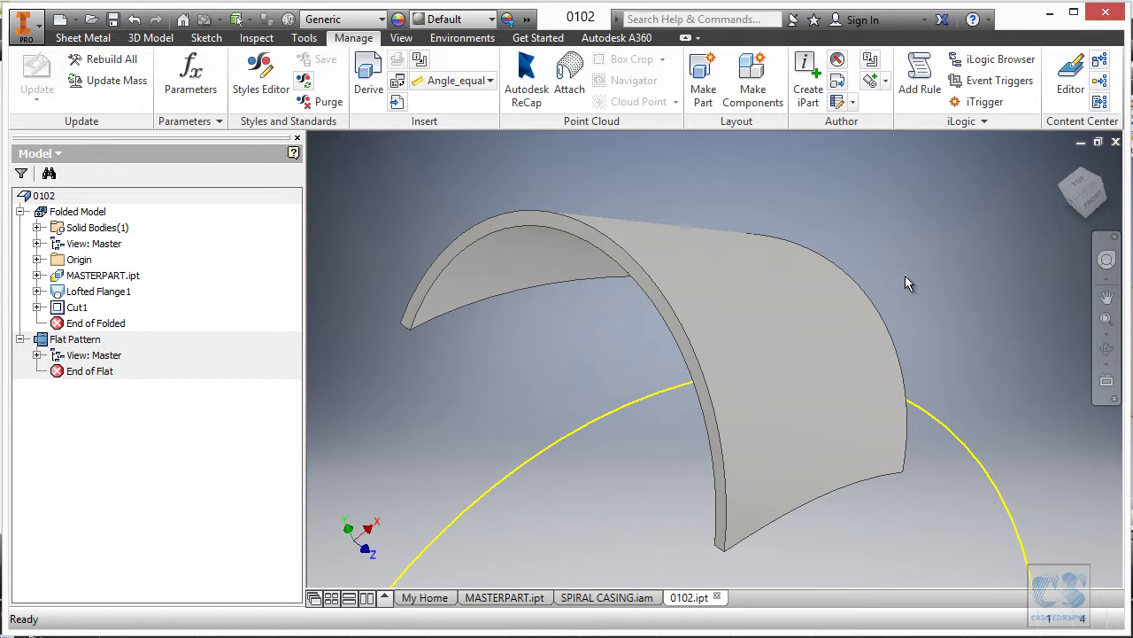
Step: Switch to MASTERPART and examine the Default, English and Metric part templates offered by Make Part, cancelling without creating a part
left_click(504, 597)
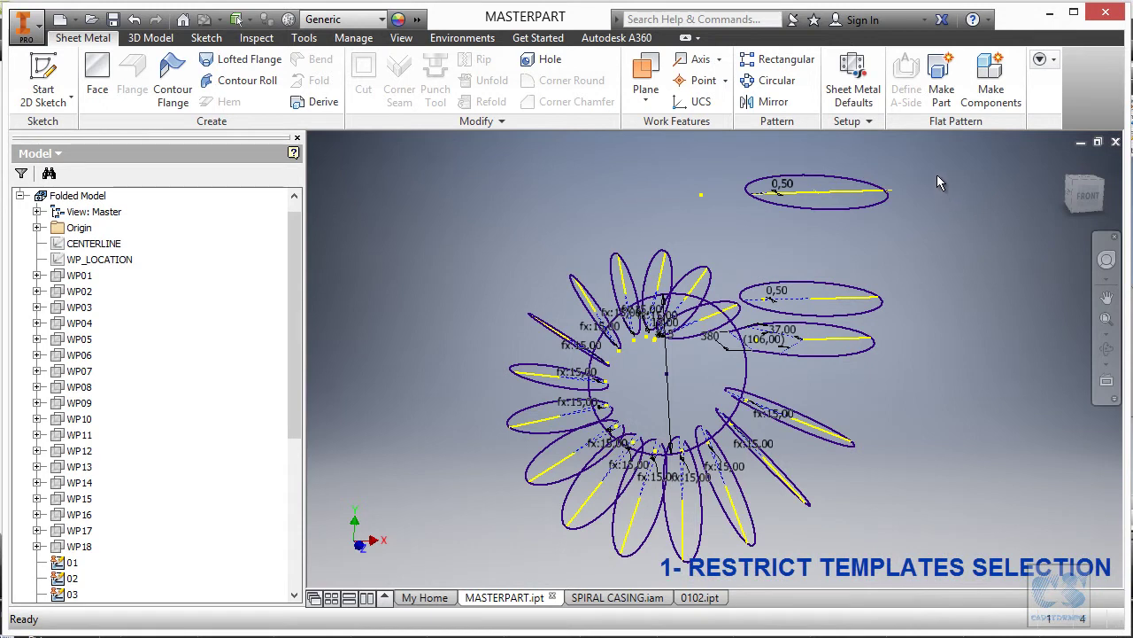
left_click(941, 98)
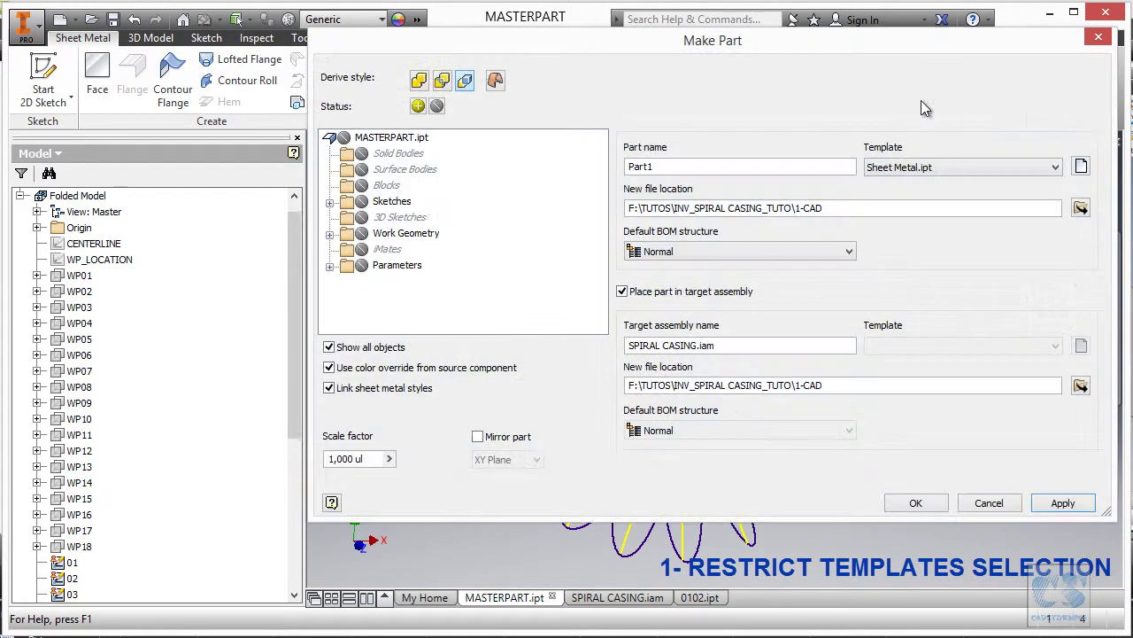
left_click(965, 168)
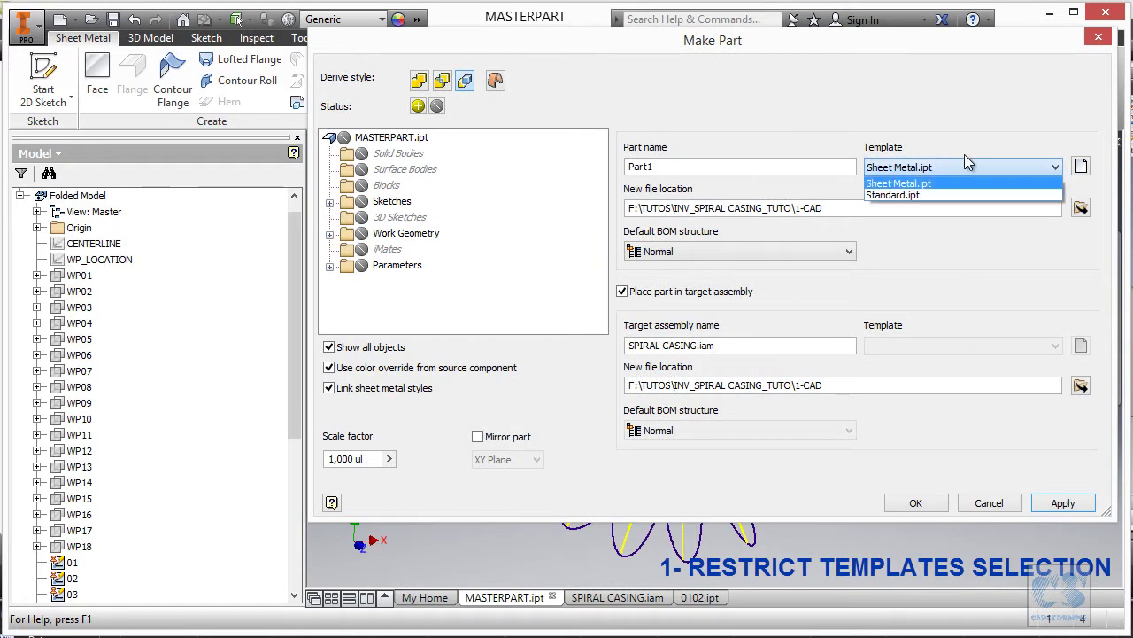
left_click(1018, 147)
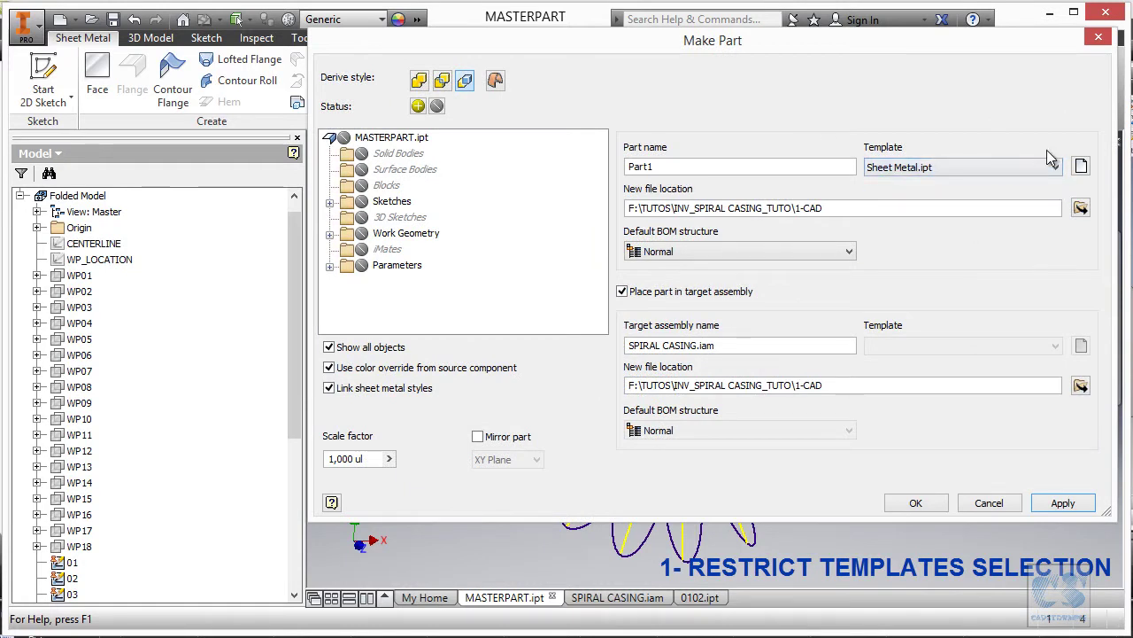
left_click(1081, 167)
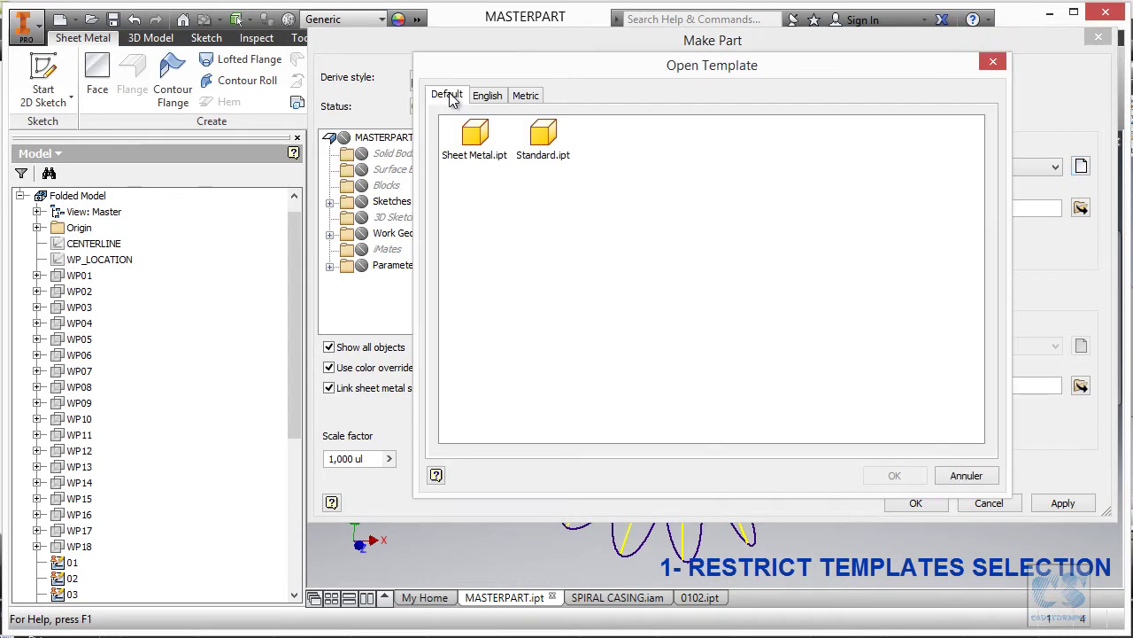
left_click(492, 97)
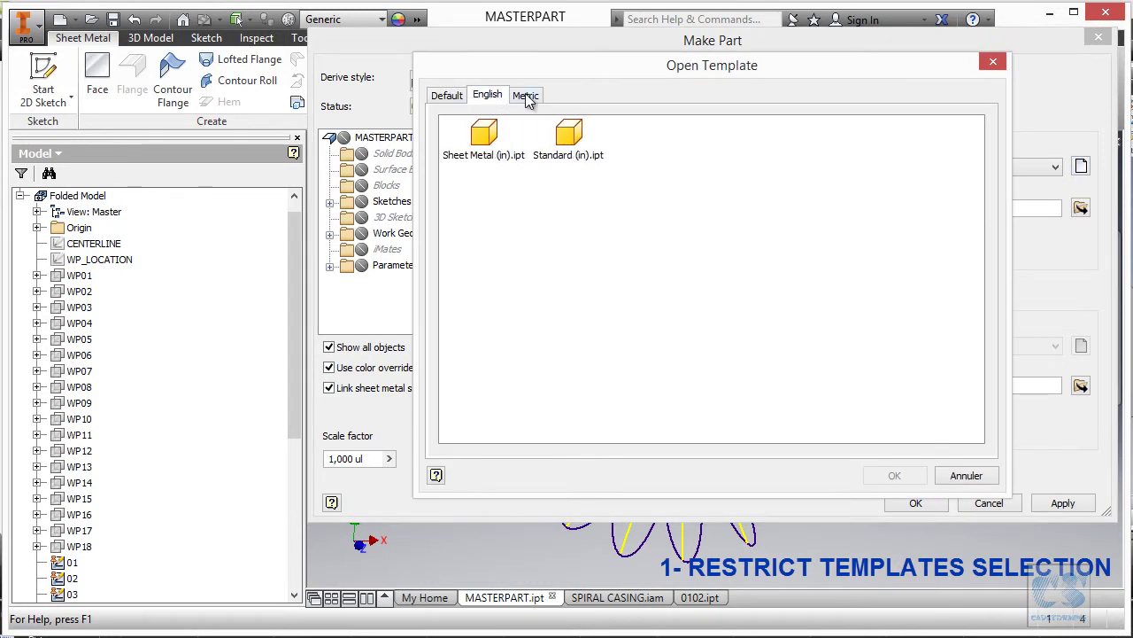
left_click(531, 95)
left_click(582, 141)
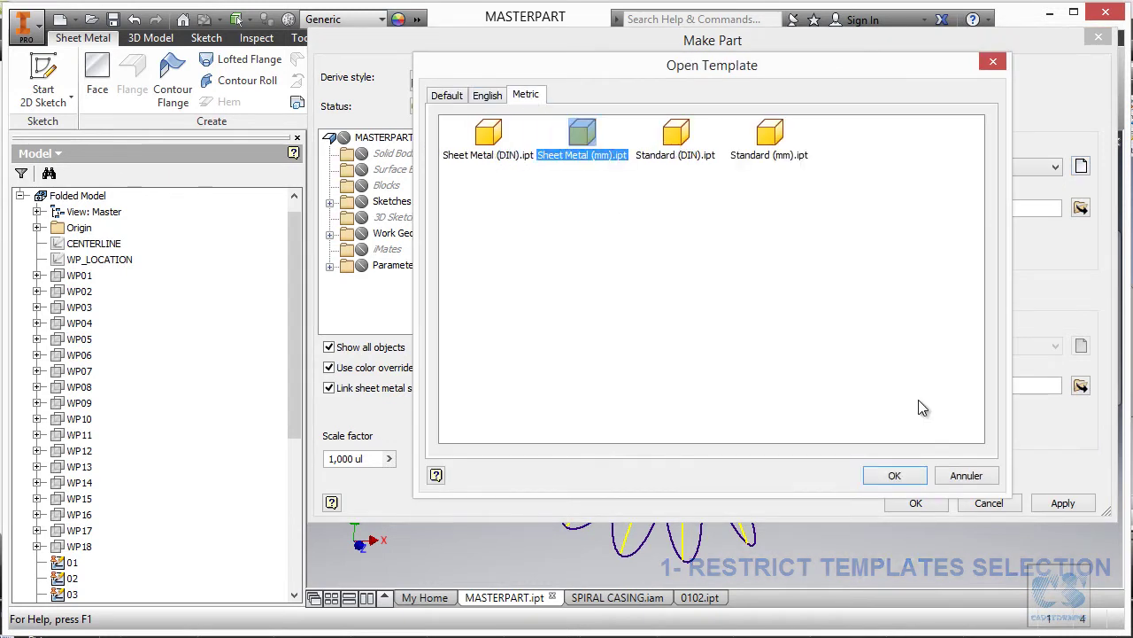
left_click(978, 475)
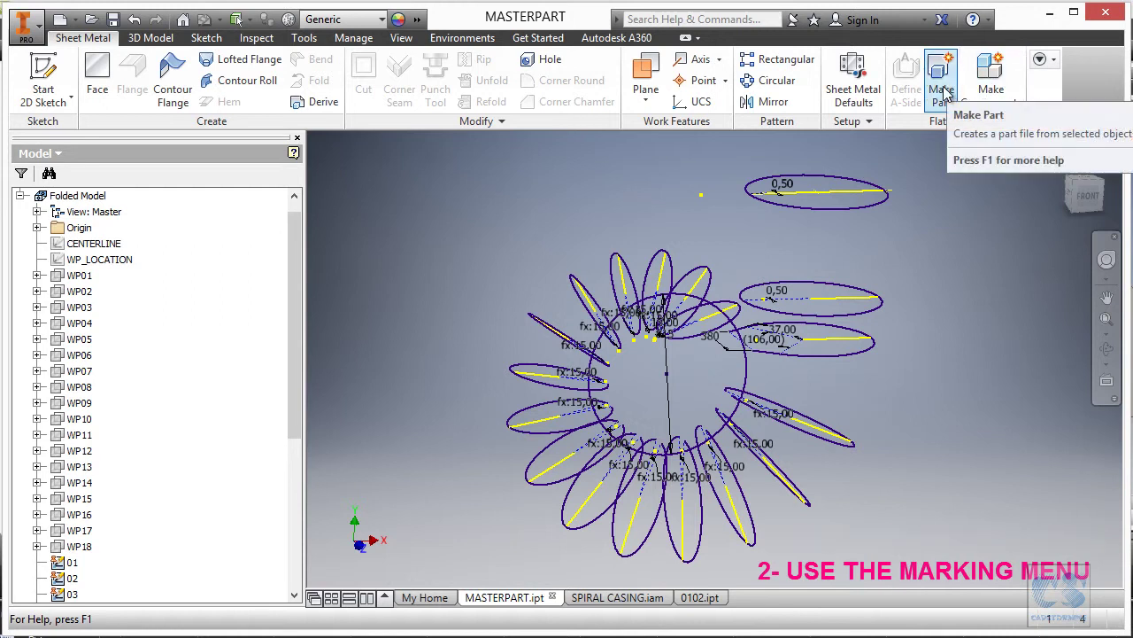
right_click(464, 211)
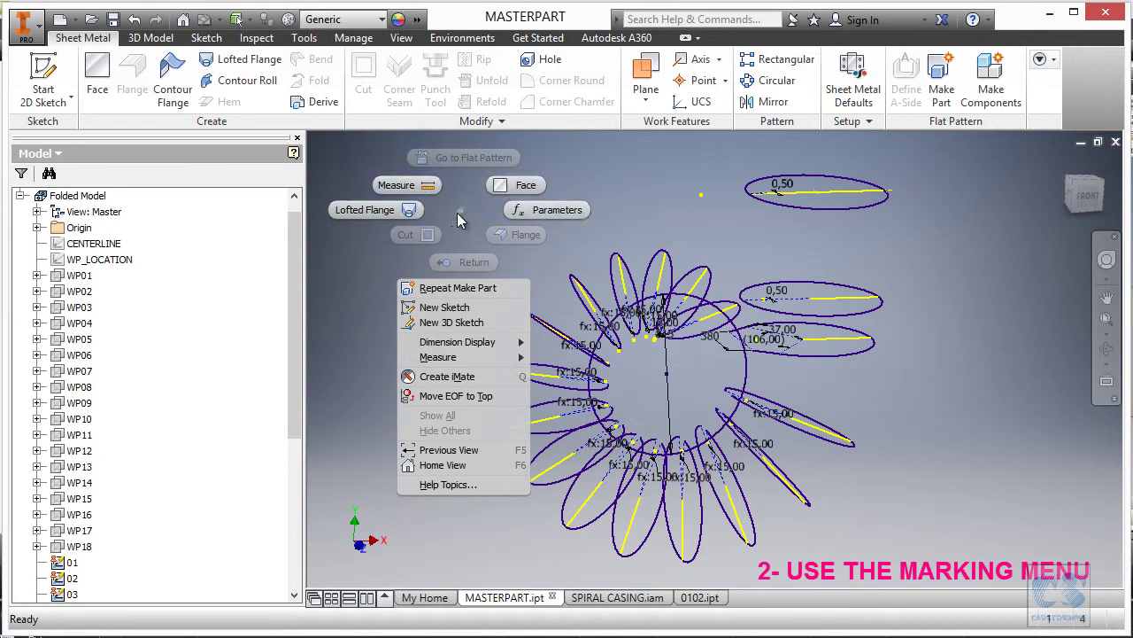
right_click(453, 205)
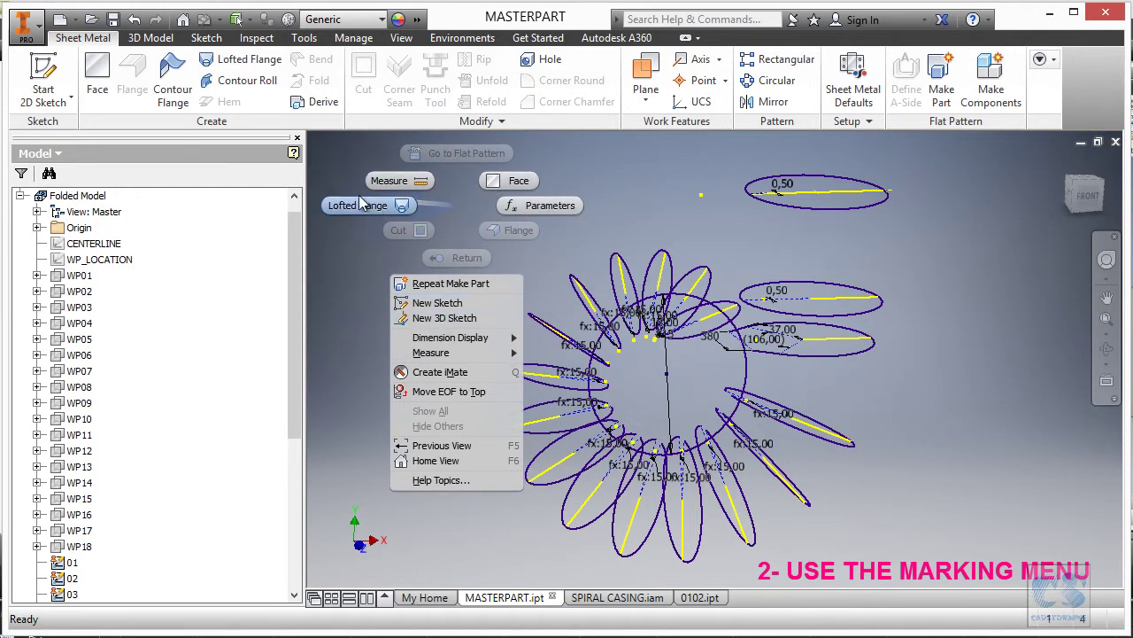
left_click(447, 197)
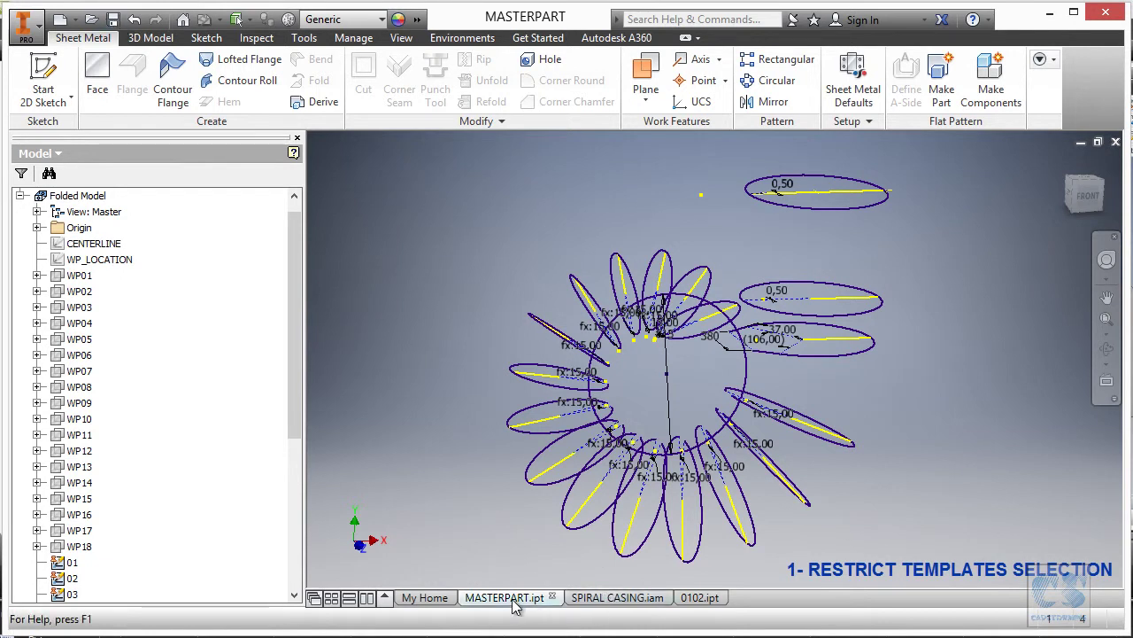
Step: Save the SPIRAL CASING assembly and part 0102, then close 0102, SPIRAL CASING and MASTERPART
left_click(609, 598)
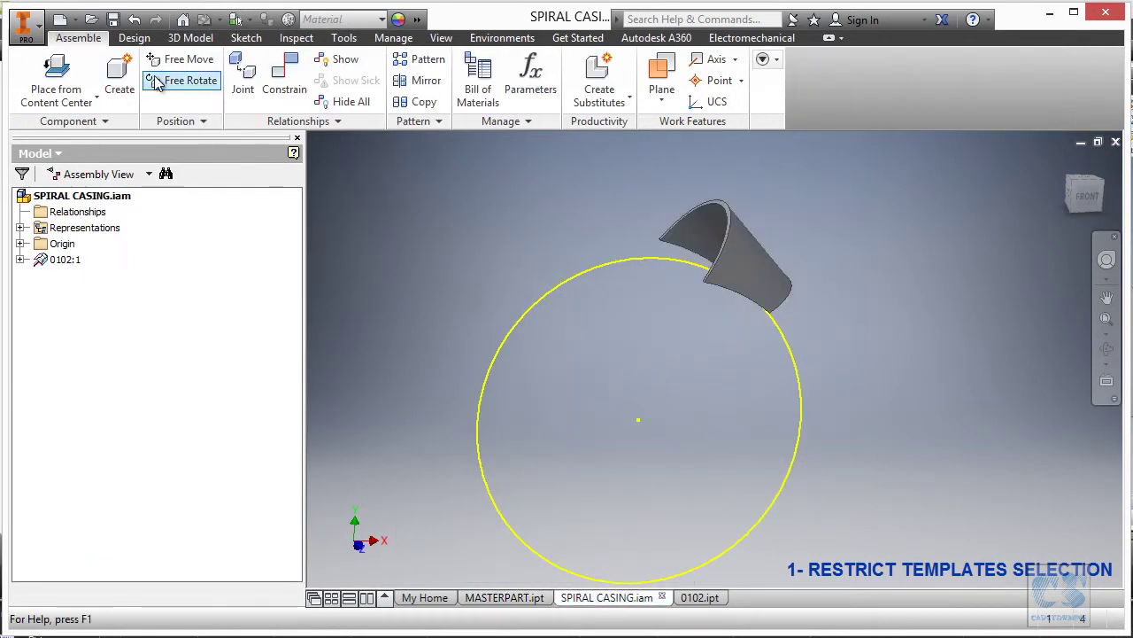
left_click(112, 25)
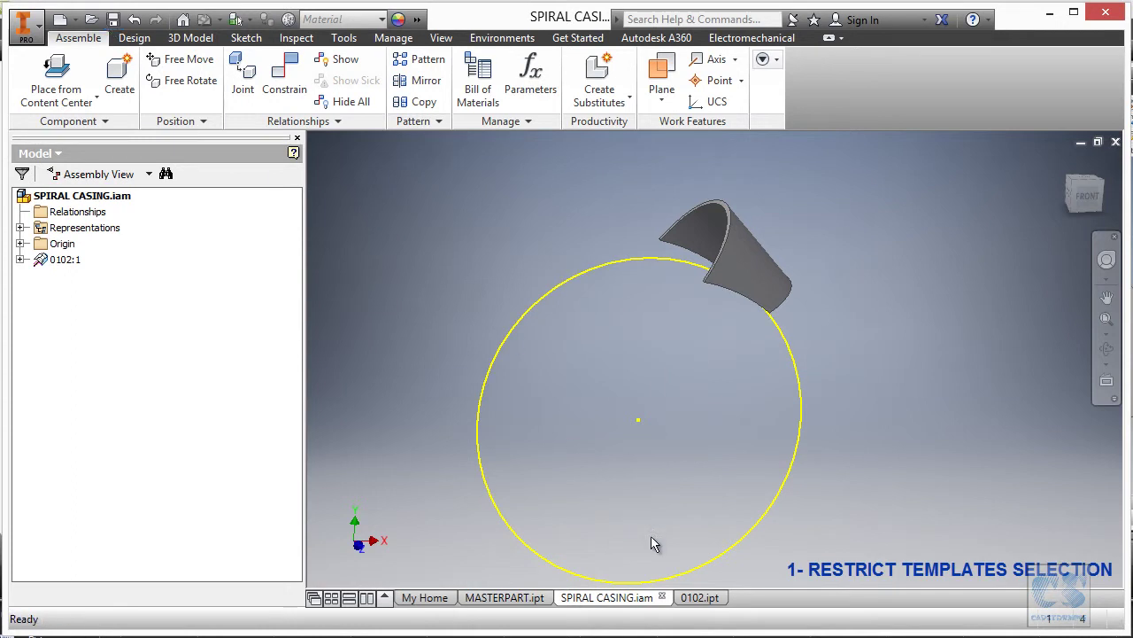
left_click(703, 601)
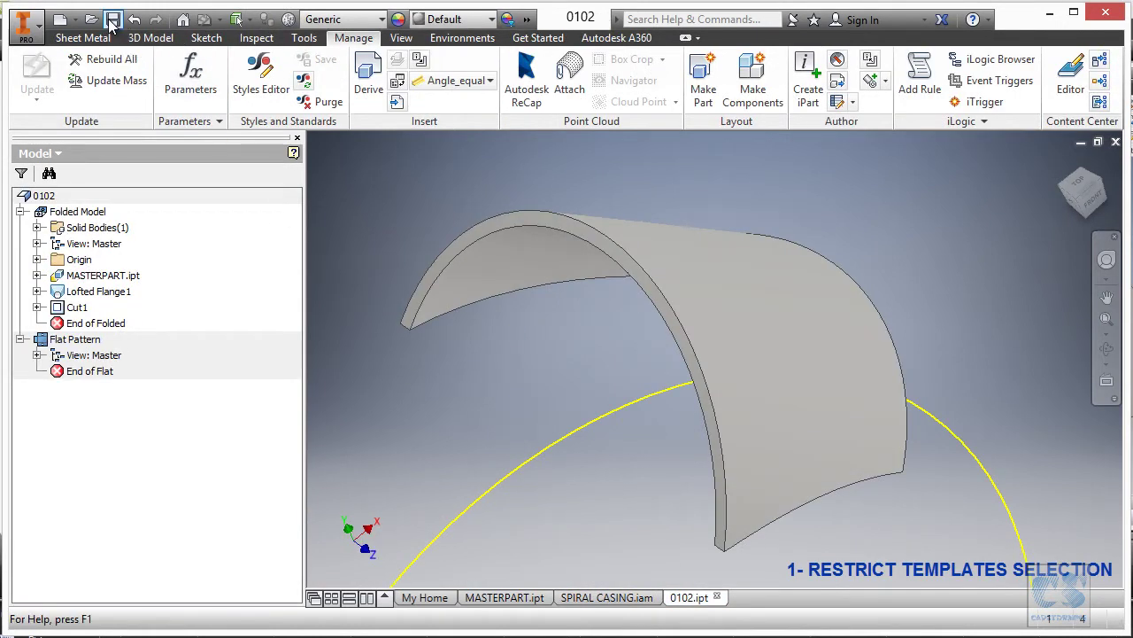
left_click(1117, 142)
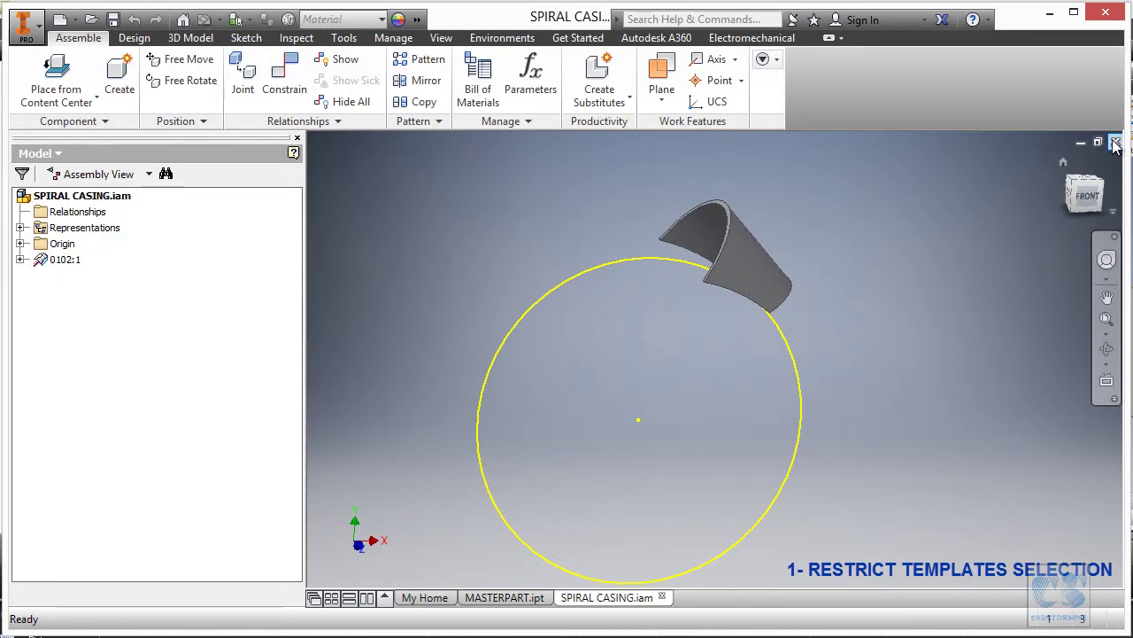
left_click(1116, 142)
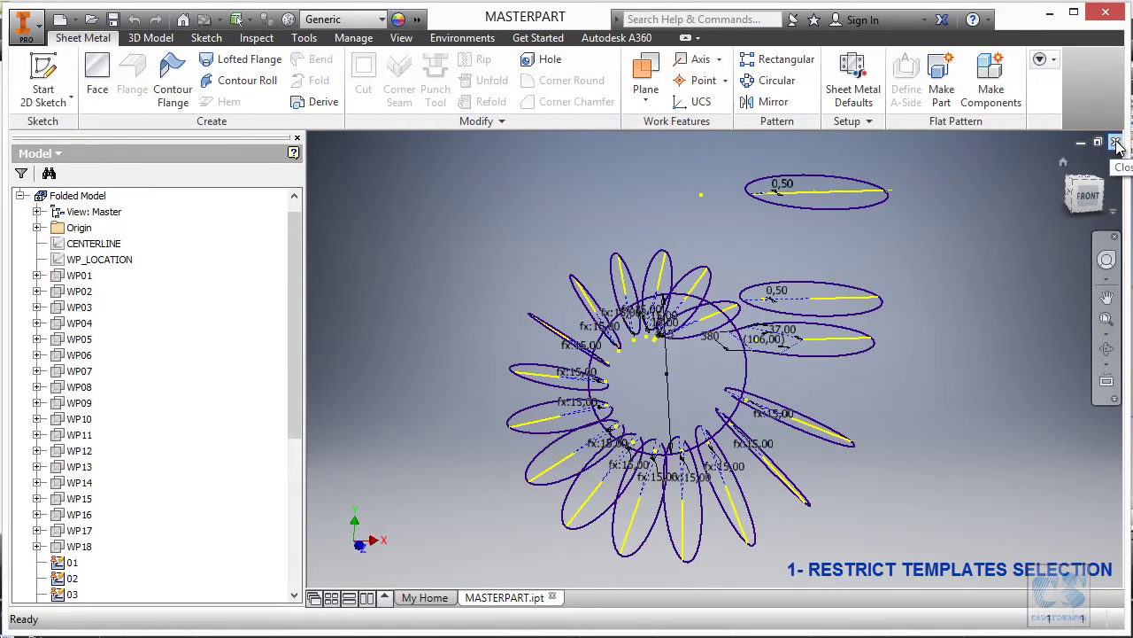
left_click(1116, 143)
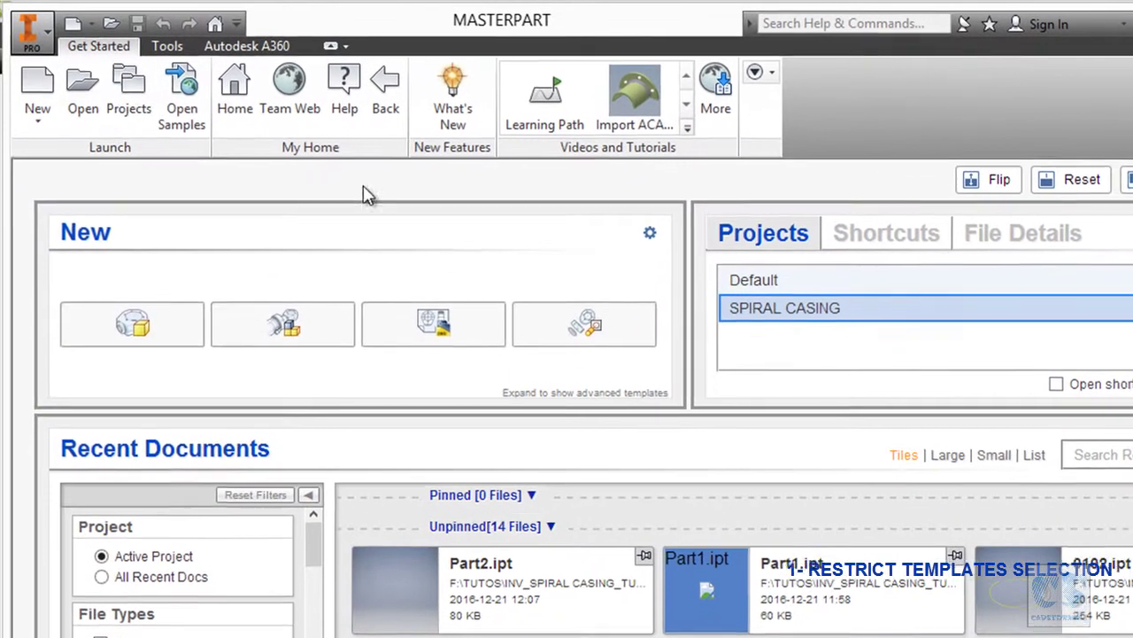
Step: Copy the Templates folder path from the Folder Options of the SPIRAL CASING project
left_click(132, 92)
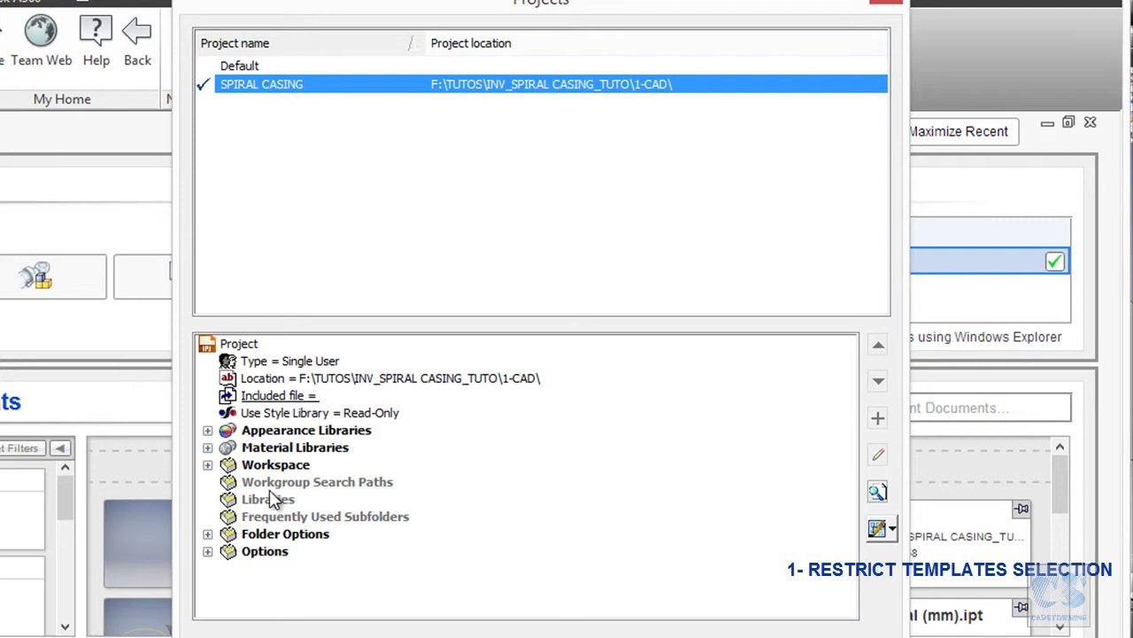
left_click(207, 535)
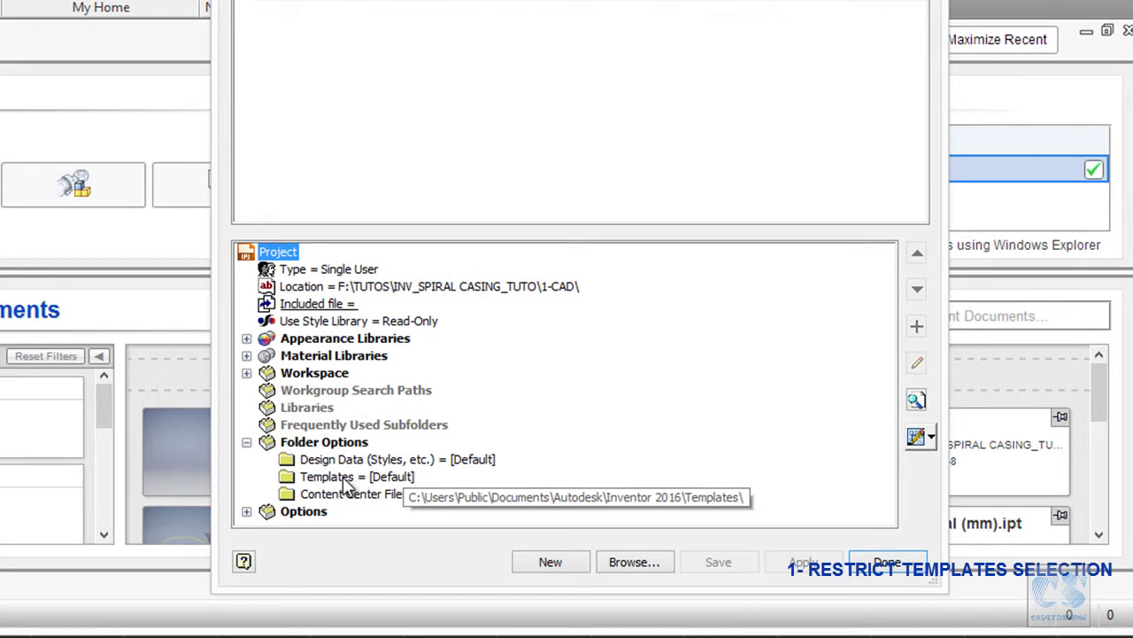
left_click(348, 480)
right_click(374, 483)
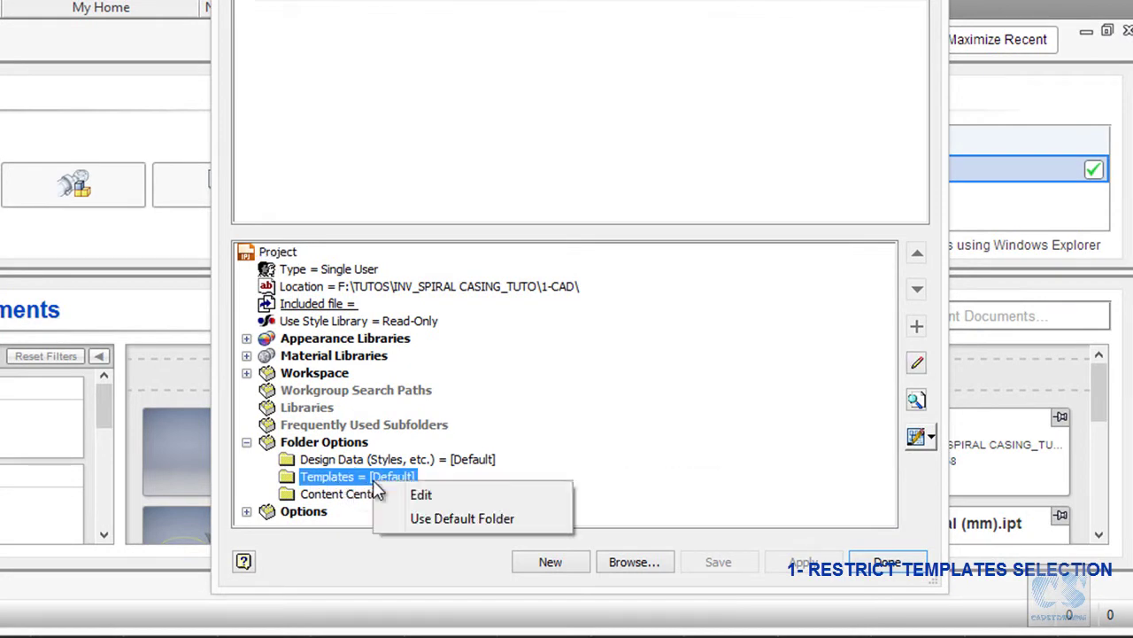
left_click(422, 495)
key("ctrl+c")
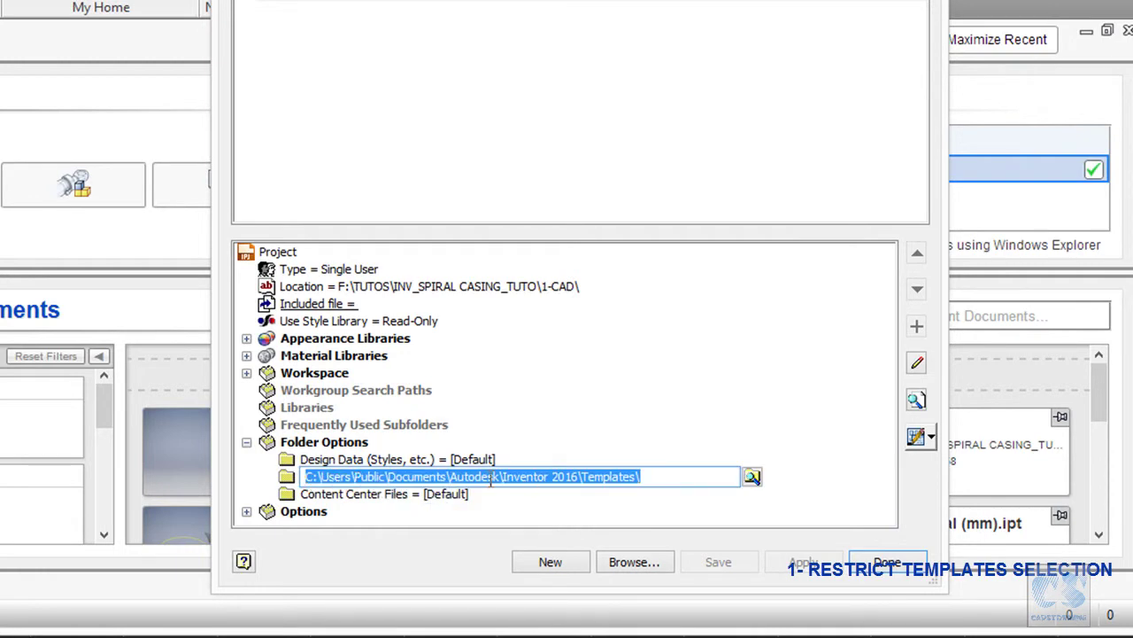
right_click(541, 476)
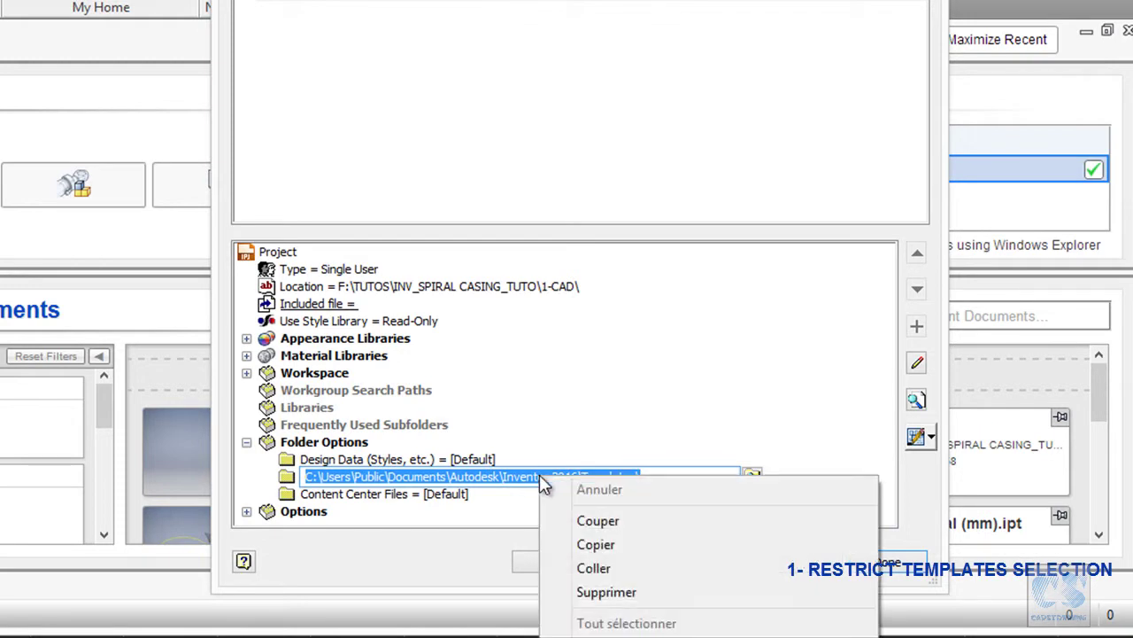
left_click(612, 544)
left_click(577, 395)
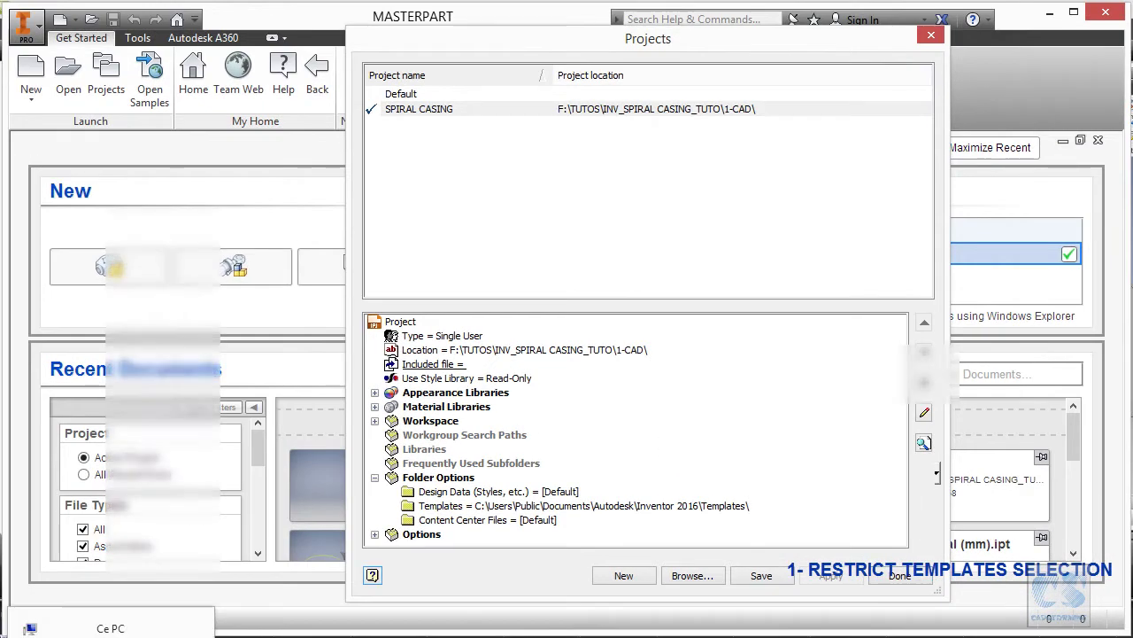
Step: Switch to File Explorer and open C:\Users\Public\Documents\Autodesk\Inventor 2016\Templates\ using the copied path
left_click(112, 637)
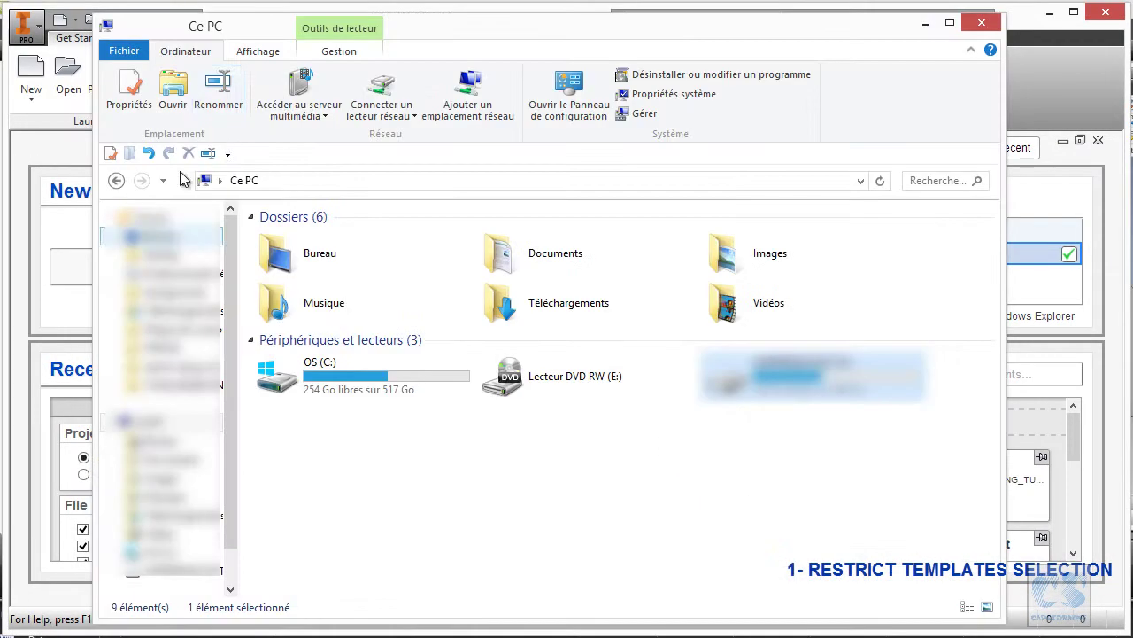
left_click(270, 183)
right_click(270, 183)
left_click(280, 257)
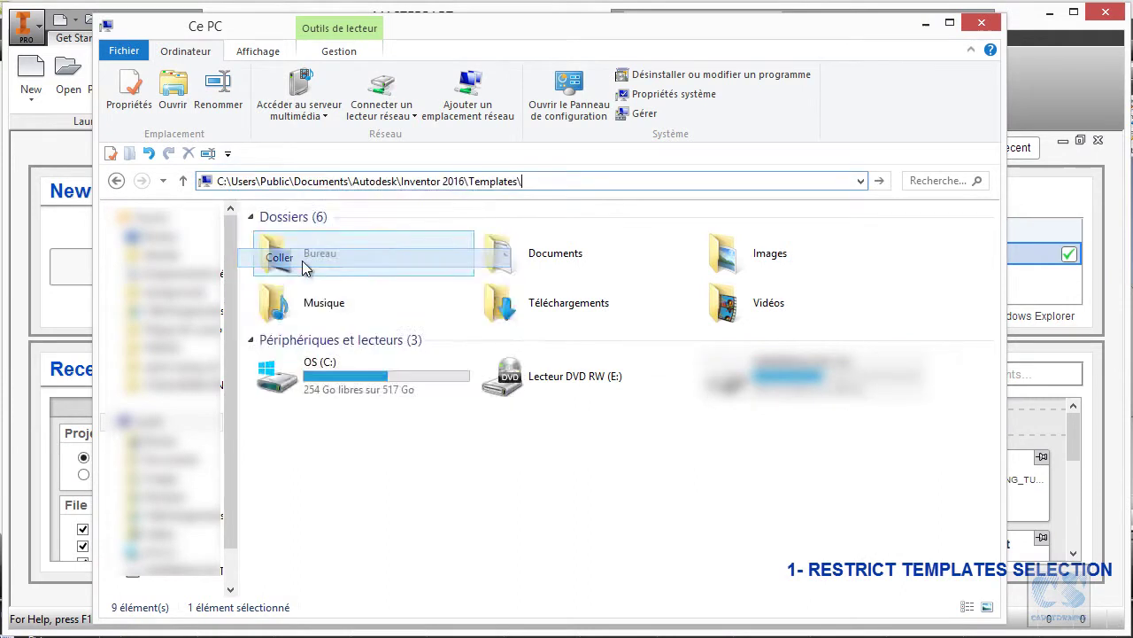
type("\\")
key("Return")
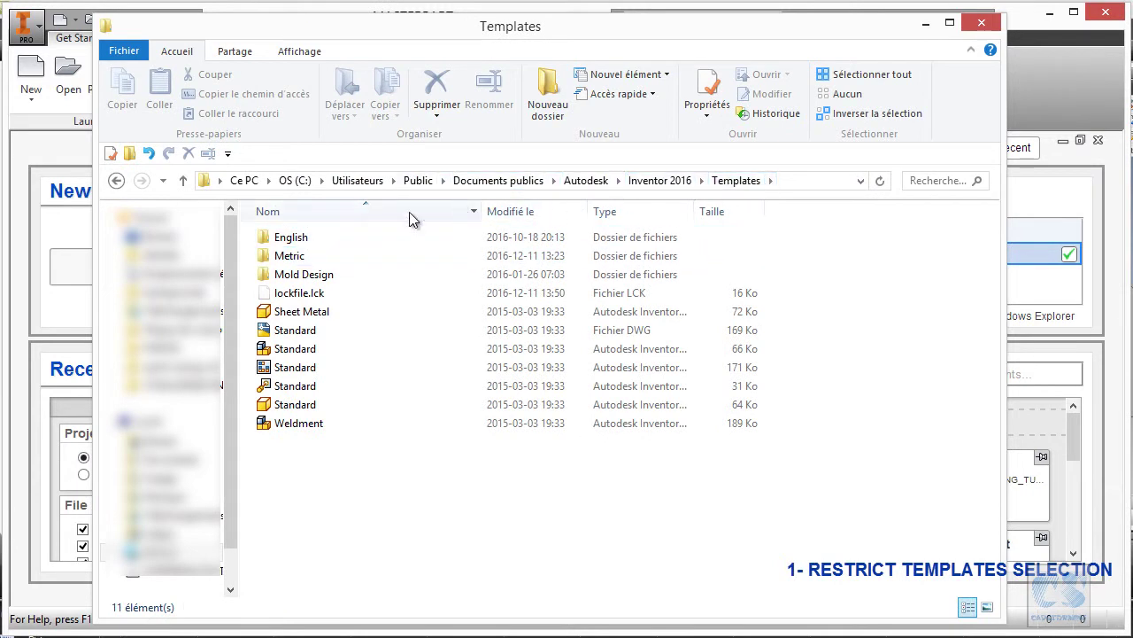
Step: Copy the Sheet Metal (mm) and Standard (mm) part templates from the Metric folder
double_click(265, 257)
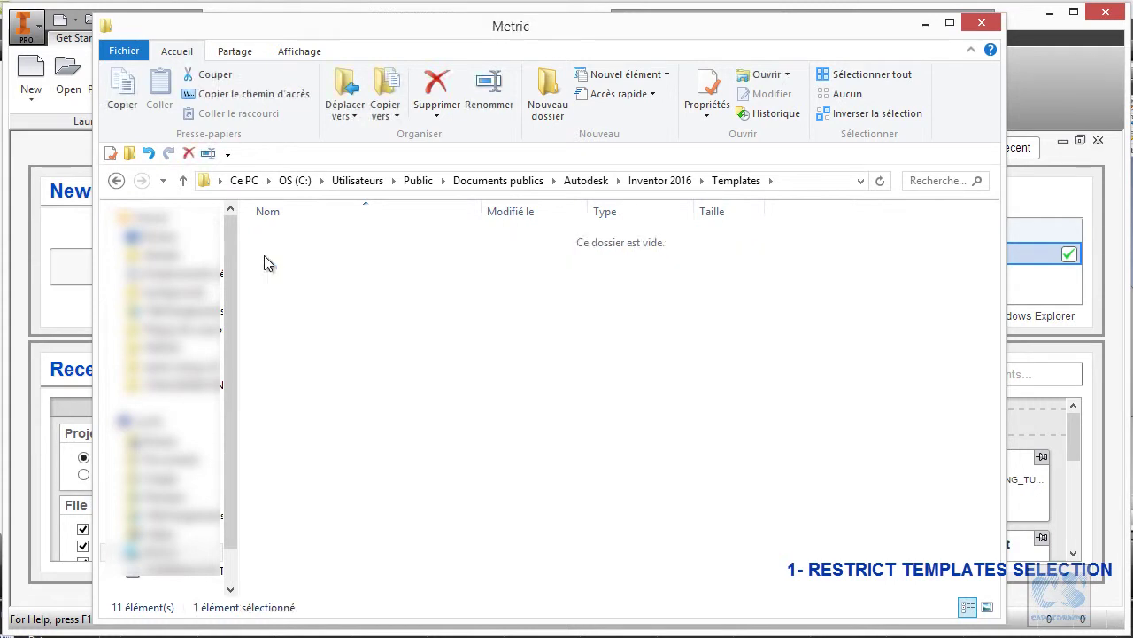
scroll(387, 309, "down", 3)
scroll(387, 309, "down", 2)
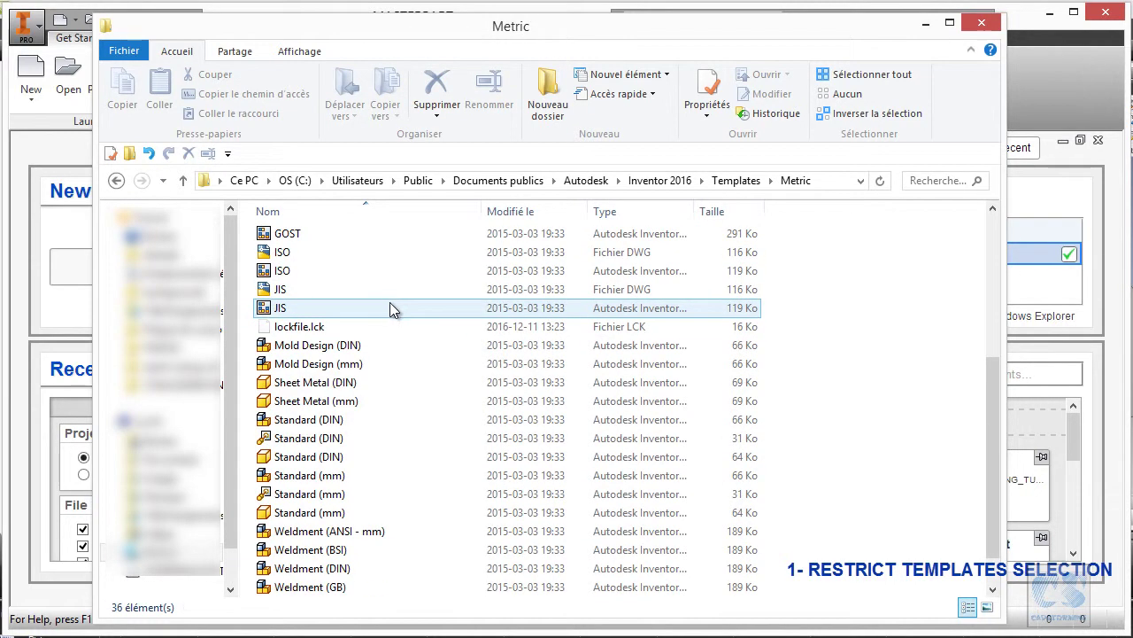
left_click(347, 513)
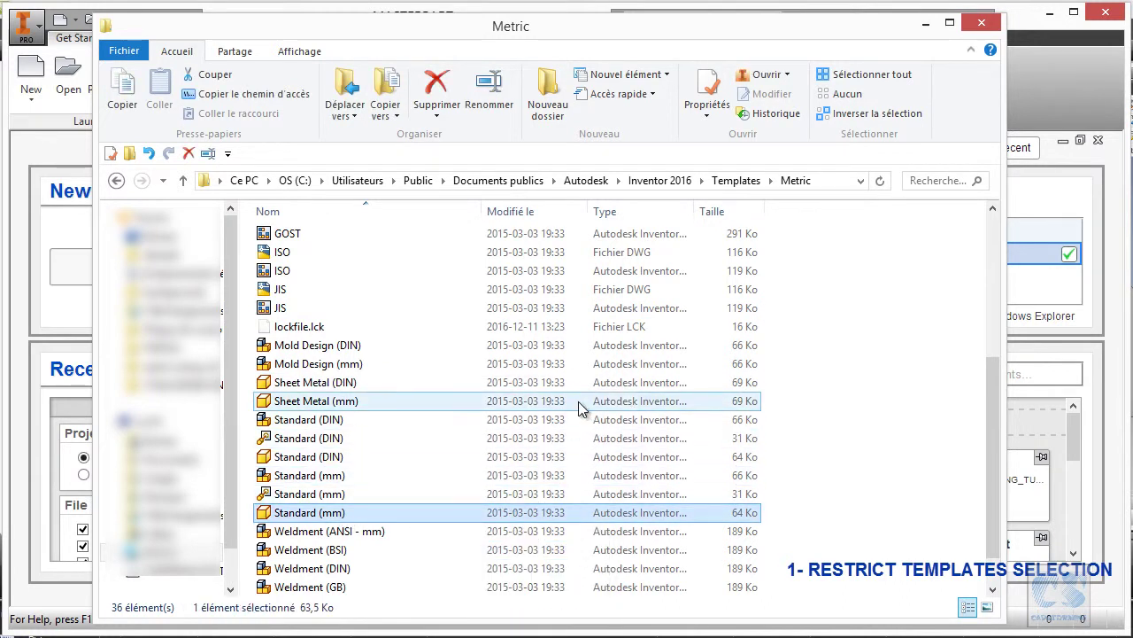
left_click(344, 405, "ctrl")
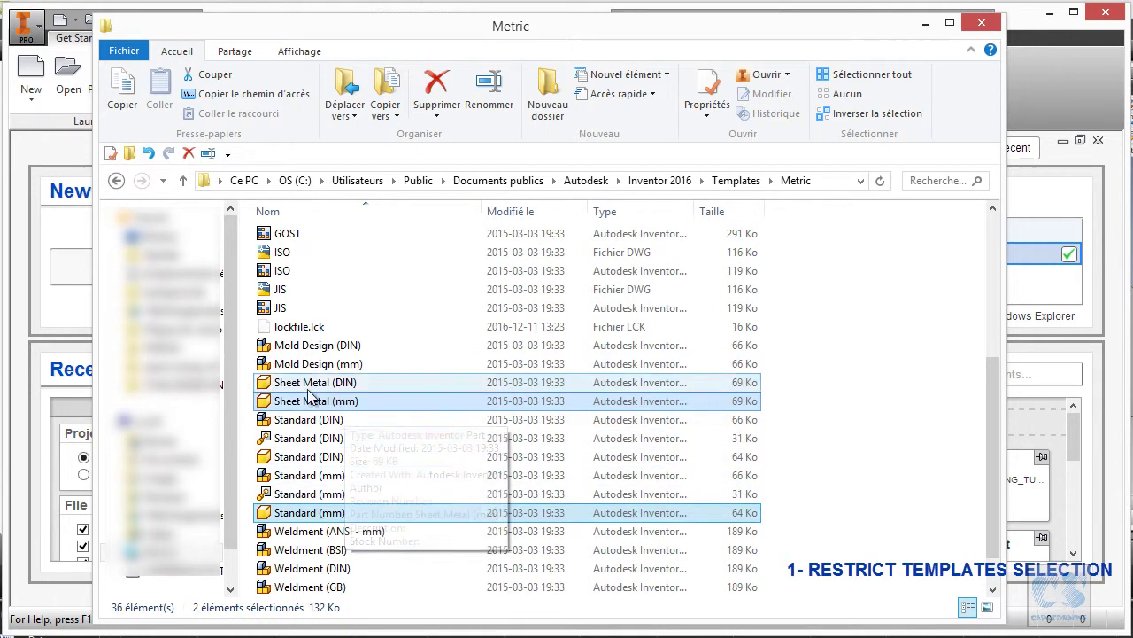
right_click(310, 519)
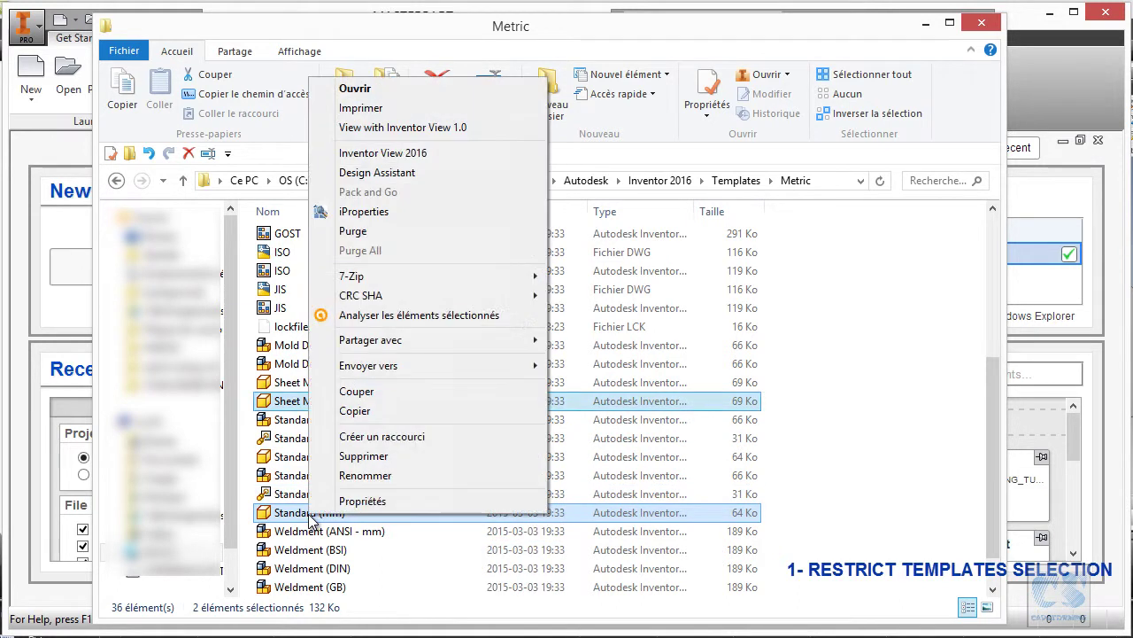
left_click(357, 412)
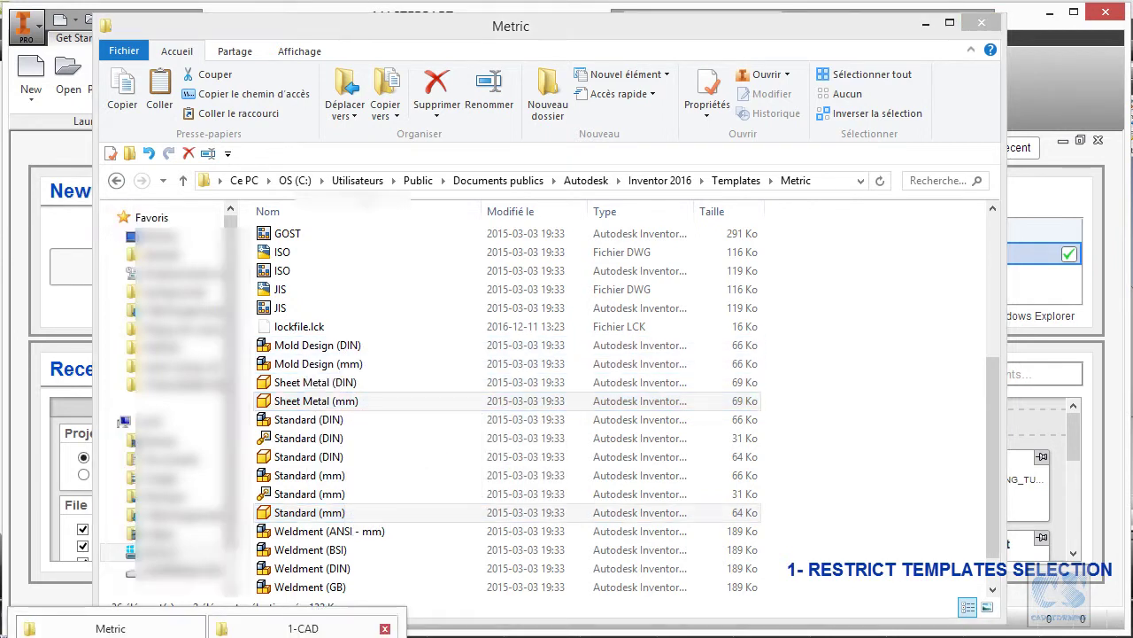
Step: Paste the two copied part templates into the templates subfolder of the 1-CAD project folder
left_click(292, 624)
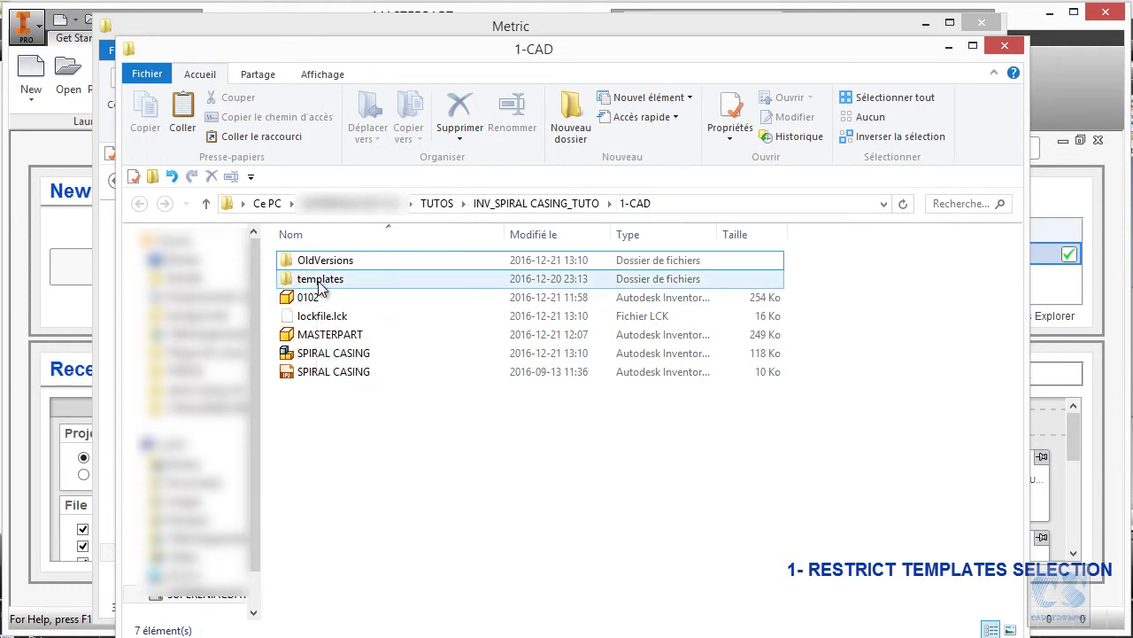
double_click(321, 279)
right_click(353, 298)
left_click(417, 421)
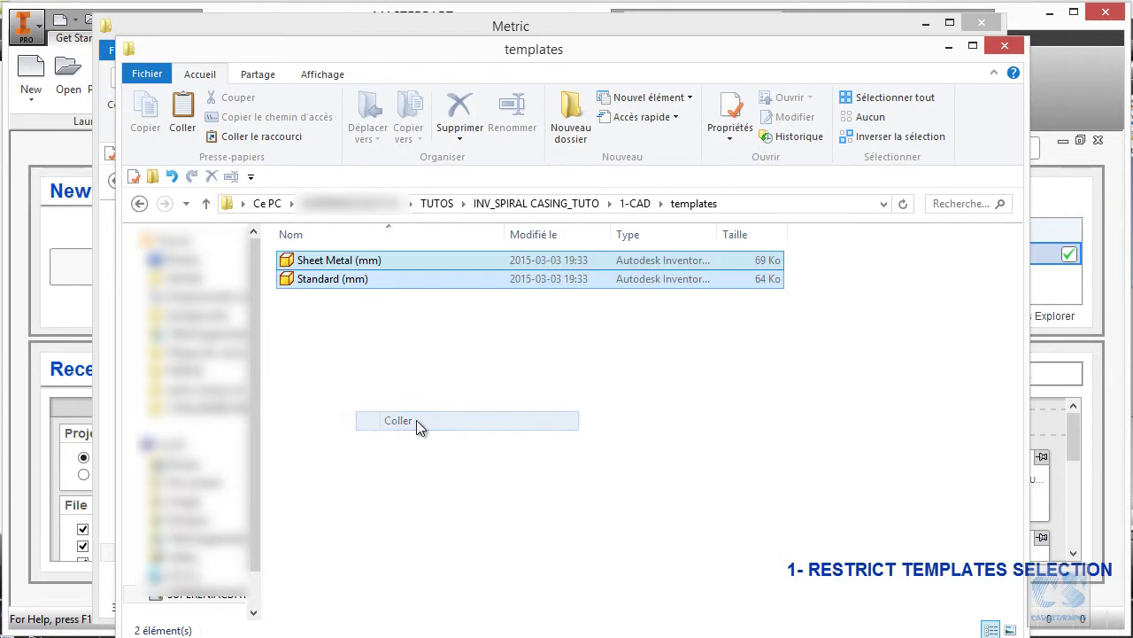
left_click(365, 330)
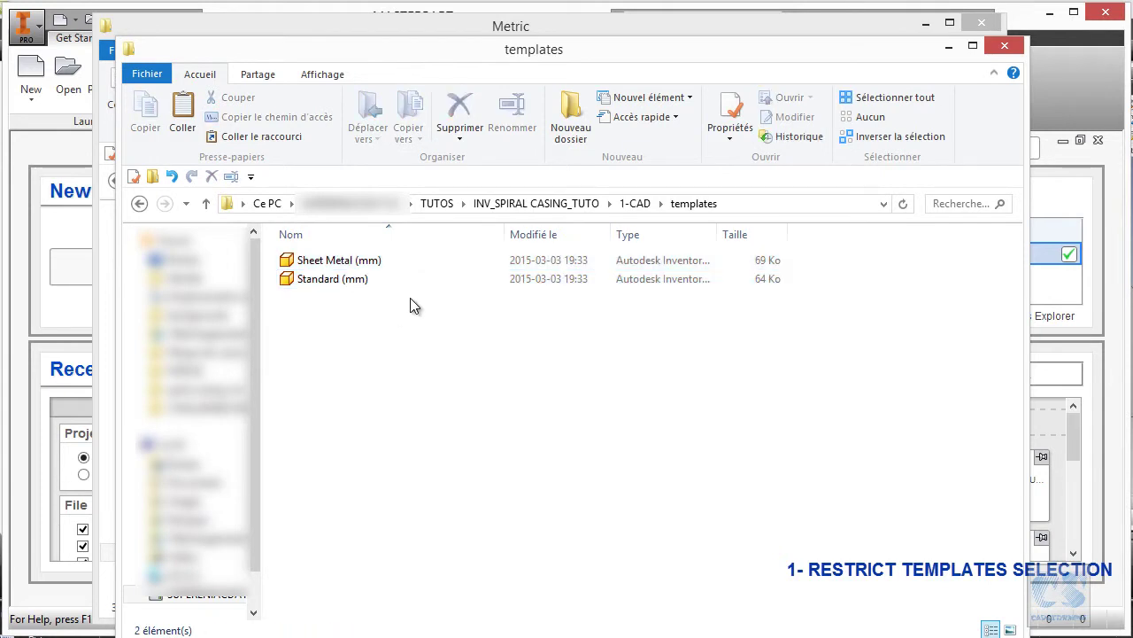
Step: Switch back to Inventor's Projects dialog and open the folder browser for the SPIRAL CASING project's Templates path
left_click(950, 47)
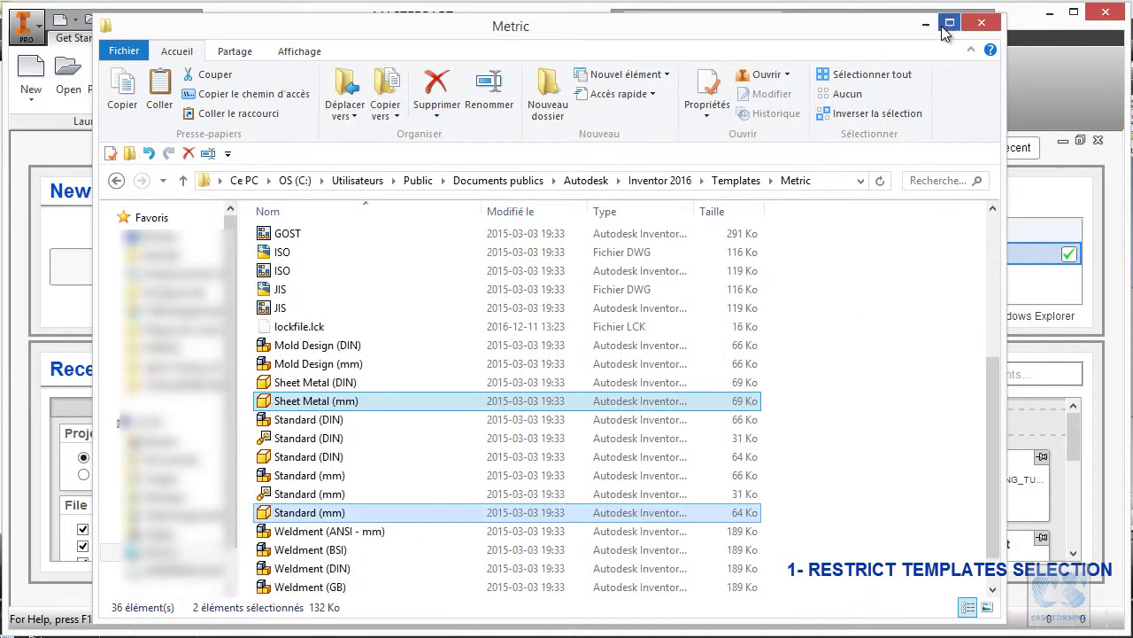
left_click(926, 26)
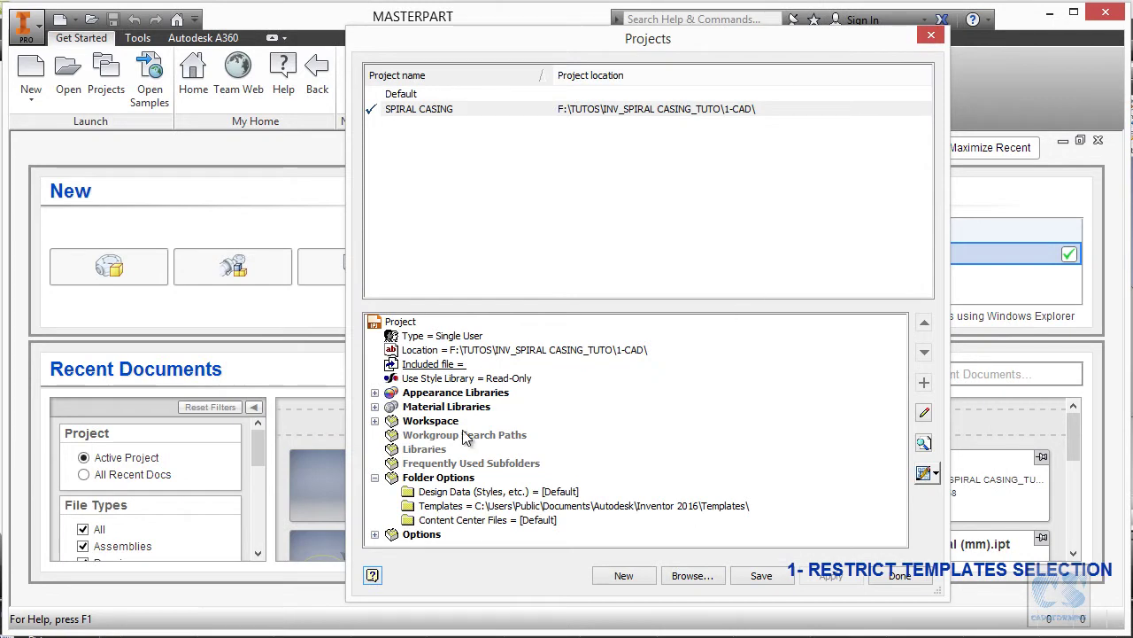
left_click(459, 507)
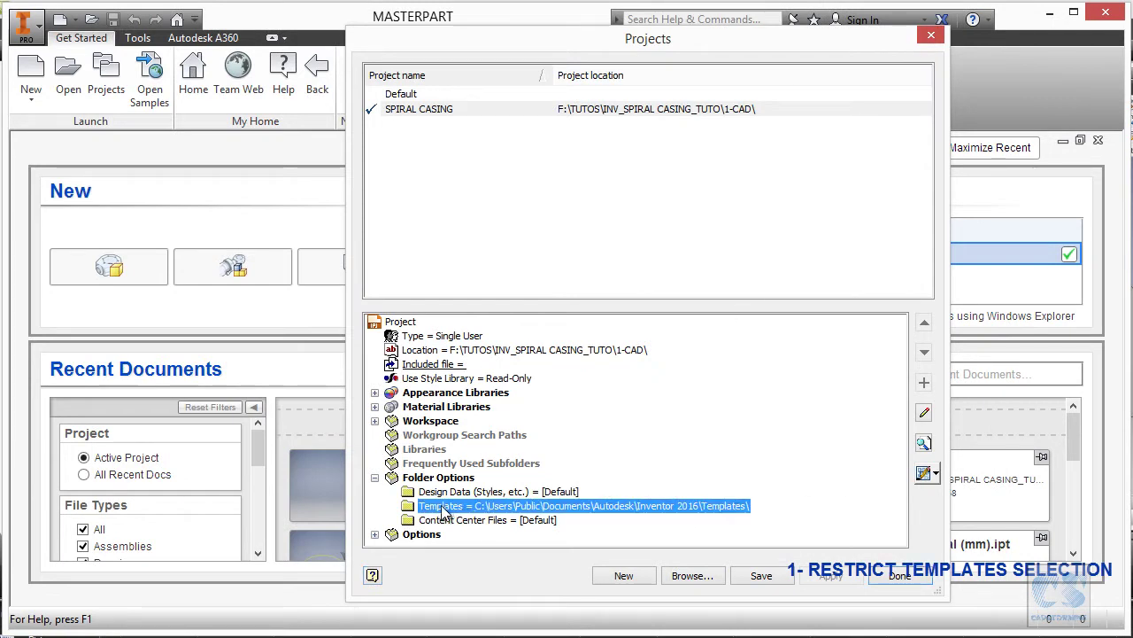
right_click(516, 510)
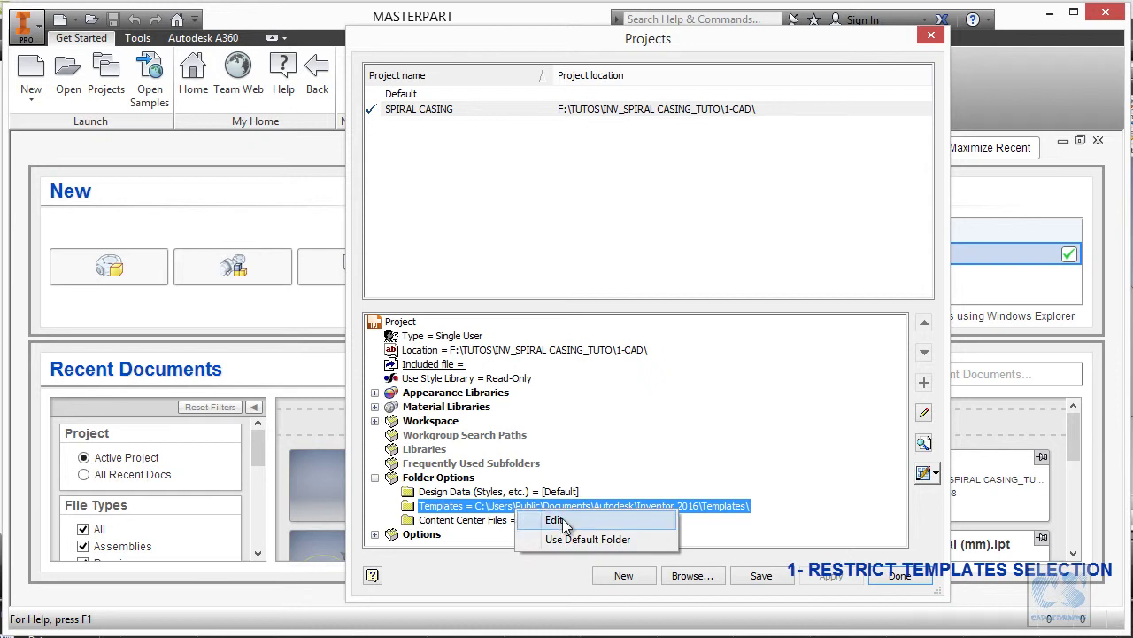
left_click(555, 520)
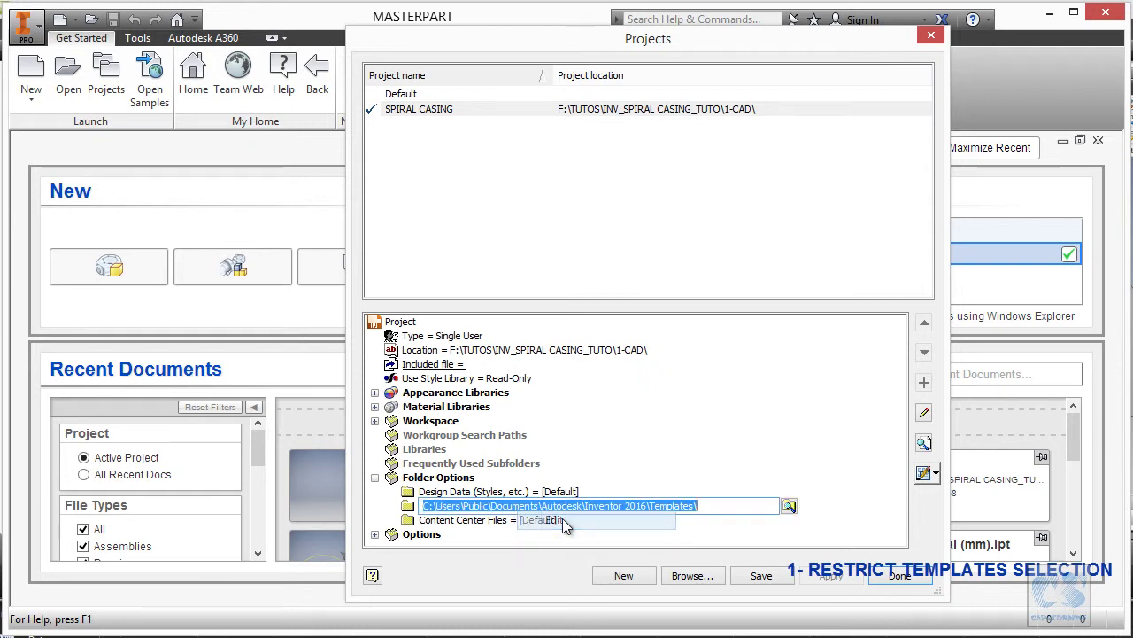
left_click(788, 506)
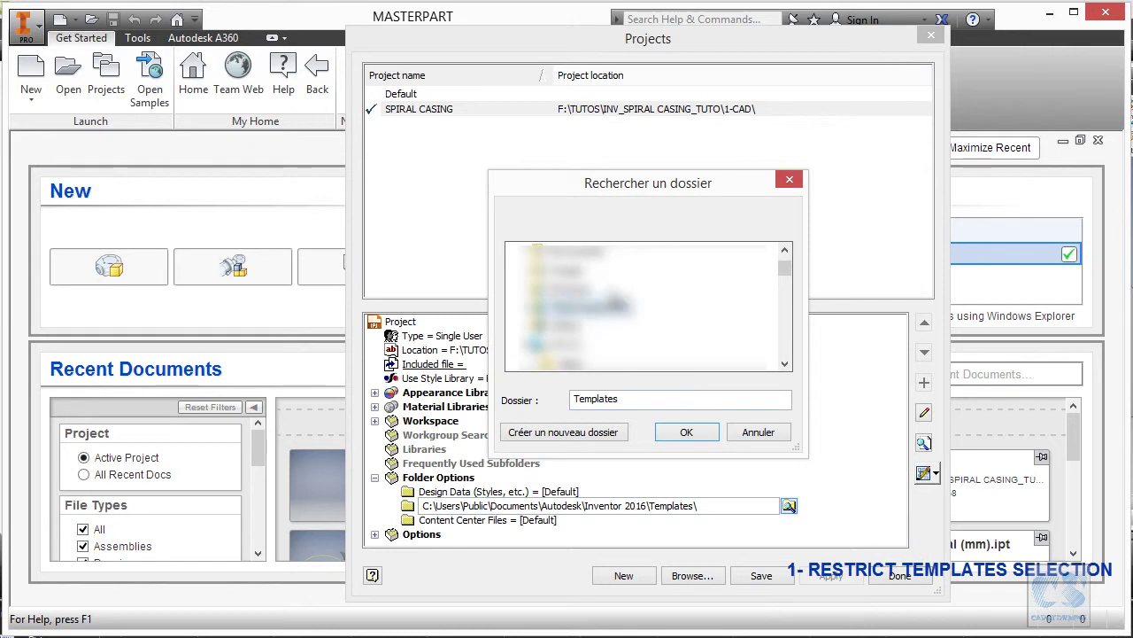
Step: Set the project's Templates folder to F:\TUTOS\INV_SPIRAL CASING_TUTO\1-CAD\templates, then save the project and close the project settings
left_click_drag(787, 266, 788, 271)
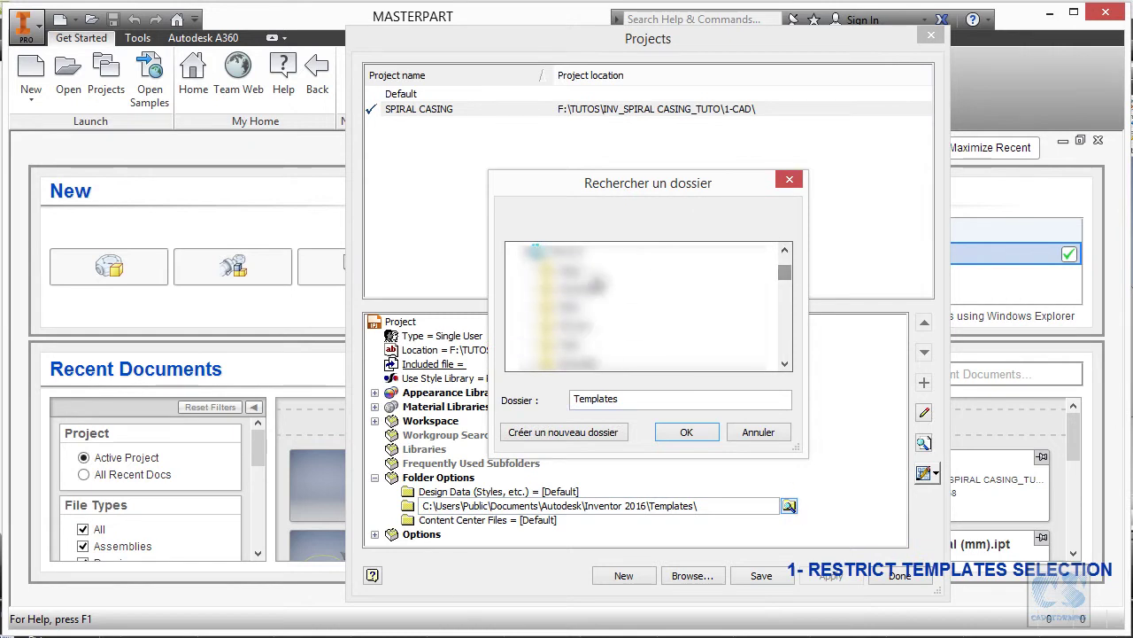
left_click(529, 254)
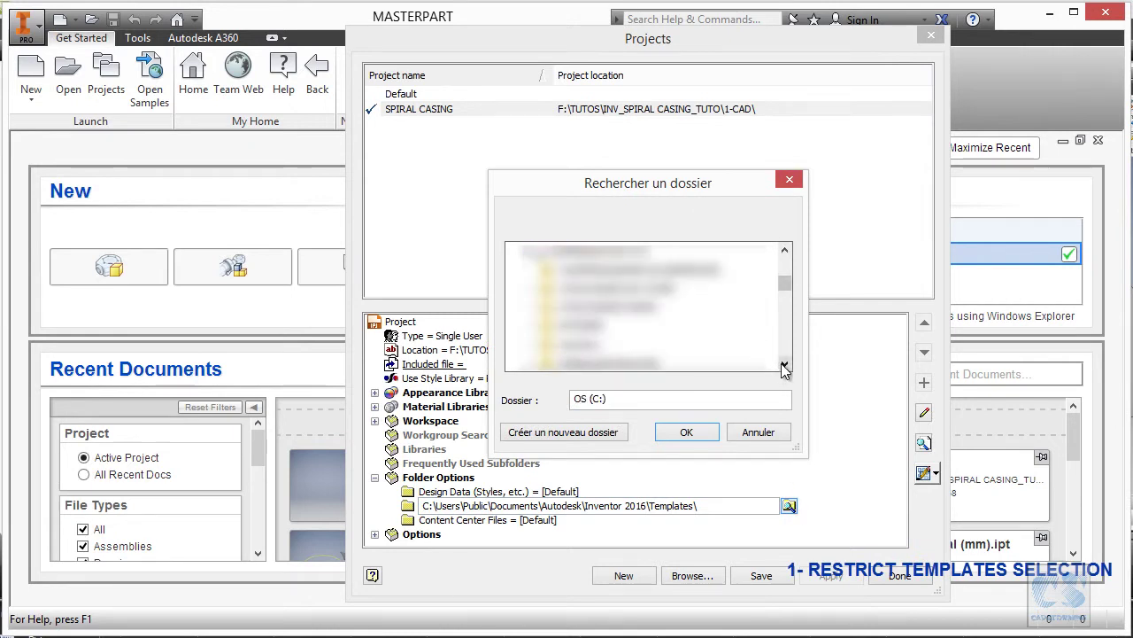
left_click(784, 364)
left_click(784, 363)
left_click(785, 364)
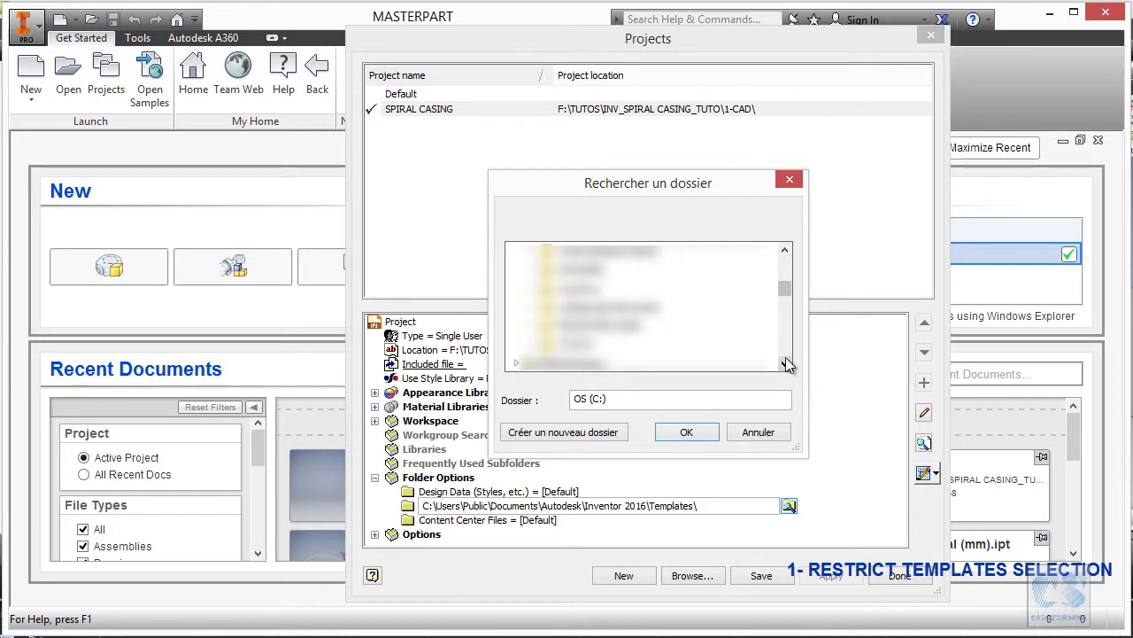
left_click(544, 269)
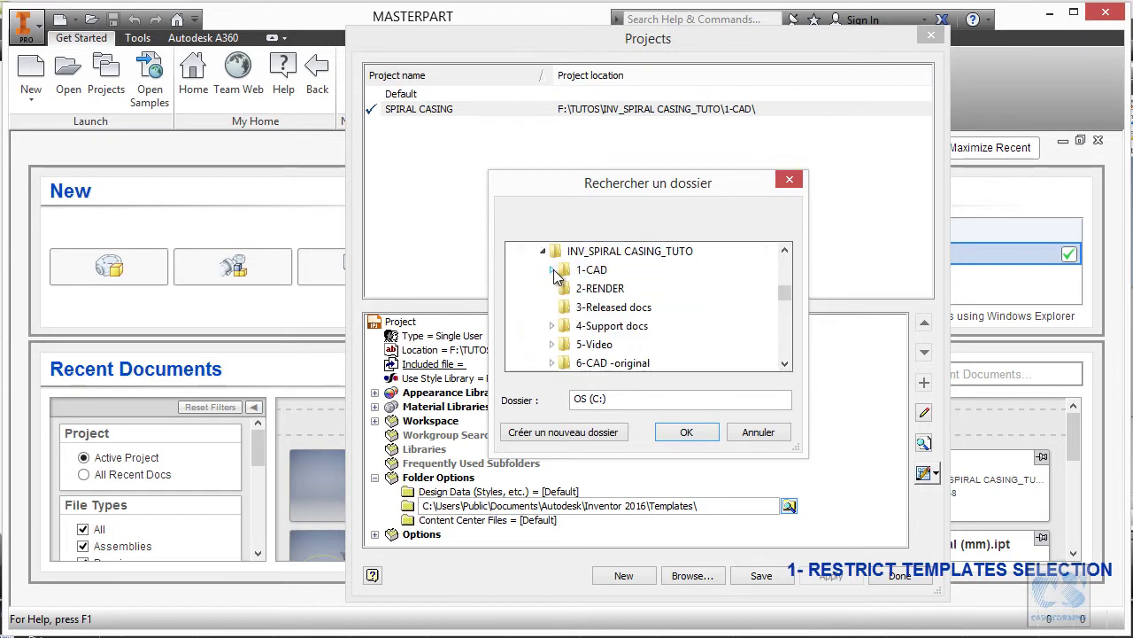
left_click(551, 270)
left_click(602, 308)
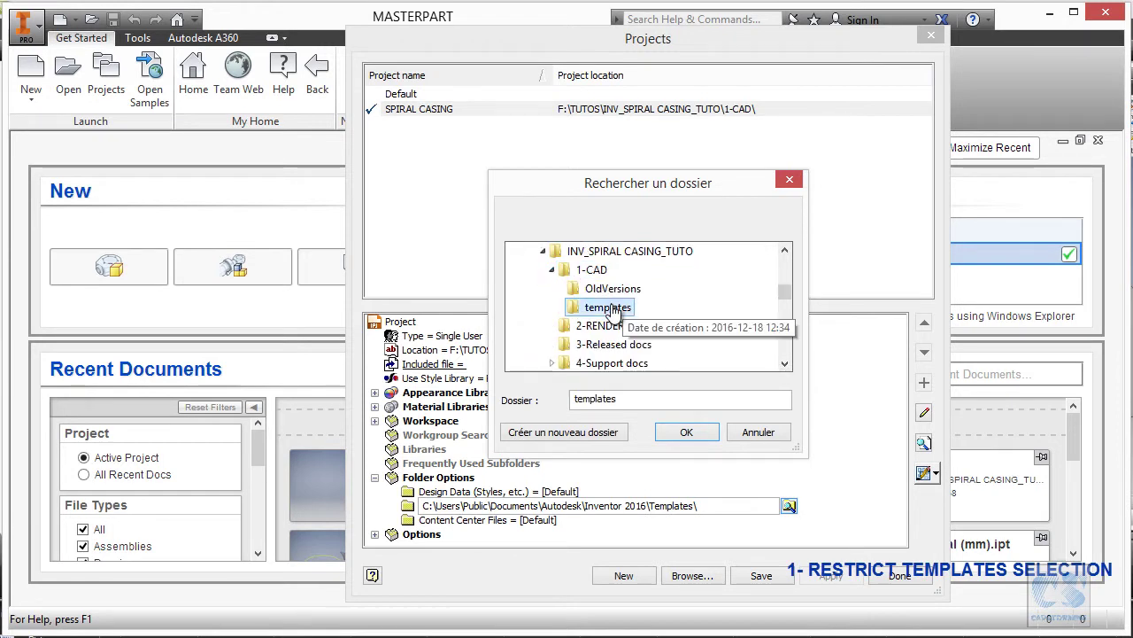
left_click(687, 434)
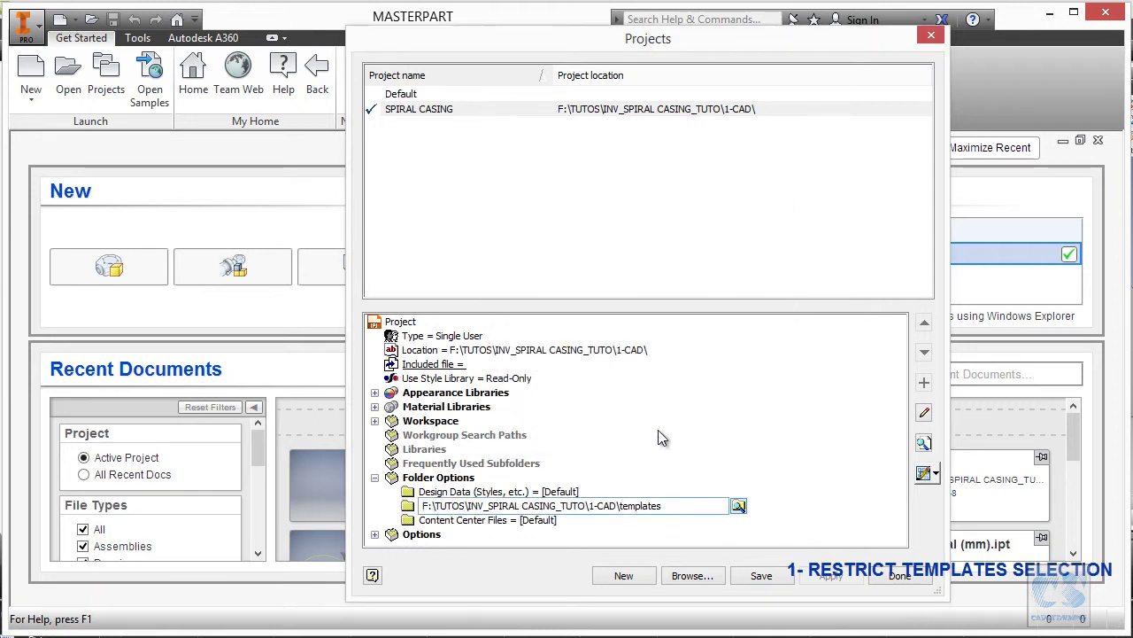
left_click(762, 578)
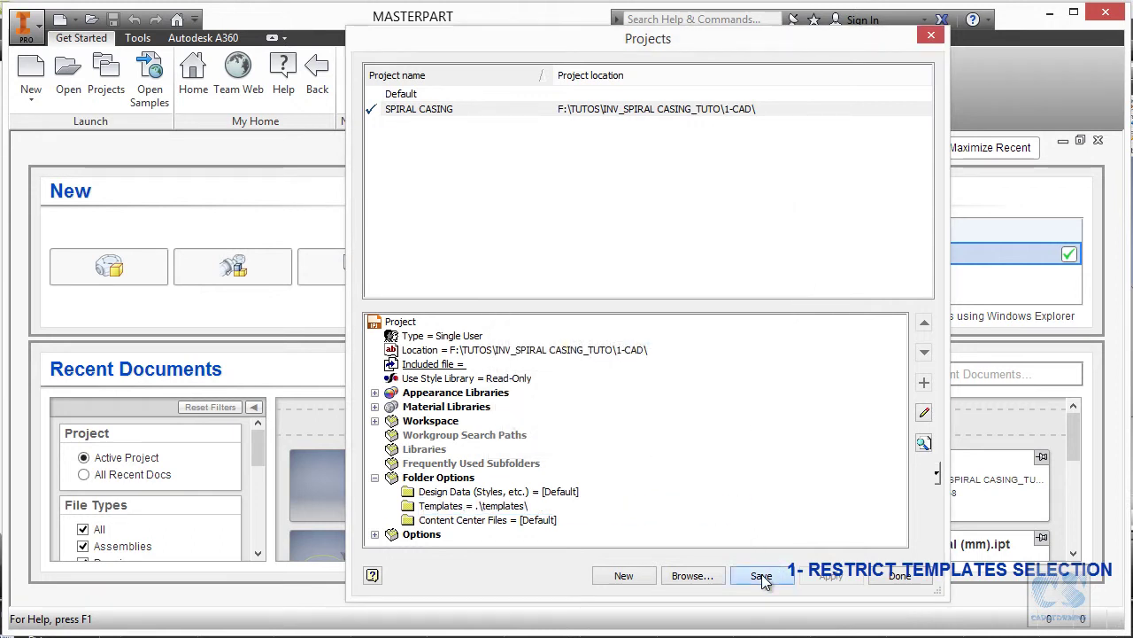
left_click(913, 577)
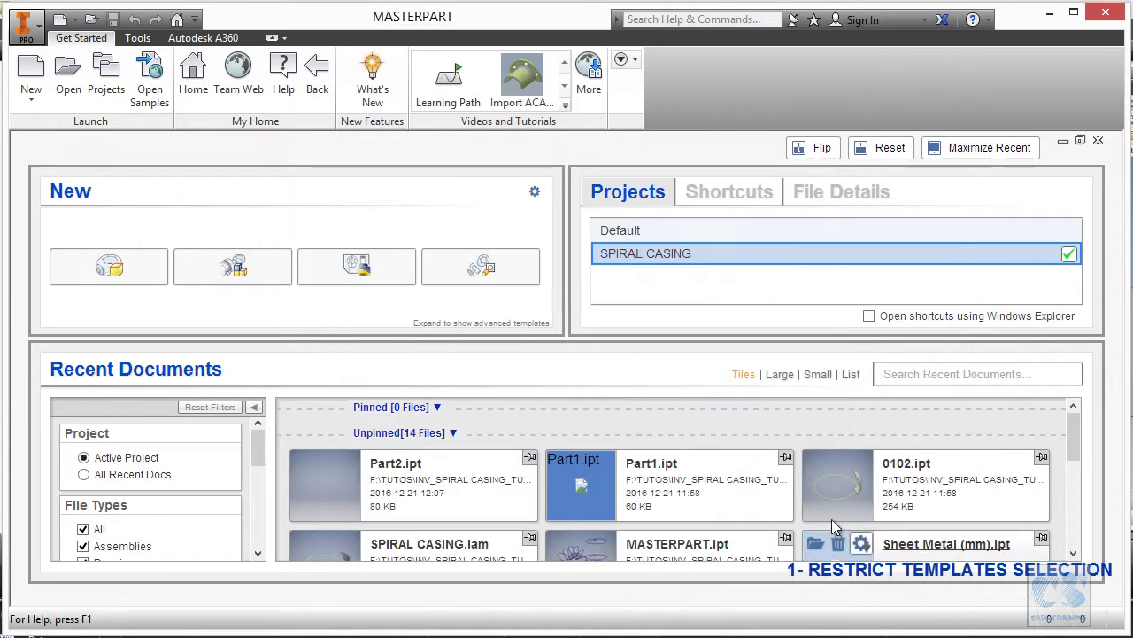
Step: Open the MASTERPART part and the SPIRAL CASING assembly from the 1-CAD folder
left_click(69, 81)
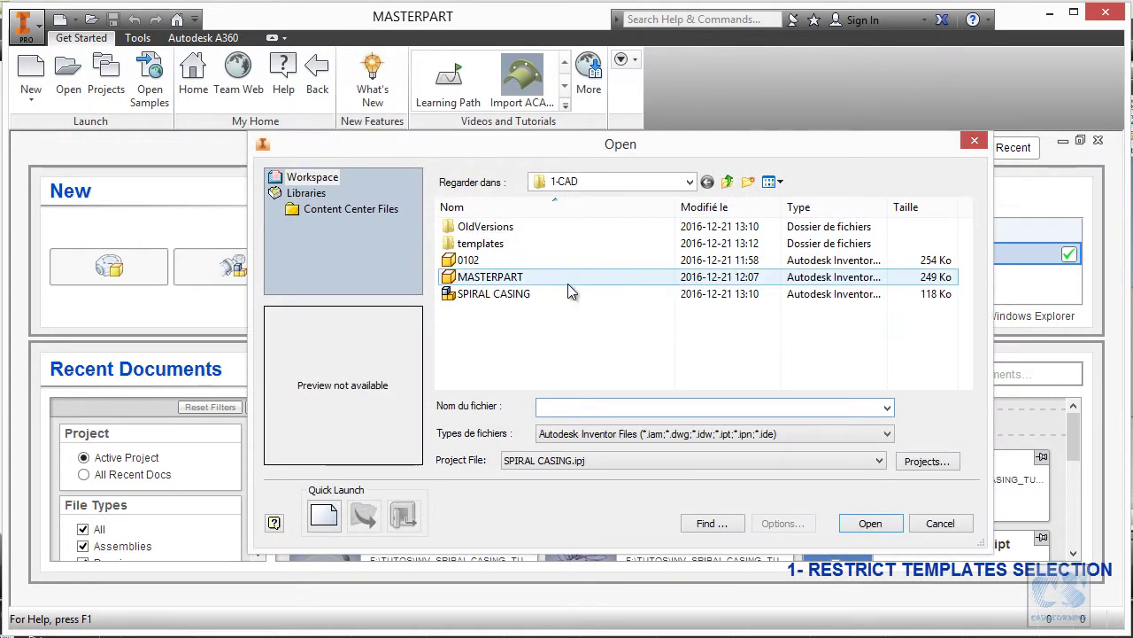
left_click(515, 280)
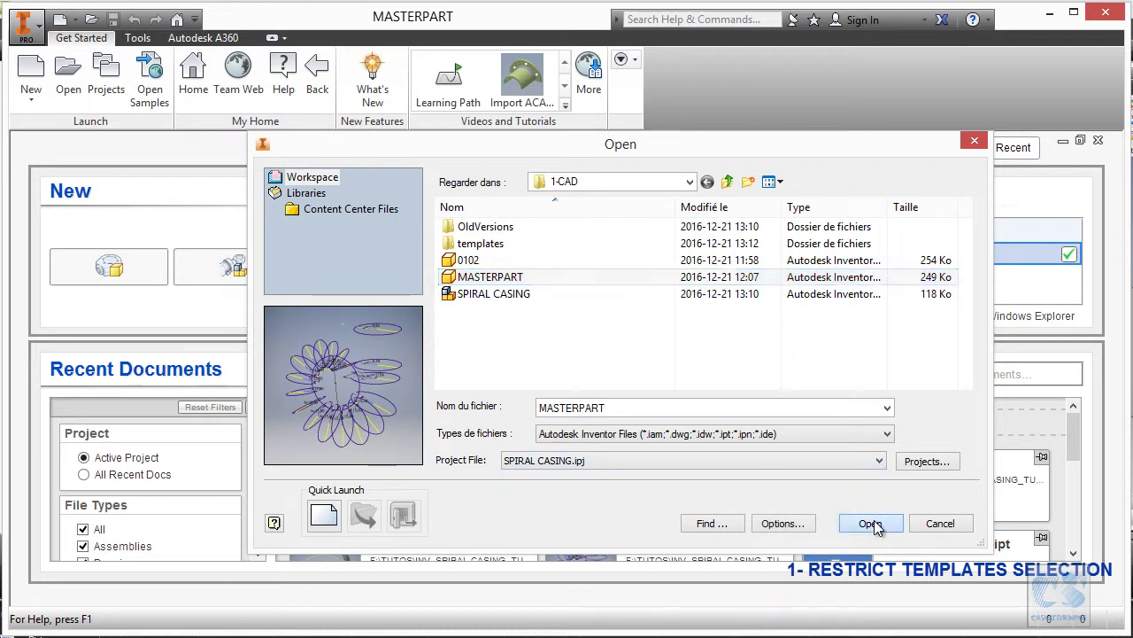
left_click(869, 524)
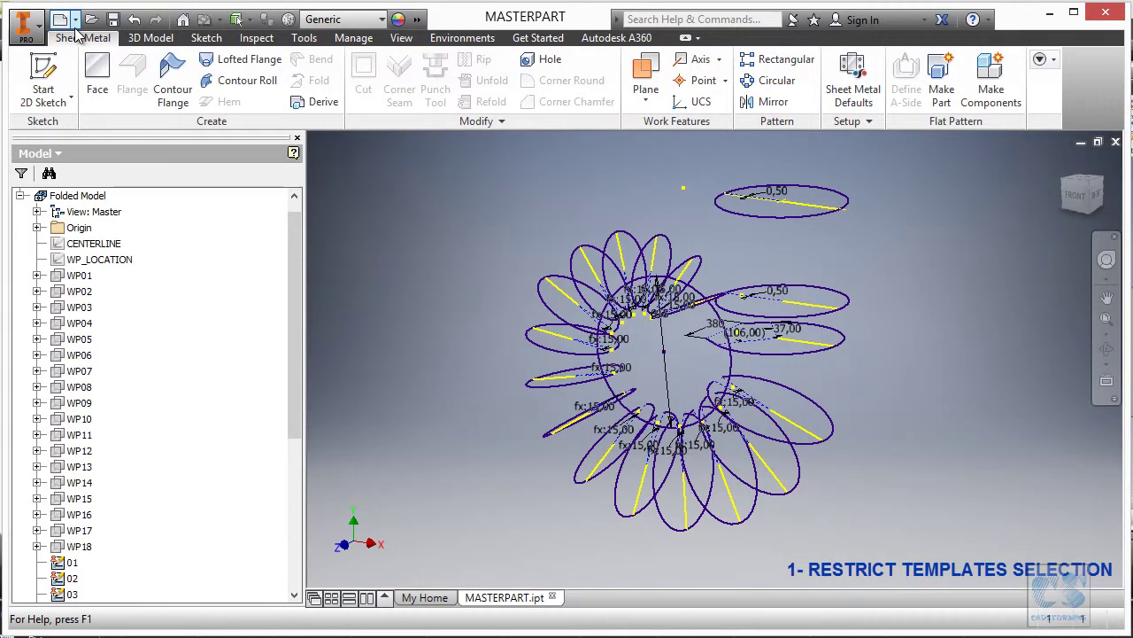
left_click(91, 19)
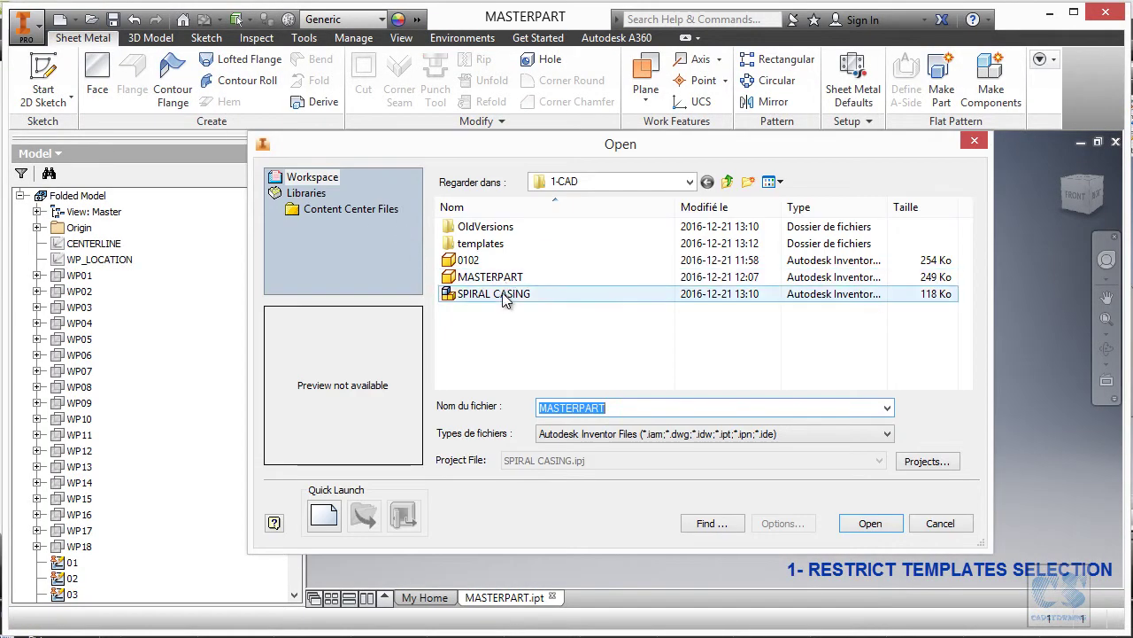
left_click(506, 295)
left_click(884, 522)
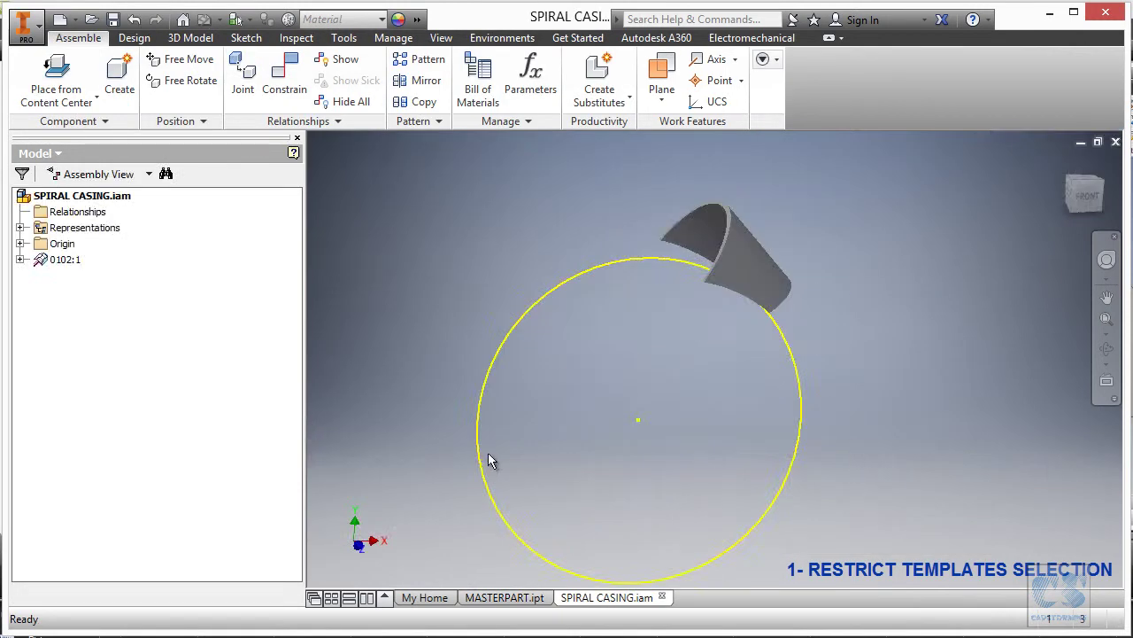
Step: Check the part templates offered by Make Part in MASTERPART, leaving the command without creating a part
left_click(512, 595)
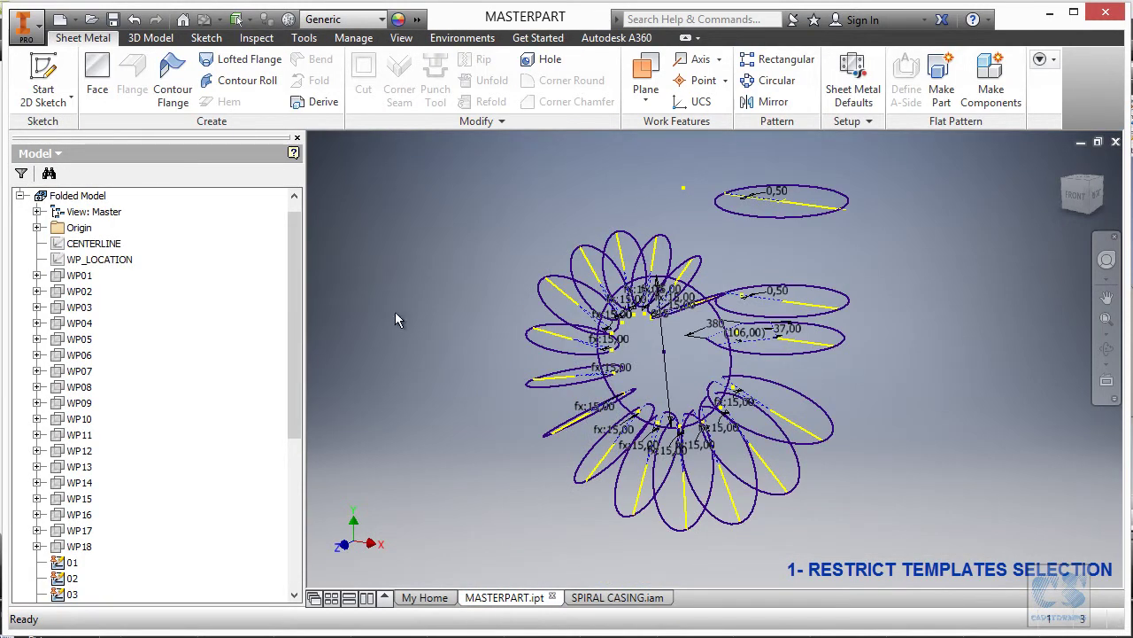
left_click(943, 80)
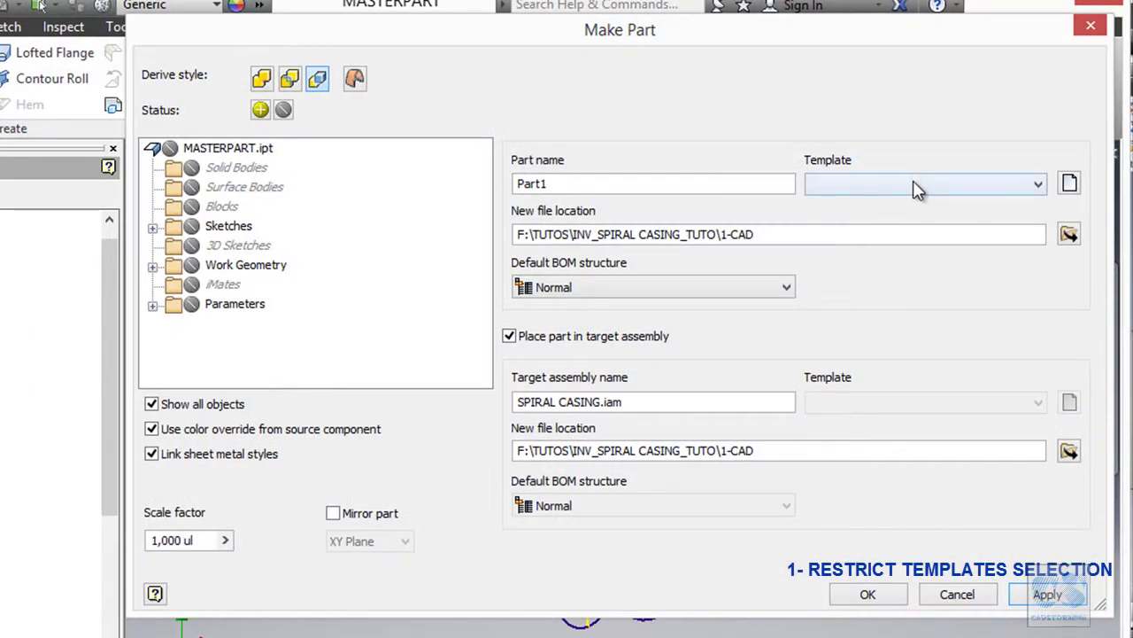
left_click(1001, 183)
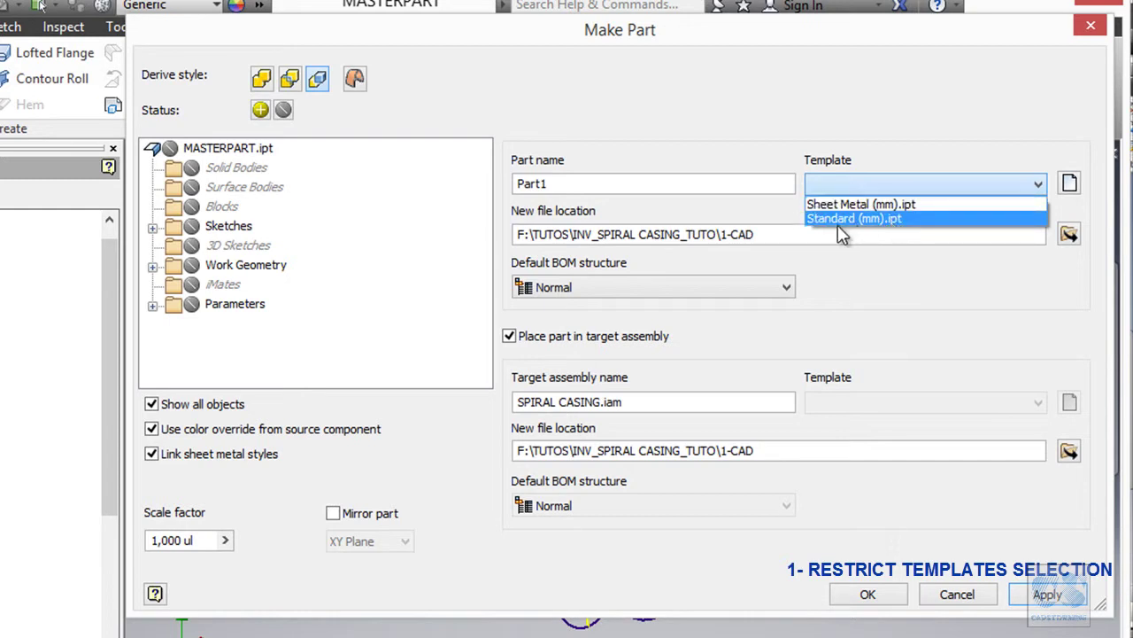
left_click(766, 130)
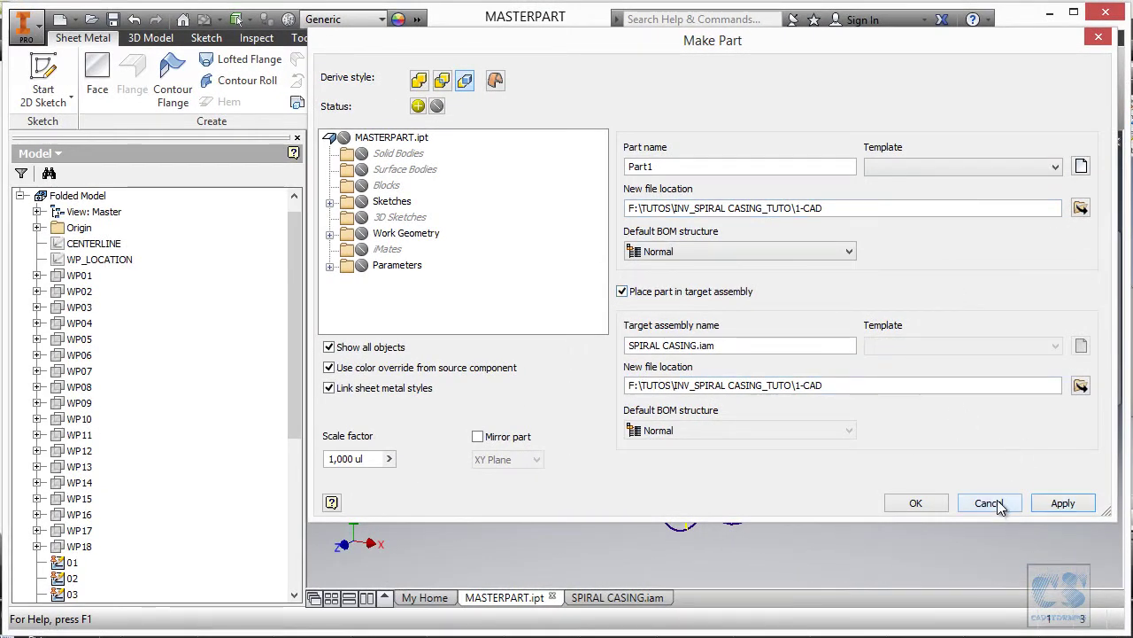
left_click(997, 503)
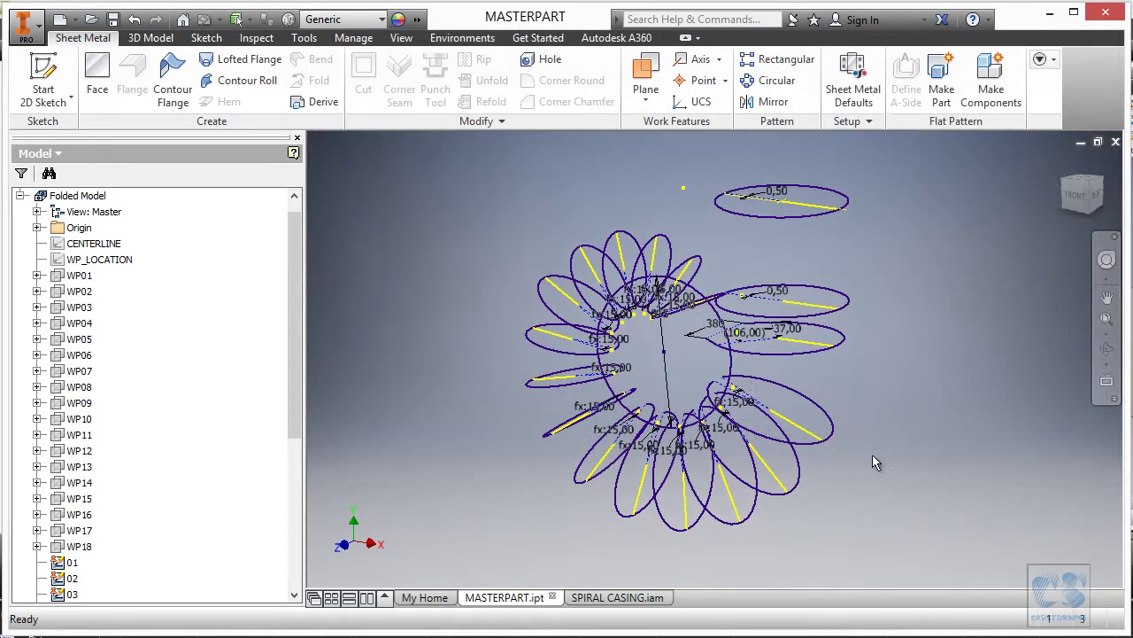
Step: Examine MASTERPART's marking menu with nothing selected and with a sketch ellipse selected
right_click(425, 237)
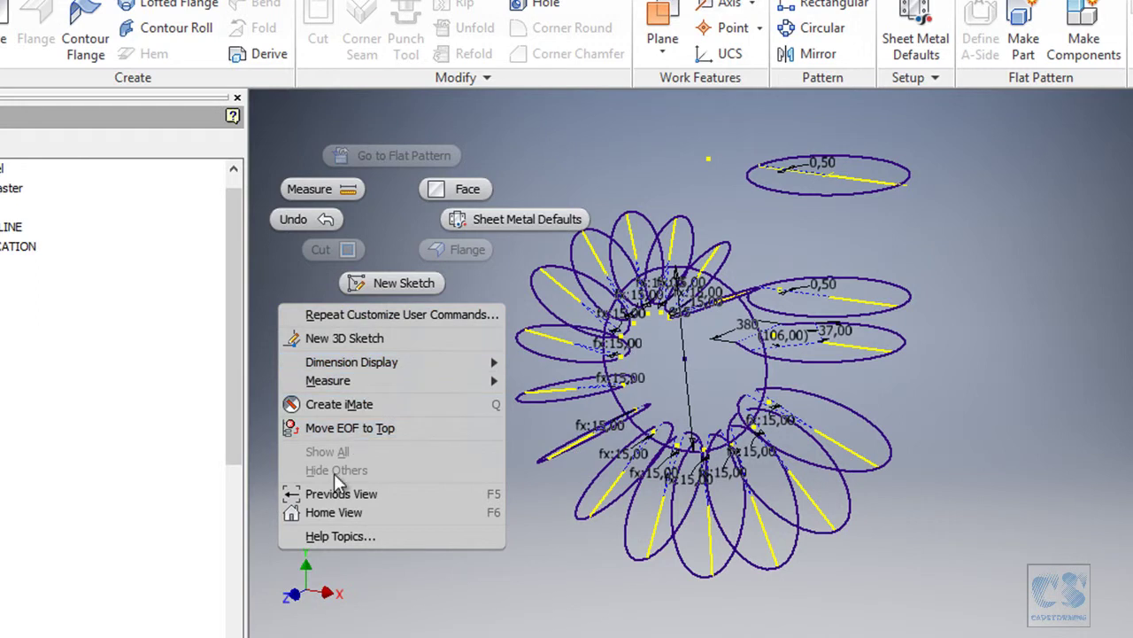
left_click(392, 213)
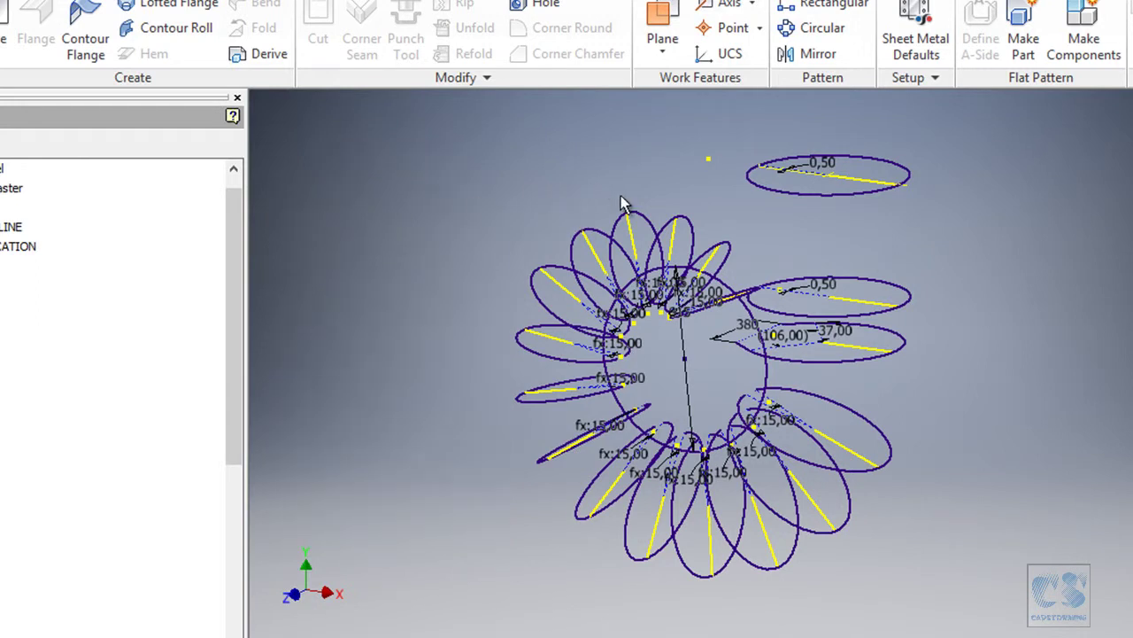
left_click(645, 220)
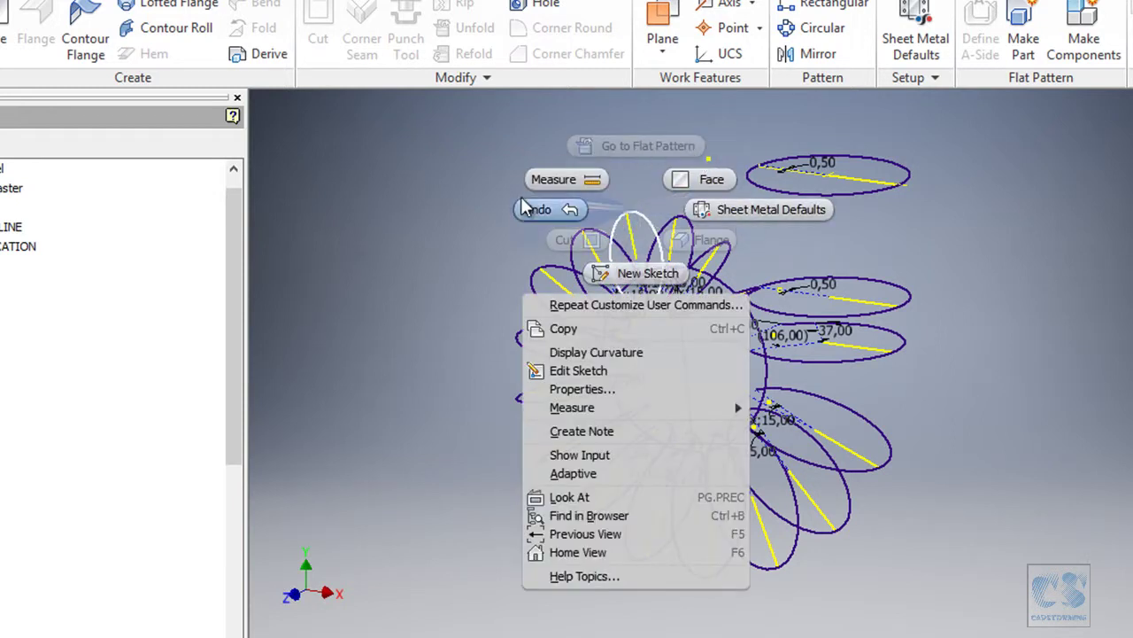
left_click(423, 213)
right_click(369, 209)
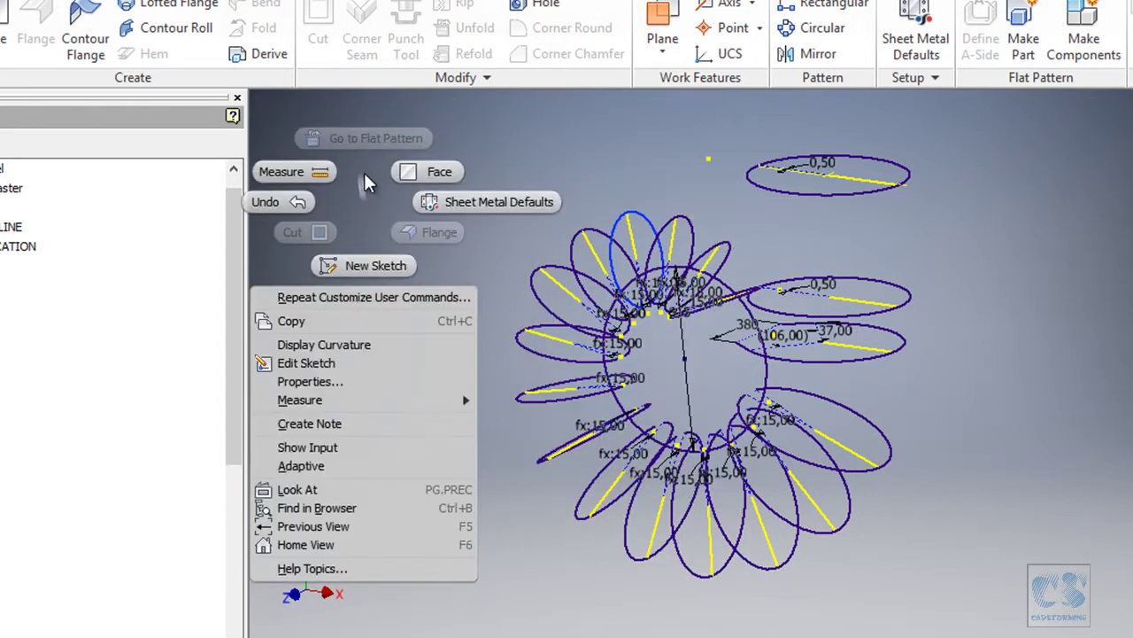
left_click(349, 184)
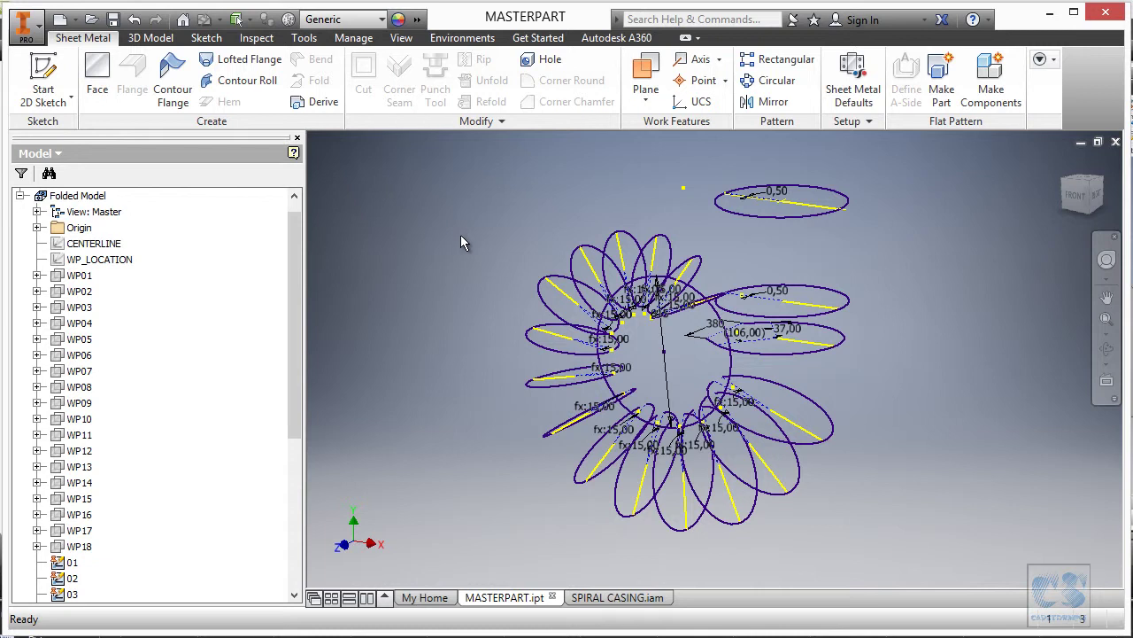
right_click(460, 242)
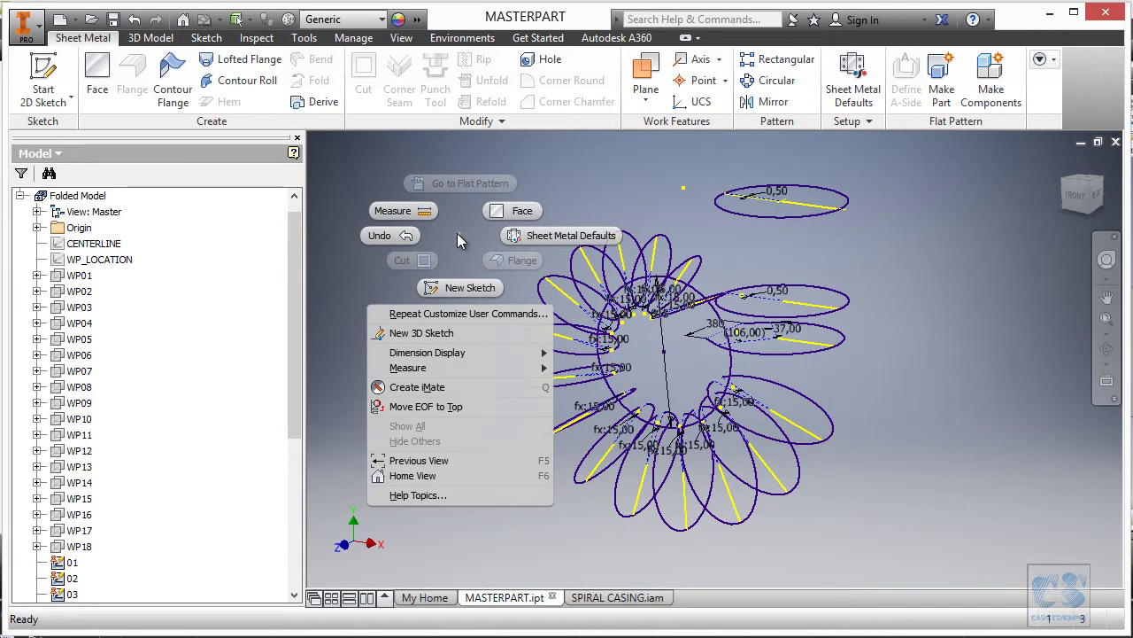
key("Escape")
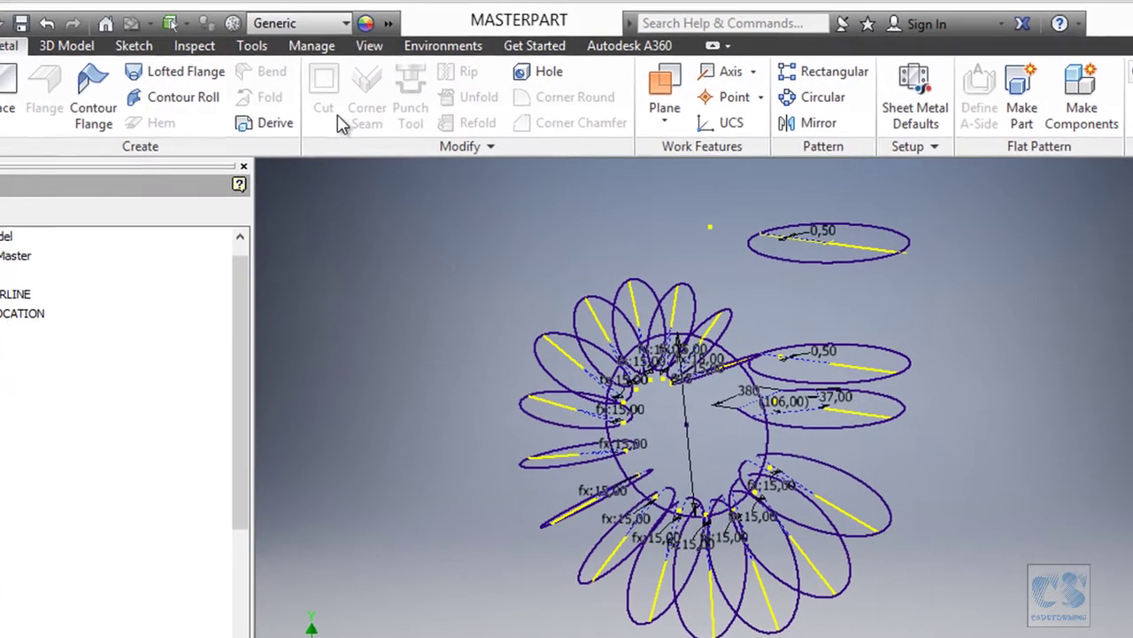
Step: Open the marking menu customization for the Sheet Metal environment
right_click(339, 123)
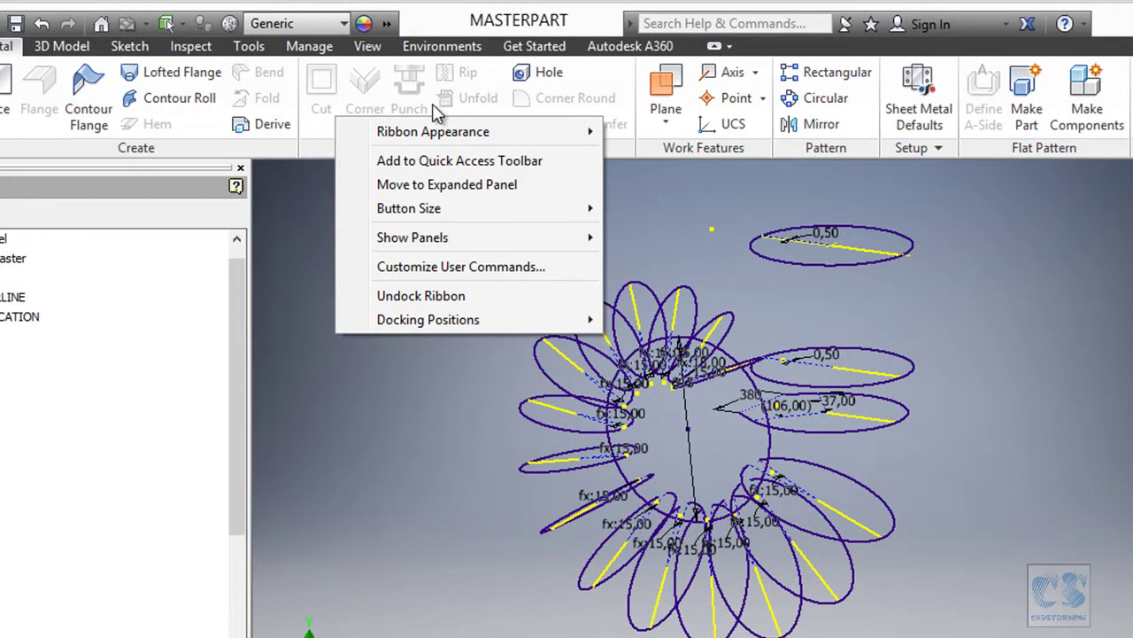
left_click(458, 267)
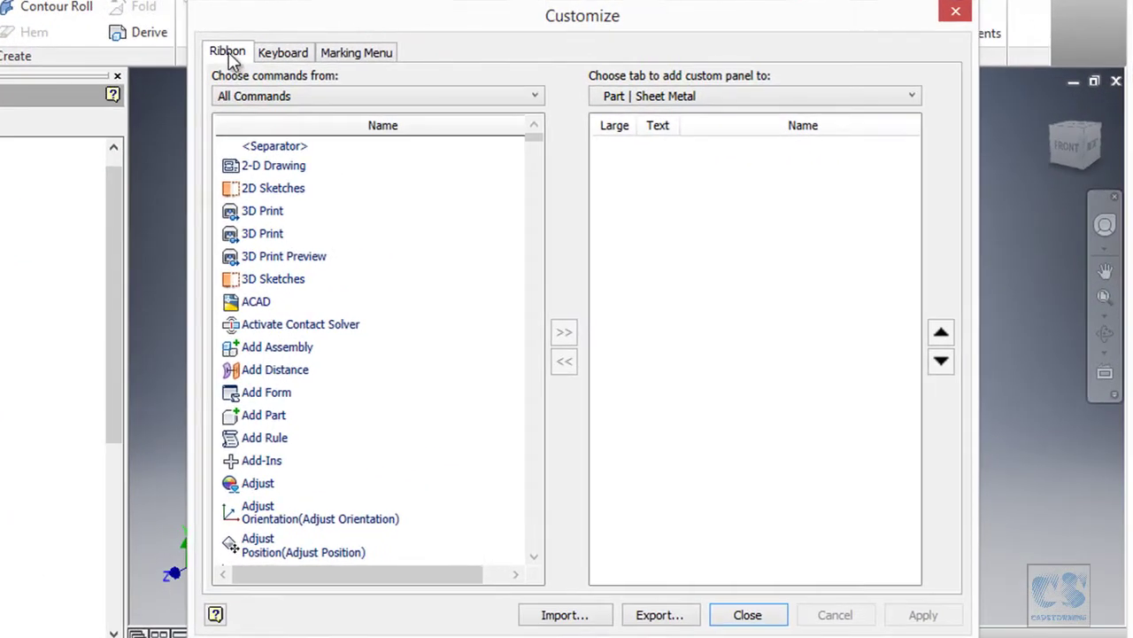
left_click(285, 62)
left_click(357, 57)
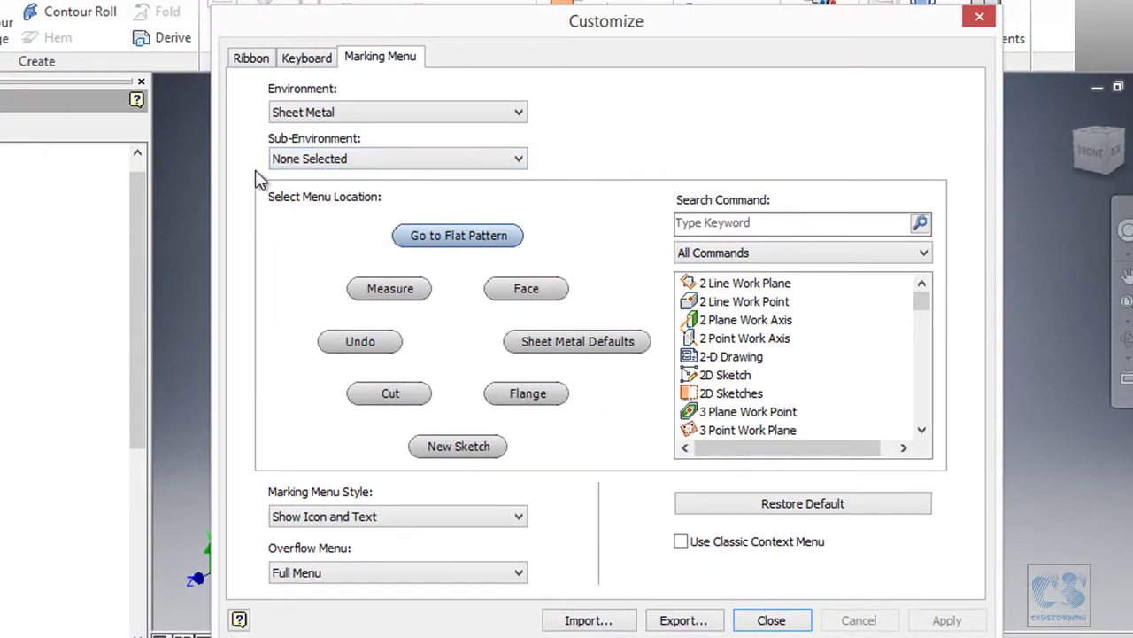
Step: Review the marking menu commands of the 2D Sketch Object sub-environment, then return to the None Selected sub-environment
left_click(332, 165)
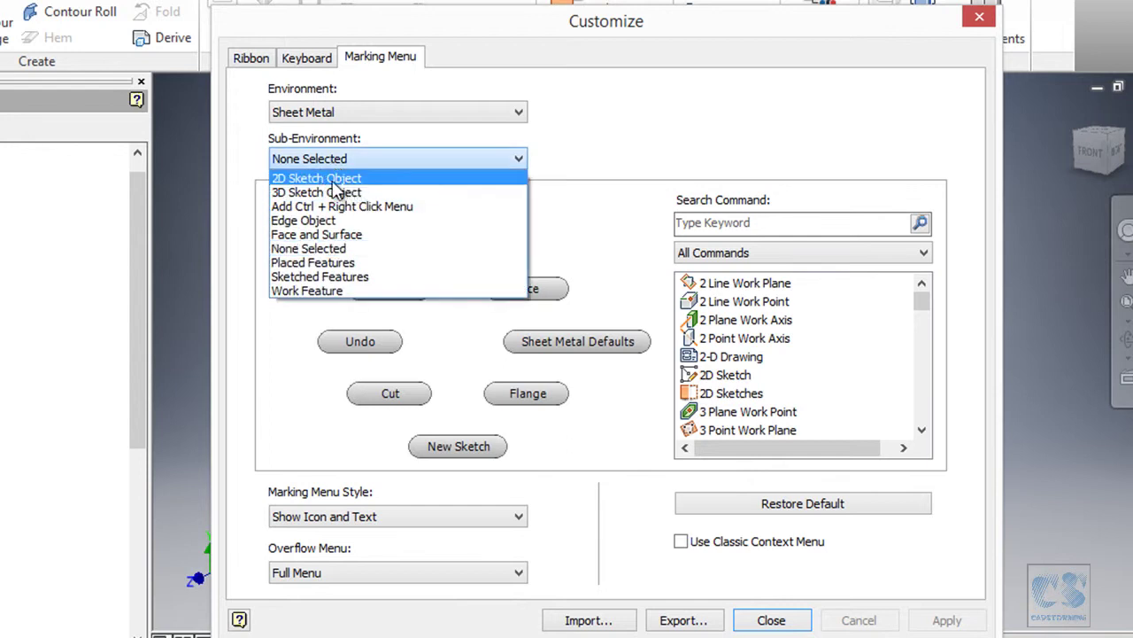
left_click(347, 180)
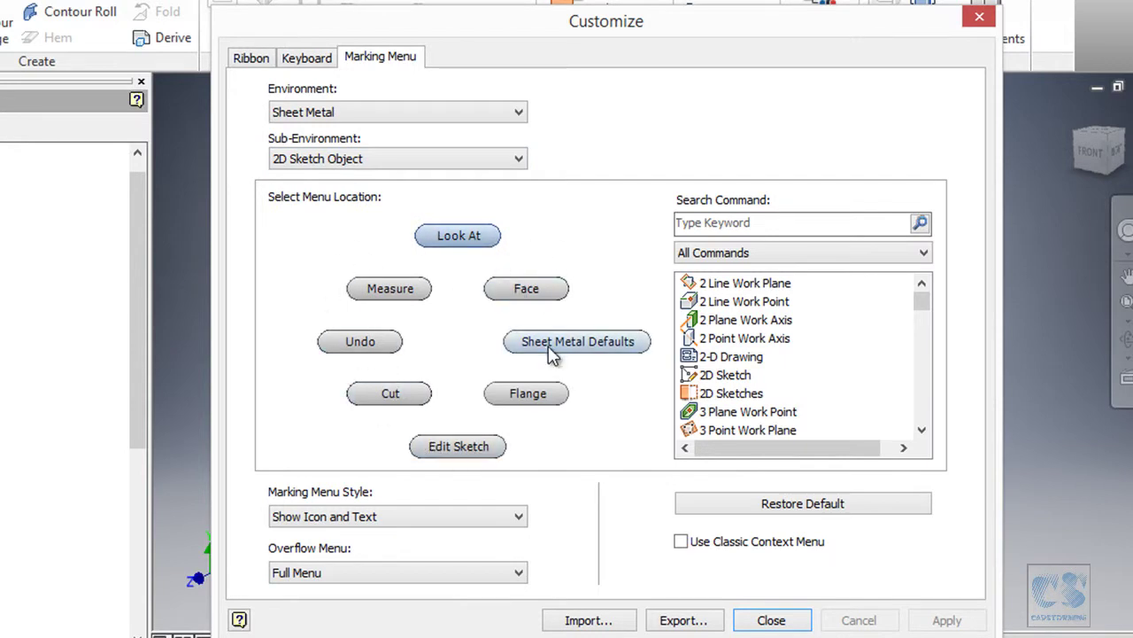
left_click(324, 159)
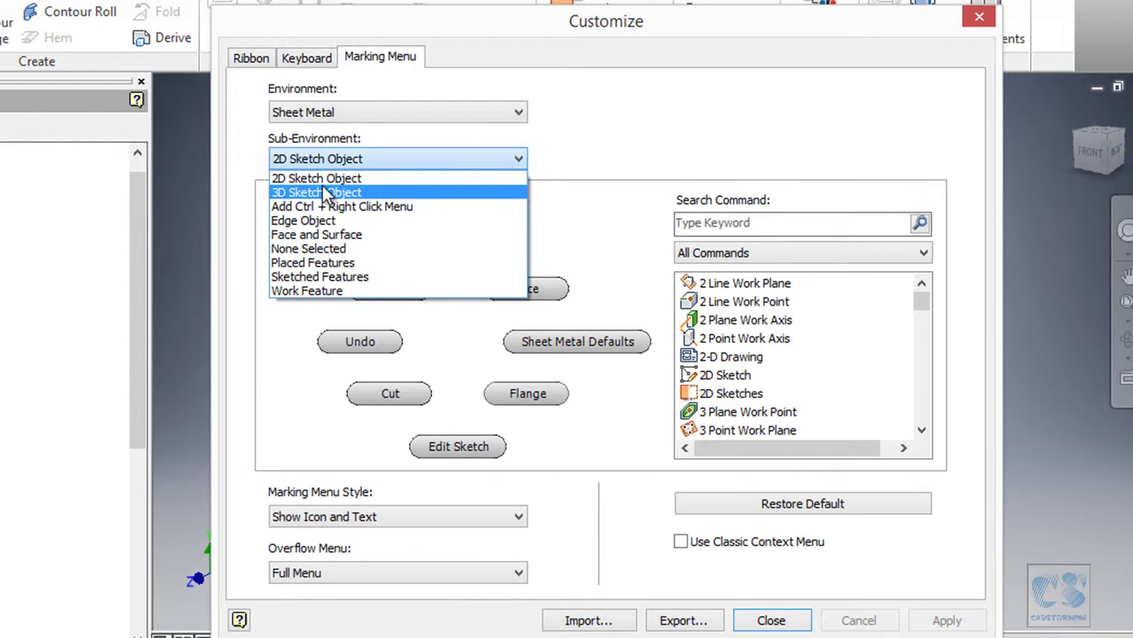
left_click(309, 249)
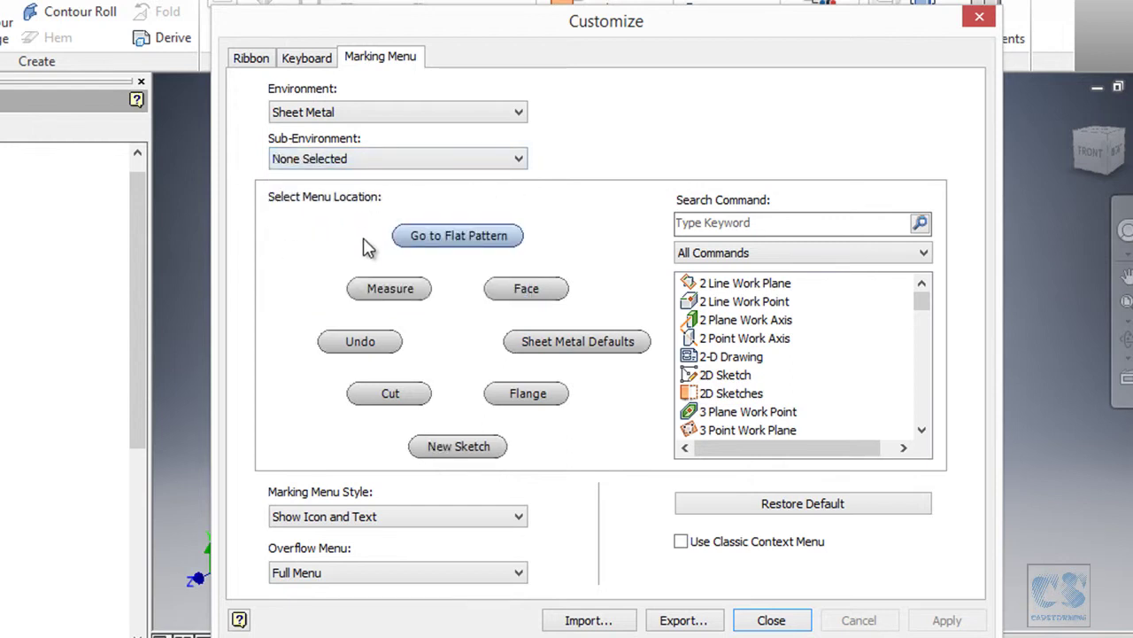
Step: Replace Measure with the Lofted Flange command in the Sheet Metal marking menu for None Selected
left_click(389, 290)
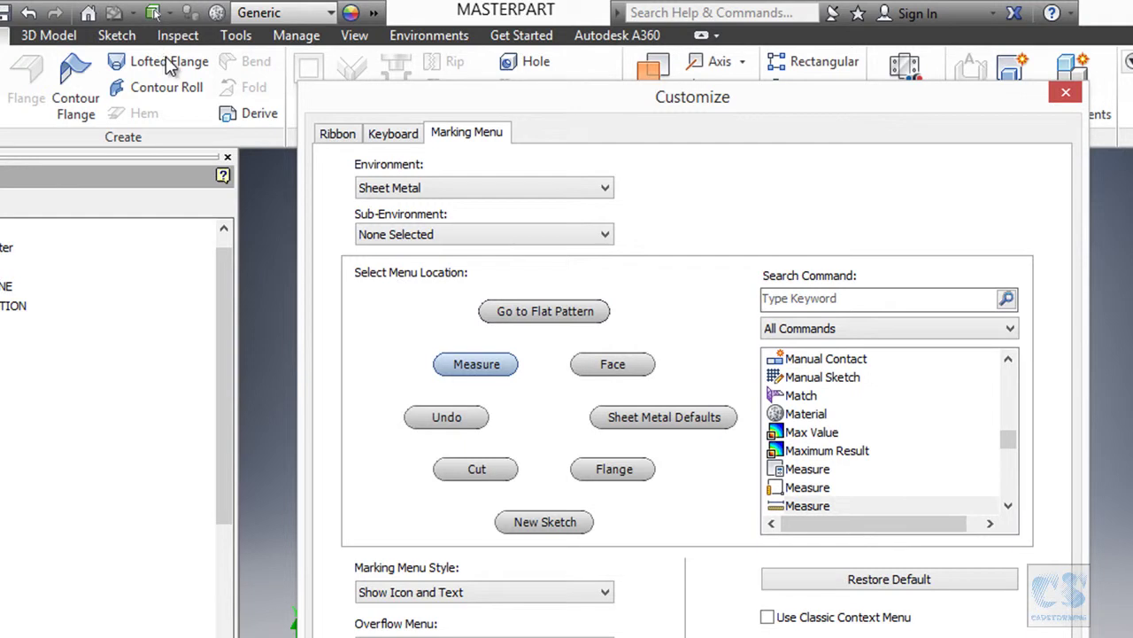
left_click(804, 299)
type("lofted")
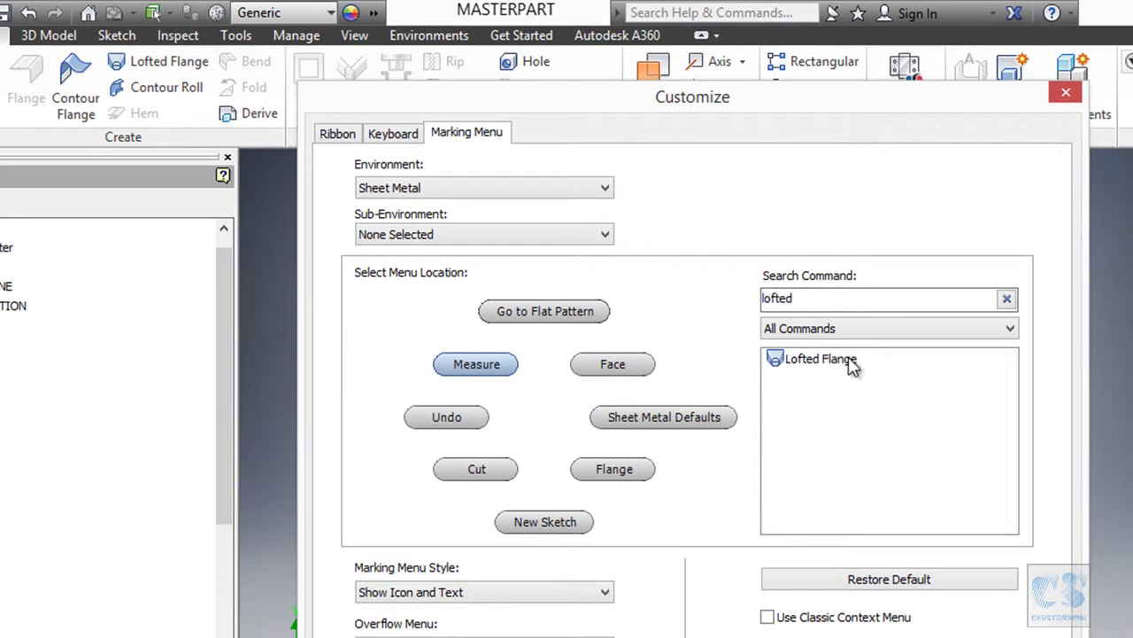
left_click(849, 361)
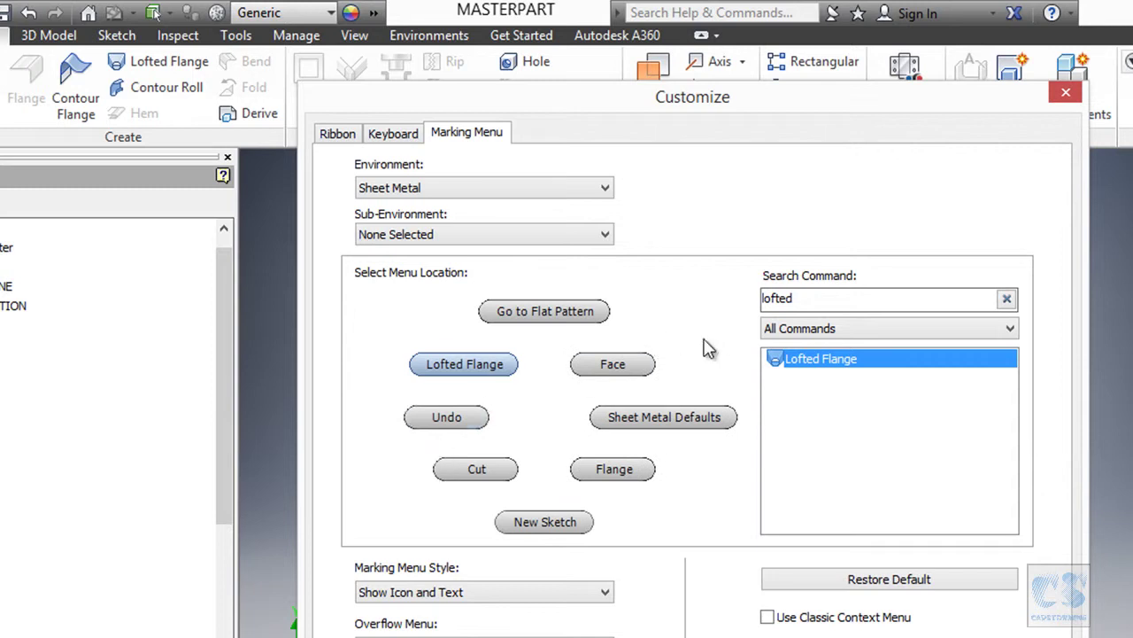
Step: Replace Undo with the Parameters command, save the customization, and check the marking menu in MASTERPART
left_click(439, 420)
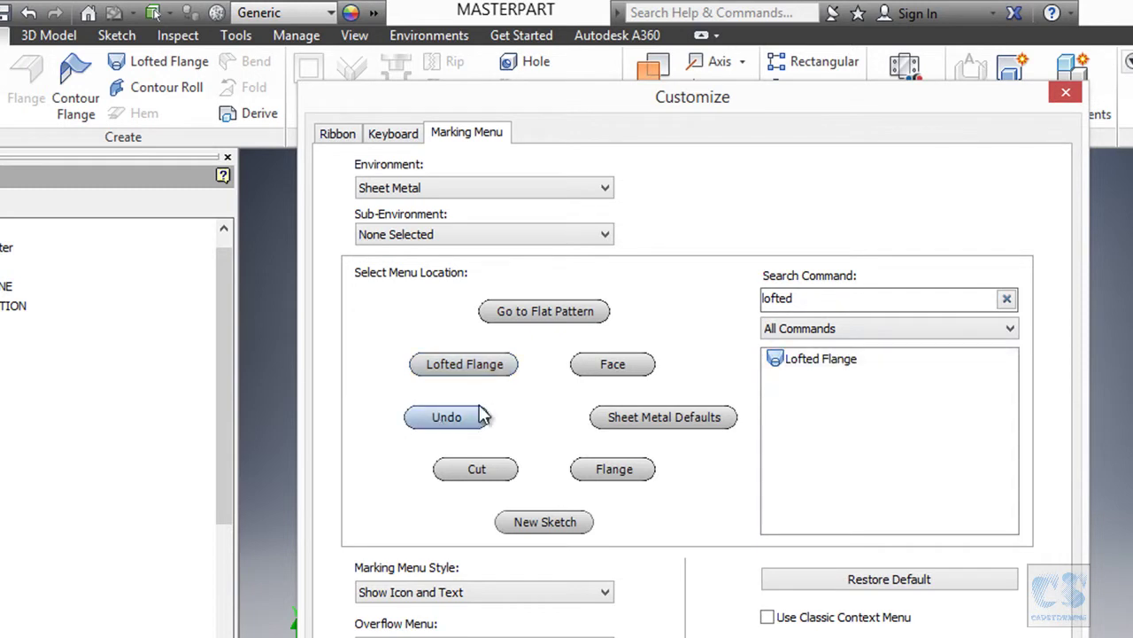
left_click_drag(822, 298, 739, 296)
type("p")
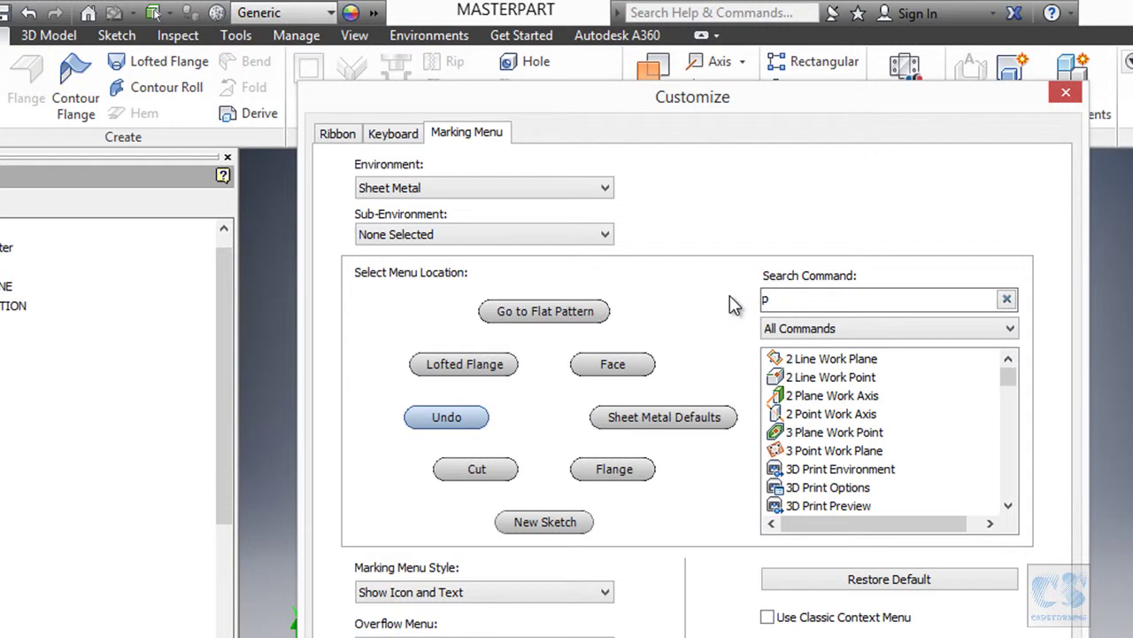
type("ar")
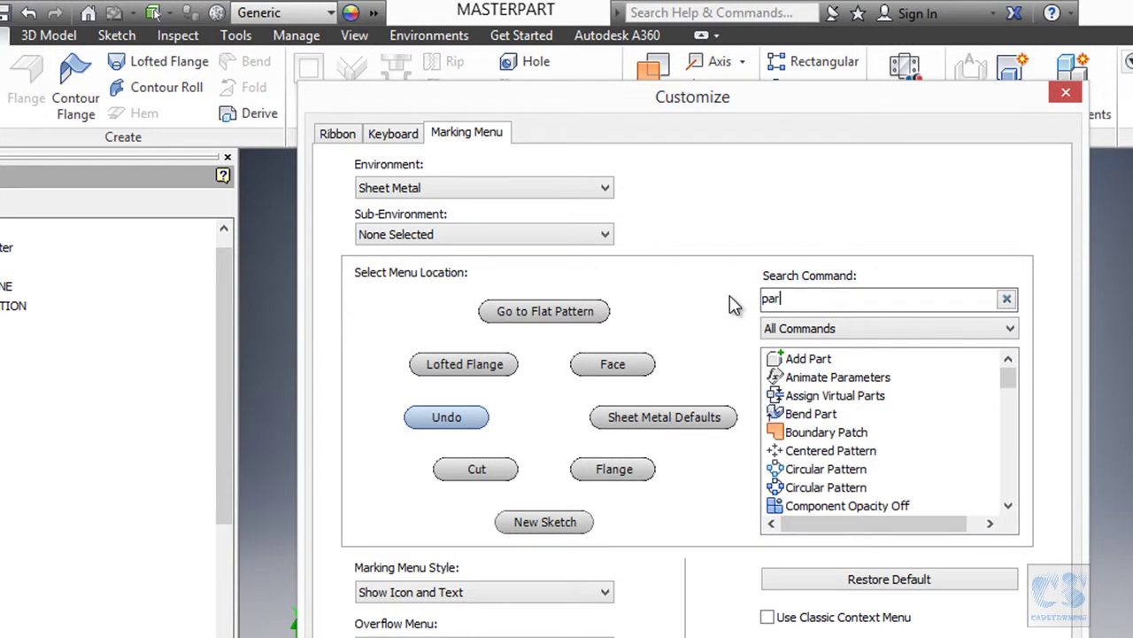
type("a")
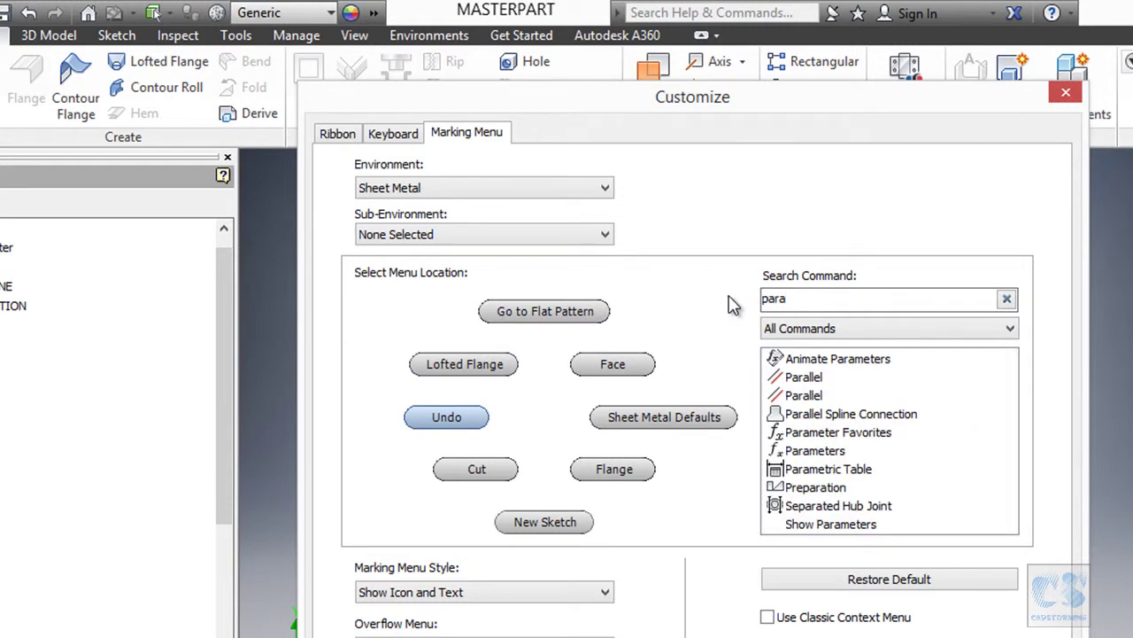
left_click(802, 452)
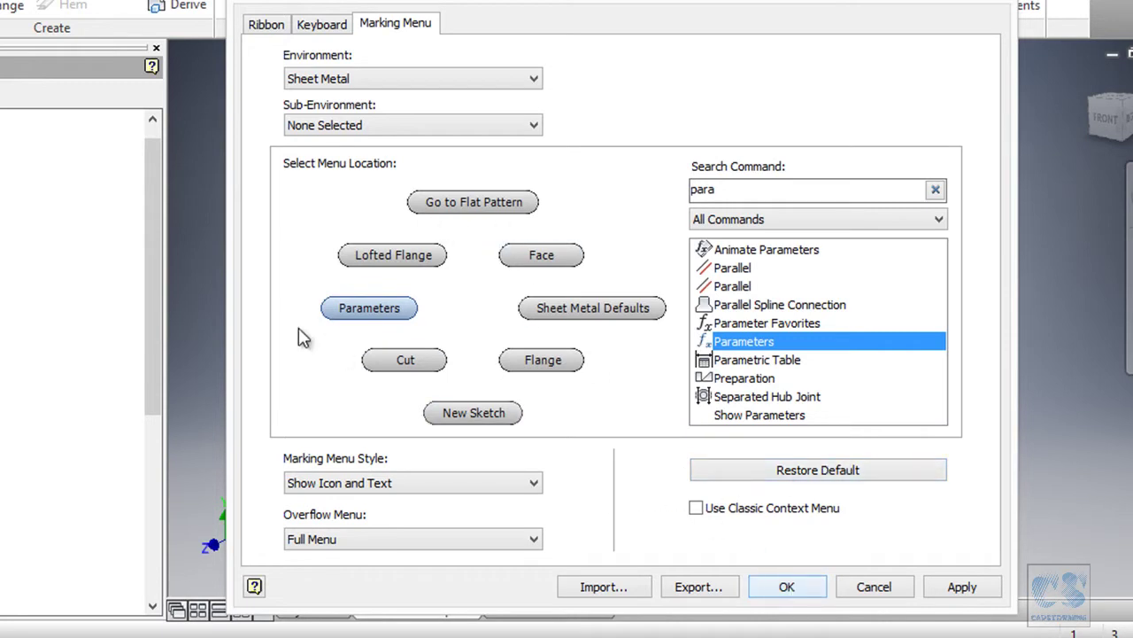
left_click(801, 587)
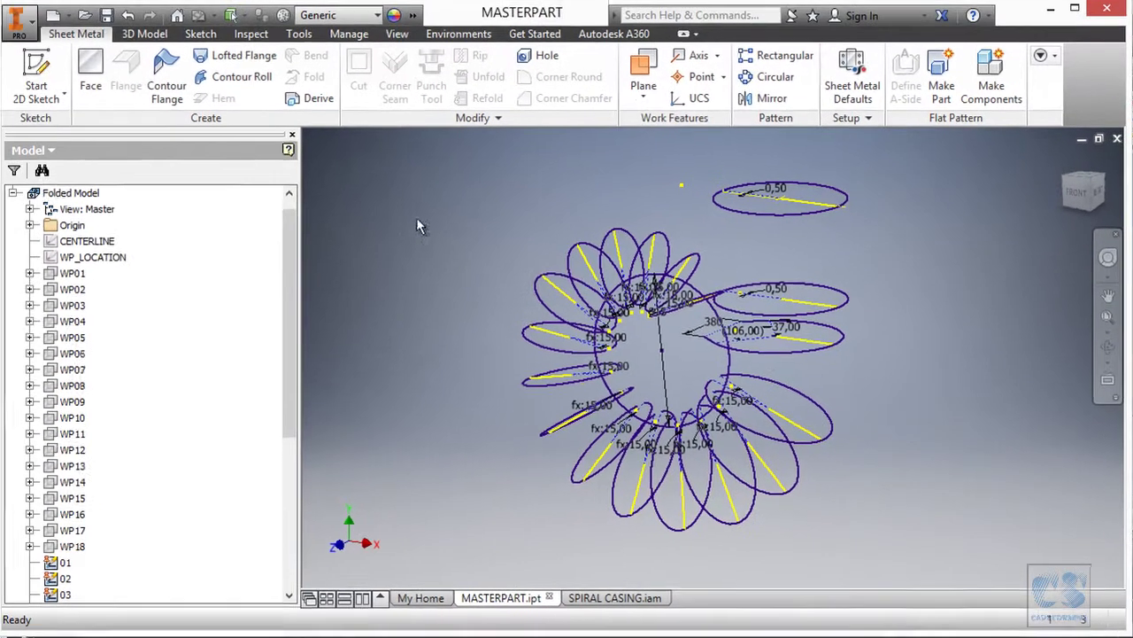
right_click(409, 240)
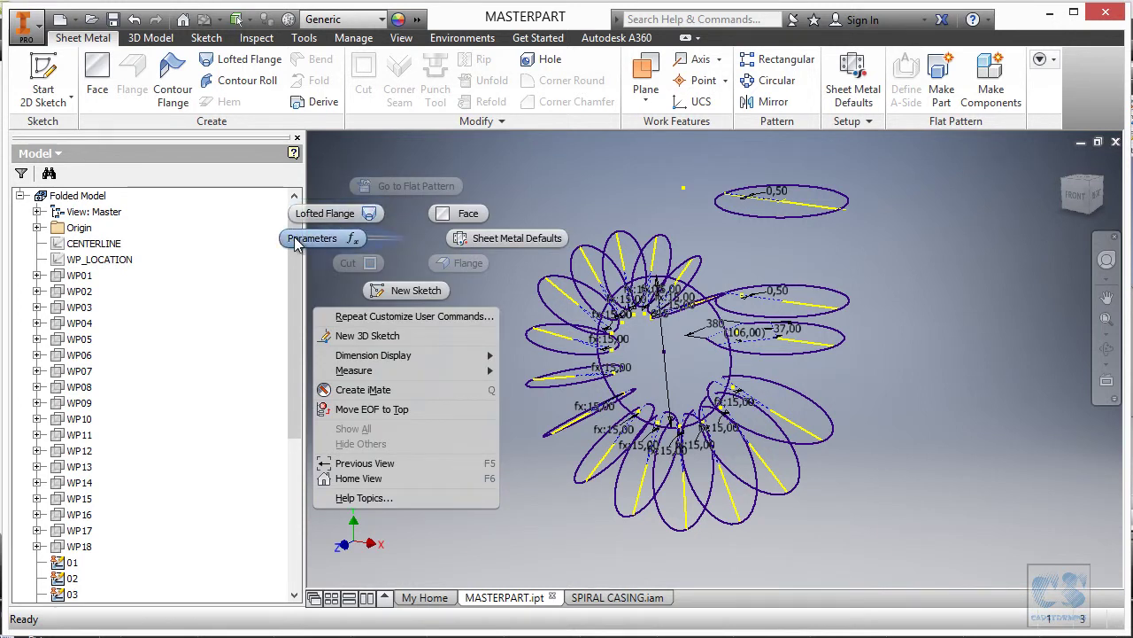
left_click(404, 254)
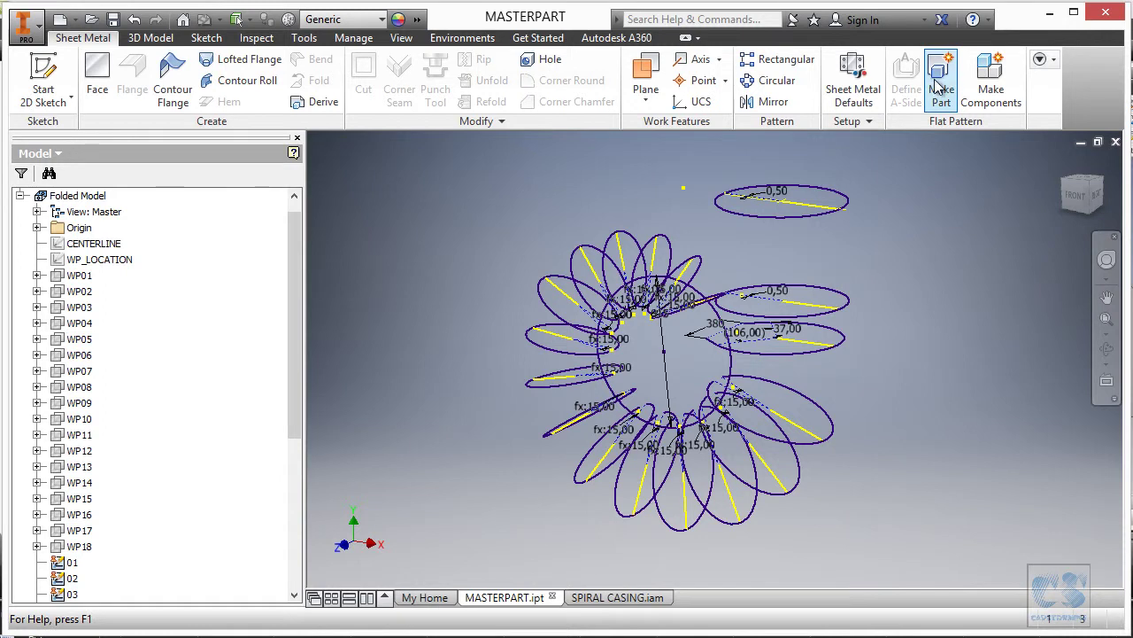
Step: Replace New Sketch with the Make Part command in the Sheet Metal marking menu and save the customization
right_click(411, 117)
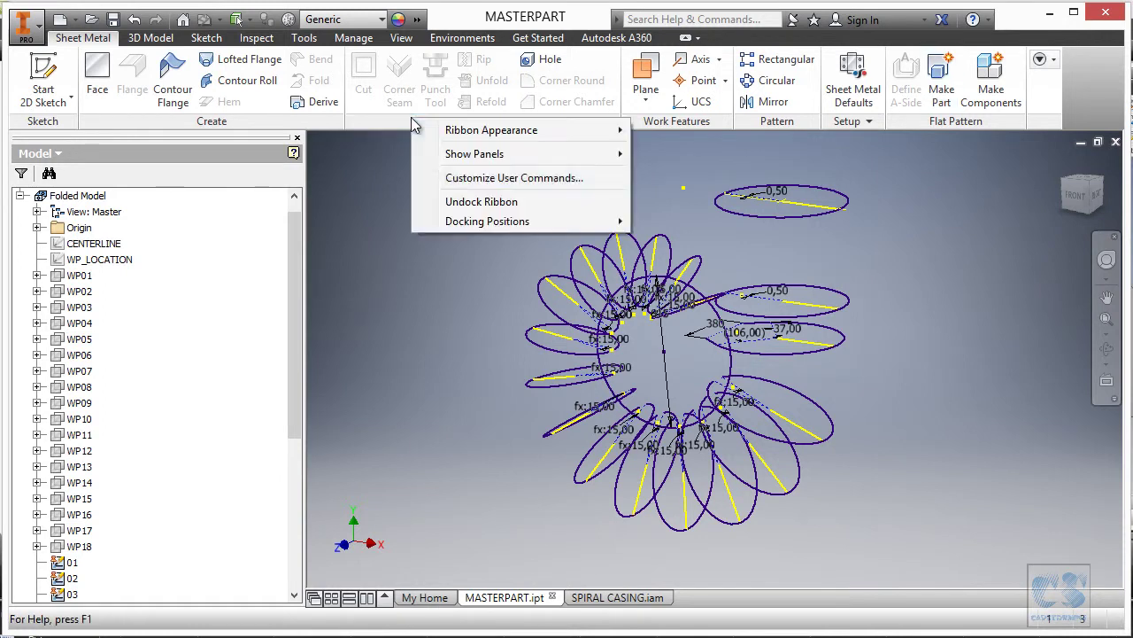
left_click(481, 180)
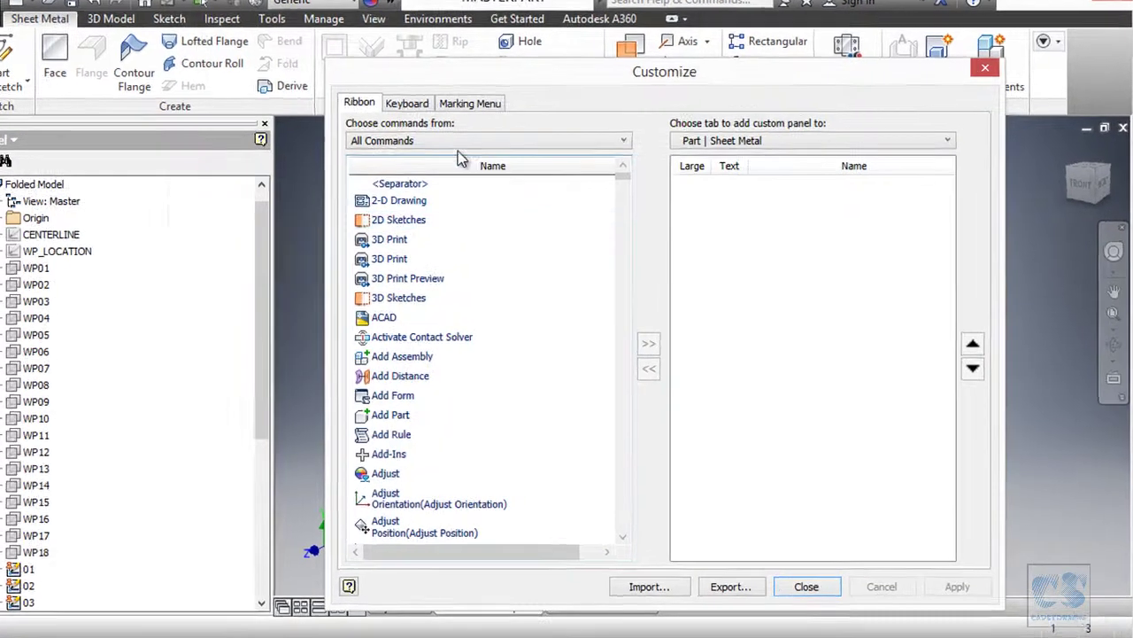
left_click(472, 109)
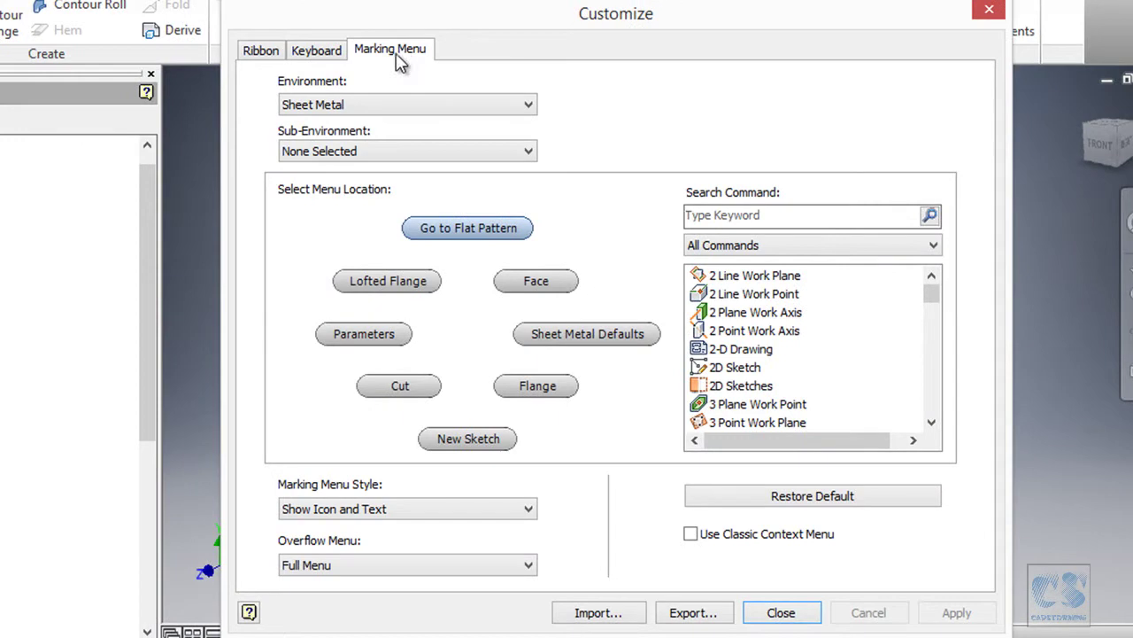
left_click(470, 439)
left_click(727, 219)
type("make")
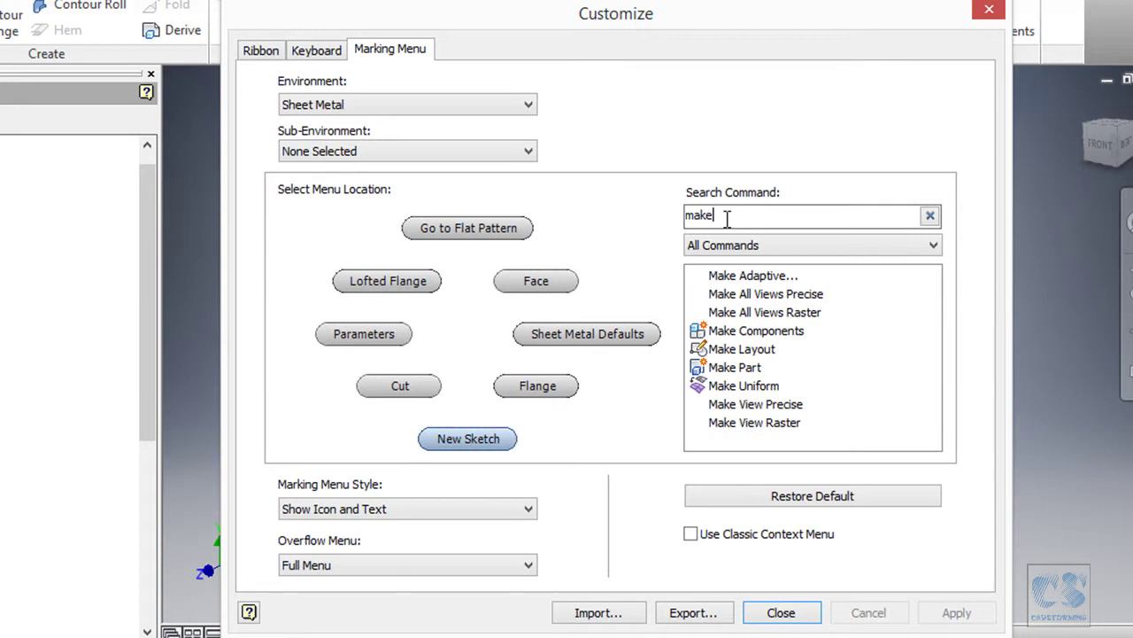
left_click(735, 367)
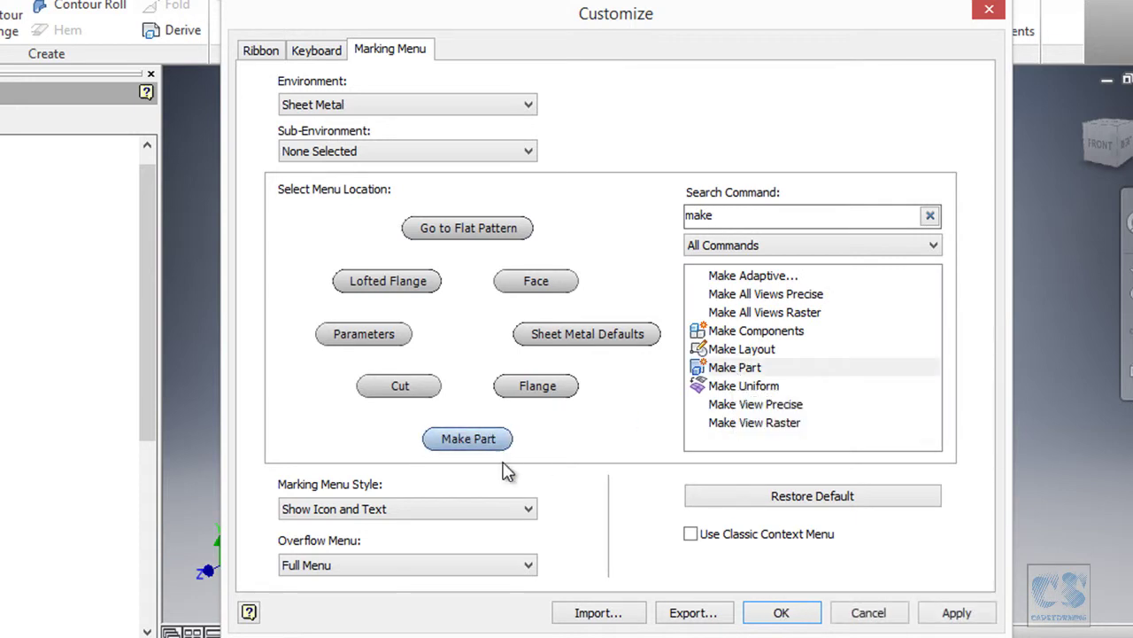
left_click(783, 611)
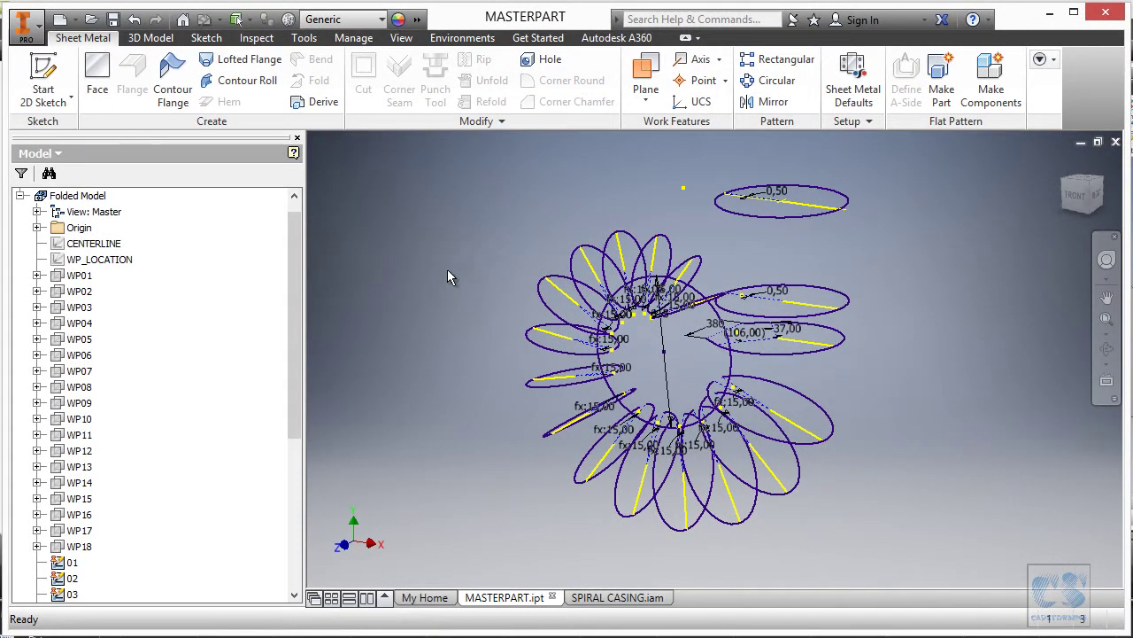
Step: Start Make Part from MASTERPART and include sketches 02, 03 and RING_OPENING in the derived part
right_click(447, 270)
left_click(454, 321)
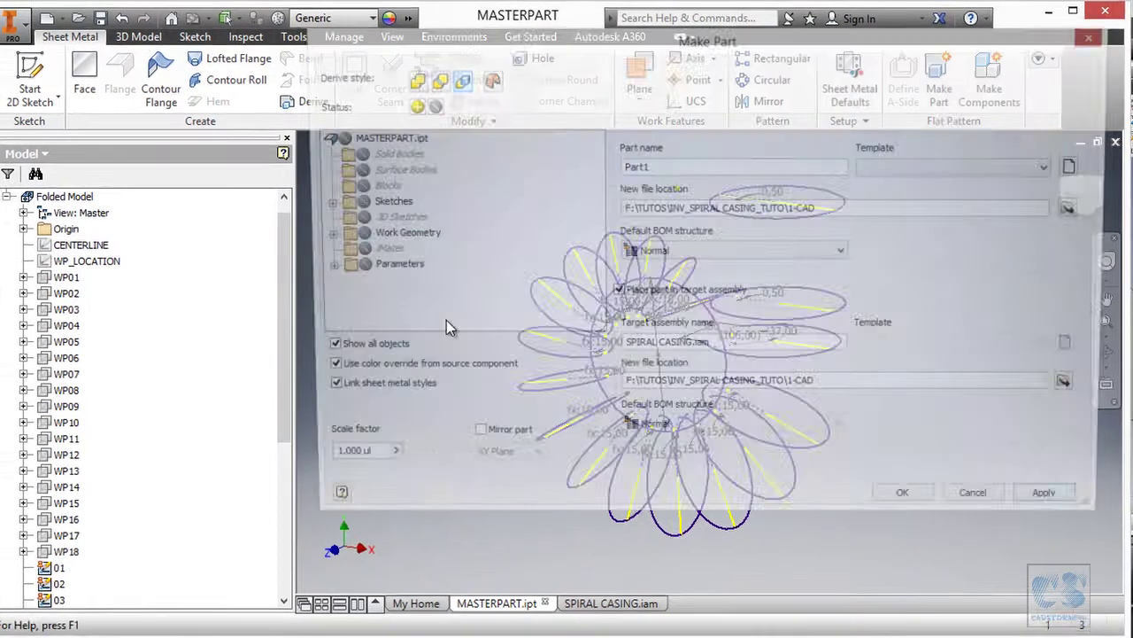
left_click(151, 220)
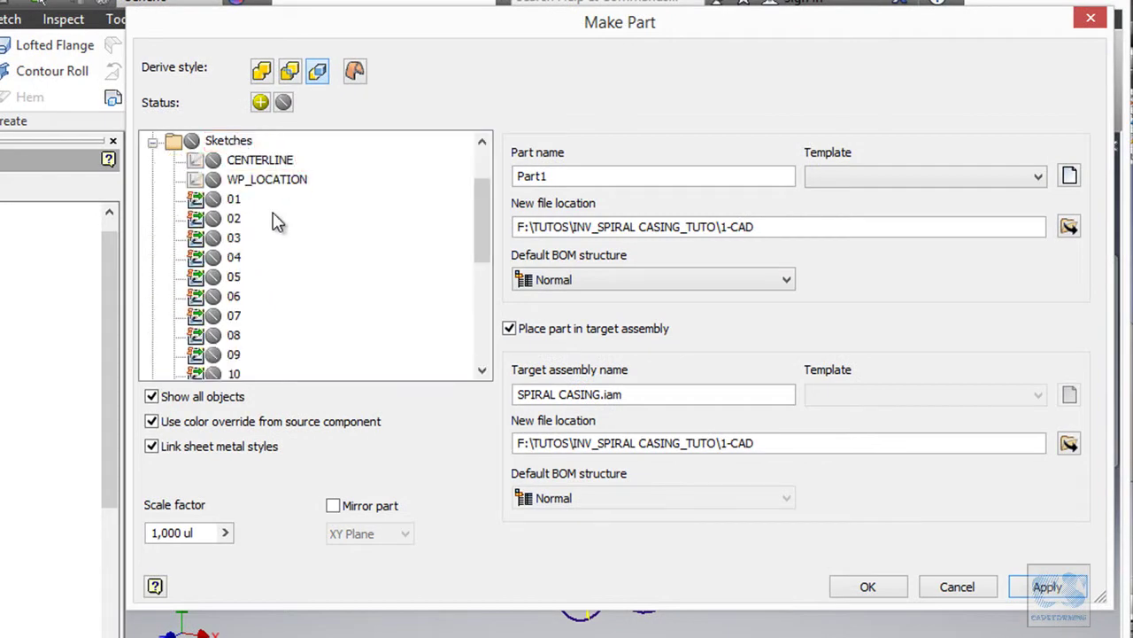
left_click(212, 217)
left_click(212, 237)
left_click_drag(483, 228, 475, 339)
left_click(214, 277)
Step: Include the Thickness model parameter in the derived part
left_click(152, 356)
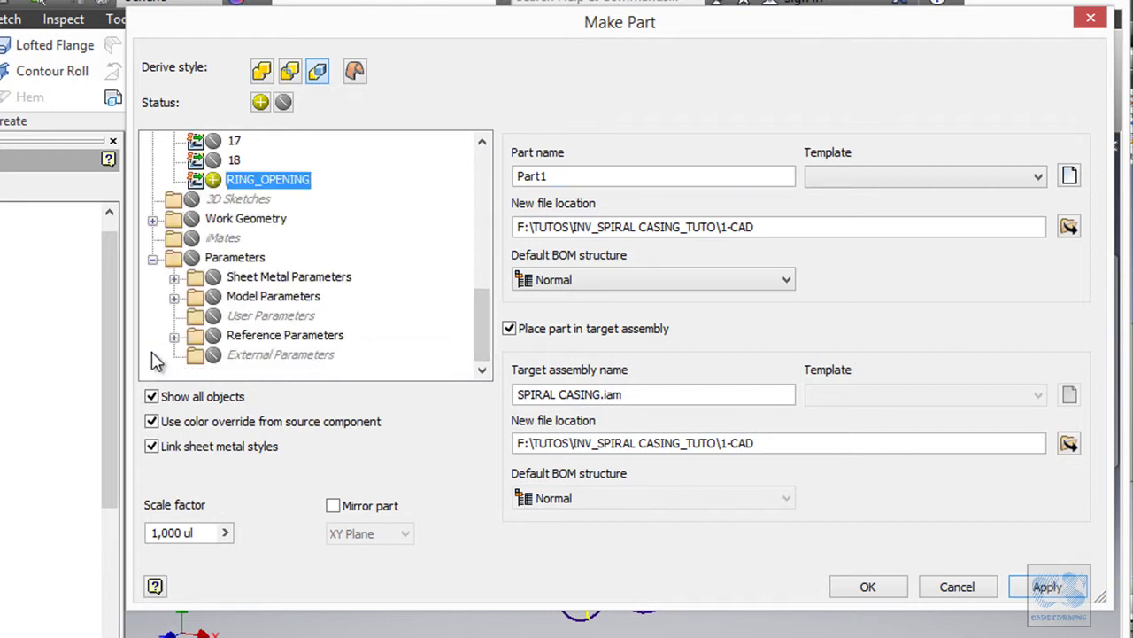
left_click(228, 163)
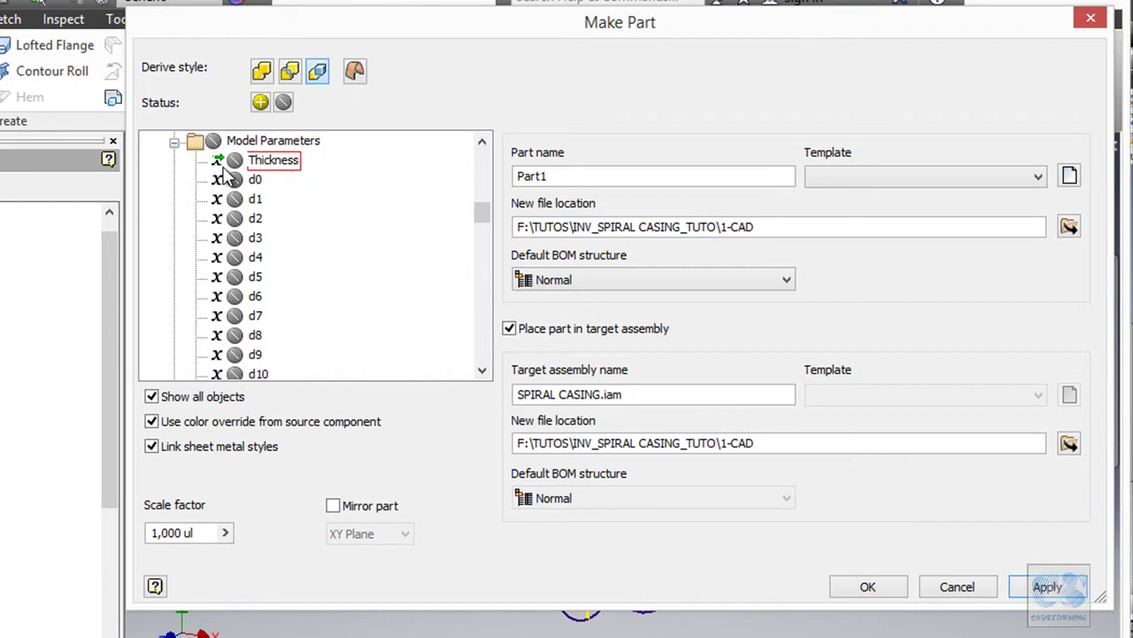
left_click(233, 161)
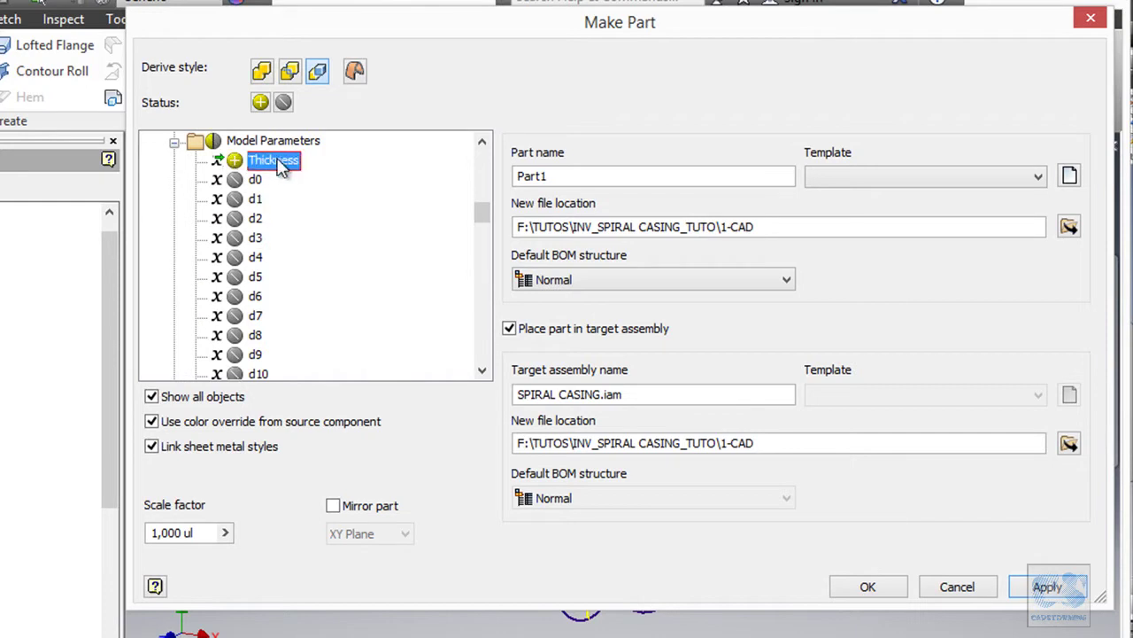
left_click(174, 142)
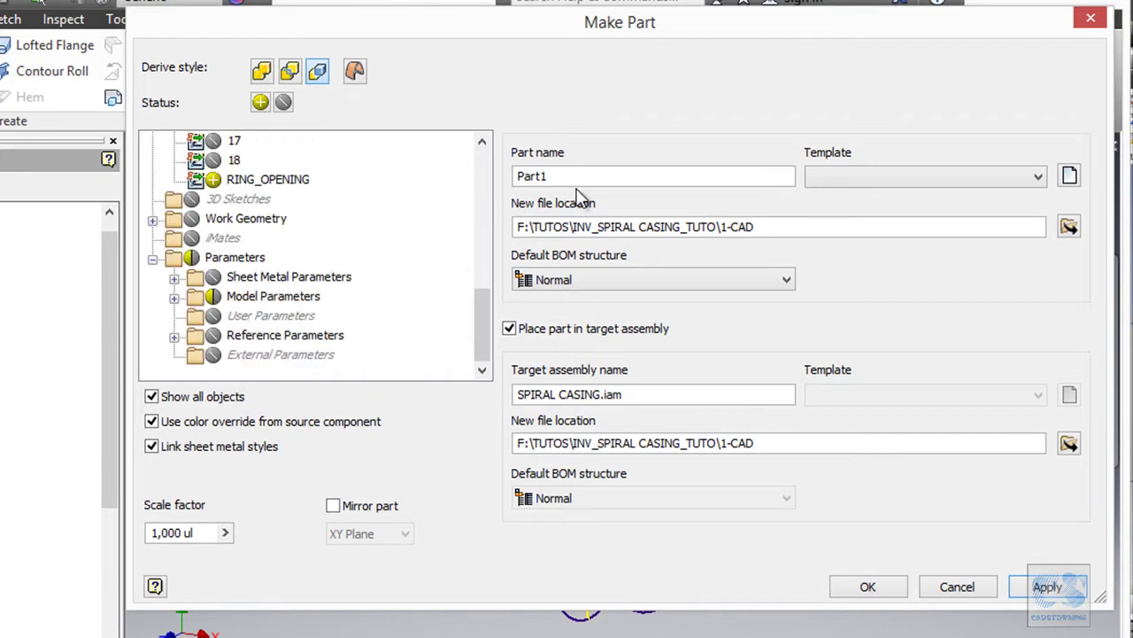
Step: Name the derived part 0203, assign the Sheet Metal (mm).ipt template, and create it in the SPIRAL CASING assembly
left_click_drag(586, 174, 503, 179)
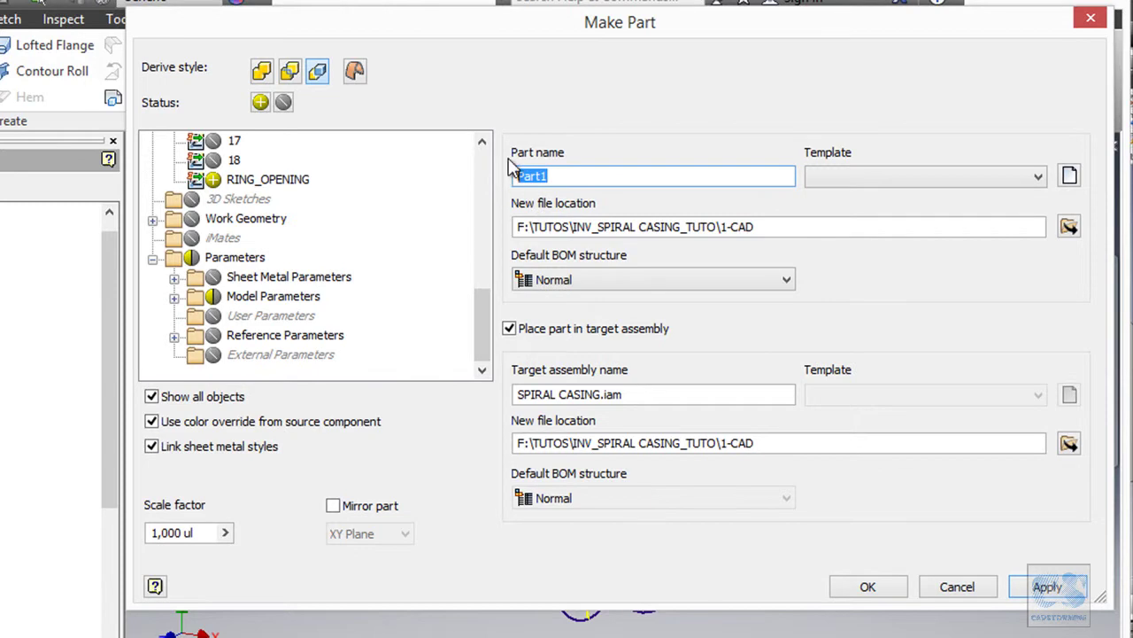
type("0203")
left_click(892, 175)
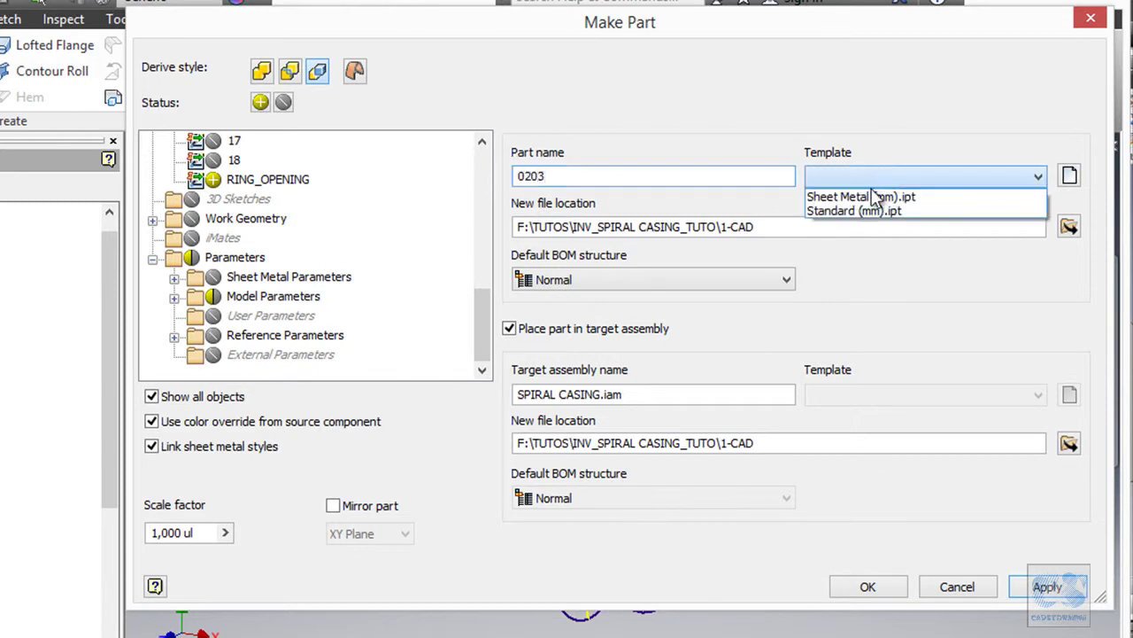
left_click(876, 192)
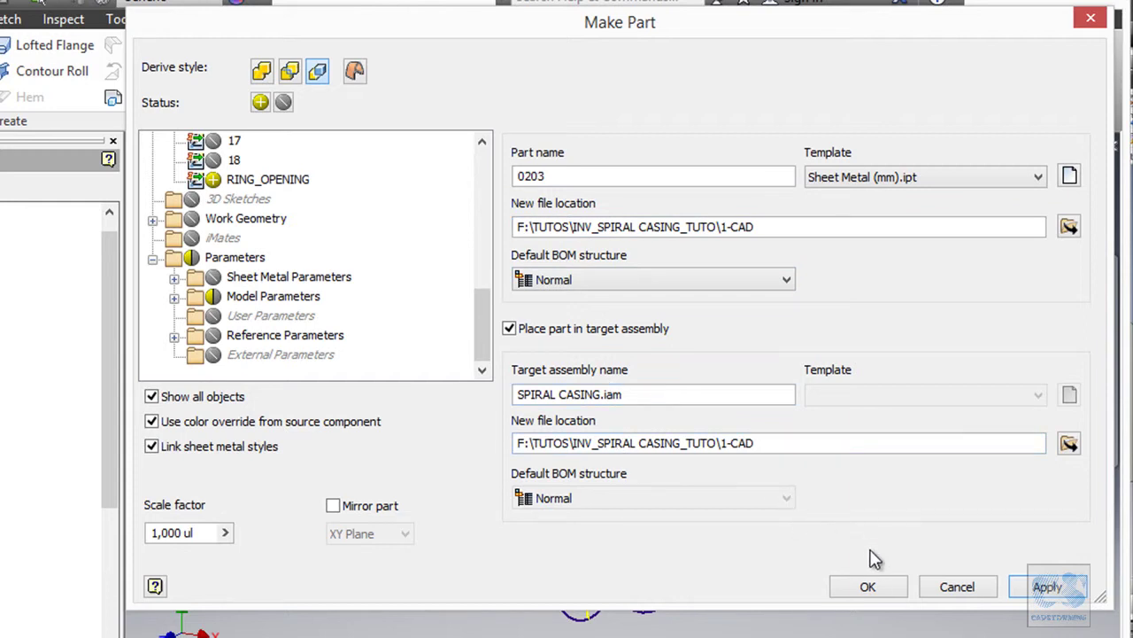
left_click(872, 587)
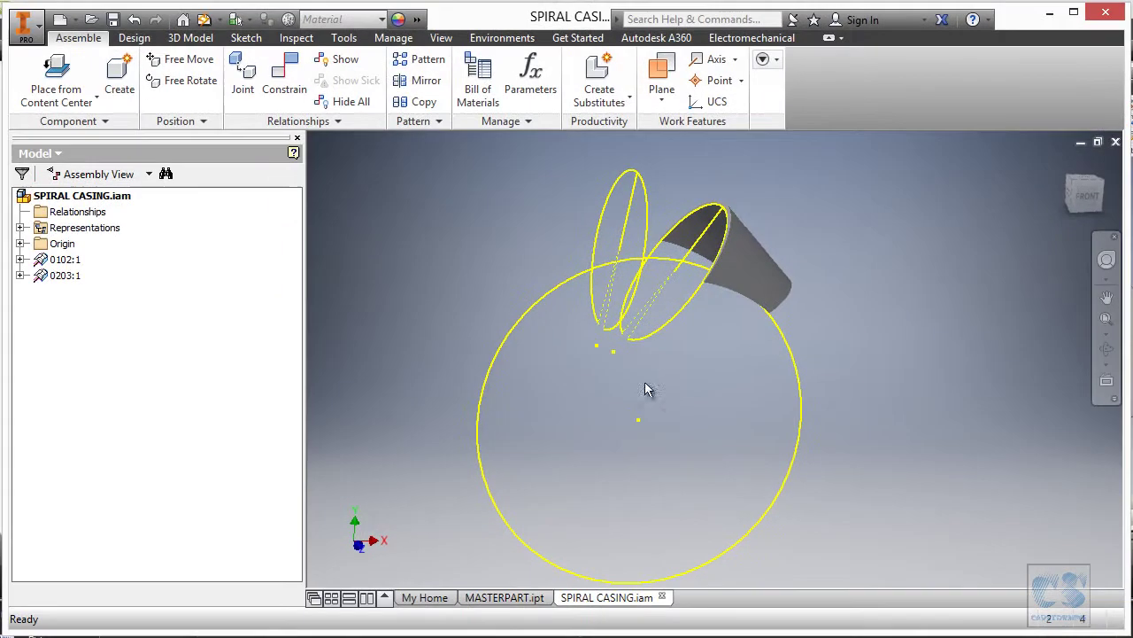
Step: Open part 0203 for in-place editing within the SPIRAL CASING assembly
mouse_move(636, 200)
middle_mouse_down("shift")
mouse_move(790, 180)
mouse_move(867, 198)
mouse_move(889, 190)
mouse_move(795, 189)
middle_mouse_up("shift")
left_click(778, 197)
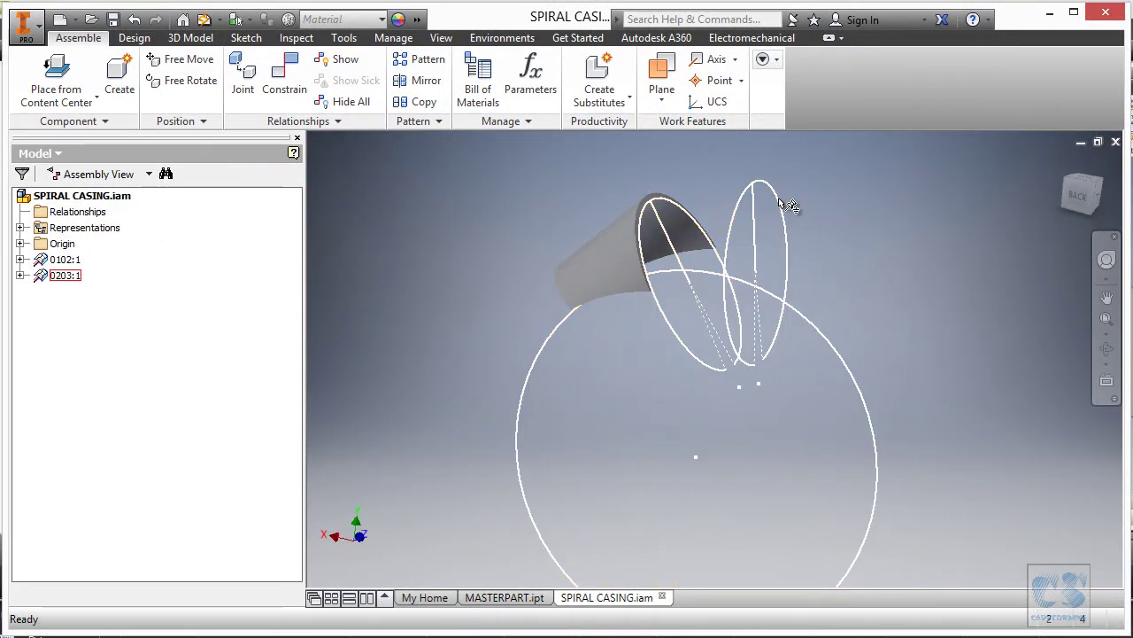
double_click(784, 208)
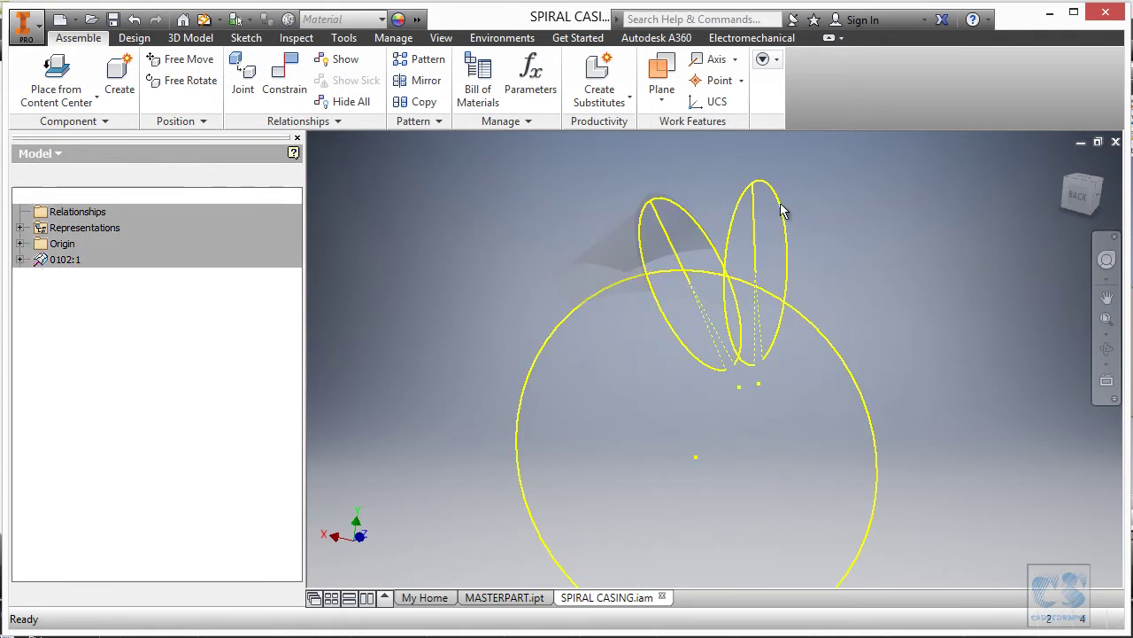
Step: Create a Lofted Flange in part 0203 between its two derived oval section profiles, using the Die Formed output
mouse_move(864, 199)
middle_mouse_down("shift")
mouse_move(900, 250)
mouse_move(905, 241)
middle_mouse_up("shift")
right_click(877, 216)
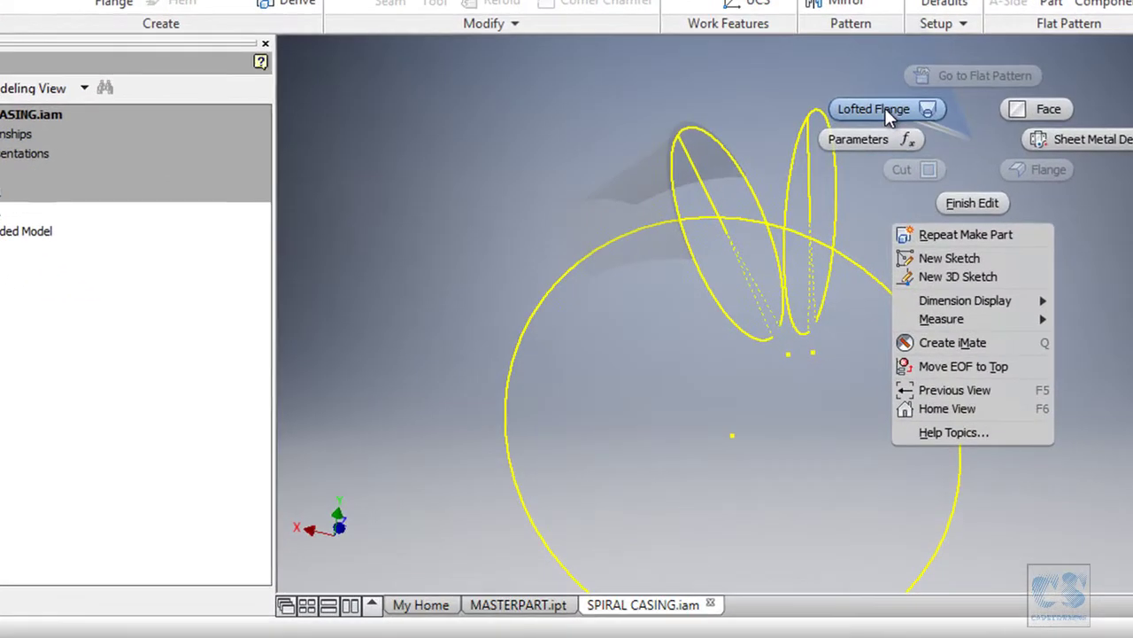
left_click(884, 108)
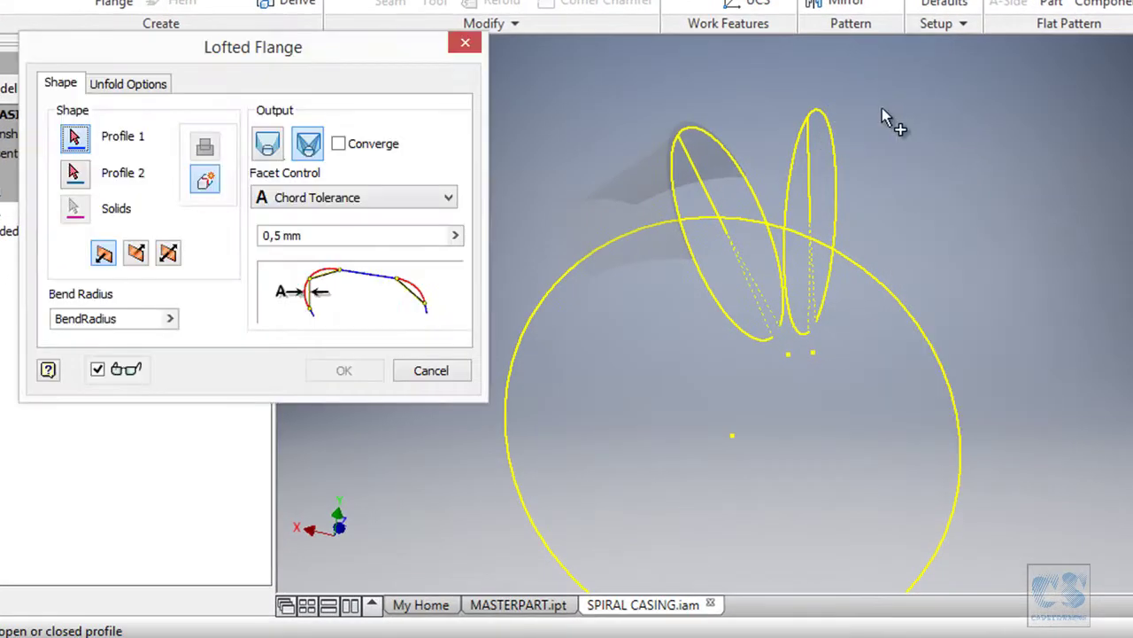
left_click(835, 142)
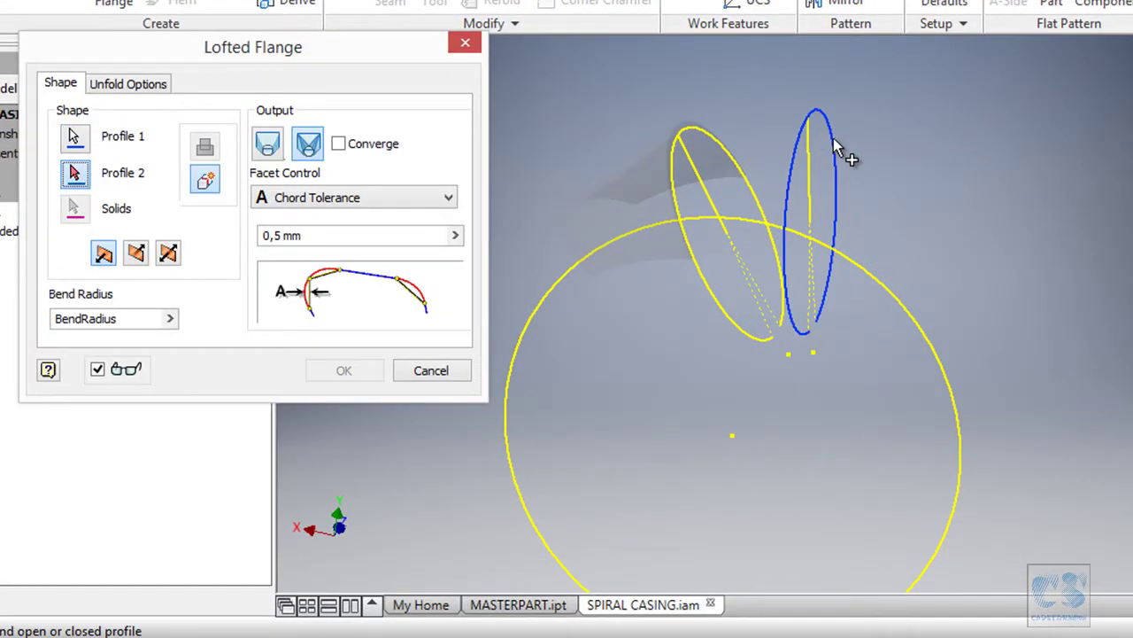
left_click(758, 202)
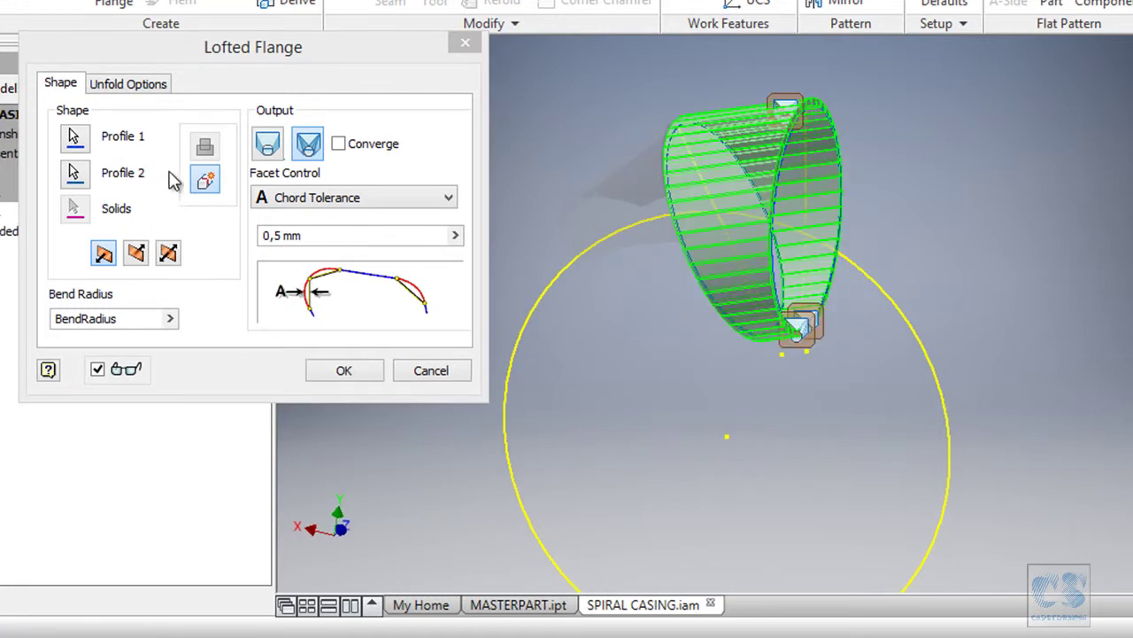
left_click(310, 147)
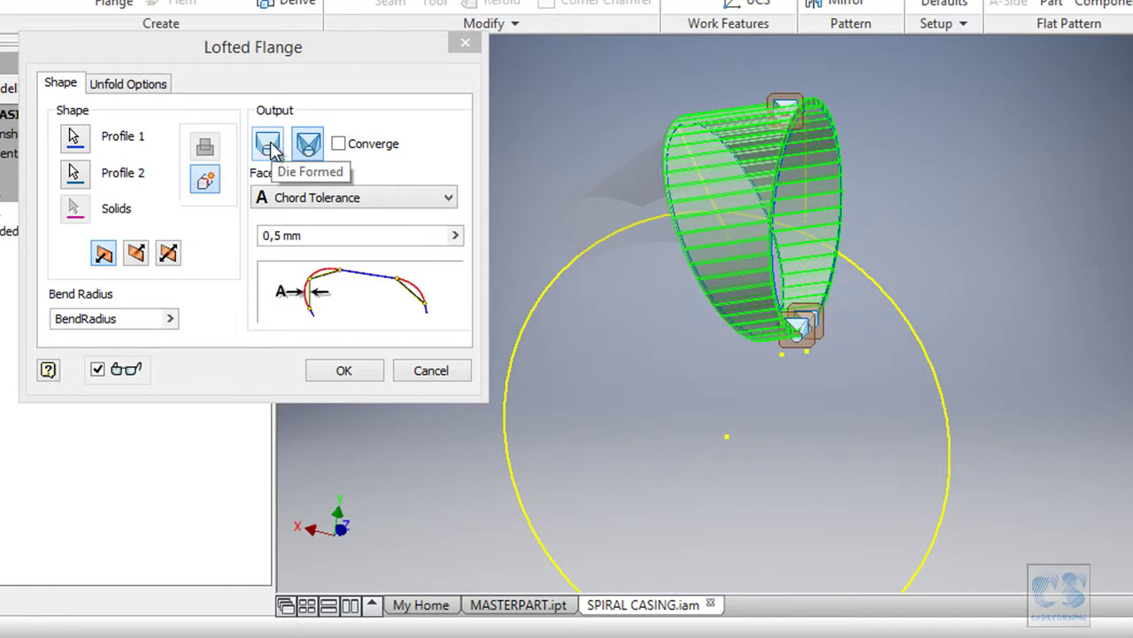
left_click(269, 147)
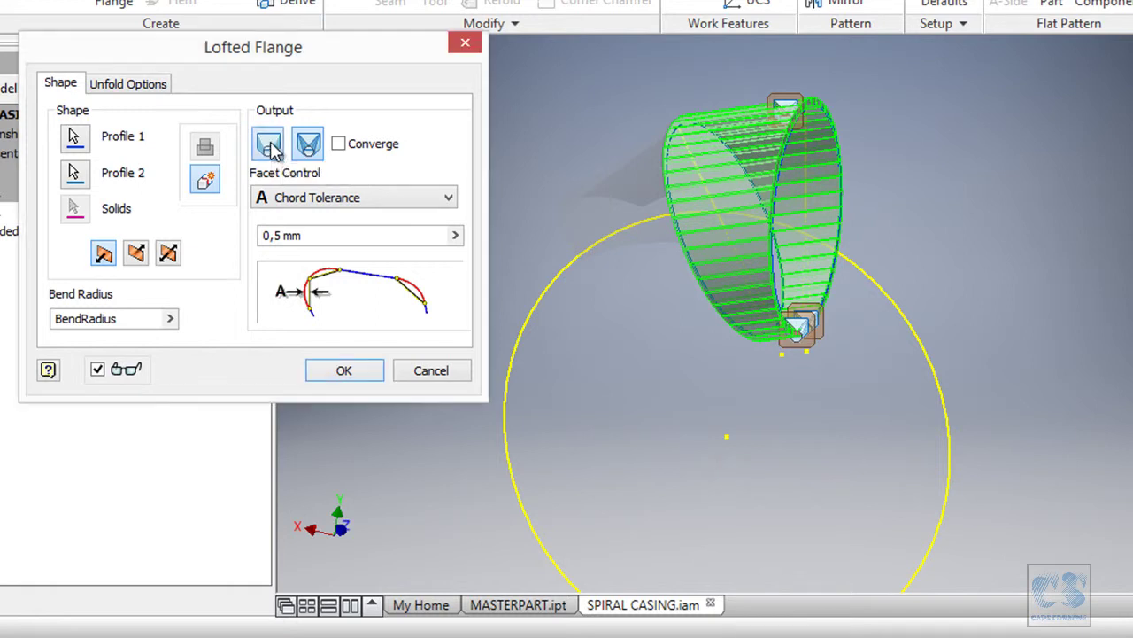
left_click(343, 370)
middle_click_drag(387, 331, 936, 185, "shift")
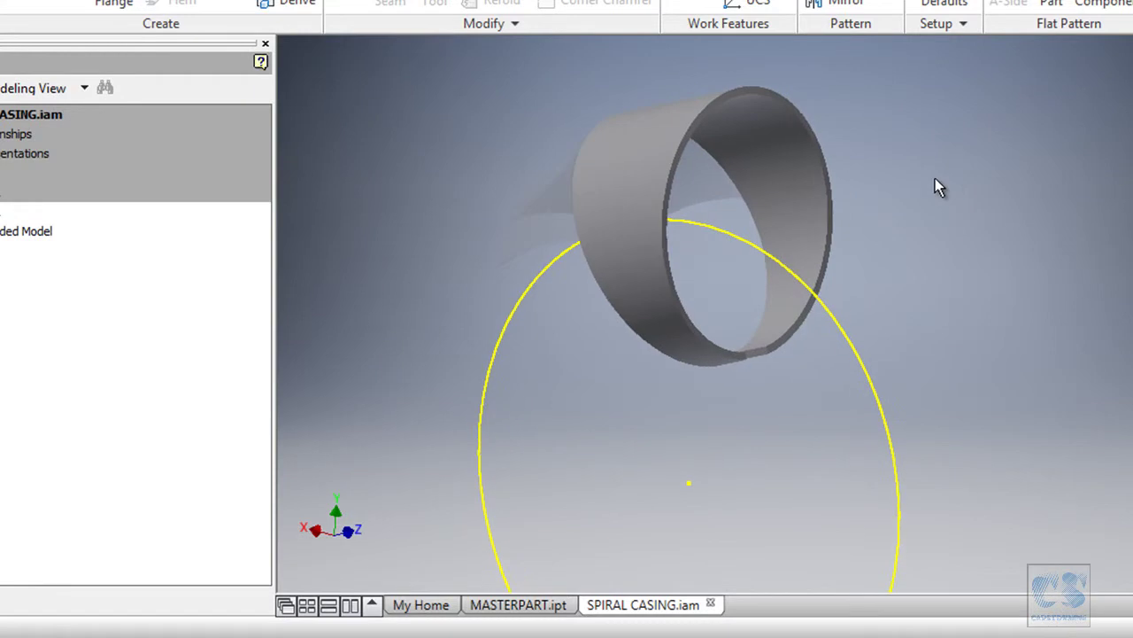
Step: Cut the lofted segment of part 0203 with the ring-opening circle, using a distance of 650 mm symmetric to both sides
right_click(935, 178)
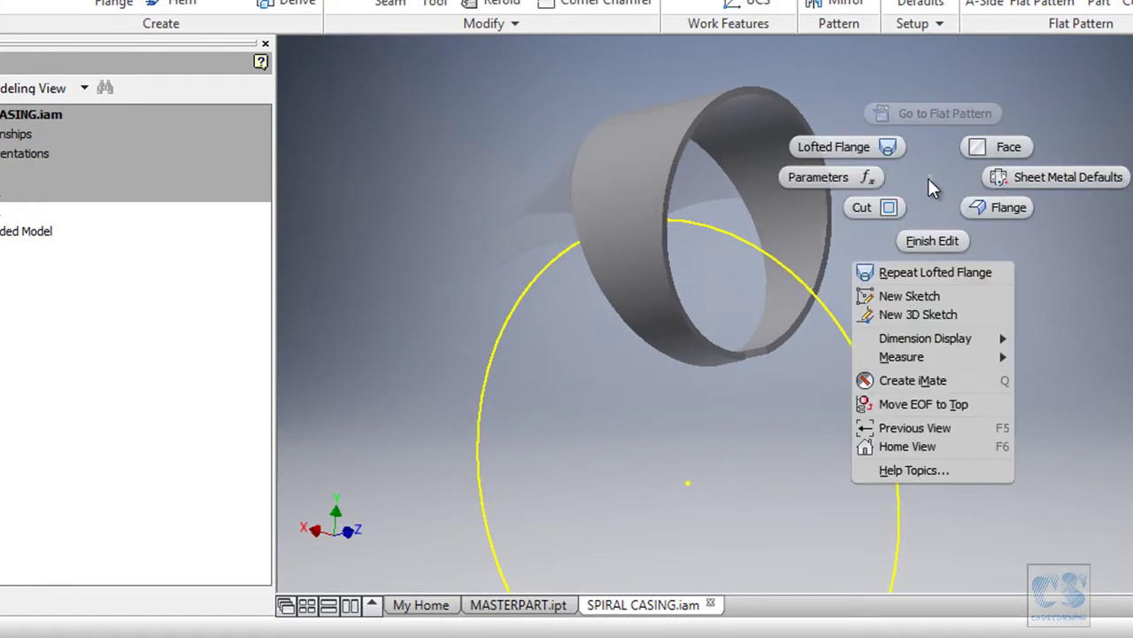
left_click(888, 207)
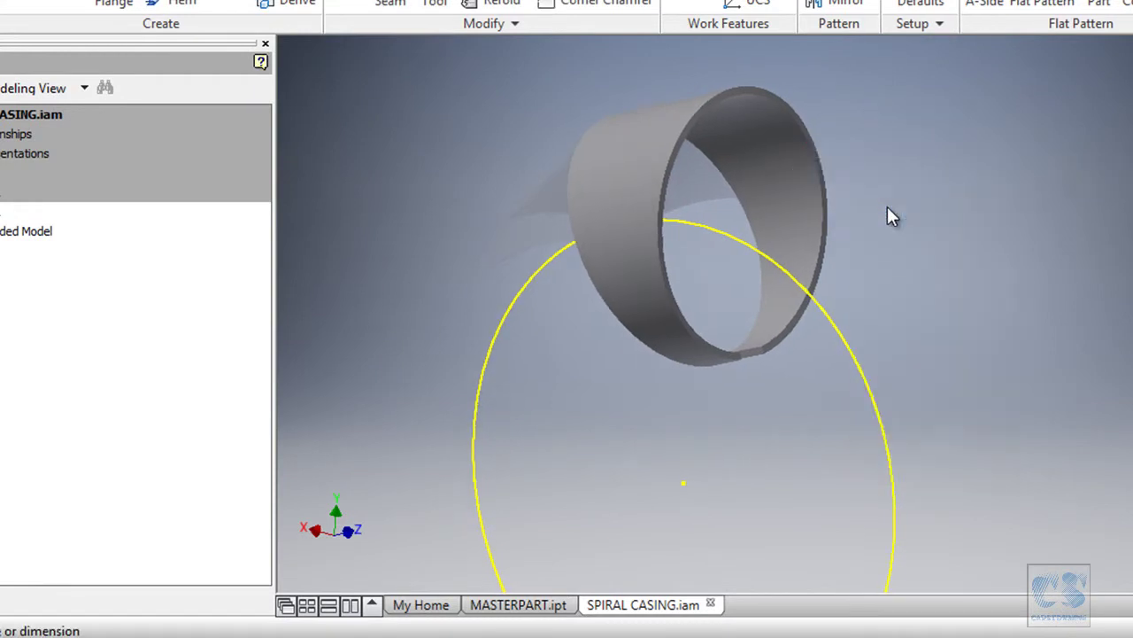
left_click(604, 156)
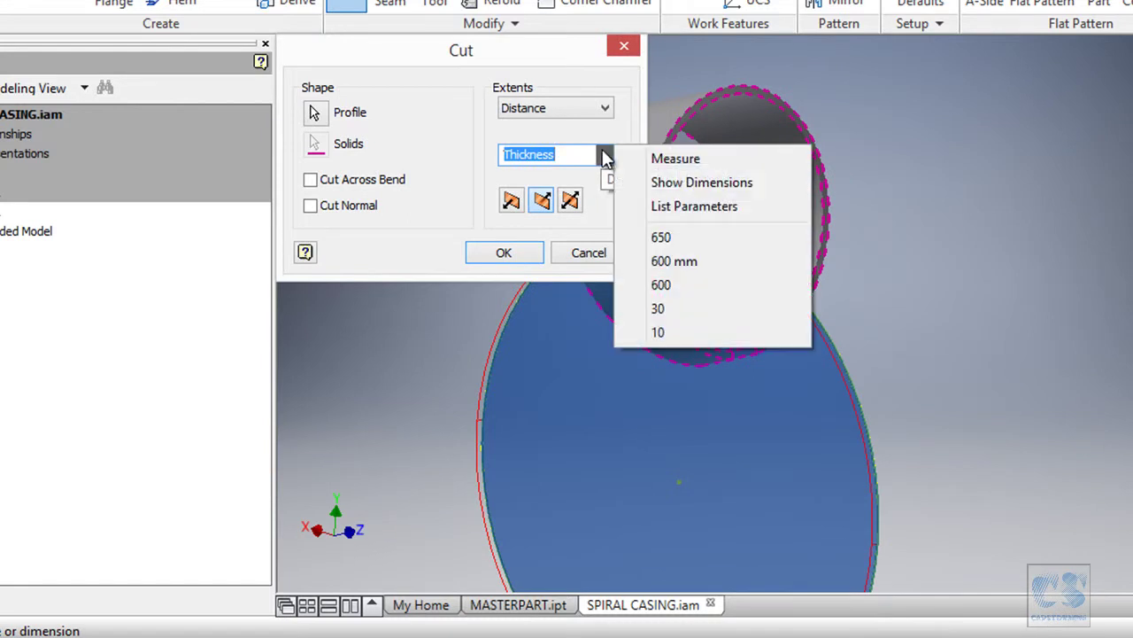
left_click(662, 237)
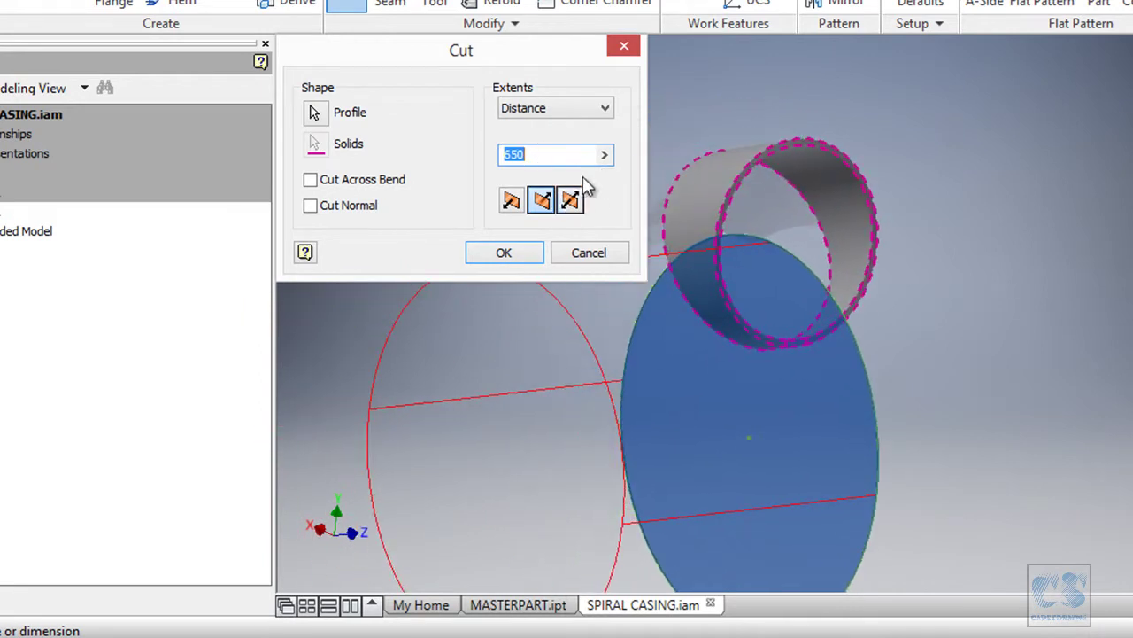
left_click(571, 201)
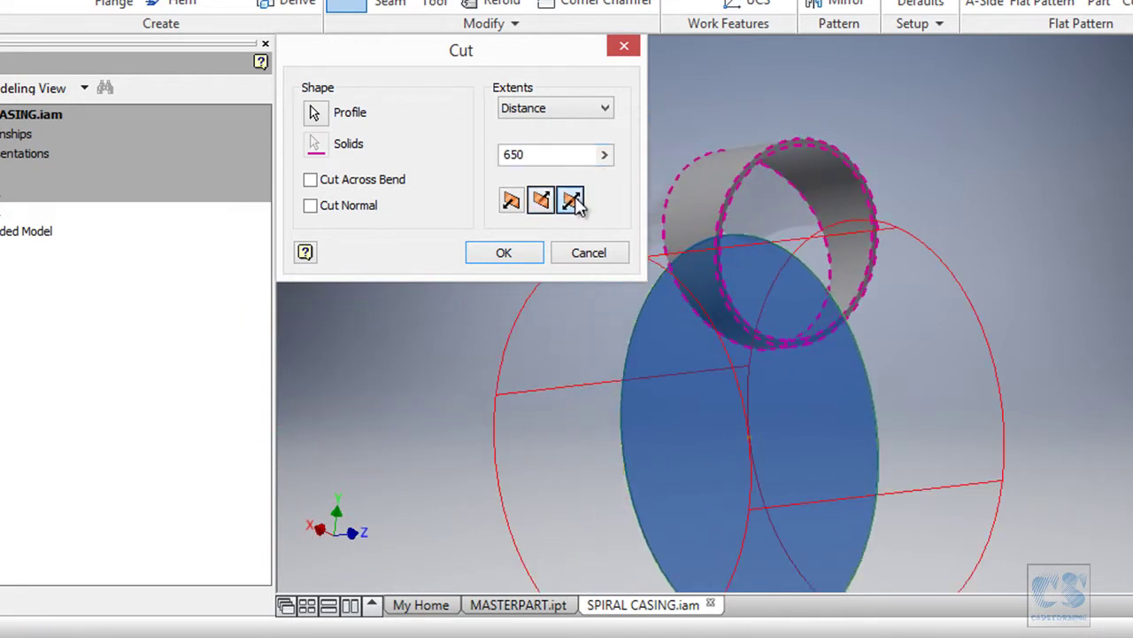
left_click(504, 253)
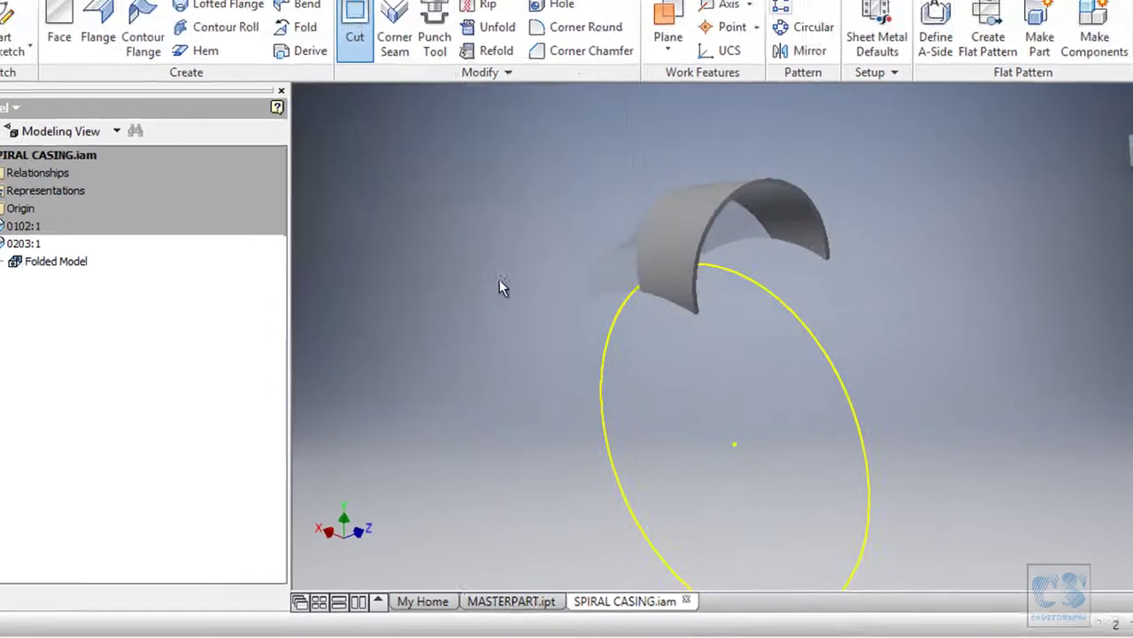
Step: Link the sheet metal Thickness of part 0203 to the derived parameter Thickness_1 and return to the assembly
middle_click_drag(823, 267, 893, 269, "shift")
right_click(893, 268)
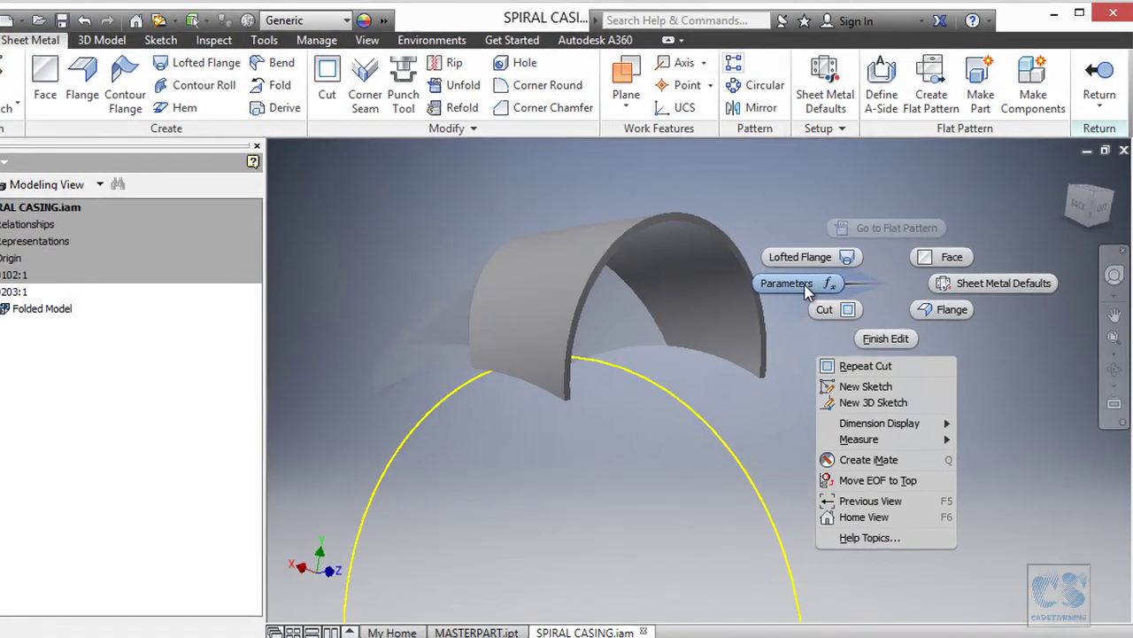
left_click(831, 270)
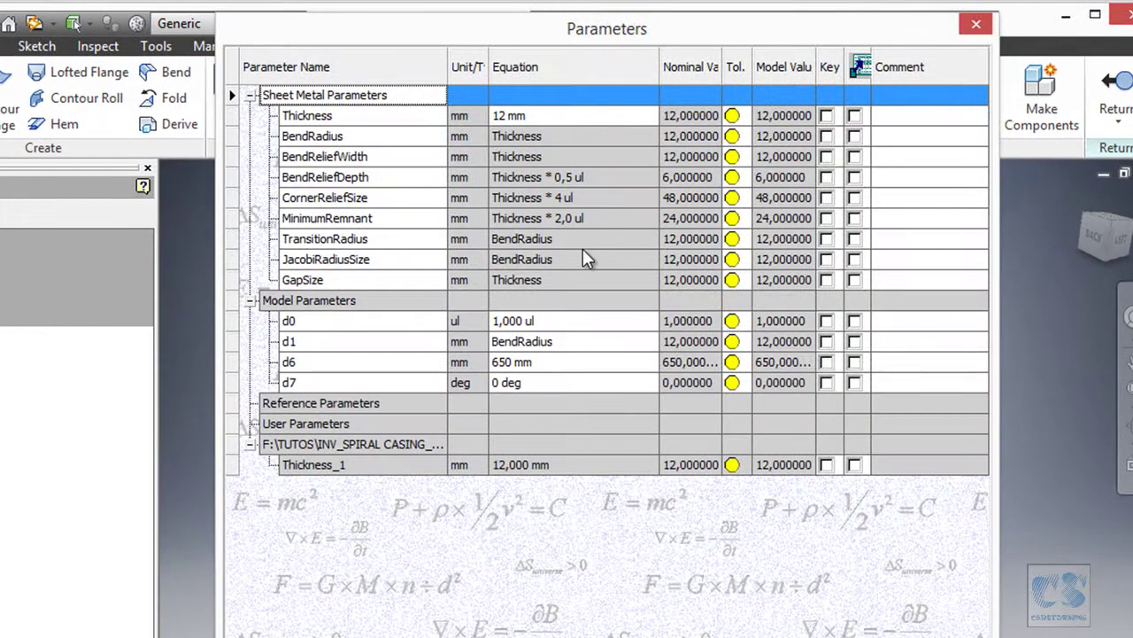
left_click(628, 117)
right_click(652, 116)
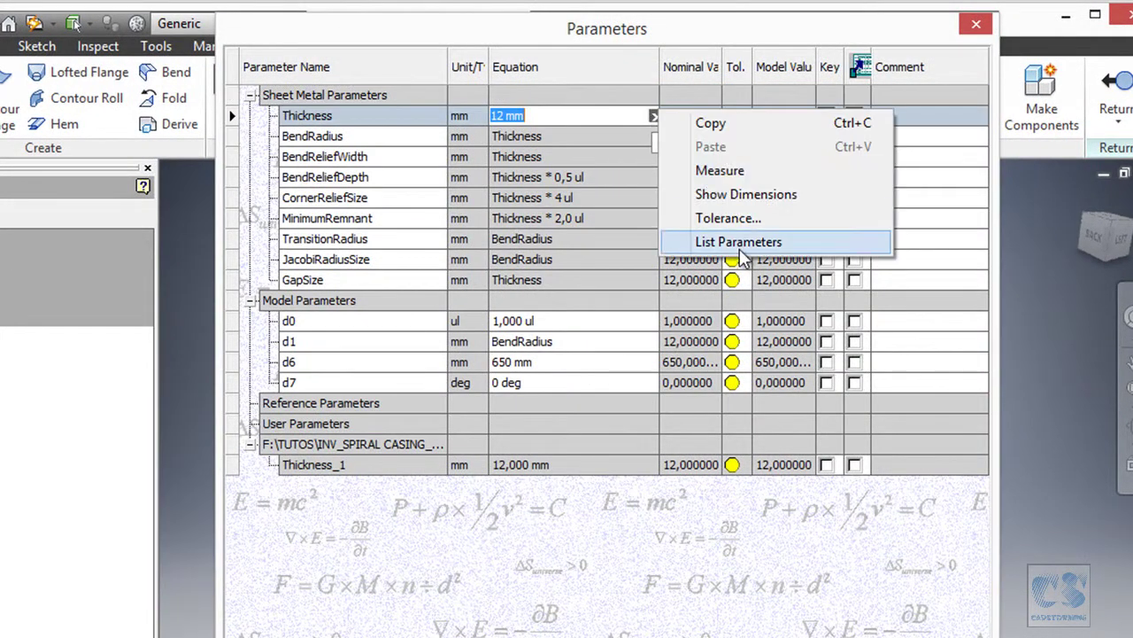
left_click(739, 245)
left_click(556, 282)
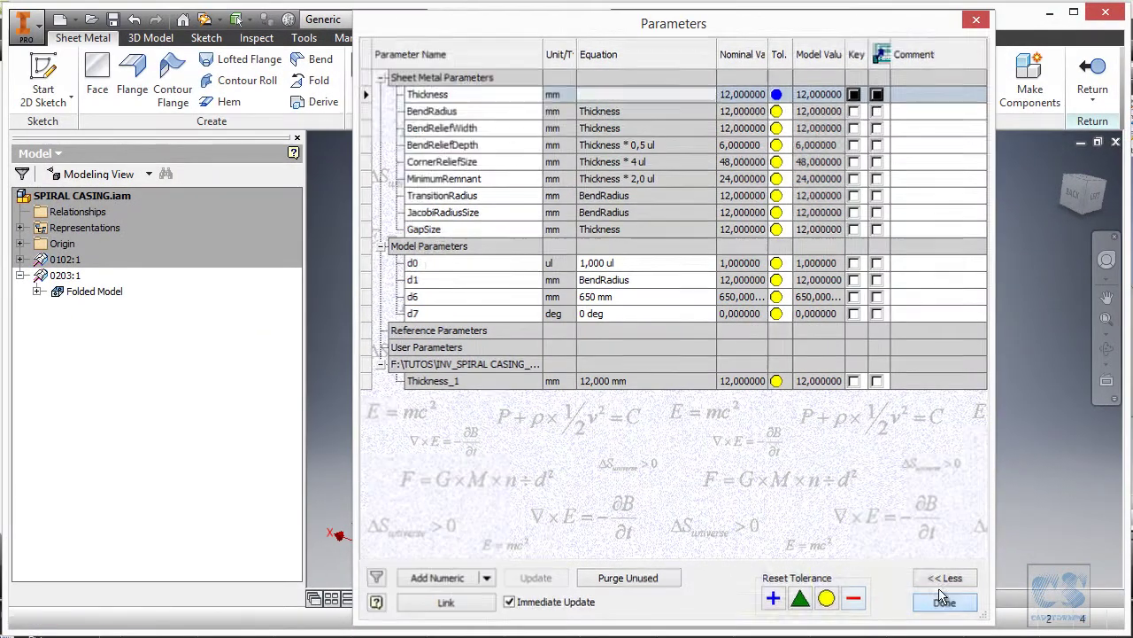
left_click(944, 603)
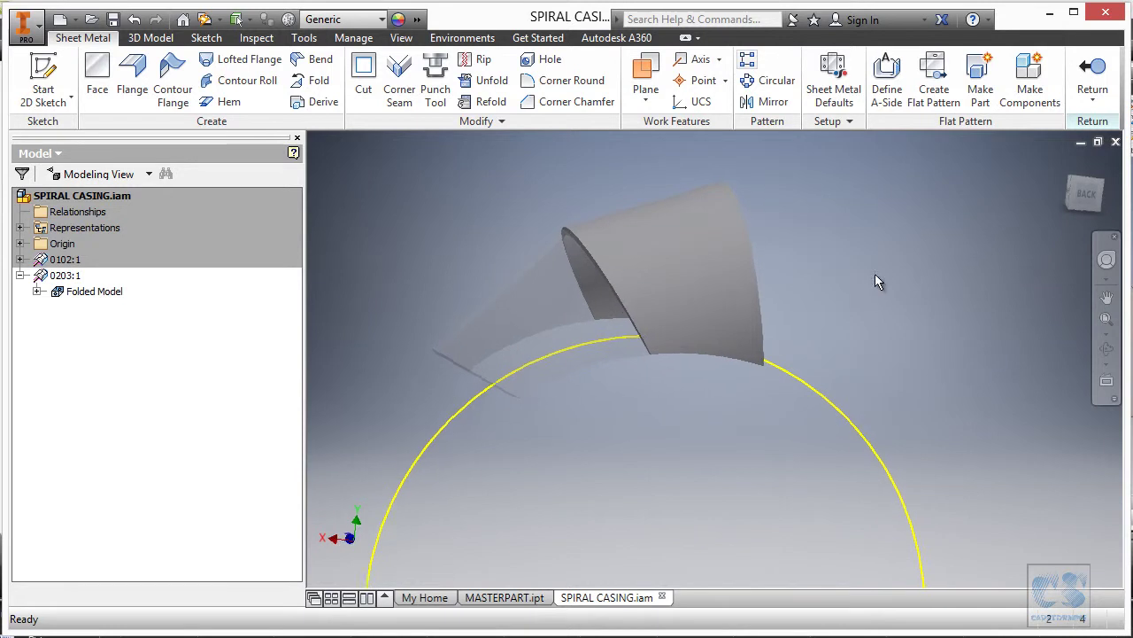
left_click(1093, 78)
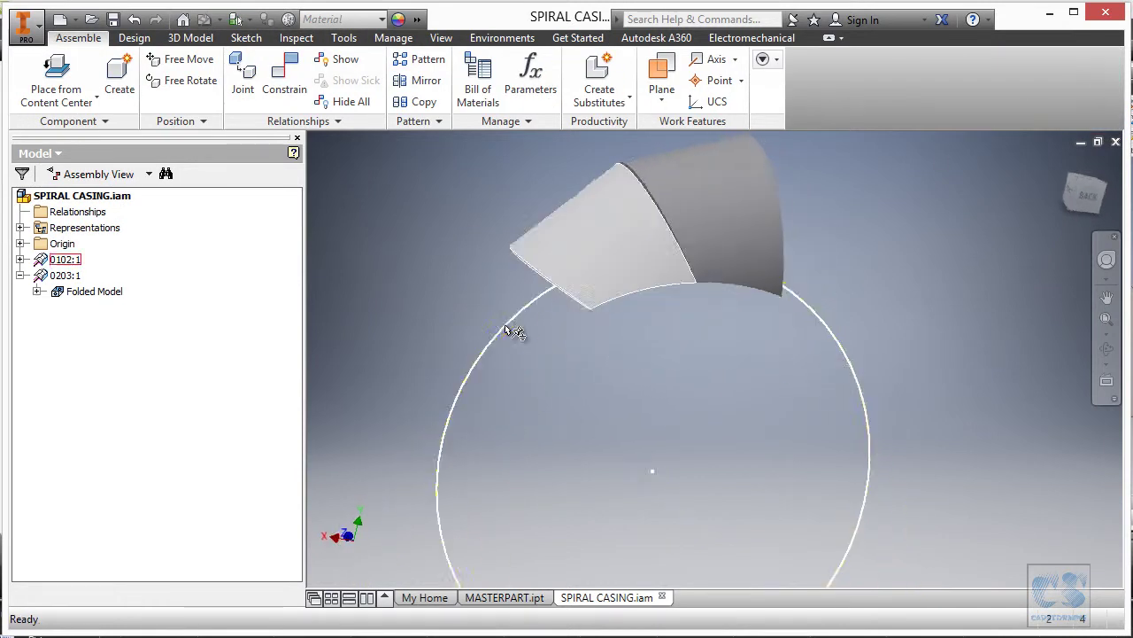
Step: Begin a Make Part from MASTERPART.ipt and include sketches 03, 04 and RING_OPENING
left_click(503, 600)
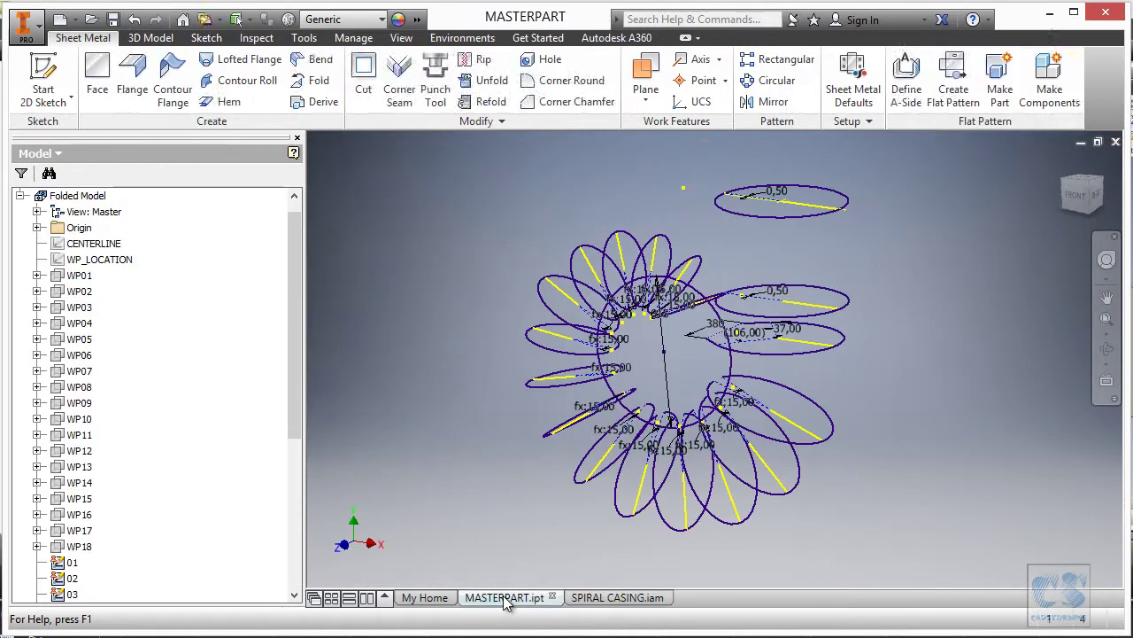
right_click(401, 286)
left_click(410, 338)
left_click(328, 198)
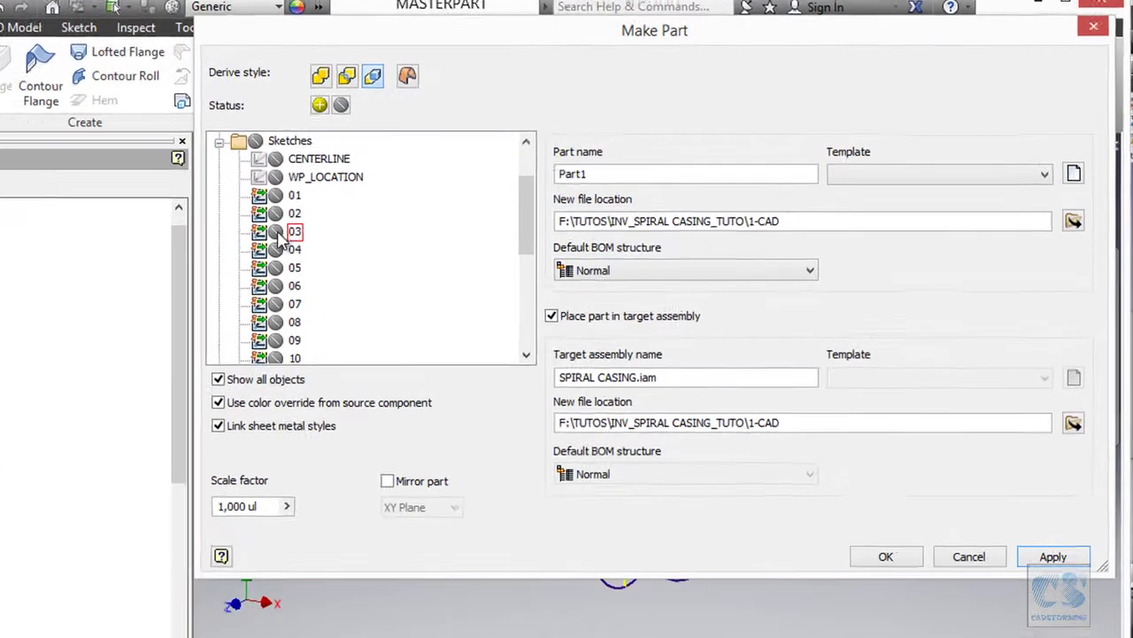
left_click(275, 232)
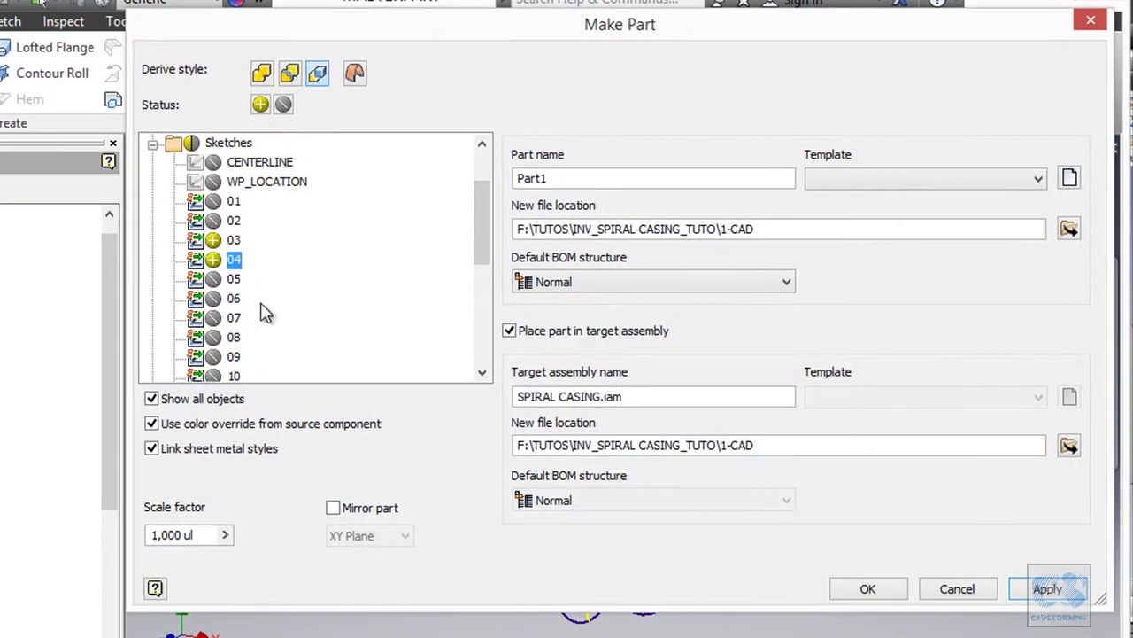
scroll(254, 315, "down", 4)
left_click(215, 318)
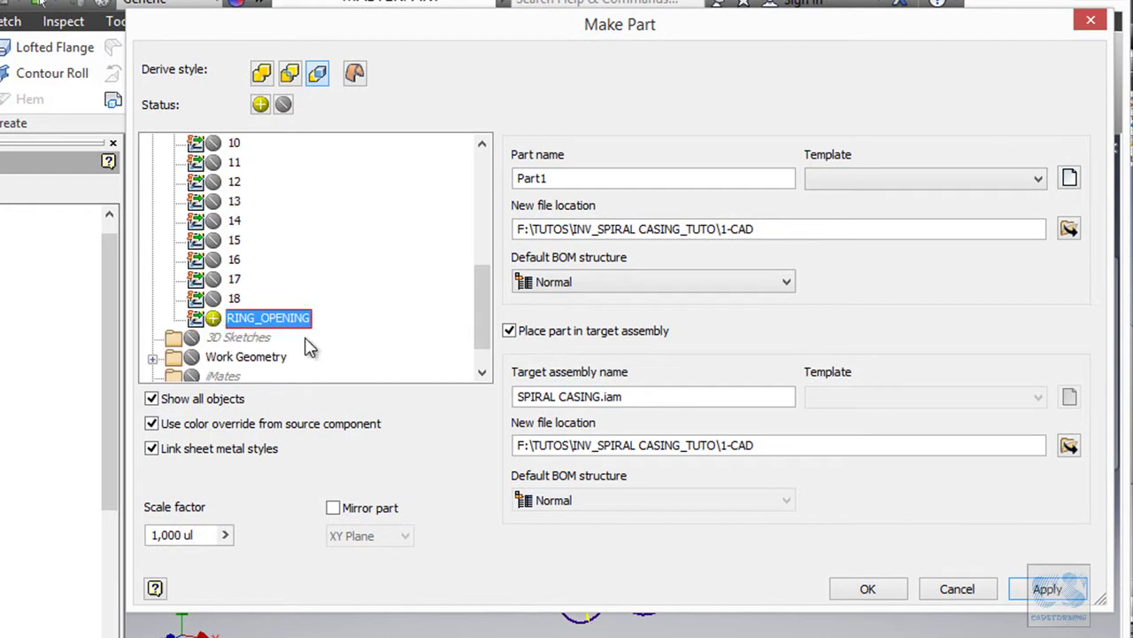
Step: Include the Thickness model parameter in the derived part
scroll(157, 351, "down", 1)
left_click(152, 358)
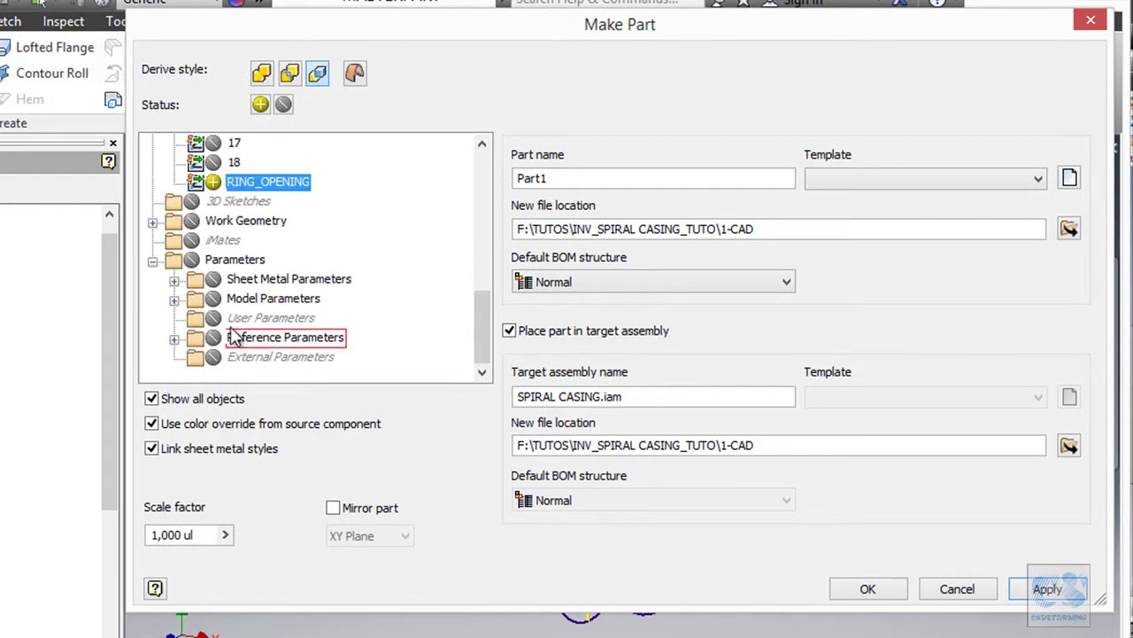
left_click(173, 298)
left_click(282, 164)
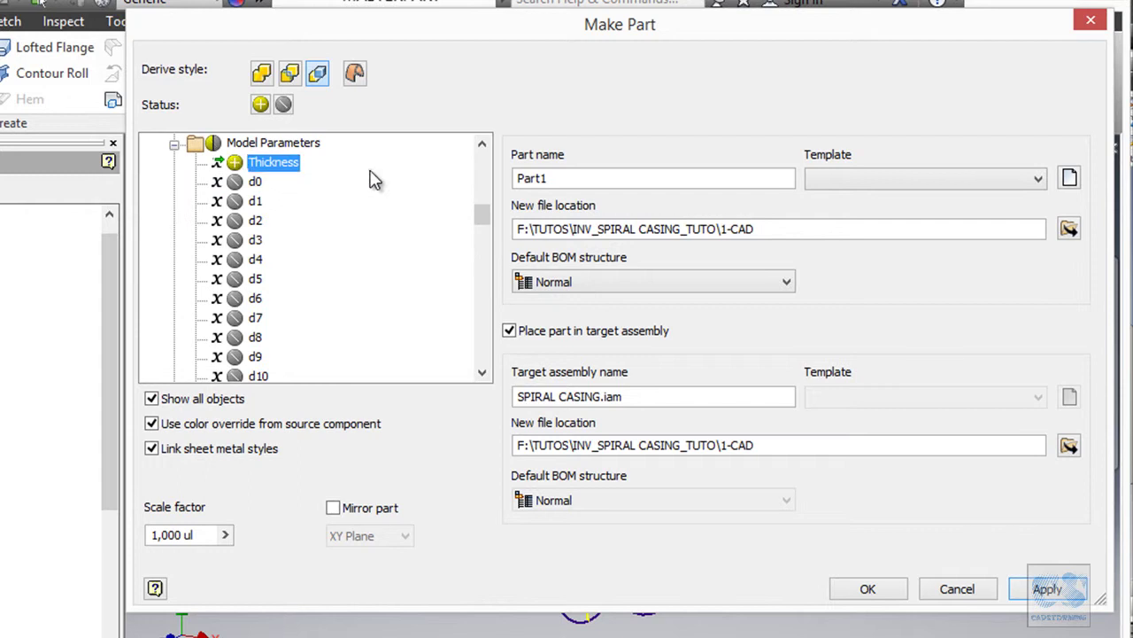
Step: Name the part 0304, choose the Sheet Metal (mm).ipt template, and create it in the SPIRAL CASING.iam assembly
double_click(579, 179)
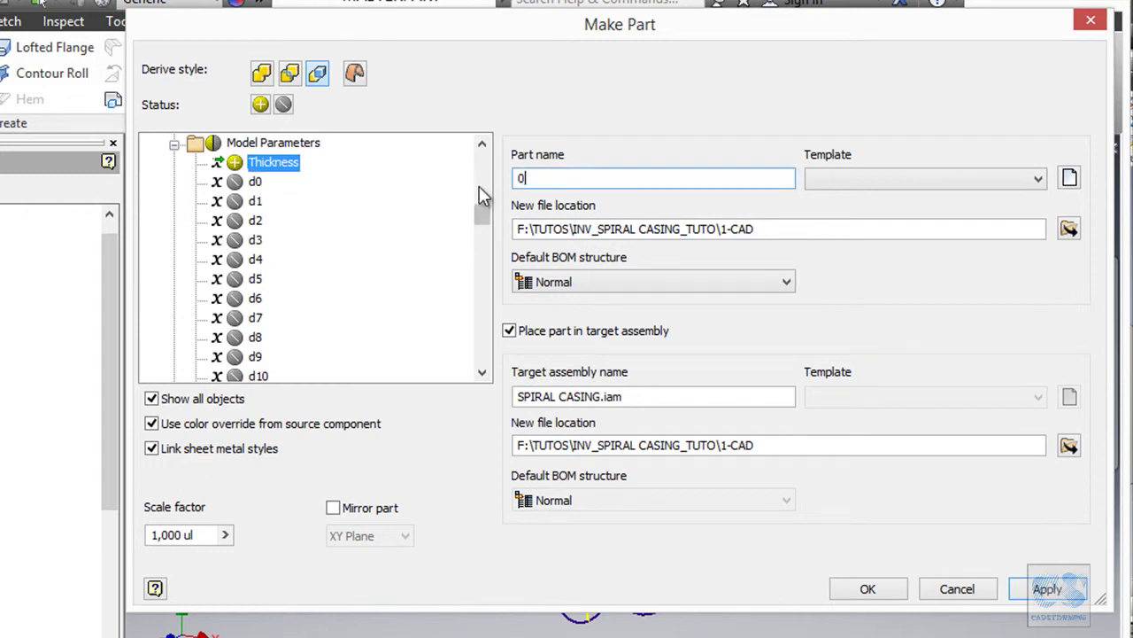
type("0304")
left_click(823, 180)
left_click(836, 201)
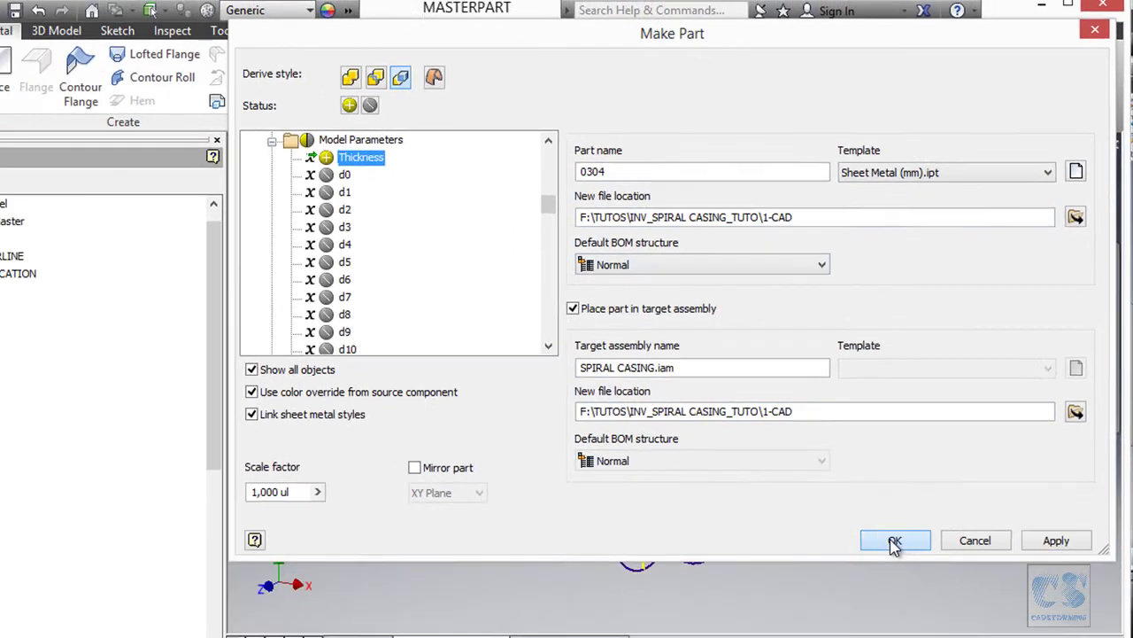
left_click(894, 542)
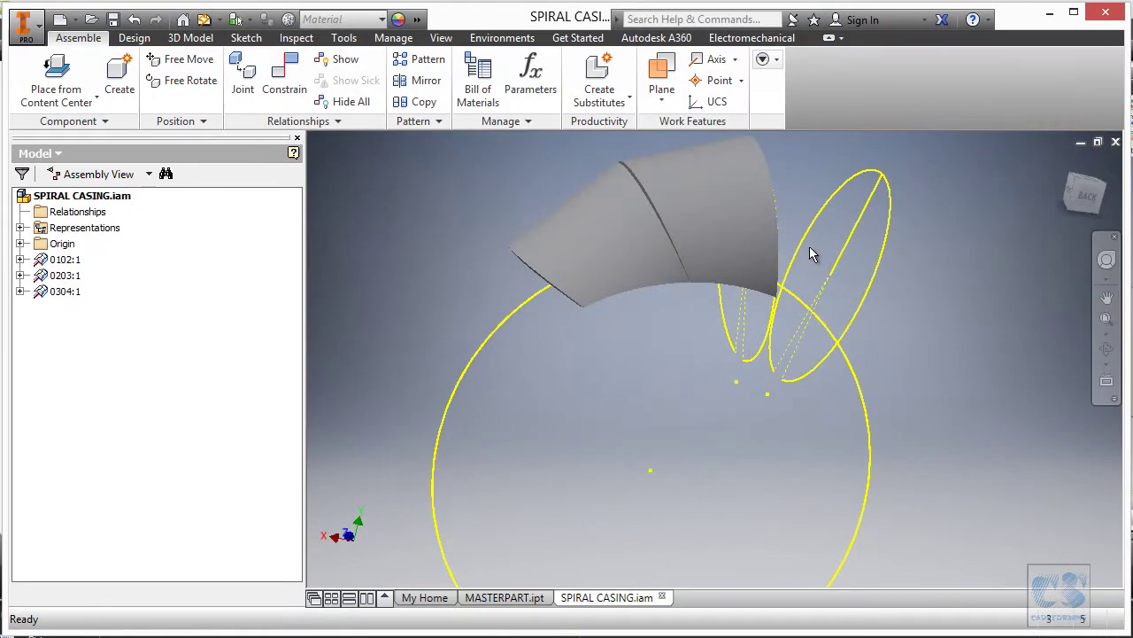
Step: In part 0304, create a smooth die-formed lofted flange between the sketch 03 and sketch 04 profiles
middle_click_drag(897, 297, 523, 226, "shift")
right_click(513, 217)
left_click(449, 190)
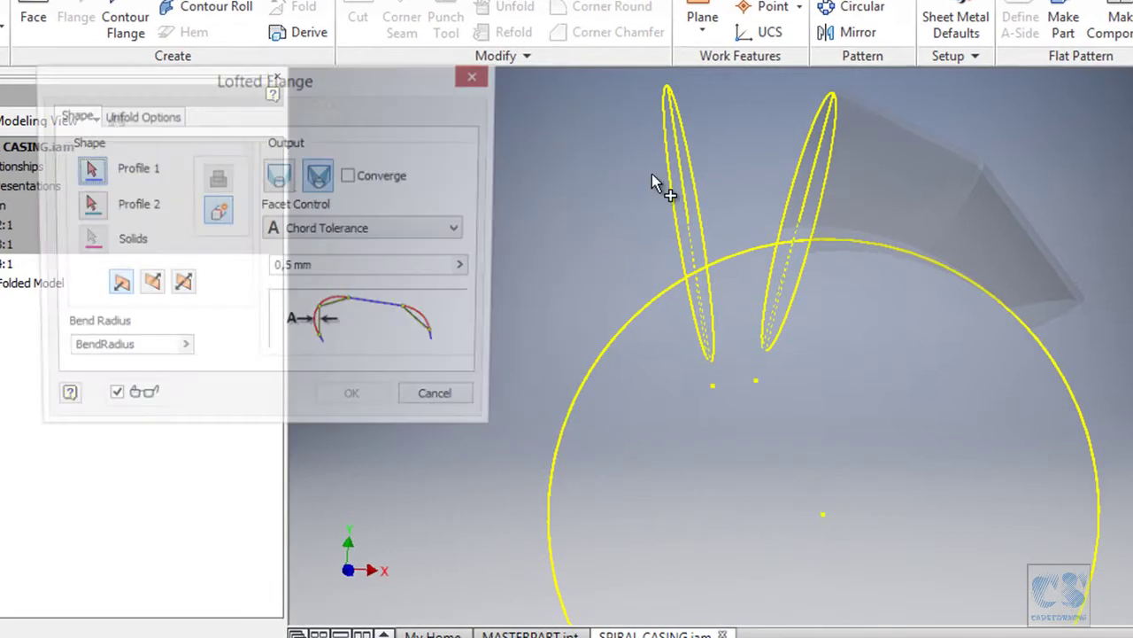
left_click(806, 304)
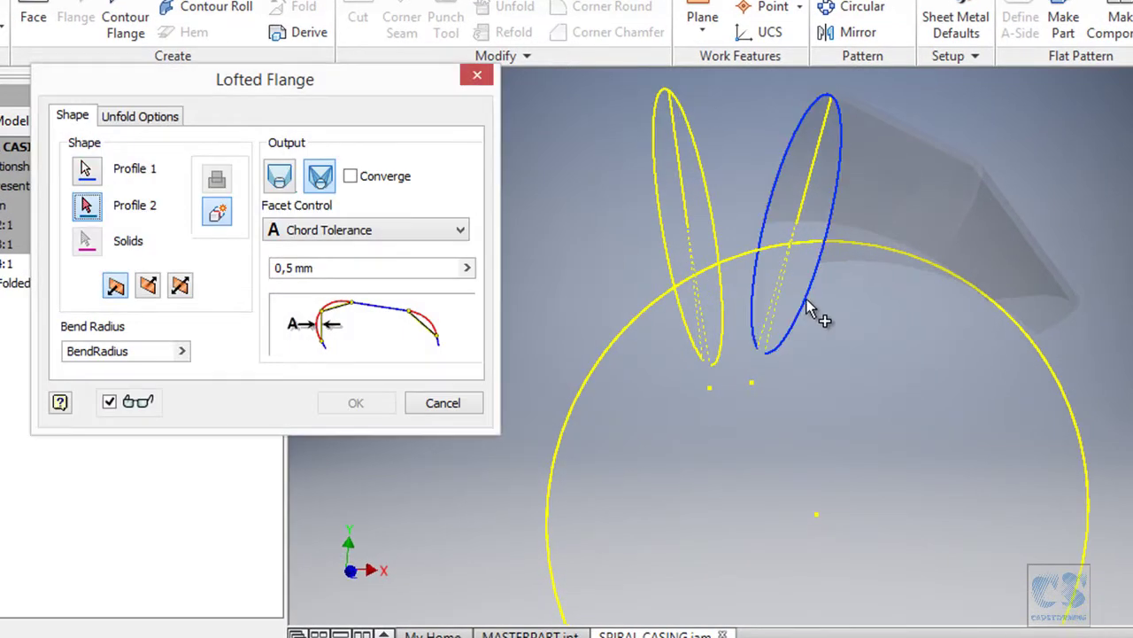
left_click(724, 324)
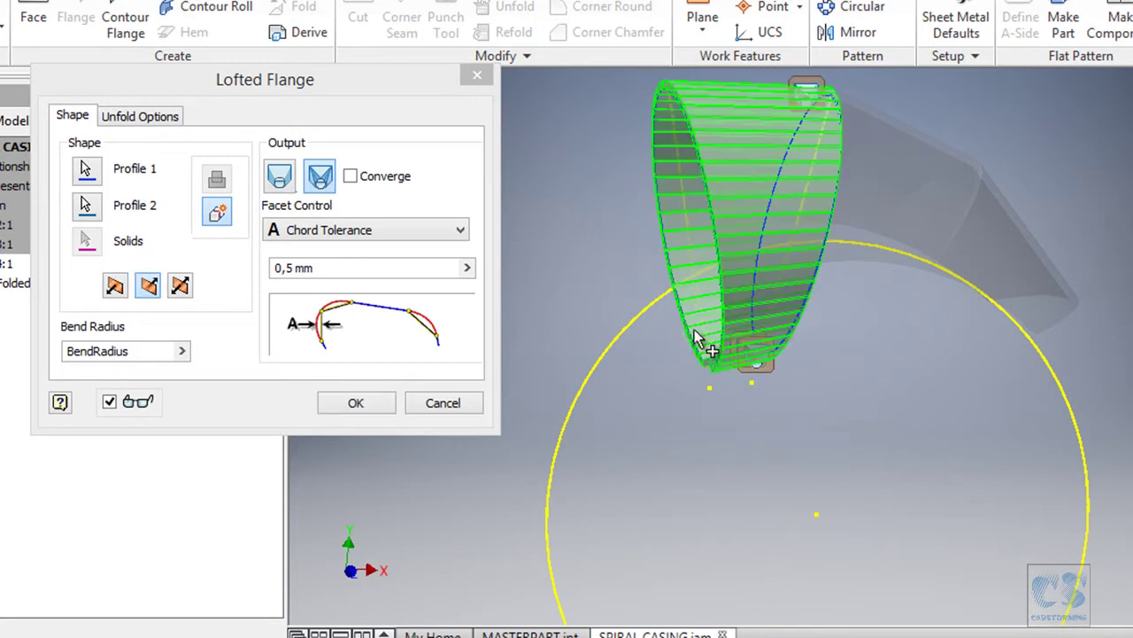
left_click(280, 176)
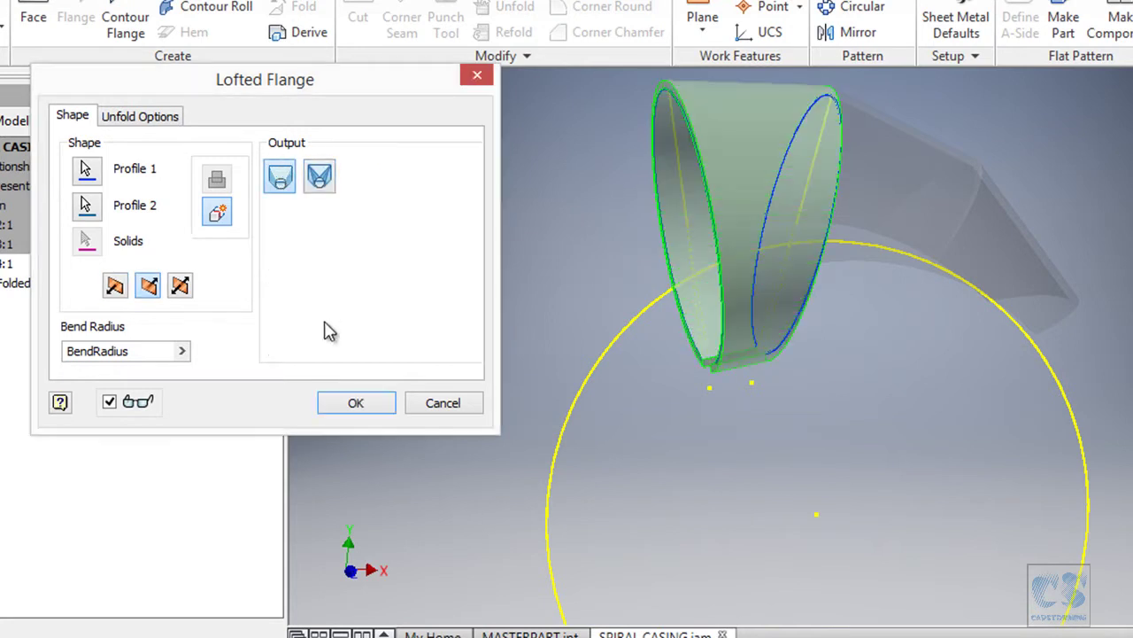
left_click(357, 405)
Step: Cut the lofted flange of part 0304 with the ring-opening circle, using a distance of 650 mm symmetric to both sides
right_click(407, 292)
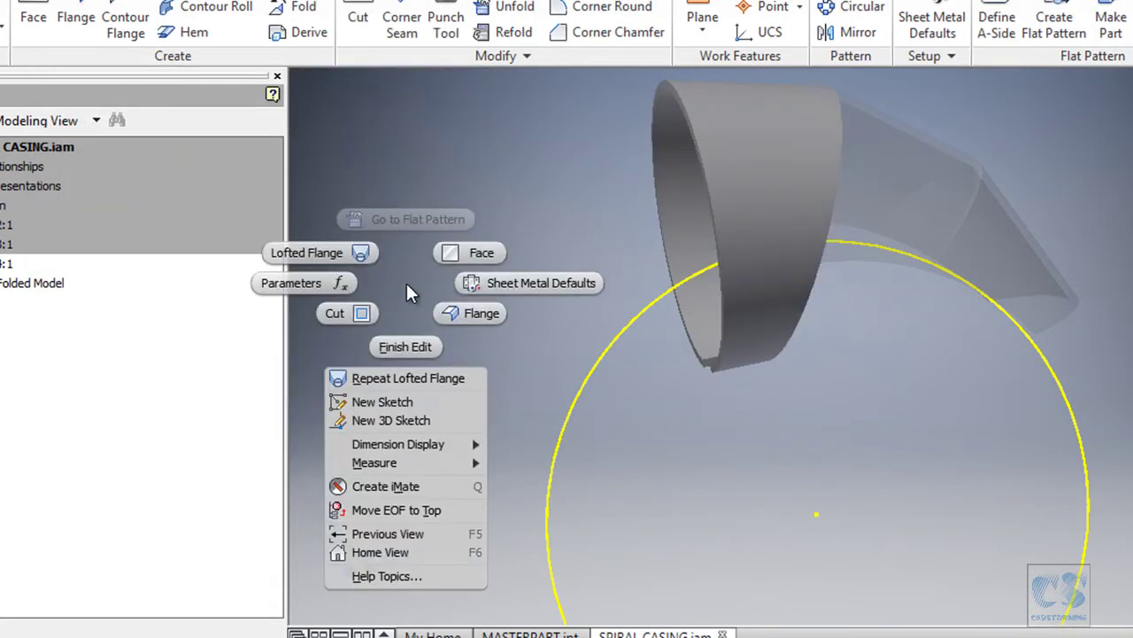
left_click(350, 313)
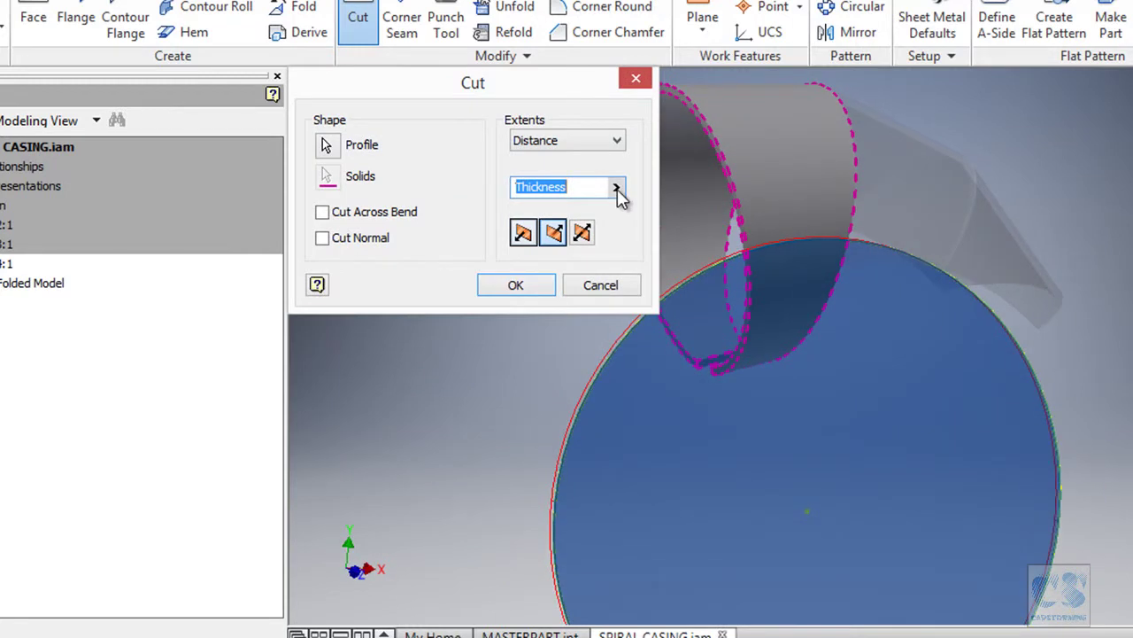
left_click(616, 188)
left_click(694, 271)
left_click(583, 232)
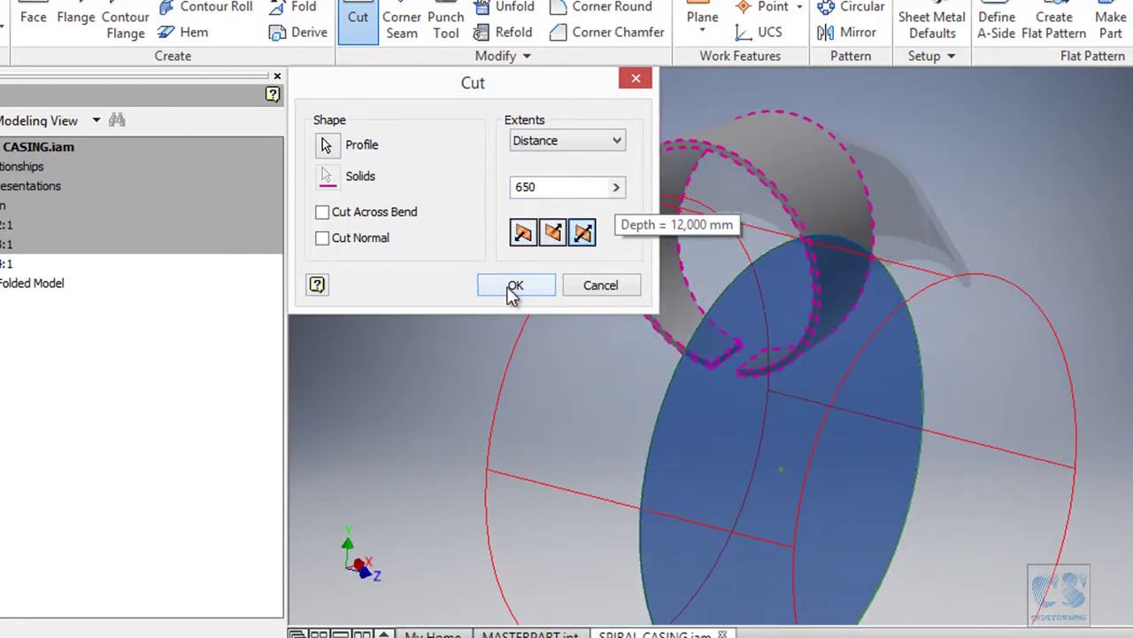
left_click(516, 286)
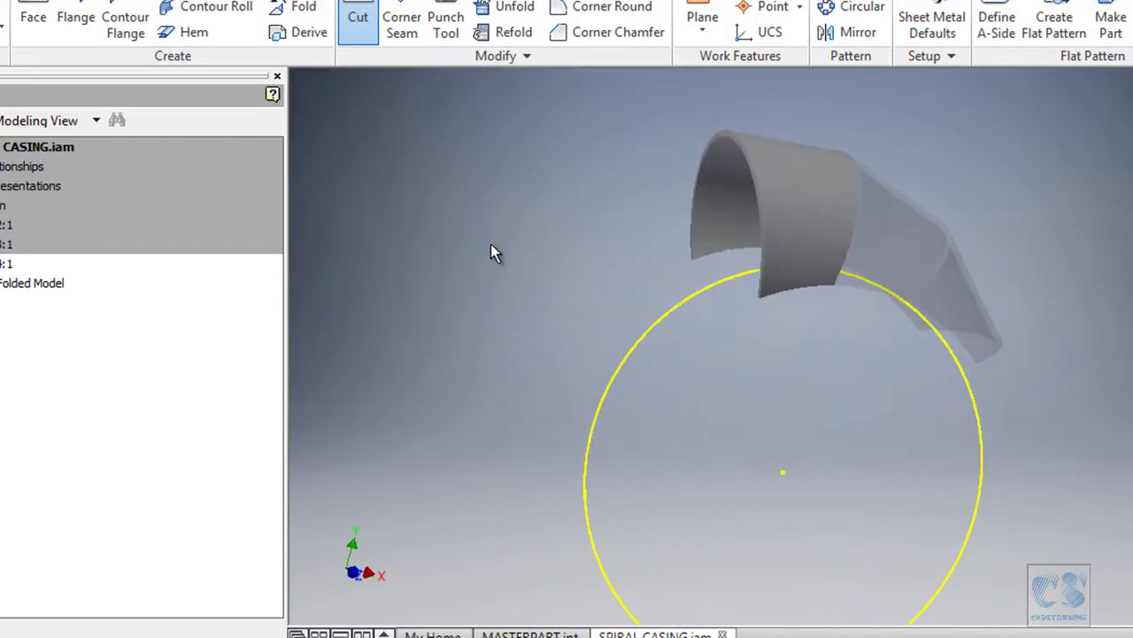
Step: Set the sheet metal Thickness of part 0304 equal to Thickness_1 and finish editing the part
right_click(557, 195)
left_click(446, 188)
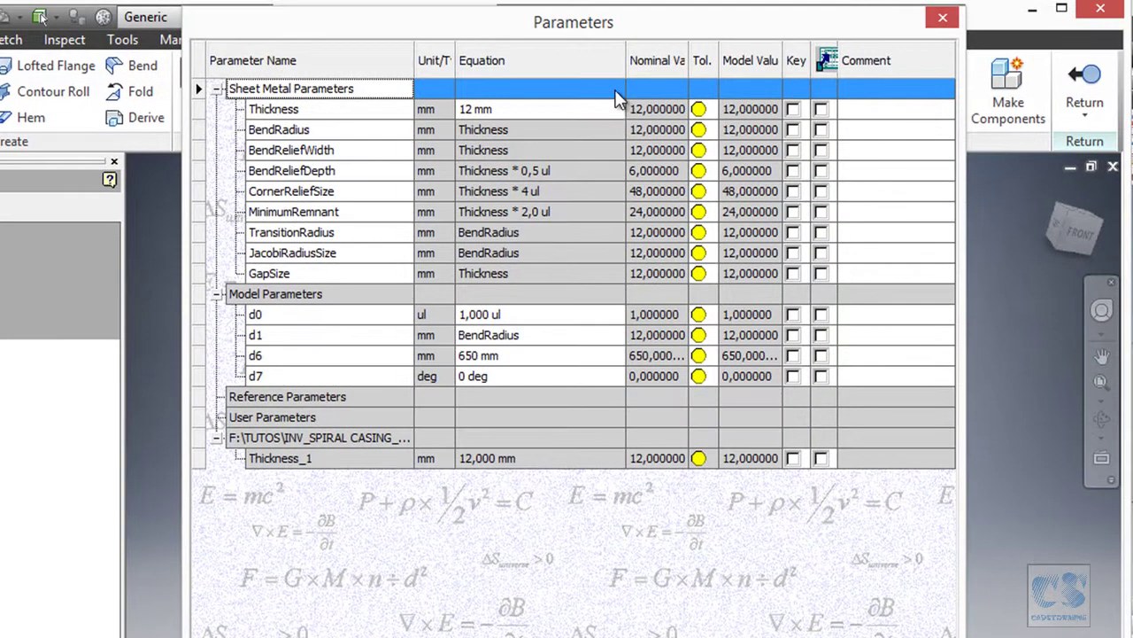
left_click(620, 109)
right_click(623, 109)
left_click(704, 236)
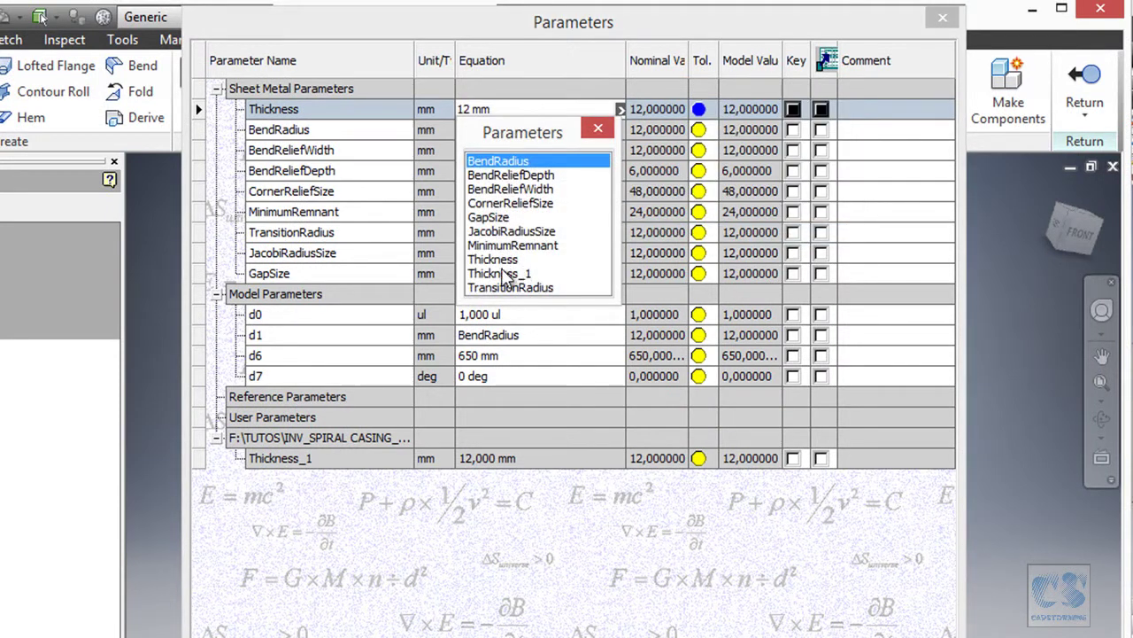
left_click(505, 275)
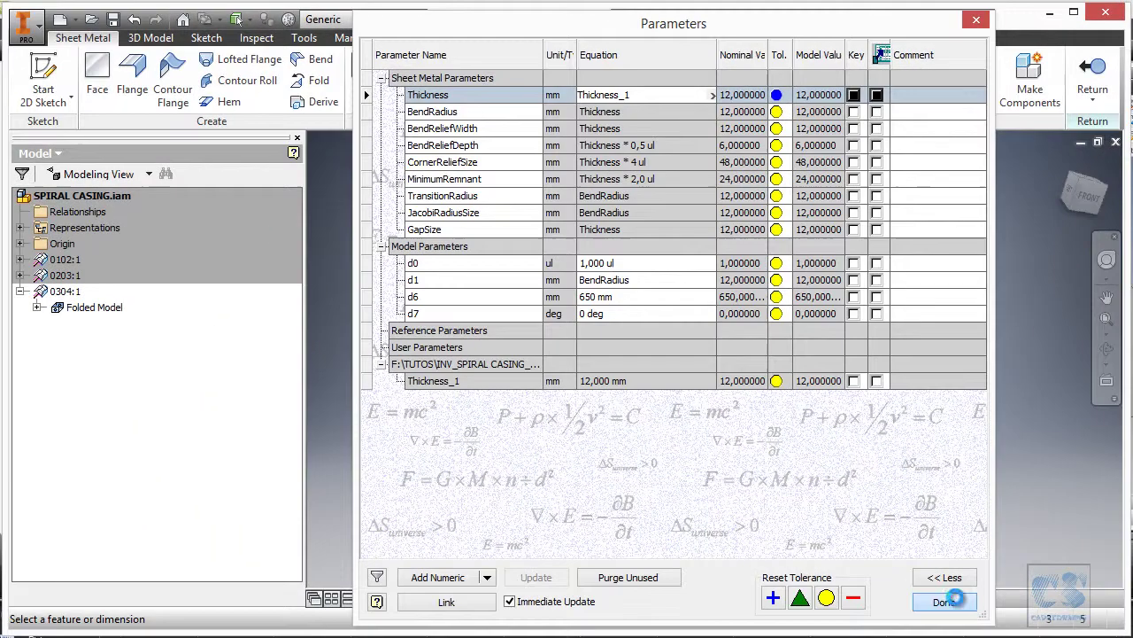
left_click(944, 601)
right_click(440, 253)
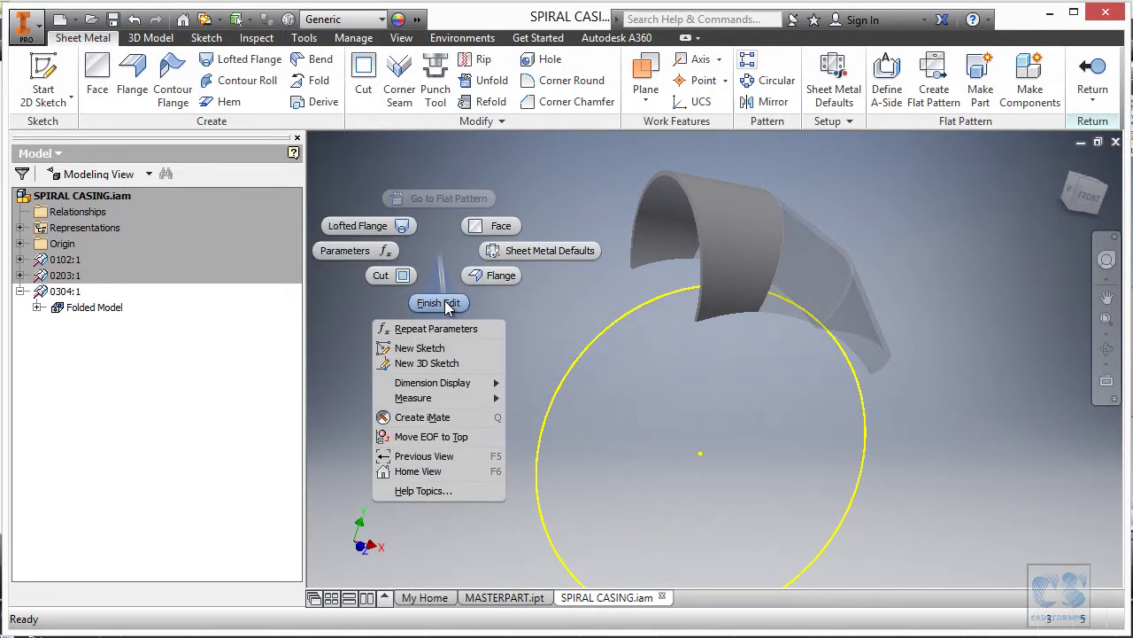
left_click(445, 303)
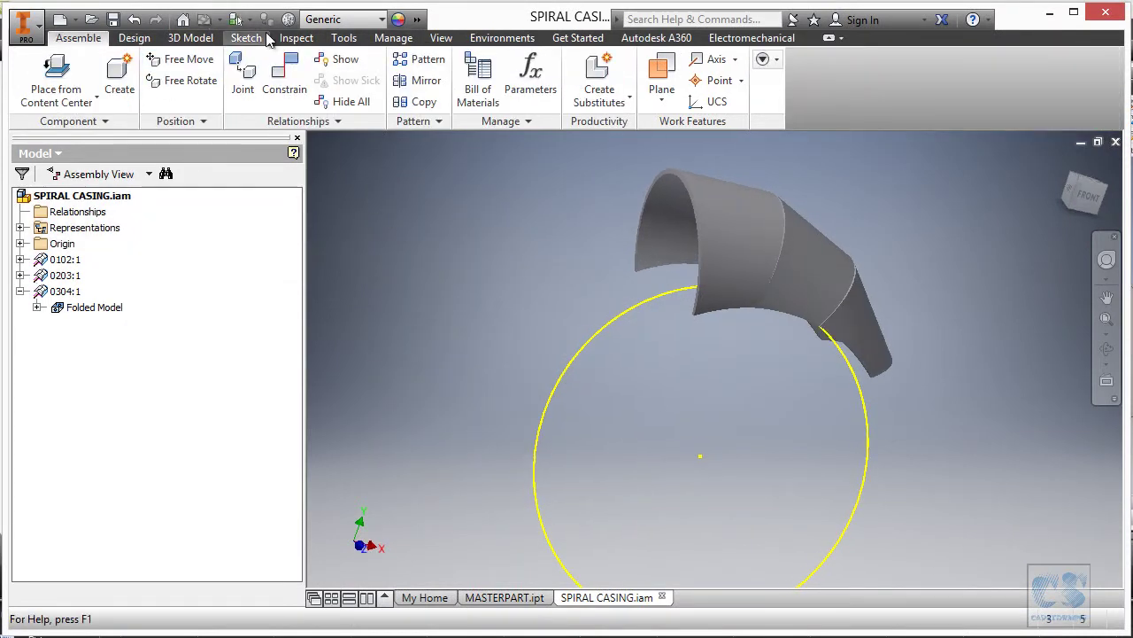
Step: Set the visual style of the SPIRAL CASING assembly to Shaded with Edges
left_click(443, 38)
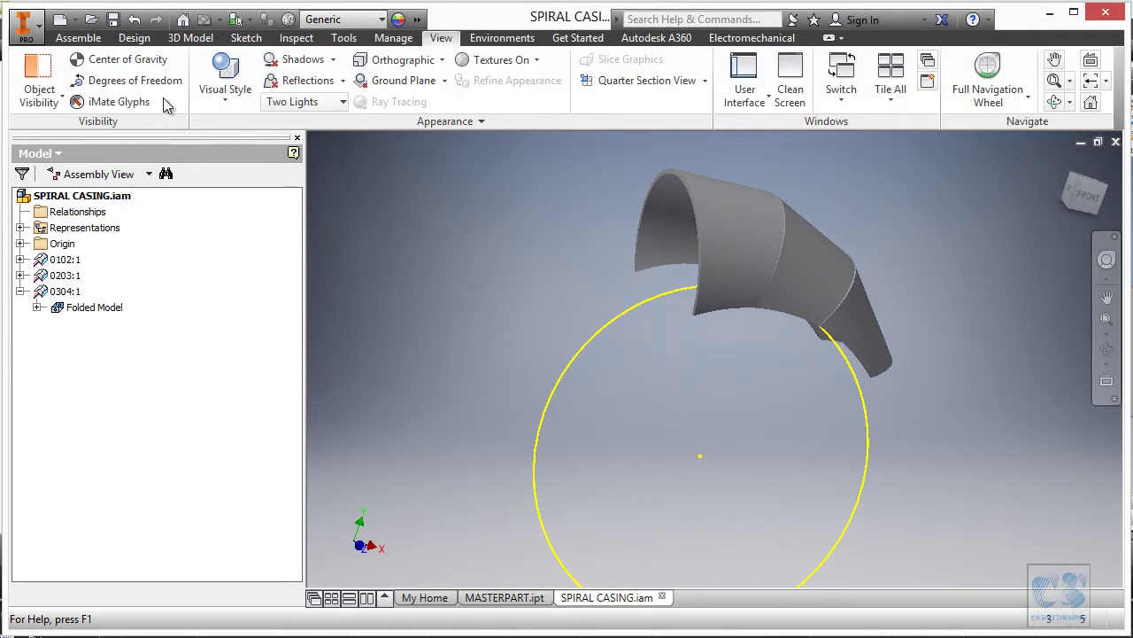
left_click(228, 104)
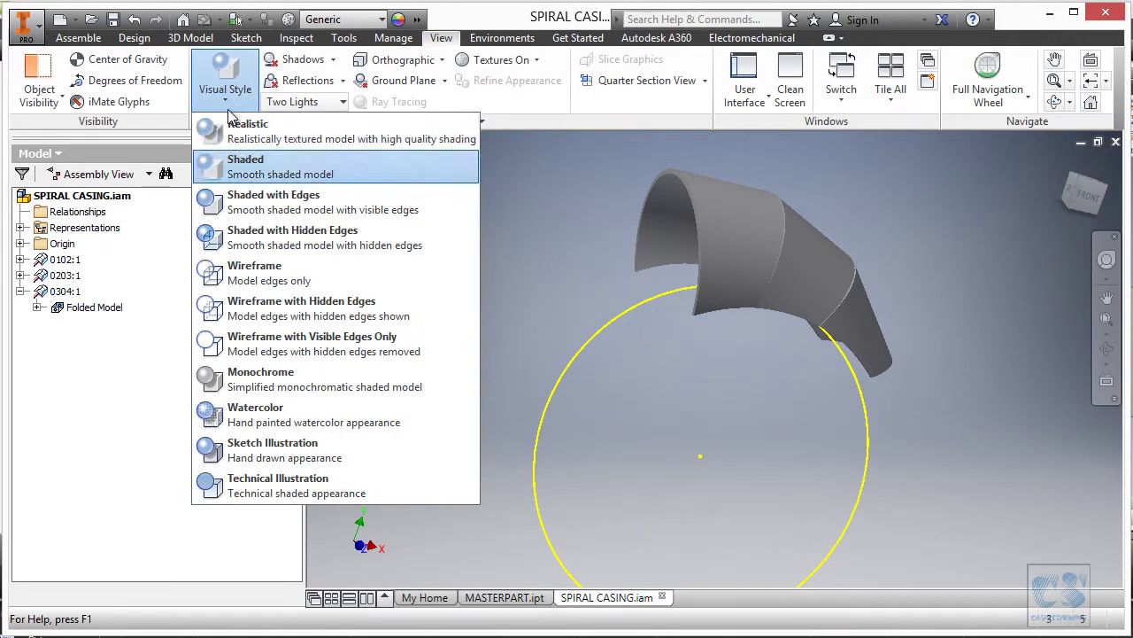
left_click(263, 197)
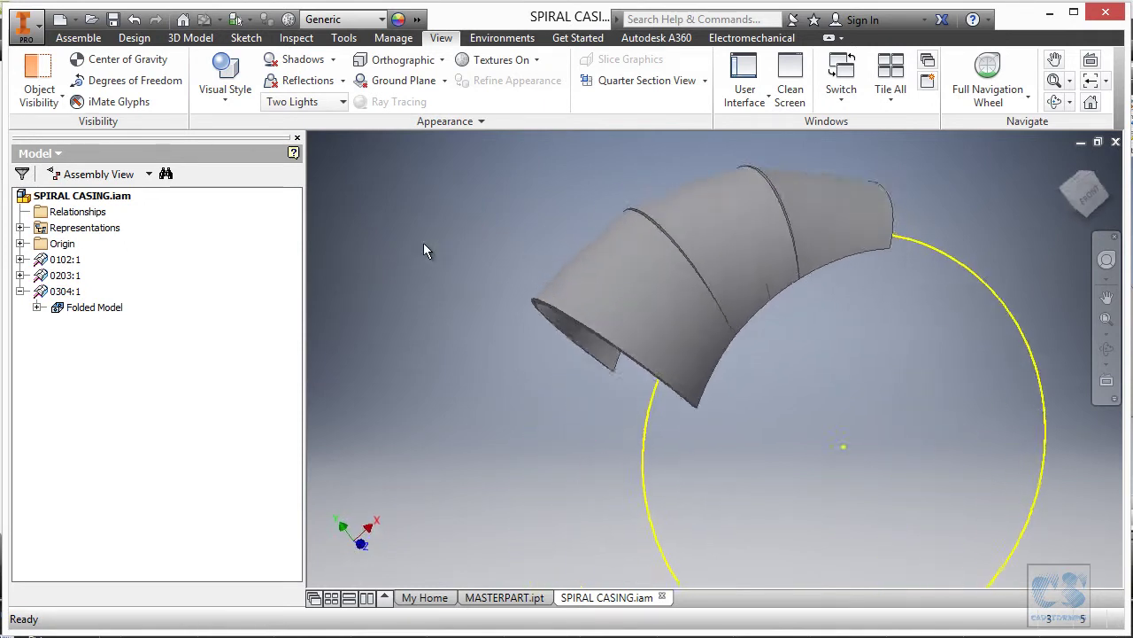
Step: Start a new derived part from MASTERPART that includes sketches 04, 05 and RING_OPENING and the Thickness model parameter
left_click(501, 596)
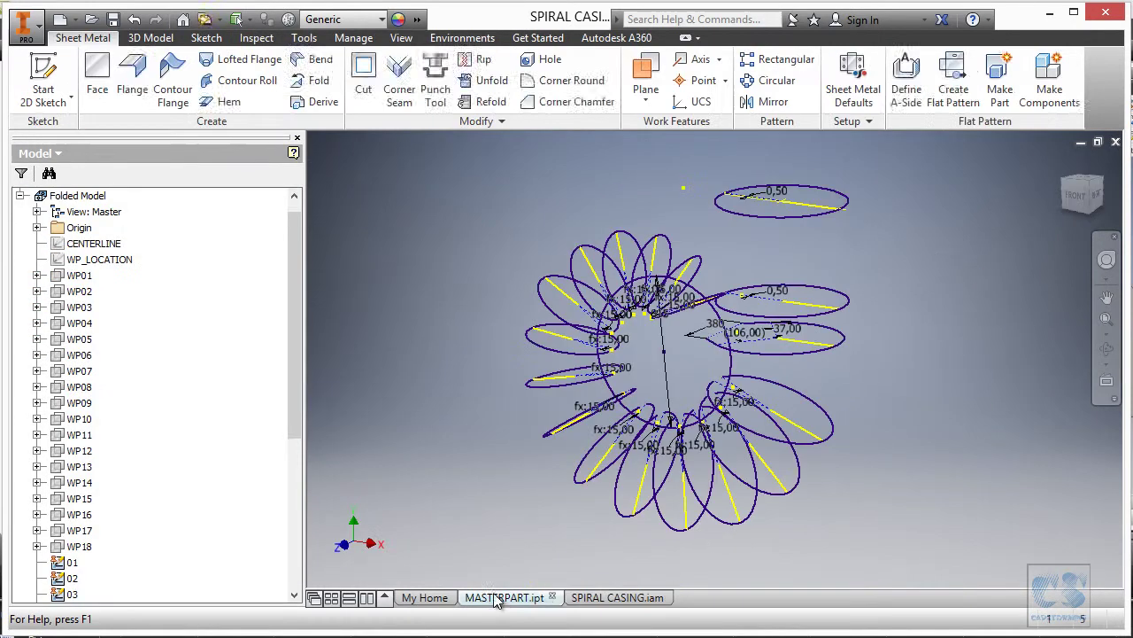
right_click(402, 277)
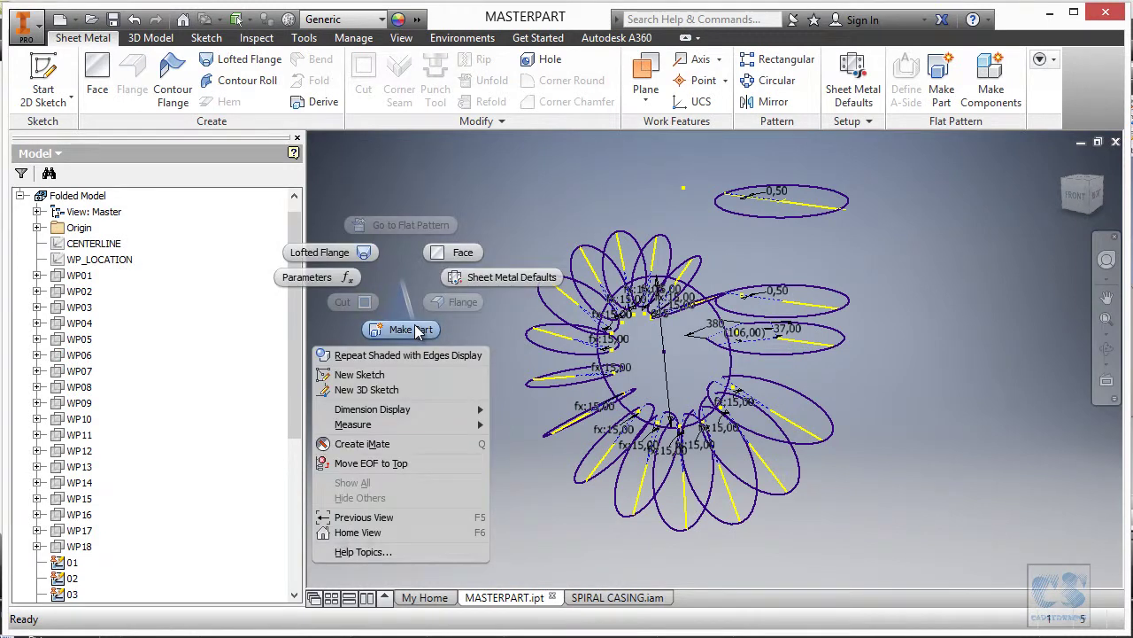
left_click(414, 326)
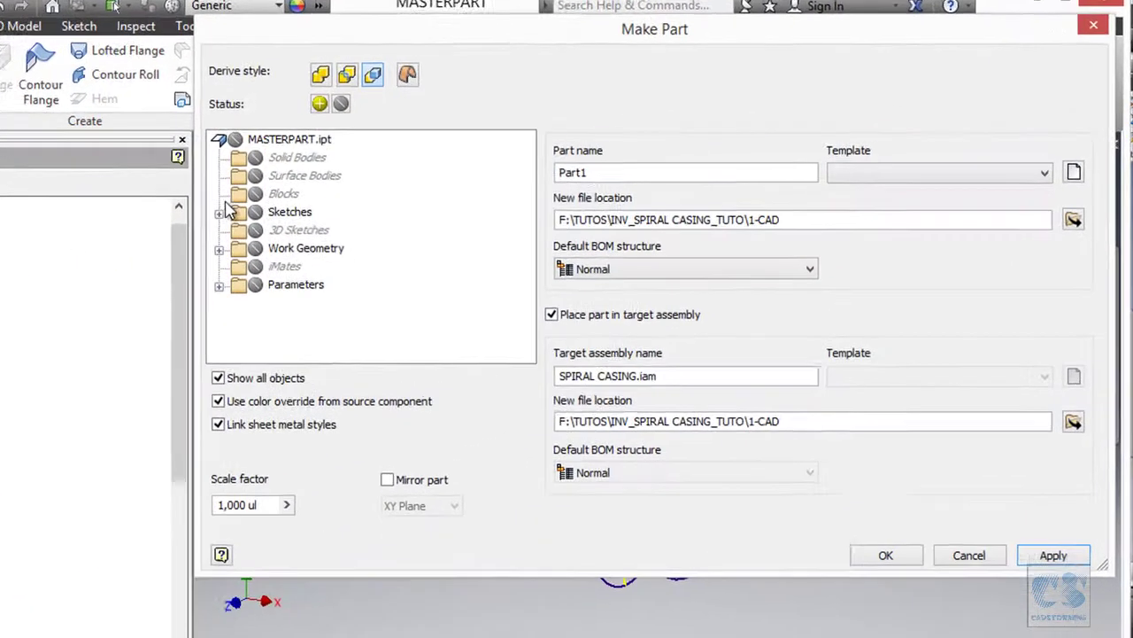
left_click(219, 213)
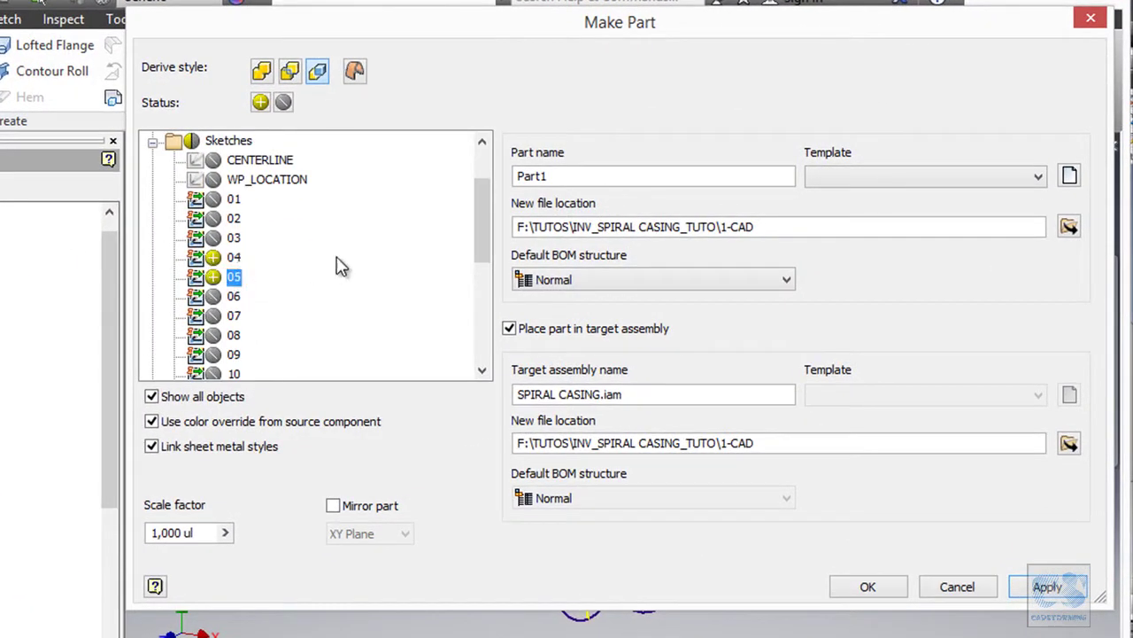
scroll(283, 266, "down", 4)
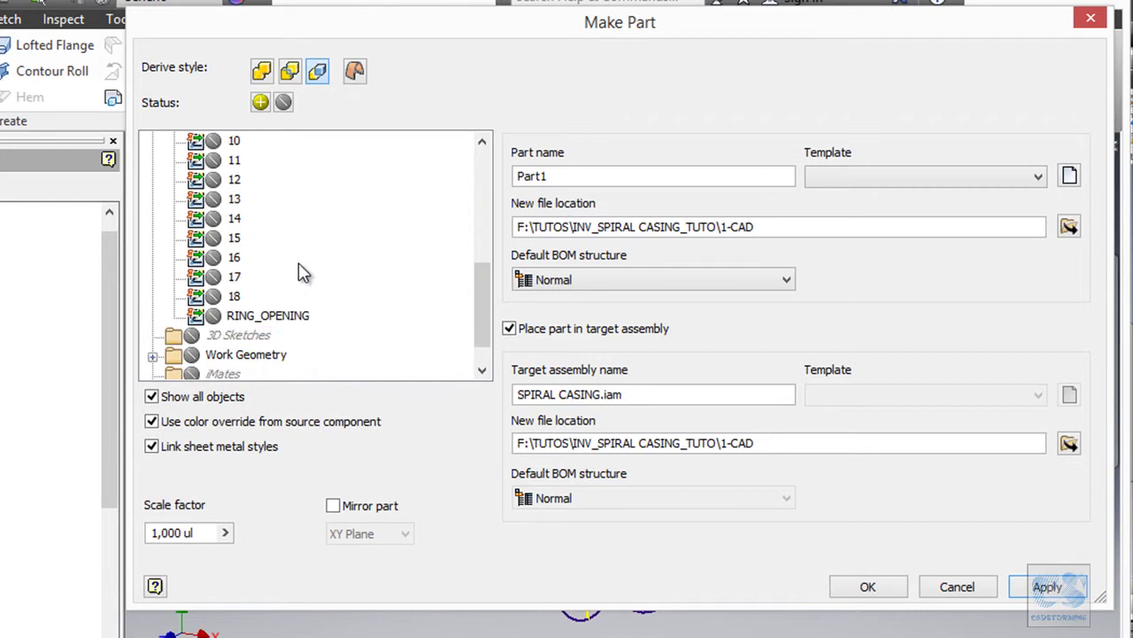
left_click(152, 355)
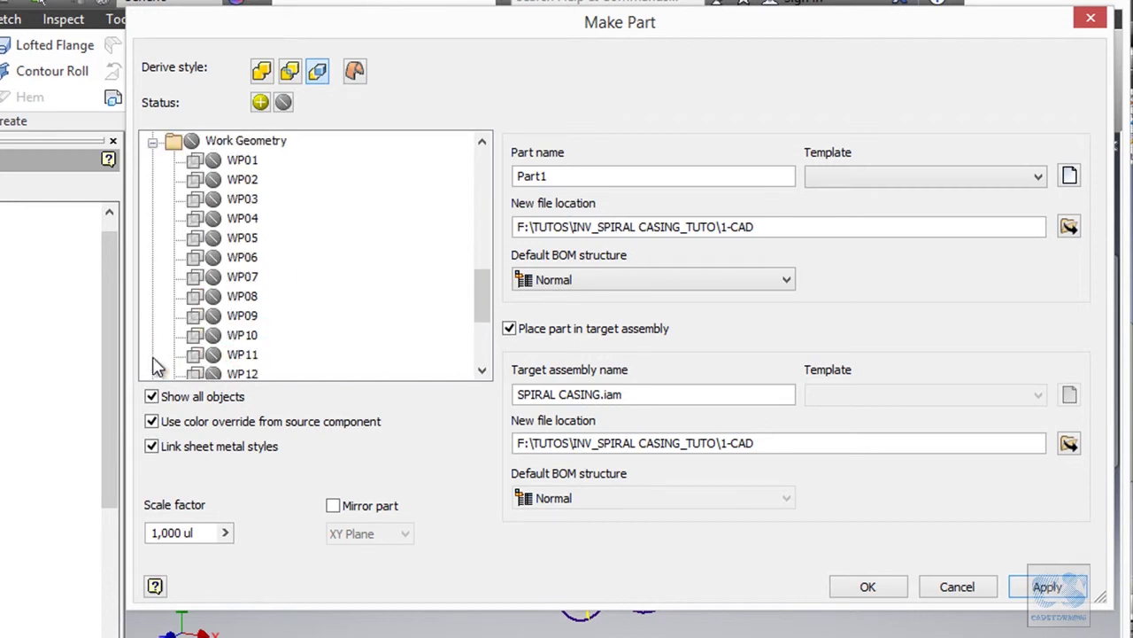
left_click(153, 142)
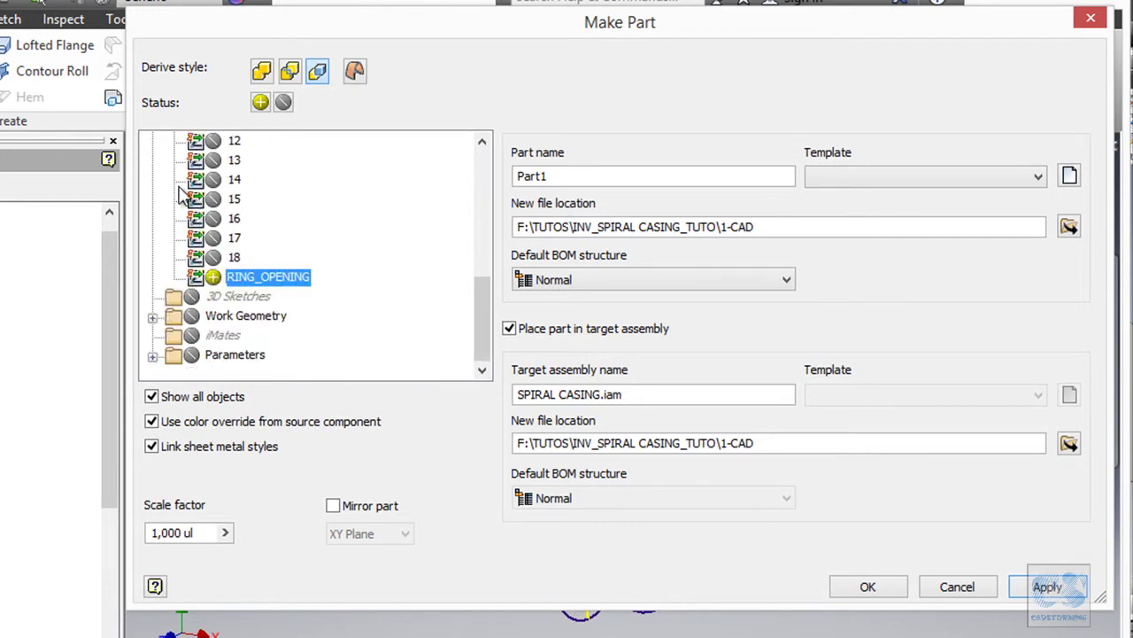
left_click(152, 356)
left_click(174, 299)
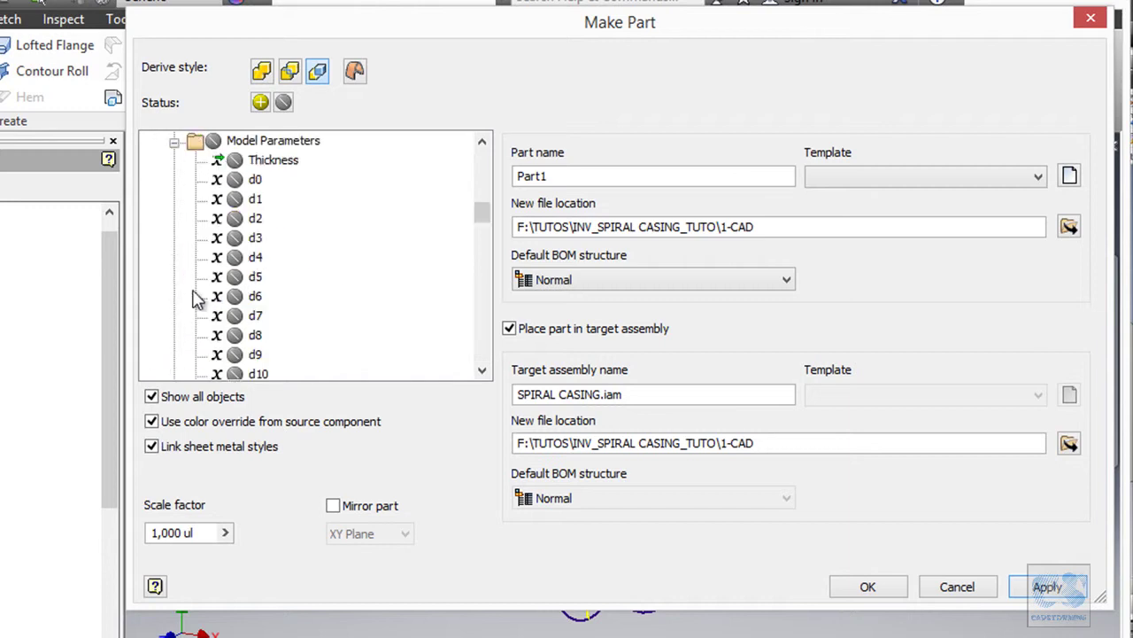
Step: Name the part 0405, choose the Sheet Metal (mm).ipt template, and create it in the SPIRAL CASING.iam assembly
left_click_drag(619, 177, 466, 177)
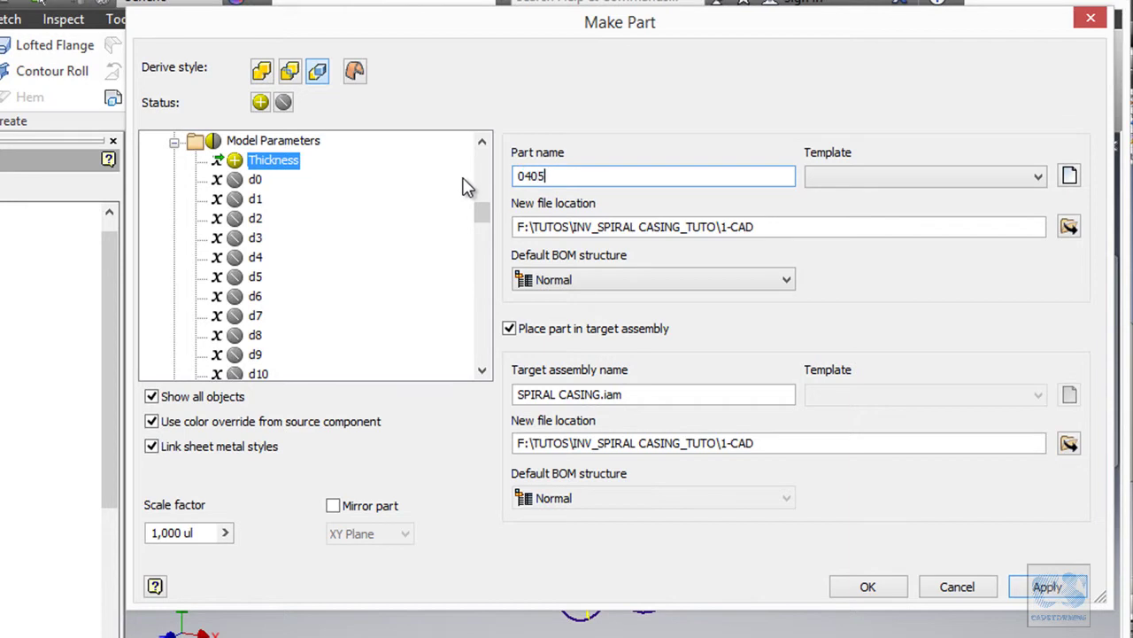
left_click(870, 184)
left_click(864, 196)
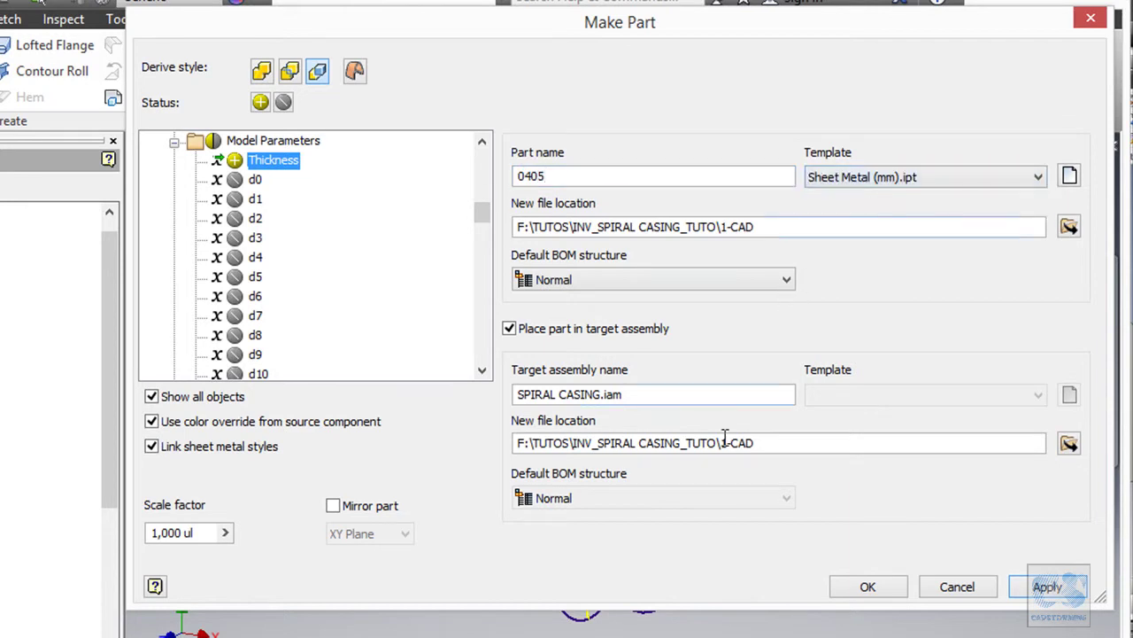
left_click(893, 593)
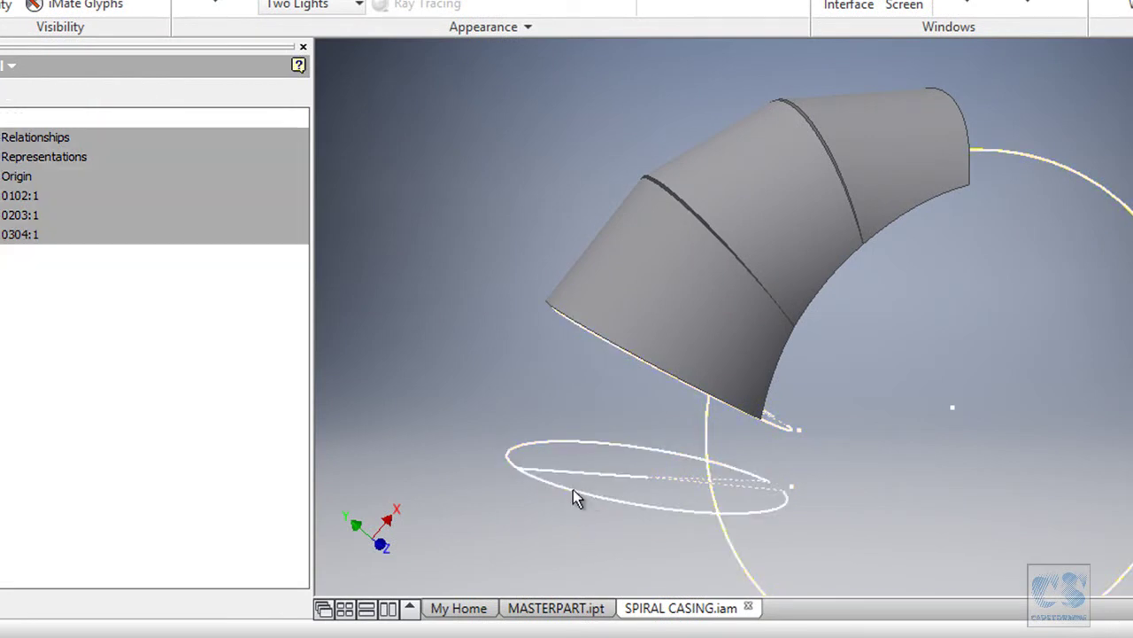
Step: In part 0405, create a smooth die-formed lofted flange between the sketch 04 and sketch 05 profiles
right_click(469, 317)
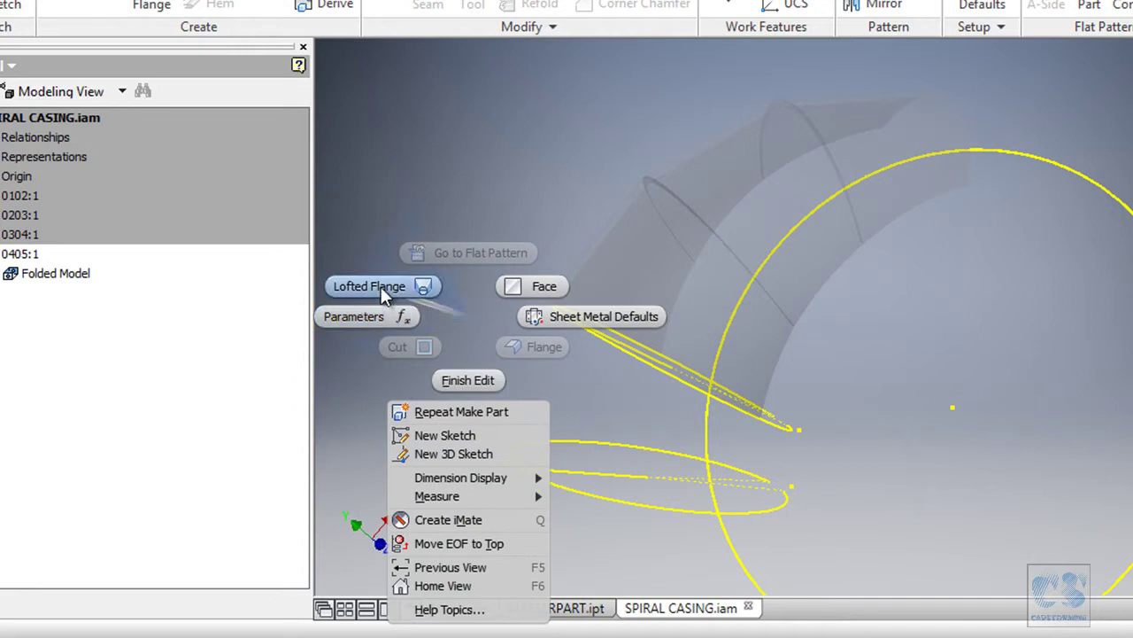
left_click(427, 298)
middle_click_drag(672, 339, 734, 451, "shift")
left_click(794, 334)
left_click(731, 438)
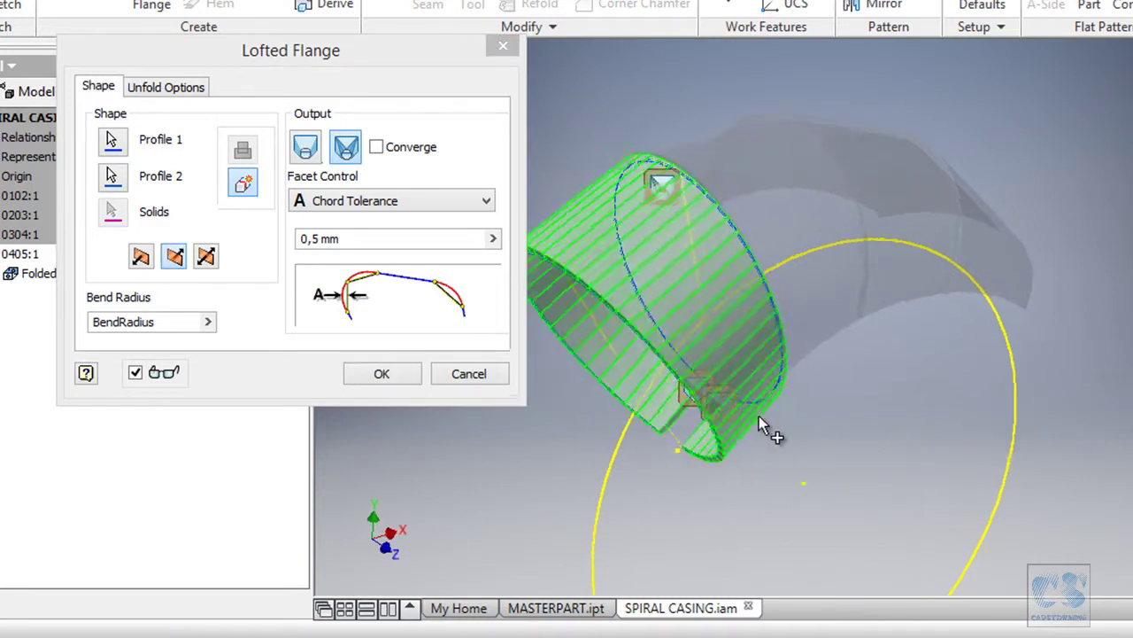
left_click(309, 147)
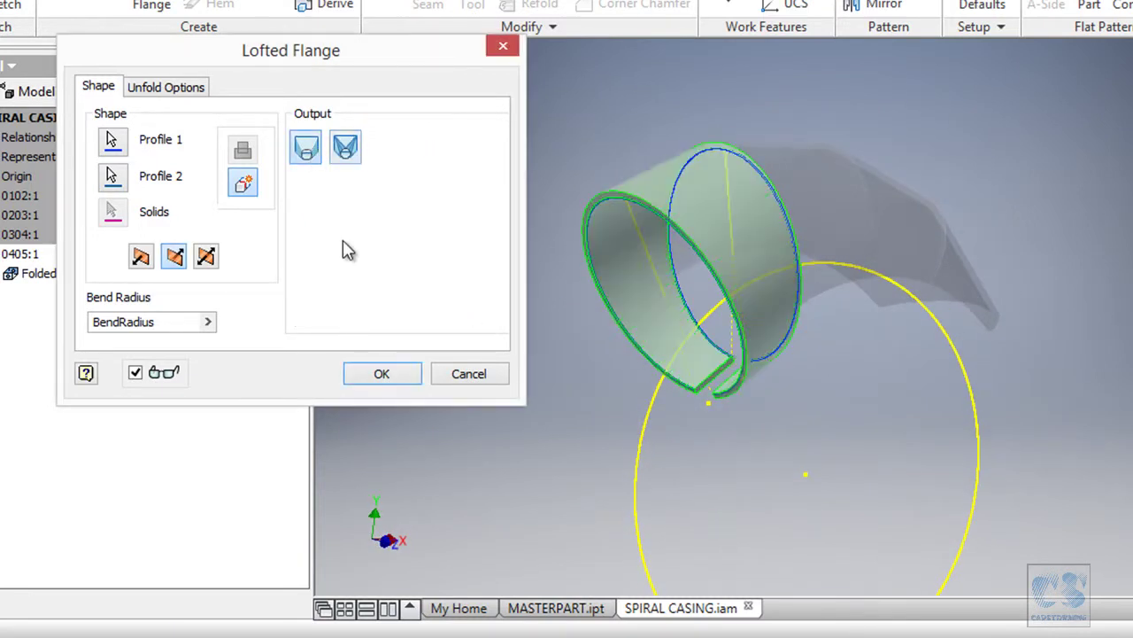
left_click(381, 373)
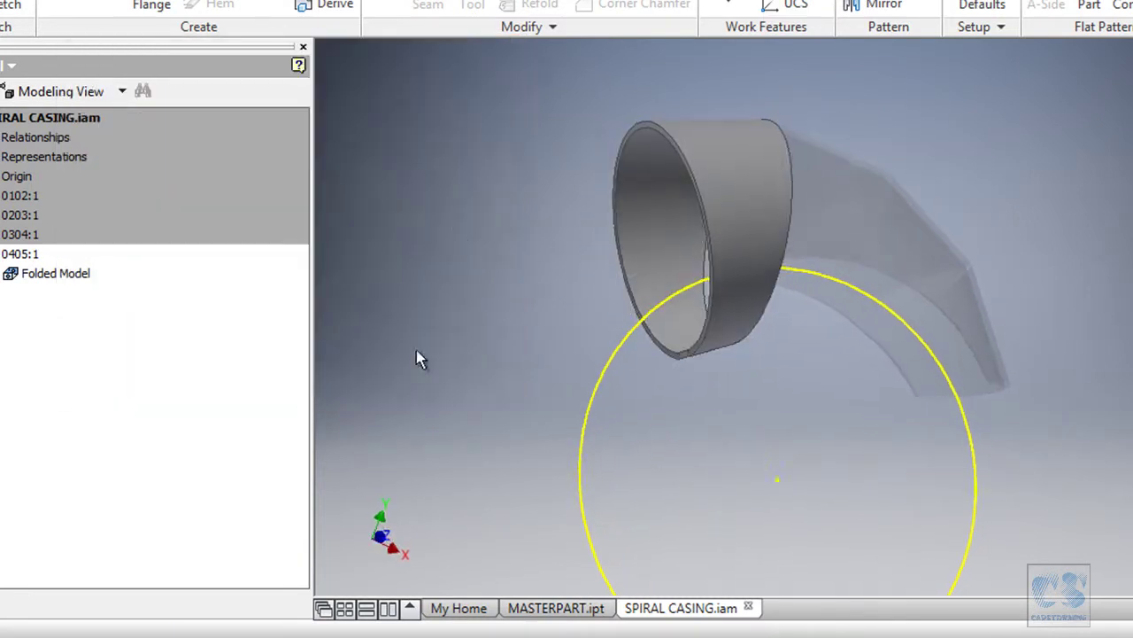
Step: Cut the lofted flange of part 0405 with the ring-opening circle, using a distance of 650 mm symmetric to both sides
right_click(451, 224)
left_click(386, 256)
middle_click_drag(602, 343, 653, 331, "shift")
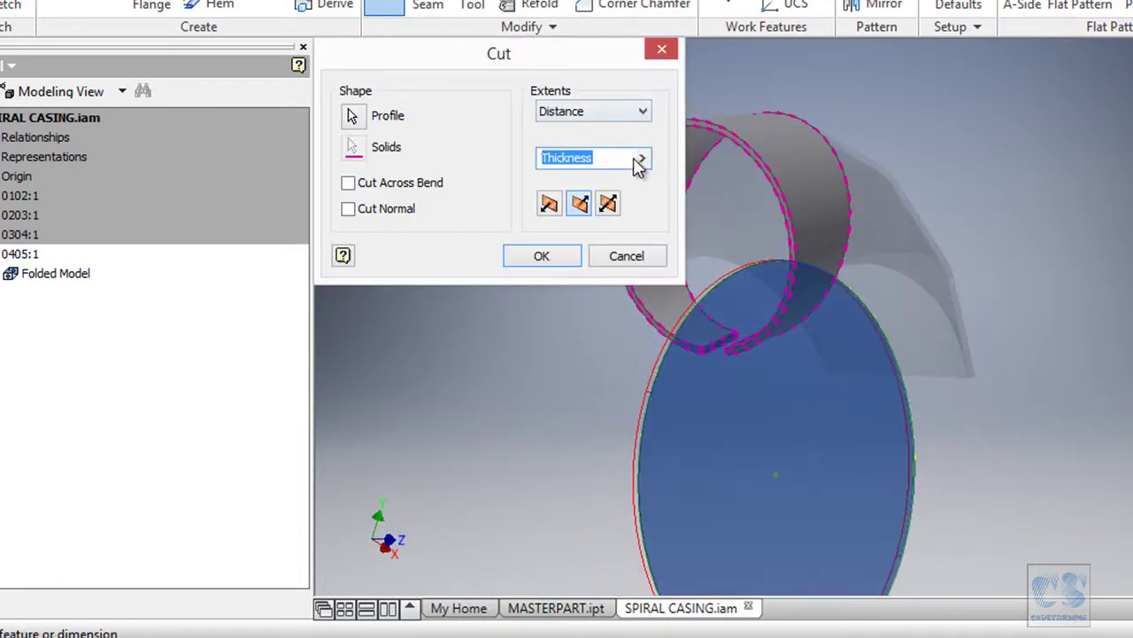
left_click(644, 159)
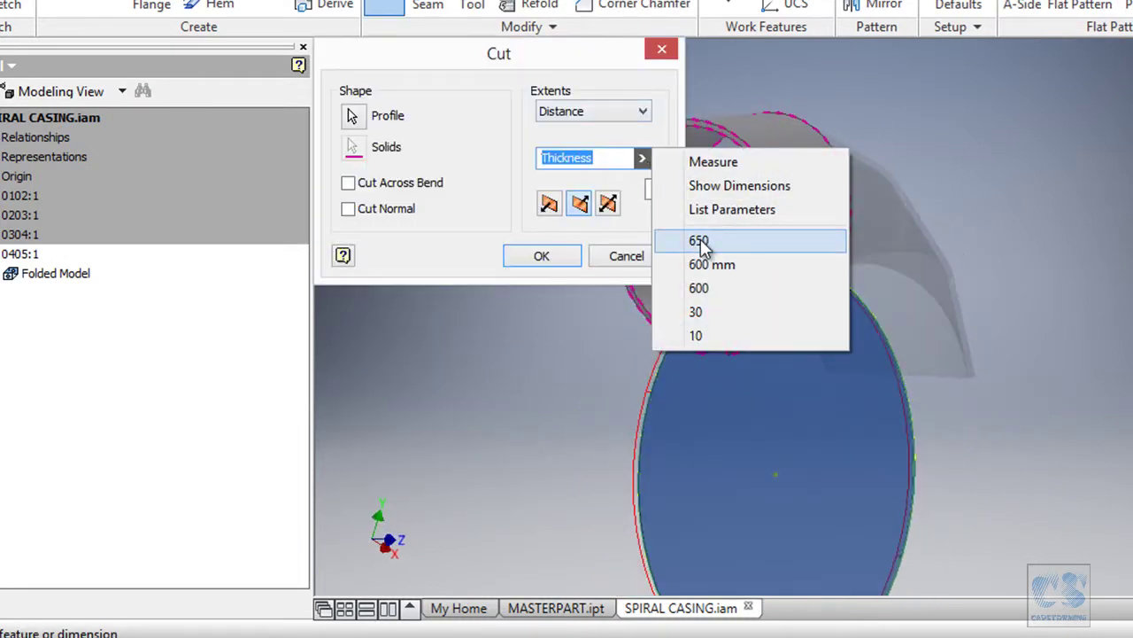
left_click(699, 240)
left_click(607, 205)
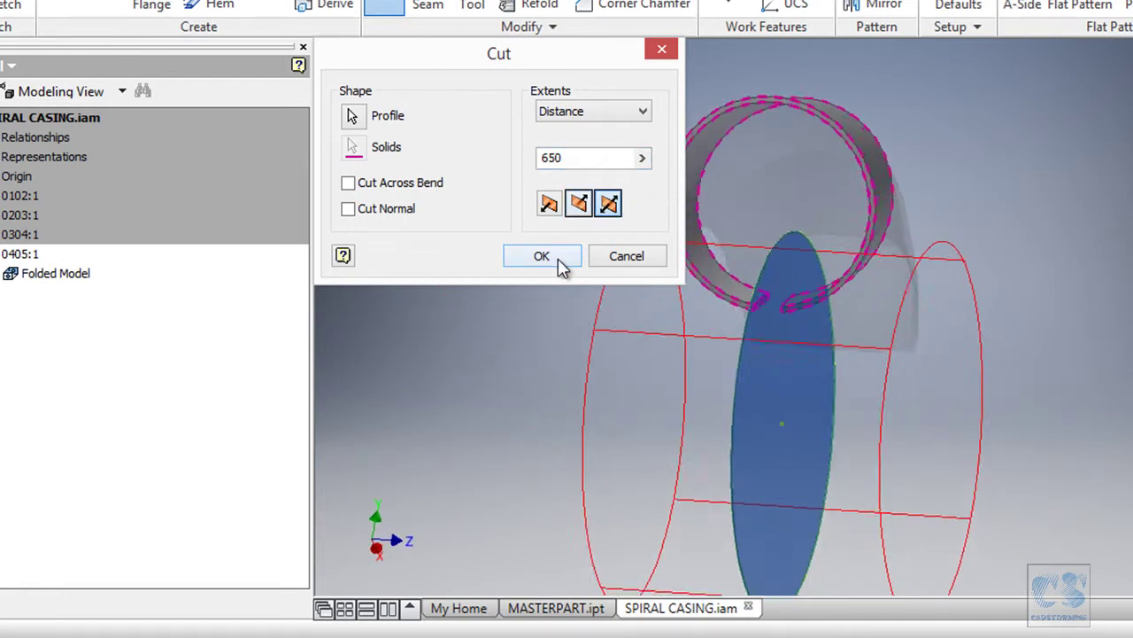
left_click(559, 259)
Step: Set the sheet metal Thickness of part 0405 equal to Thickness_1 and finish editing the part
right_click(529, 170)
key("Escape")
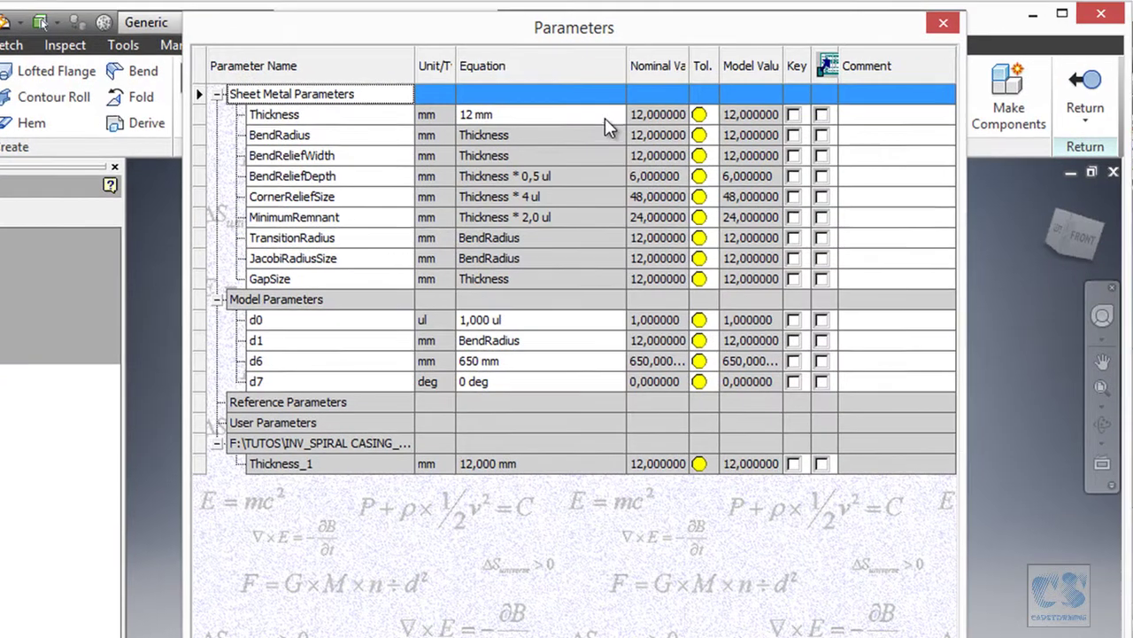
left_click(611, 116)
left_click(617, 115)
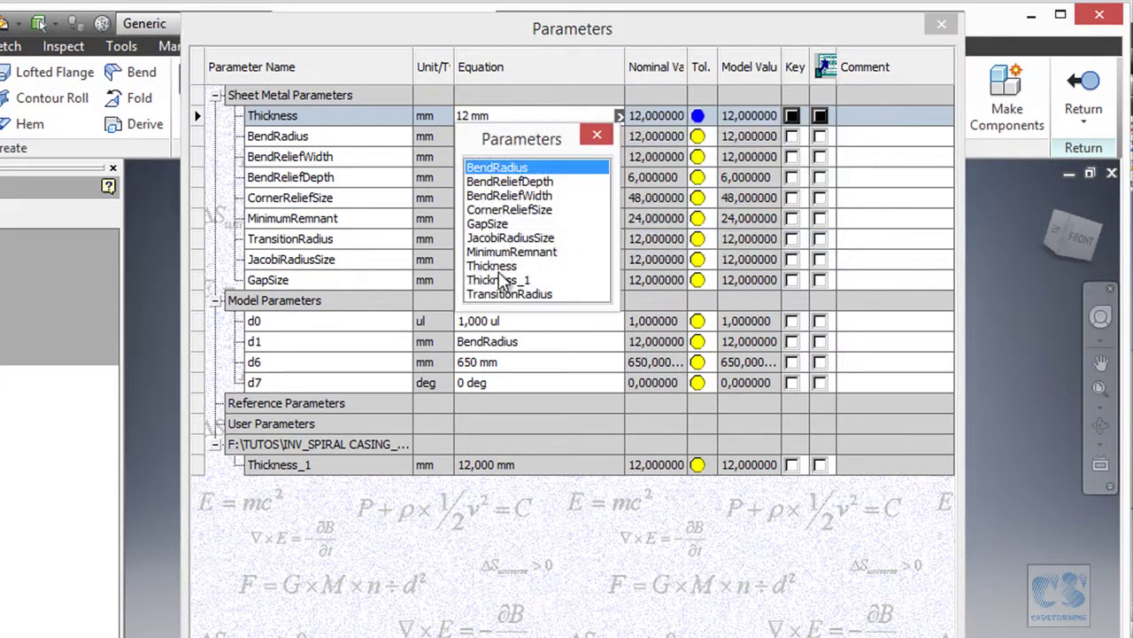
left_click(499, 280)
left_click(944, 601)
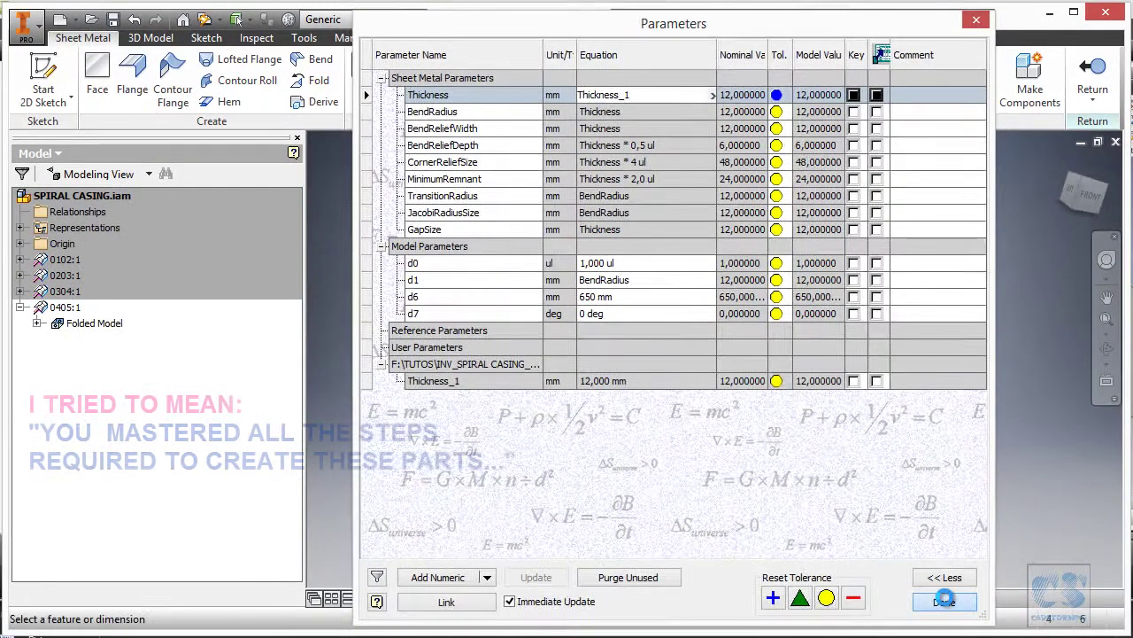
left_click(1093, 85)
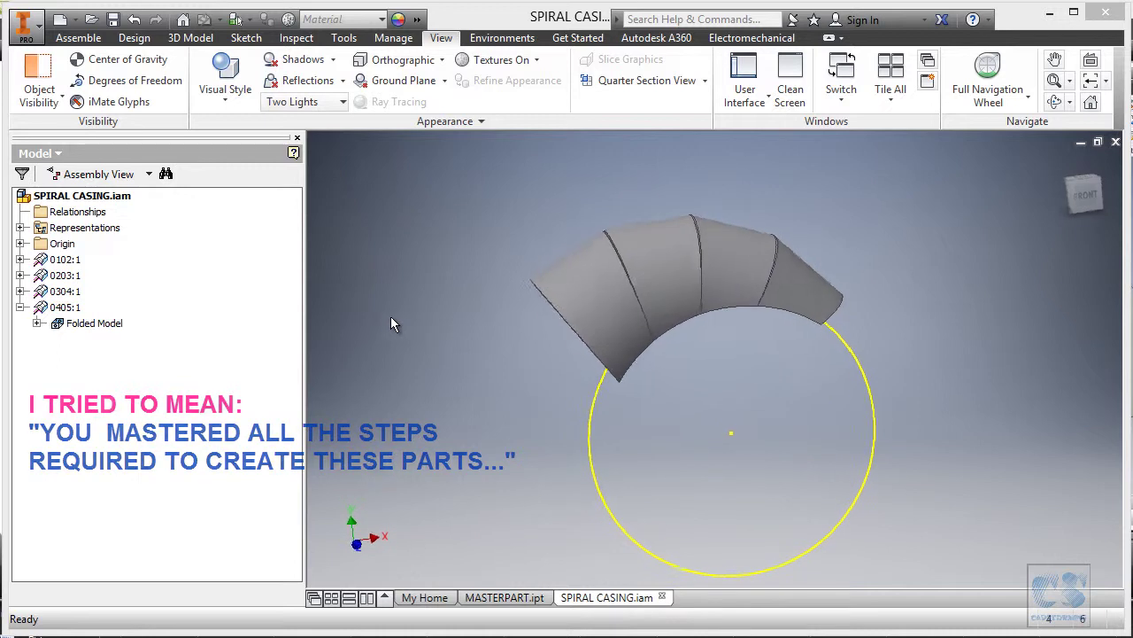
Step: Derive part 0506 from MASTERPART into SPIRAL CASING.iam with its two profile sketches, RING_OPENING and Thickness, using the Sheet Metal (mm).ipt template
left_click(504, 598)
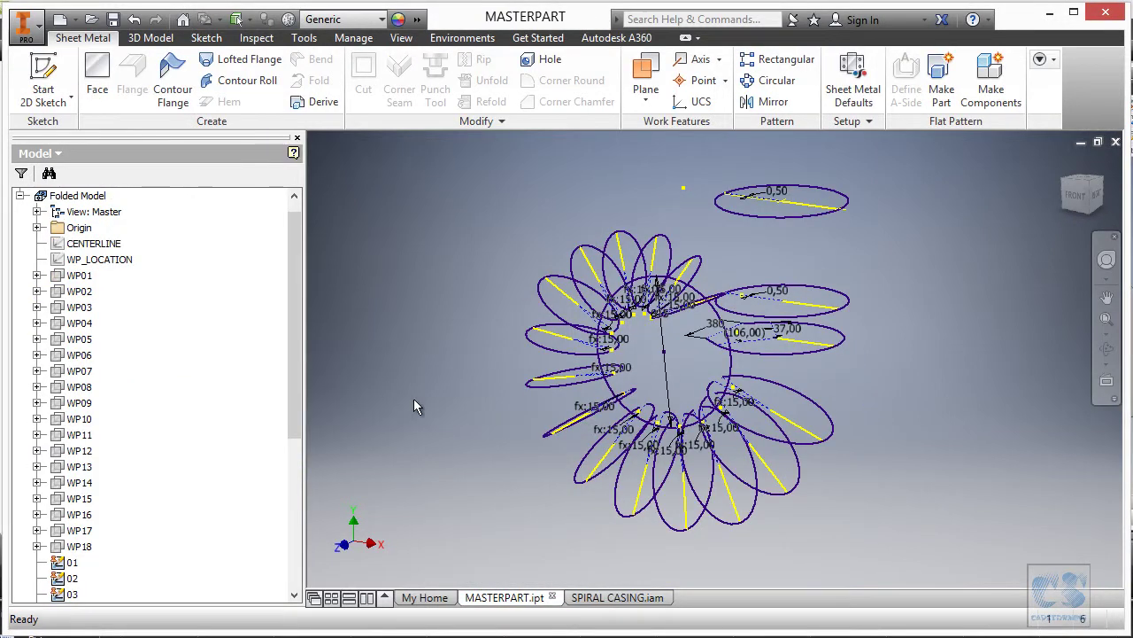
right_click(410, 257)
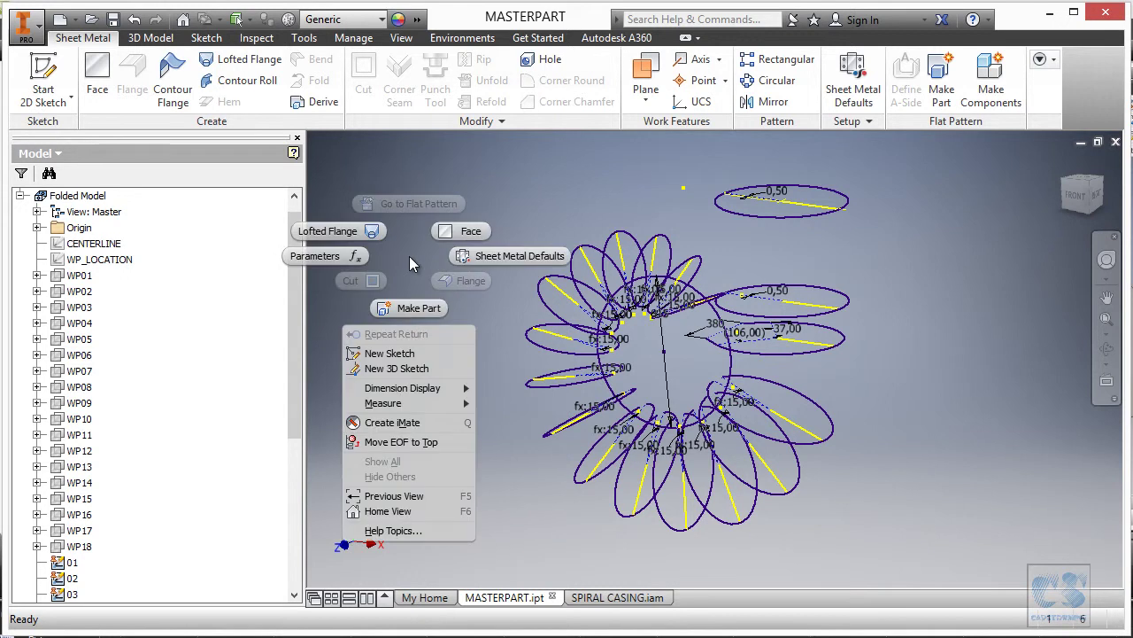
left_click(409, 312)
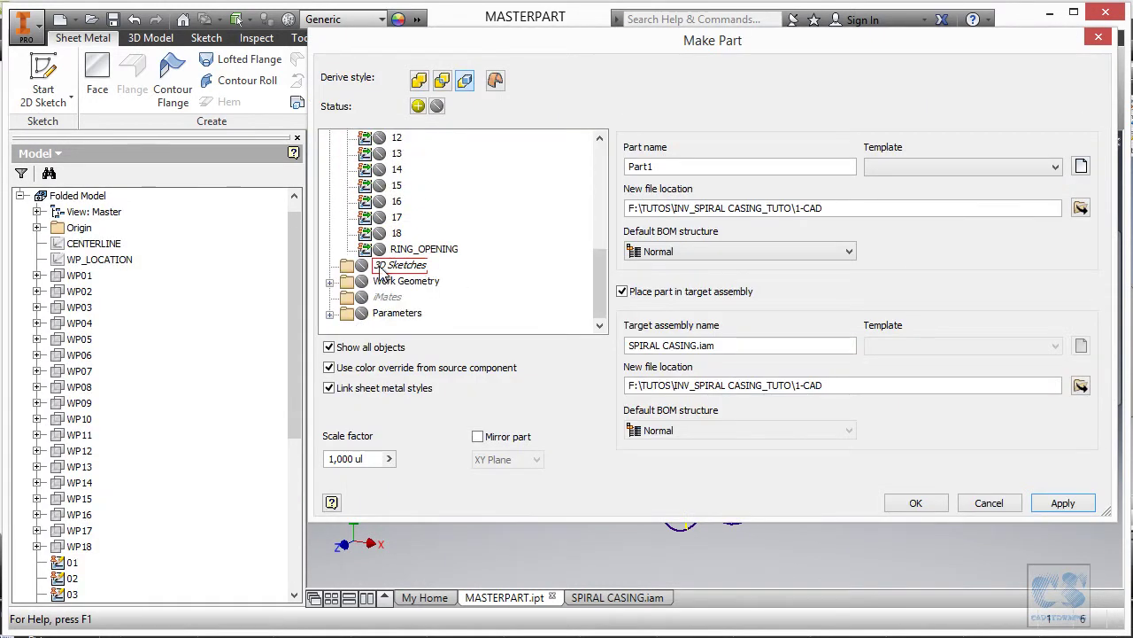
left_click(962, 167)
left_click(912, 193)
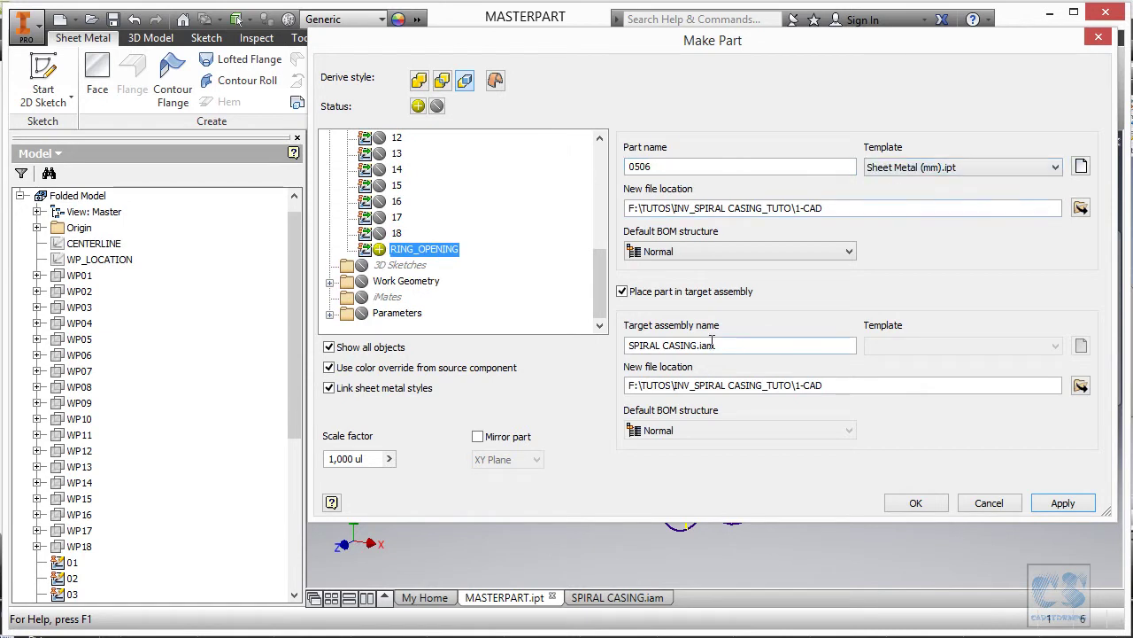
left_click(331, 315)
left_click(347, 264)
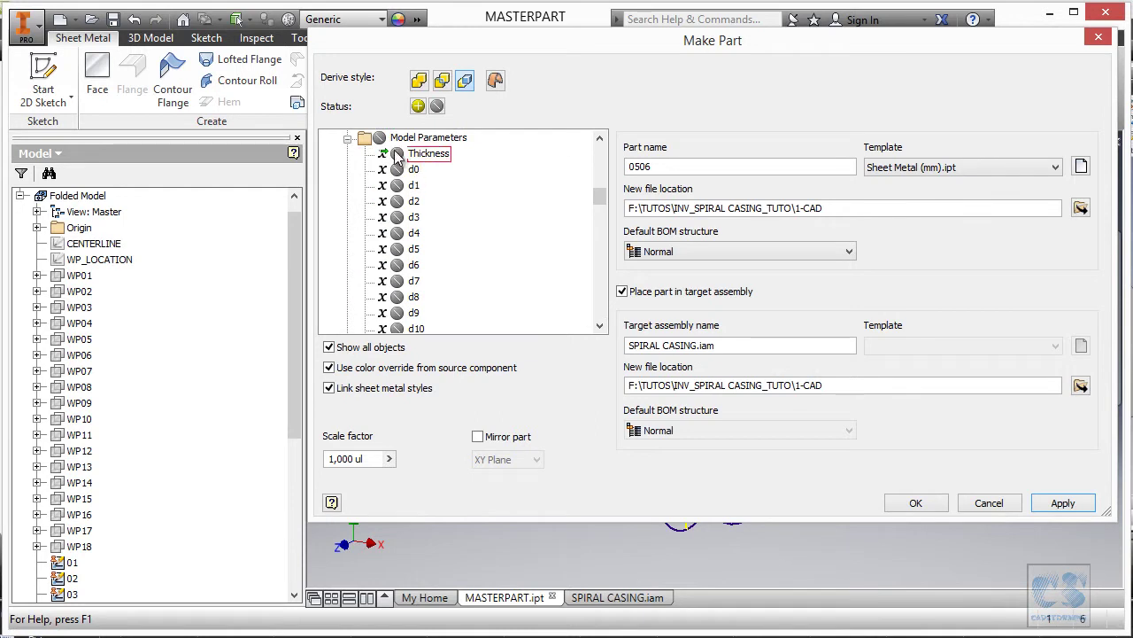
left_click(917, 502)
Step: Open part 0506 for editing in the assembly and create a smooth die-formed lofted flange between its two profile sketches
double_click(495, 363)
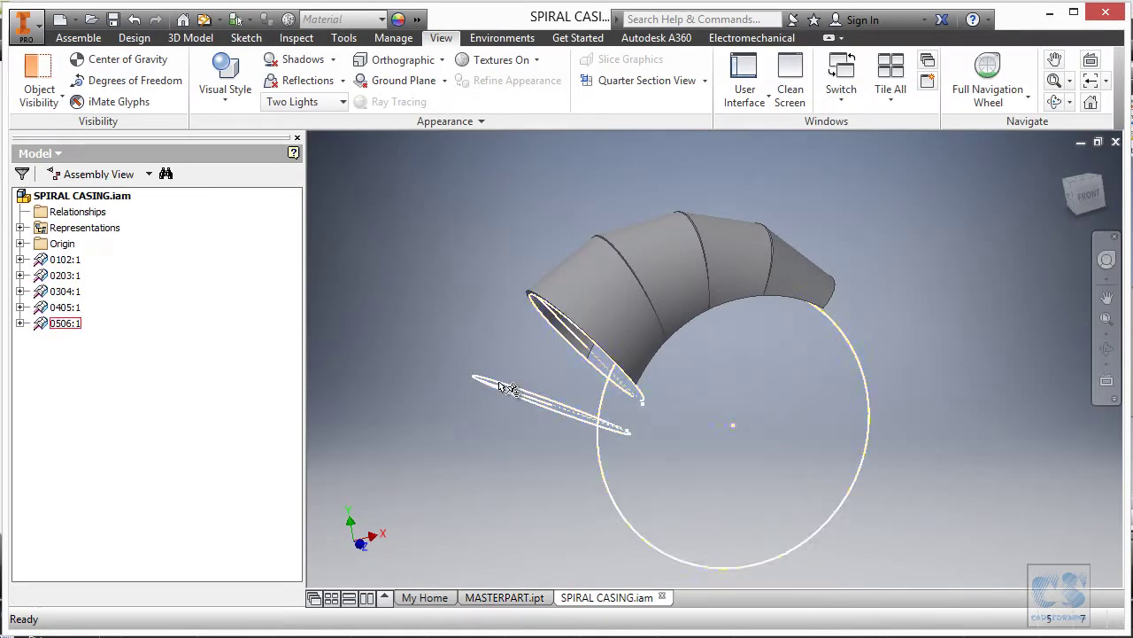
right_click(443, 318)
left_click(376, 294)
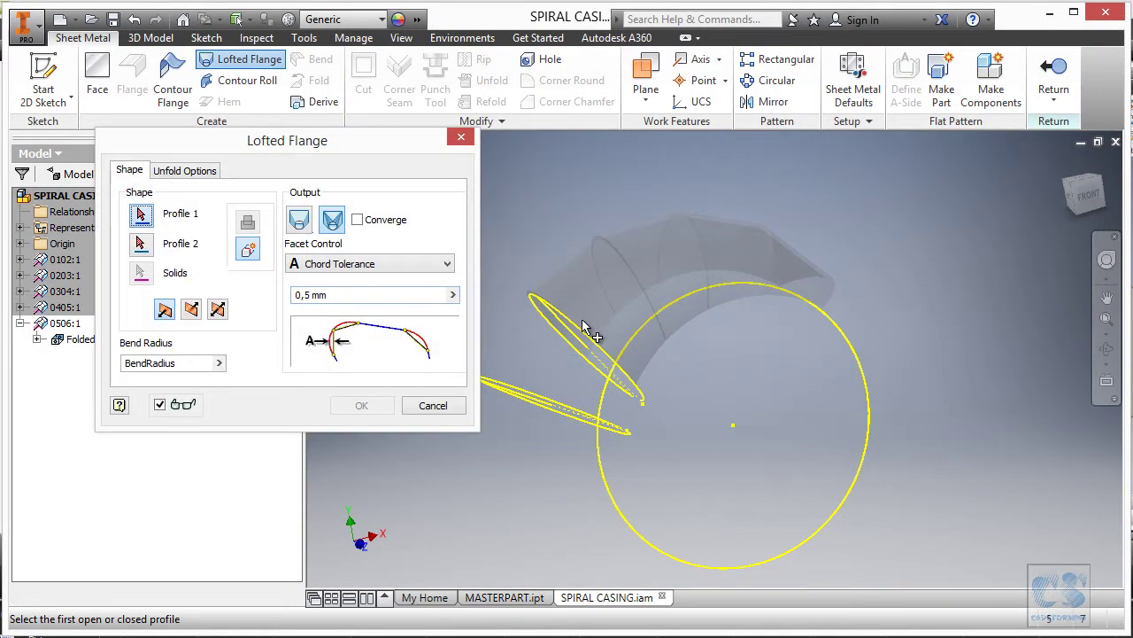
mouse_move(689, 355)
middle_mouse_down("shift")
mouse_move(684, 340)
mouse_move(717, 330)
middle_mouse_up("shift")
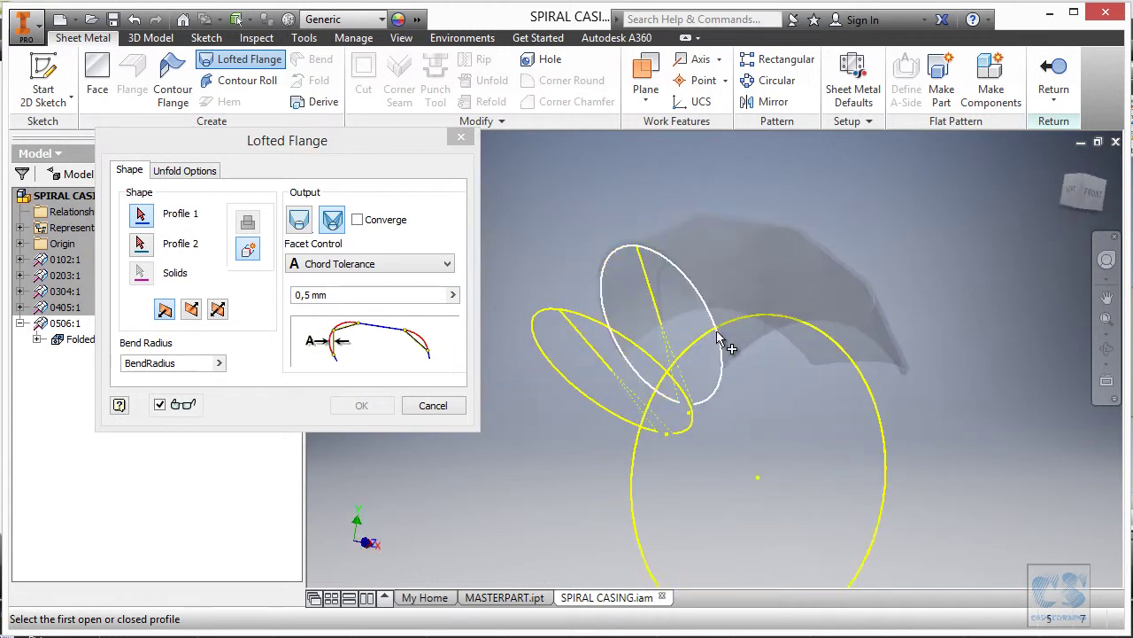
left_click(715, 332)
left_click(618, 336)
left_click(361, 405)
Step: Cut the lofted flange of part 0506 with the ring-opening circle, using a distance of 650 mm symmetric to both sides
right_click(421, 345)
left_click(417, 292)
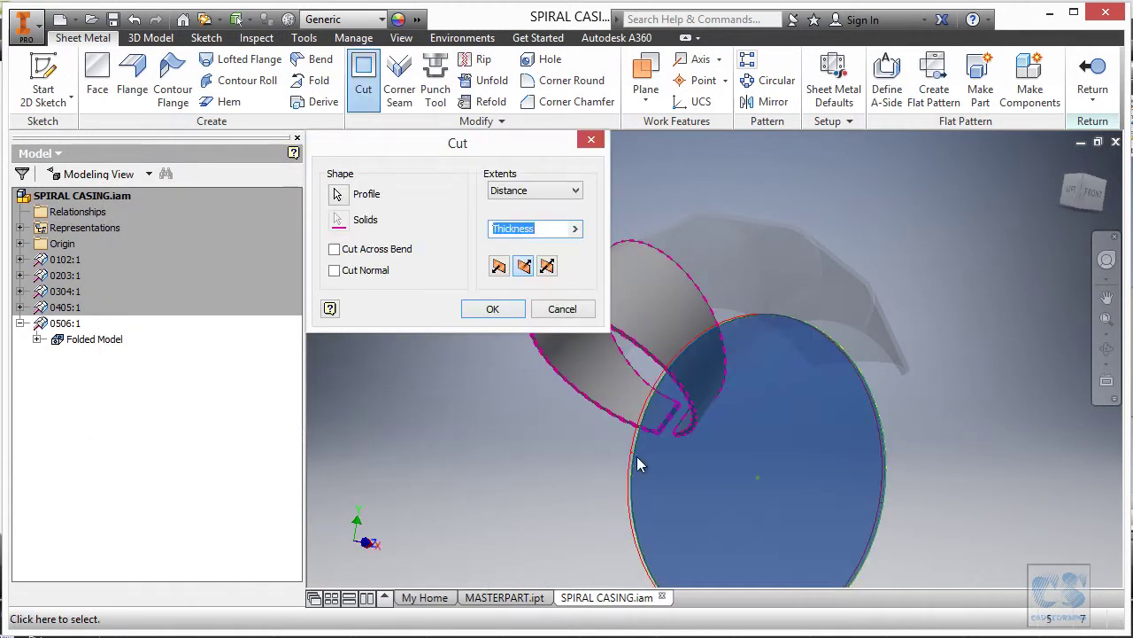
left_click(575, 228)
left_click(639, 316)
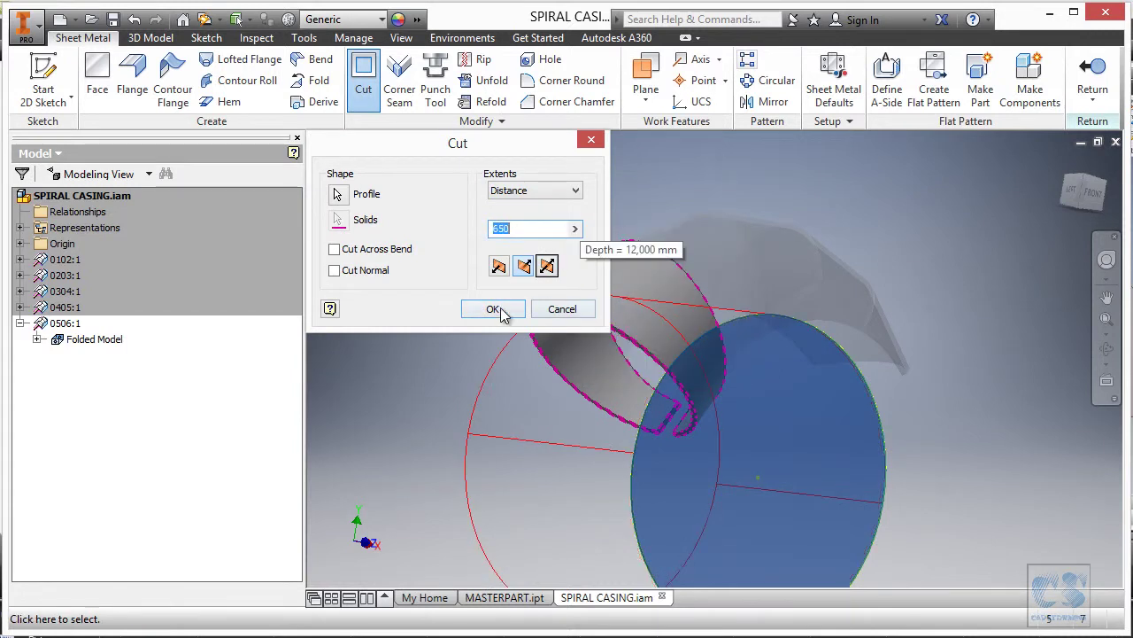
left_click(496, 309)
Step: Set the sheet metal Thickness of part 0506 equal to Thickness_1 and return to the assembly
right_click(465, 256)
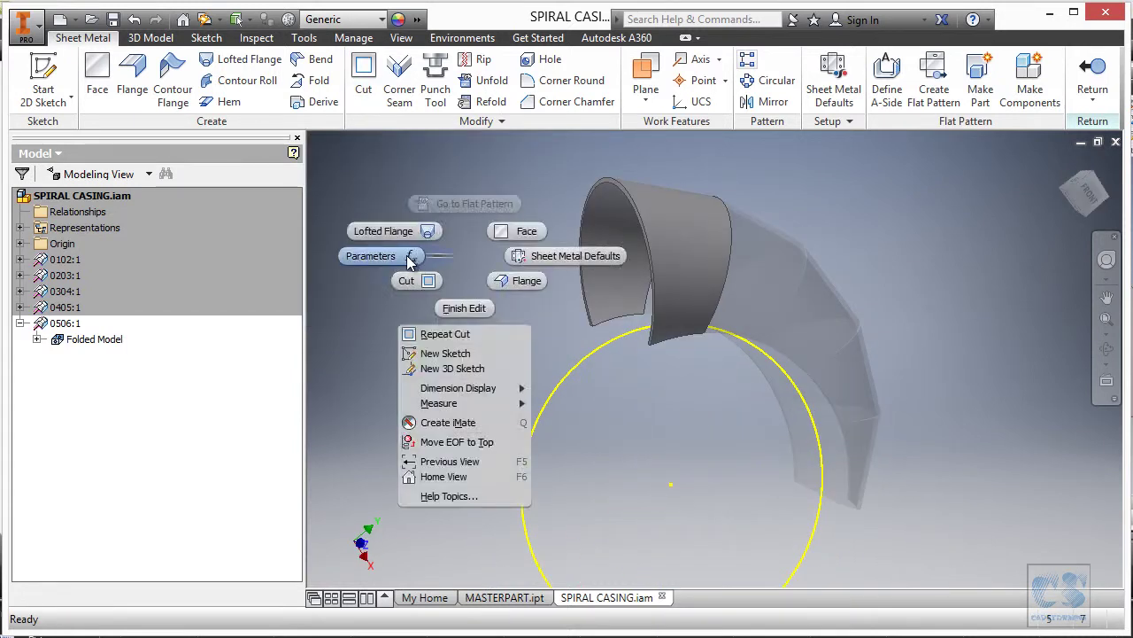
left_click(395, 257)
left_click(705, 96)
right_click(715, 94)
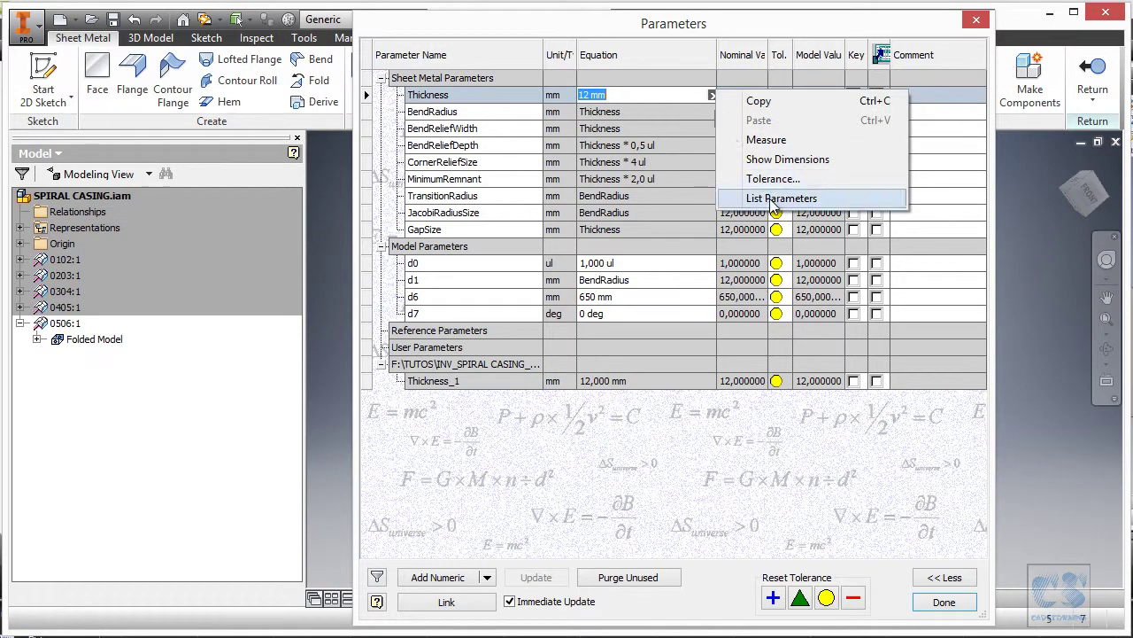
left_click(759, 194)
left_click(617, 298)
left_click(944, 602)
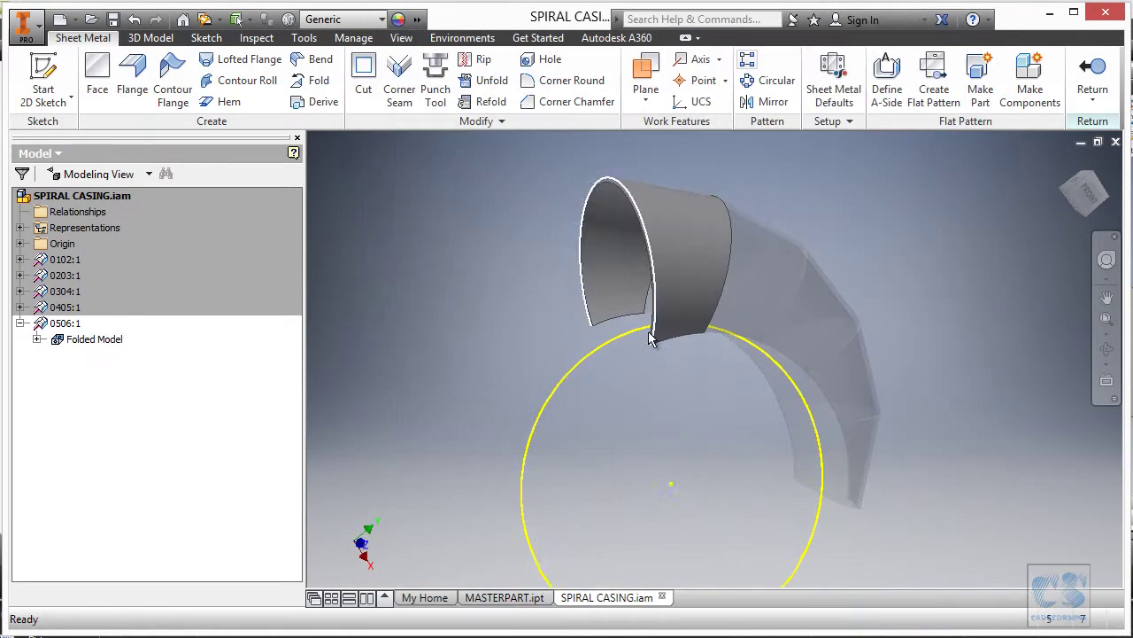
left_click(1093, 80)
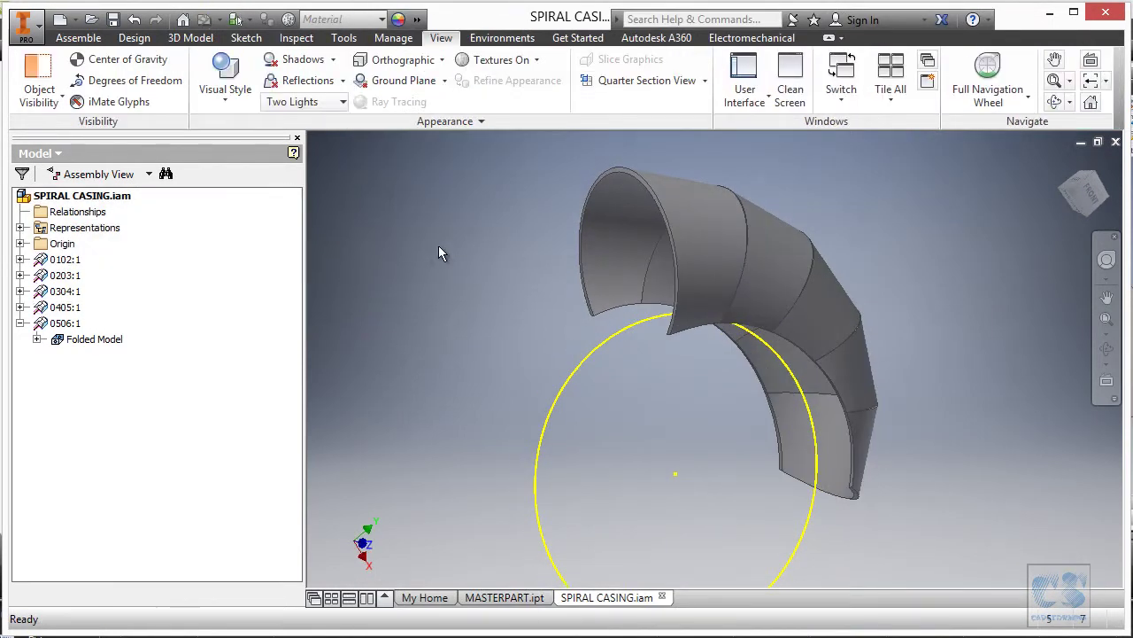
Step: Start a new Make Part derivation from MASTERPART, including sketches 06, 07 and RING_OPENING plus the Thickness model parameter
left_click(512, 596)
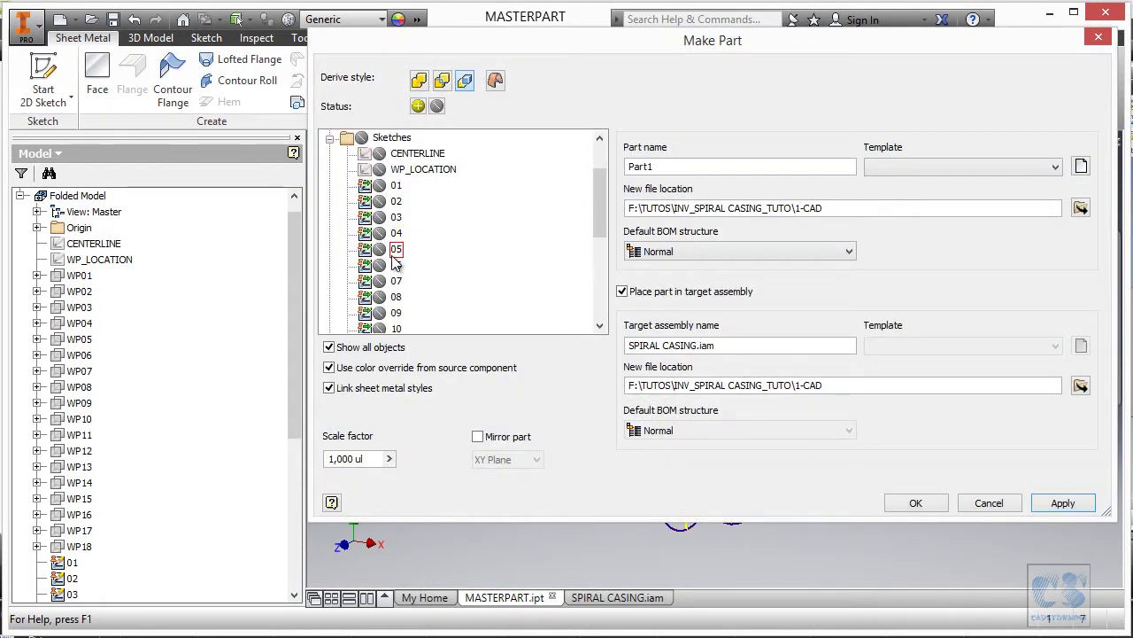
left_click(609, 599)
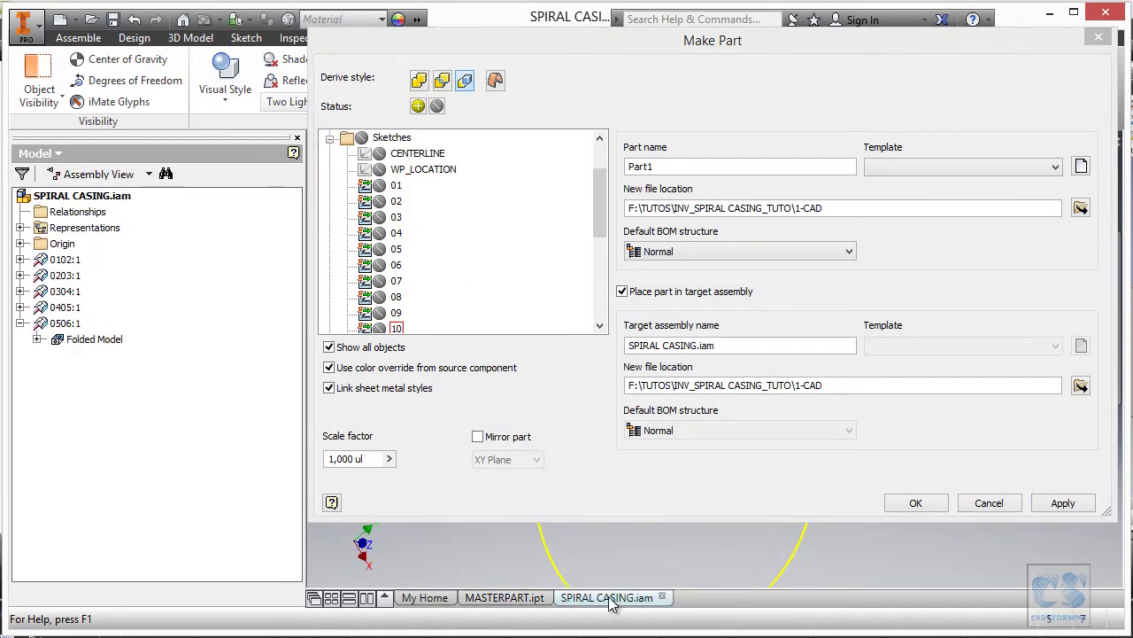
left_click(505, 598)
scroll(432, 267, "down", 4)
left_click(379, 280)
scroll(337, 298, "down", 1)
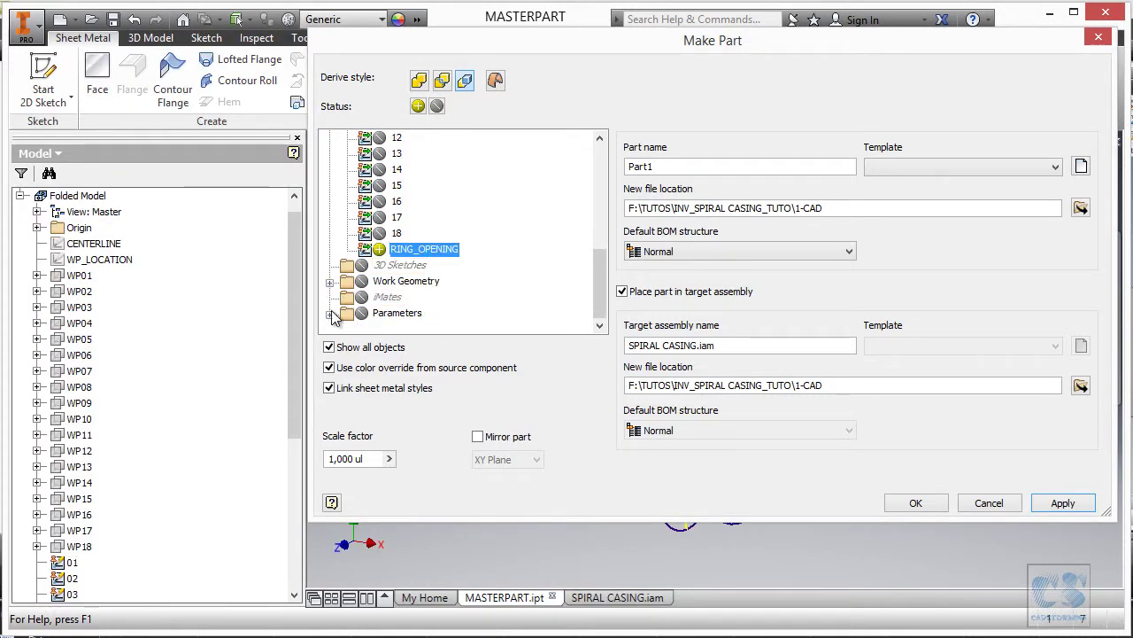
left_click(329, 314)
left_click(348, 265)
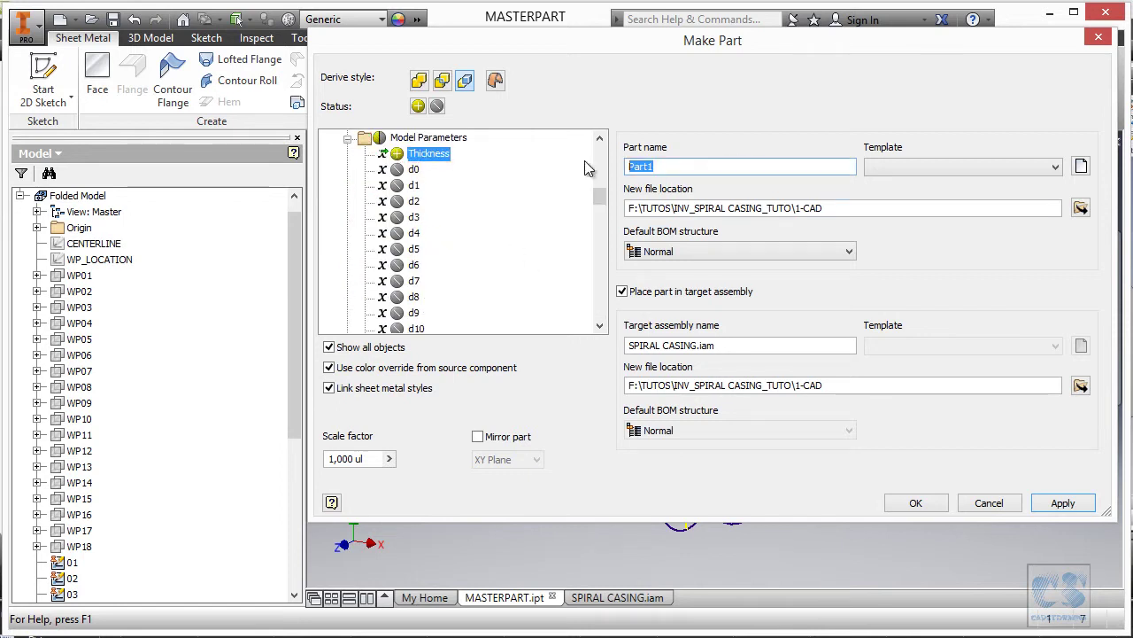
Step: Name the derived part 0607, assign the Sheet Metal (mm).ipt template and create it in SPIRAL CASING.iam
left_click(617, 596)
left_click(504, 597)
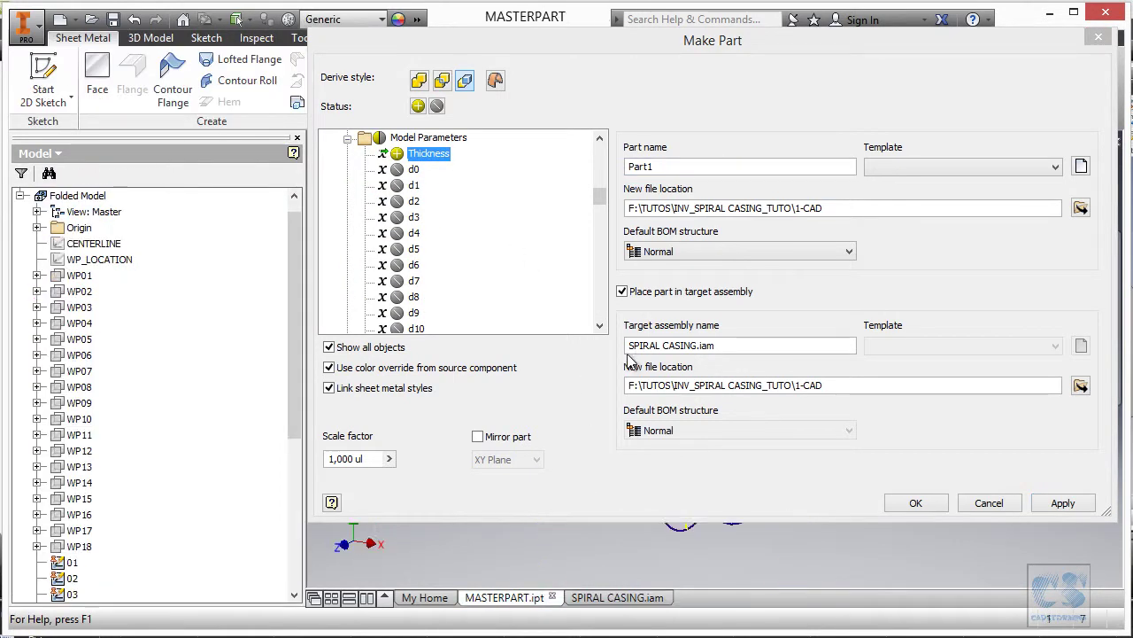
type("0607")
left_click_drag(600, 195, 606, 167)
left_click(872, 167)
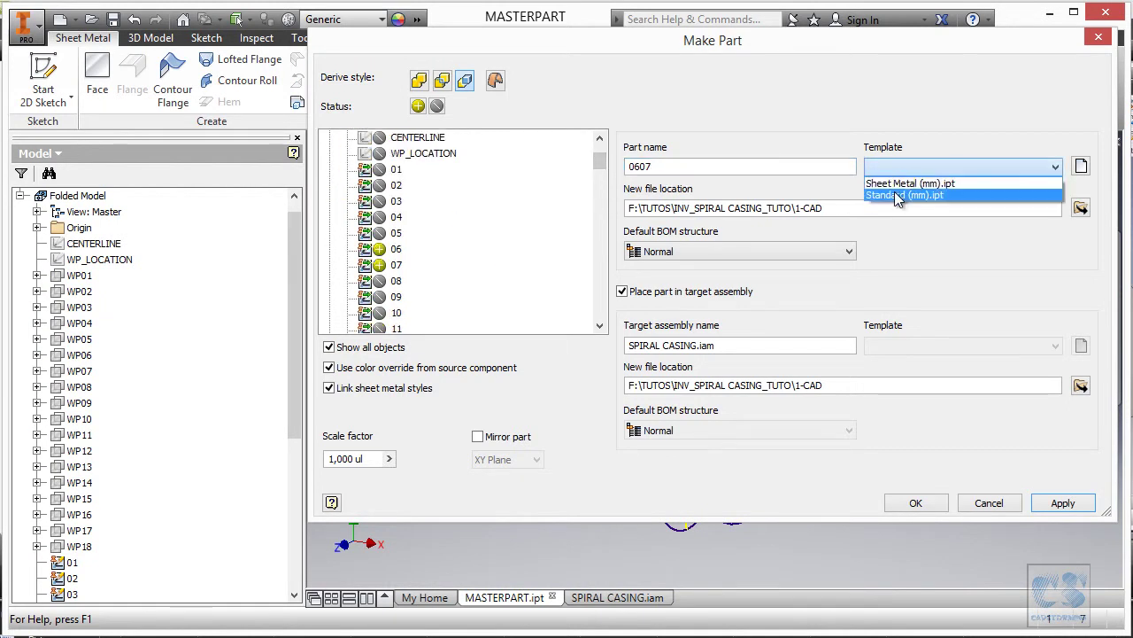
left_click(873, 196)
left_click(916, 505)
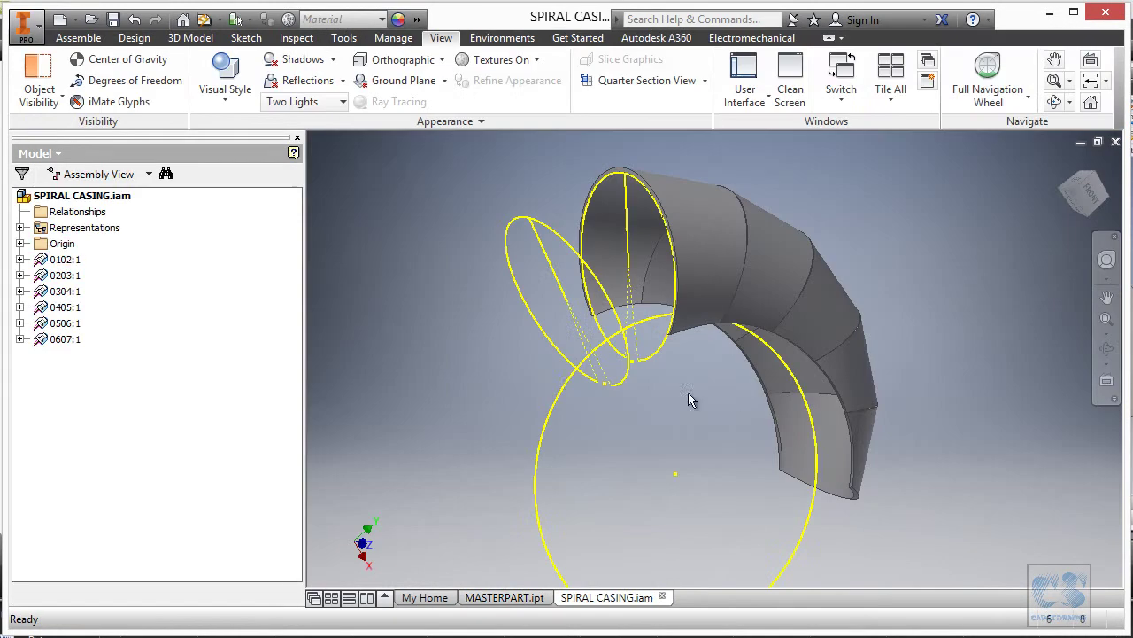
Step: Open part 0607 for editing and create a smooth die-formed lofted flange between its two profile sketches
right_click(432, 239)
left_click(355, 216)
left_click(671, 223)
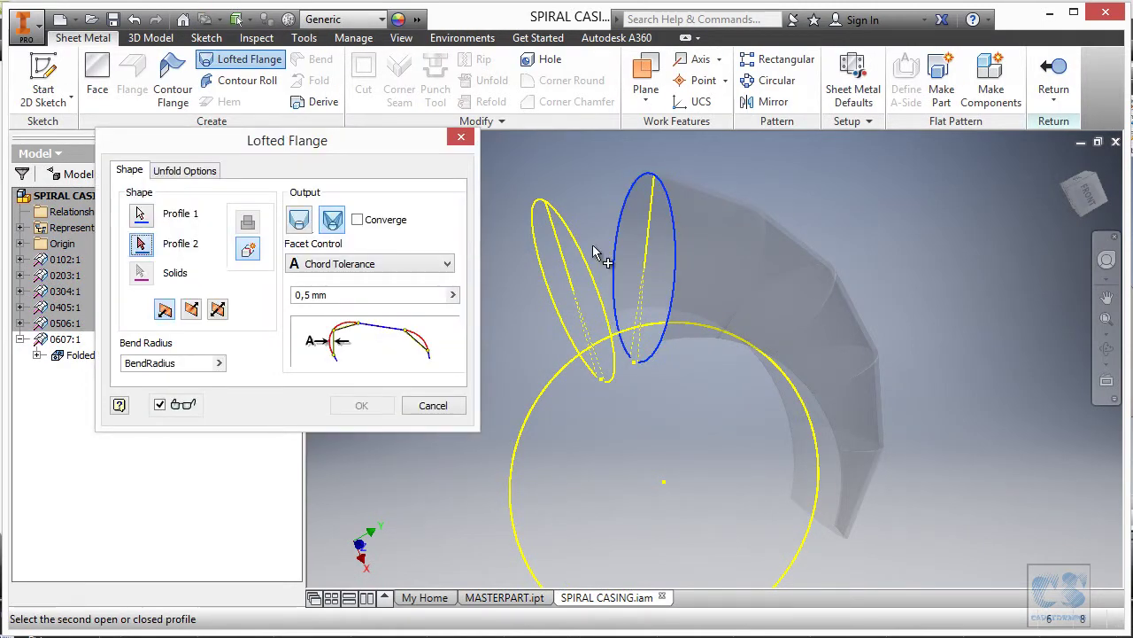
left_click(585, 263)
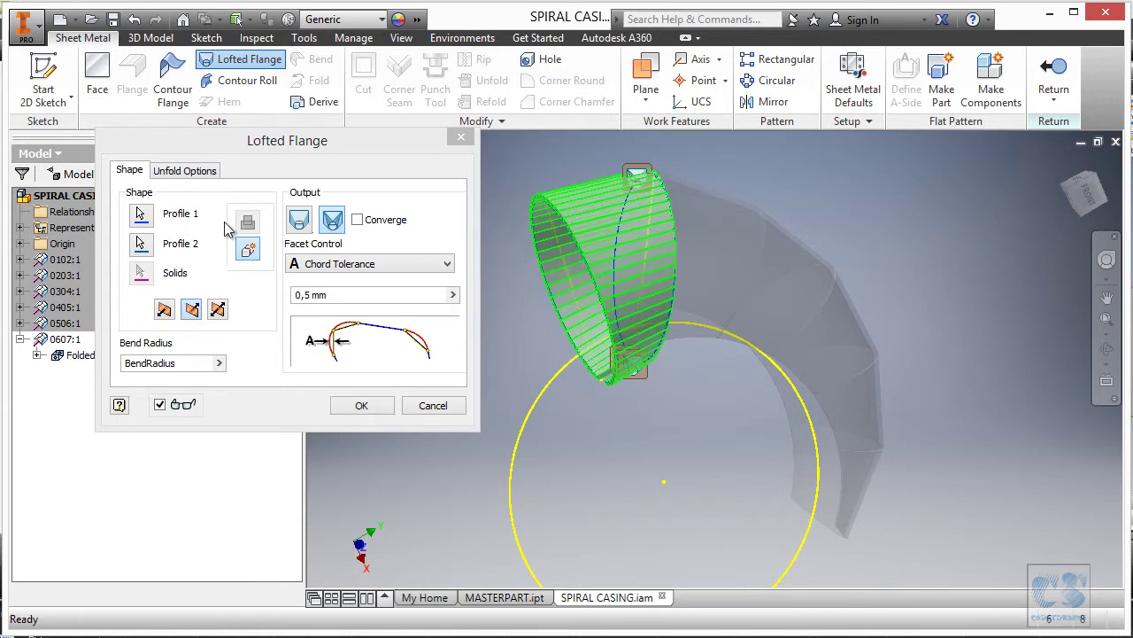
left_click(361, 405)
Step: Cut the lofted flange of part 0607 with the ring-opening circle, using a distance of 650 mm symmetric to both sides
right_click(462, 346)
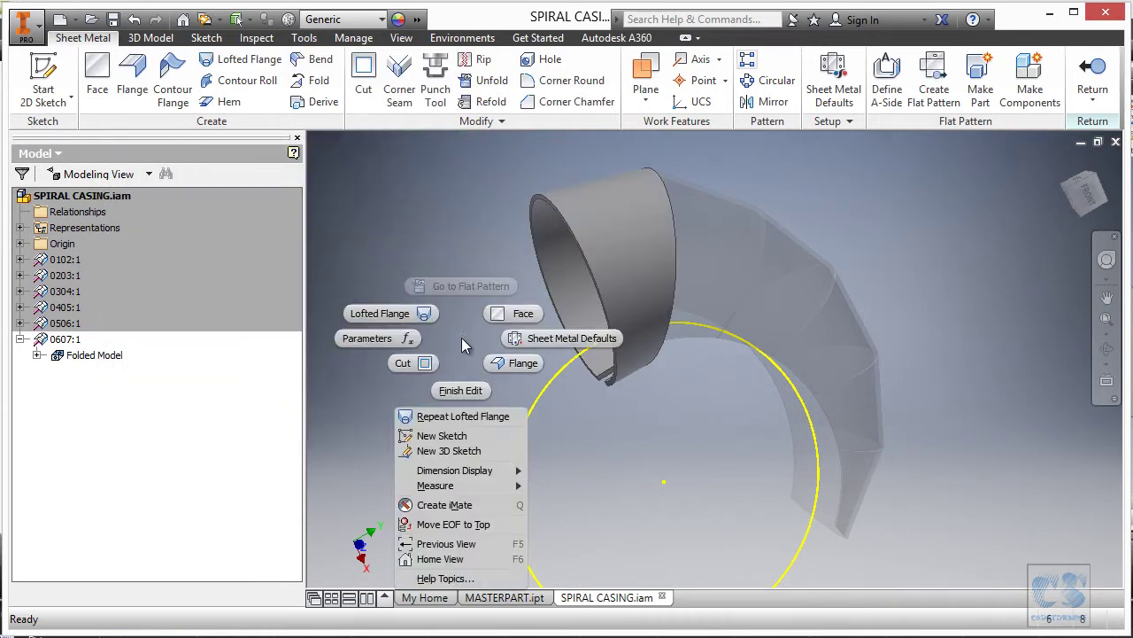
left_click(403, 363)
left_click(577, 232)
left_click(531, 306)
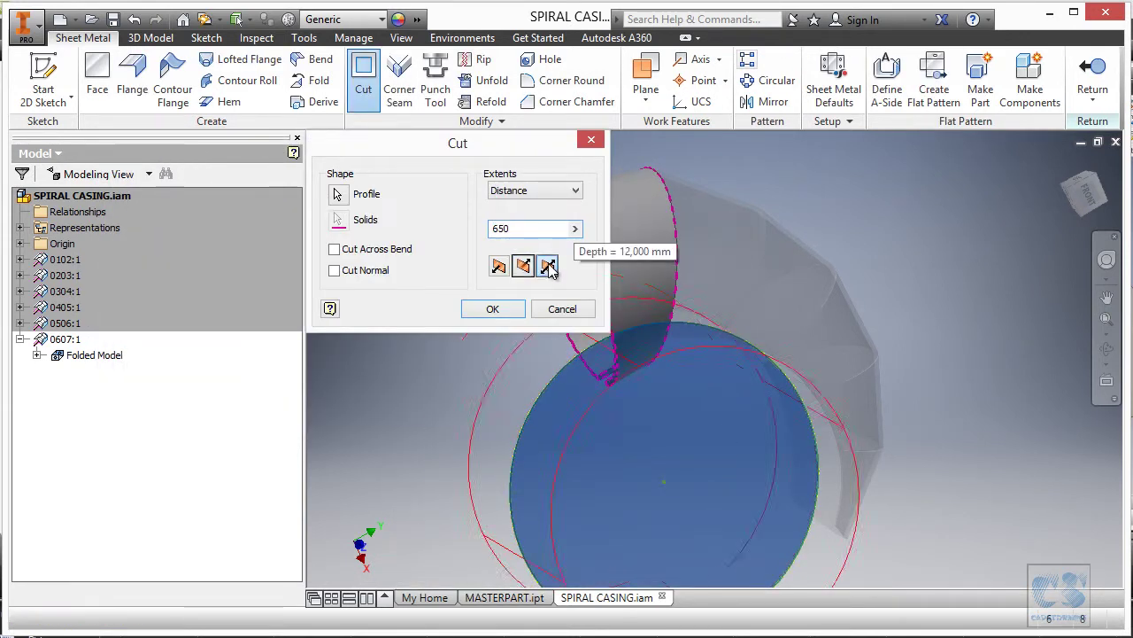
left_click(492, 309)
Step: Set the sheet metal Thickness of part 0607 equal to Thickness_1 and return to the assembly
right_click(426, 270)
left_click(382, 270)
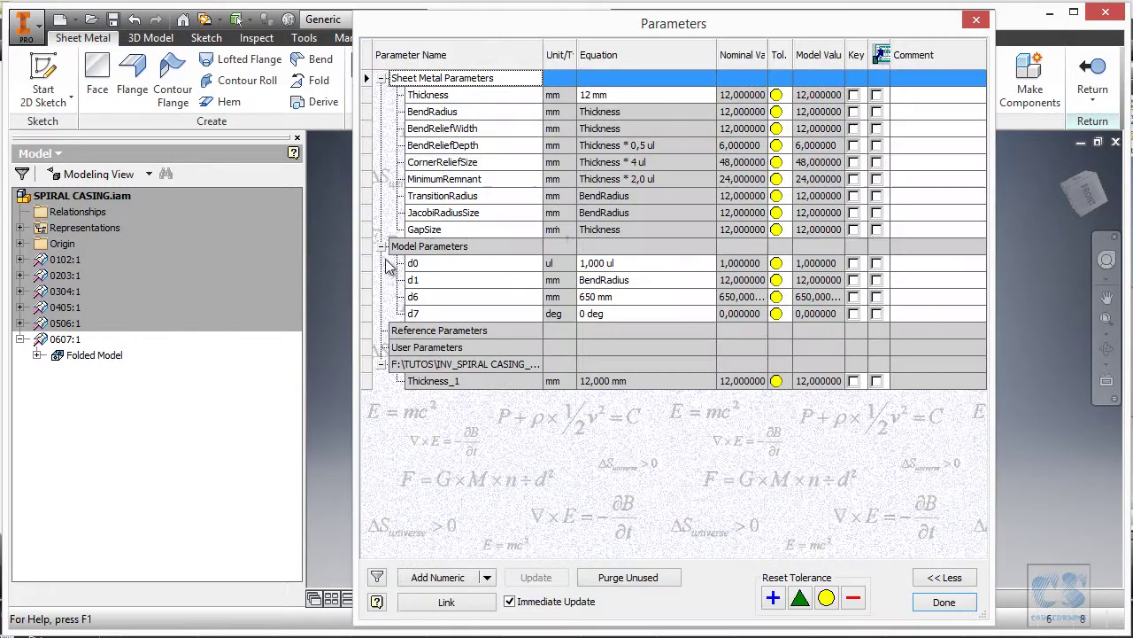
left_click(698, 98)
left_click(713, 96)
left_click(759, 266)
left_click(633, 234)
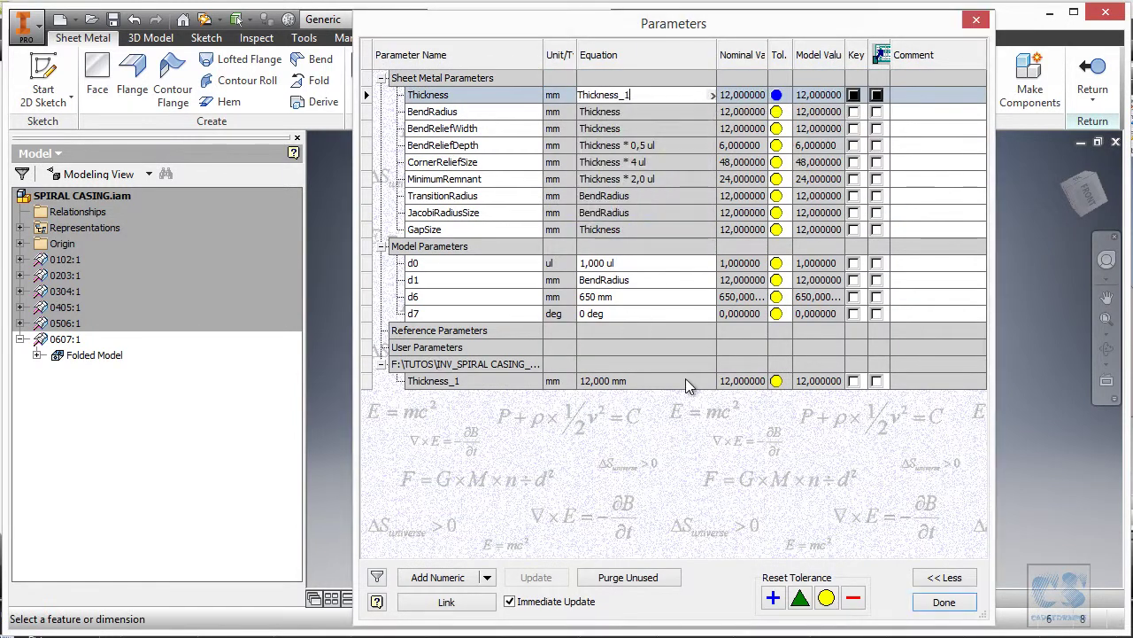
left_click(939, 606)
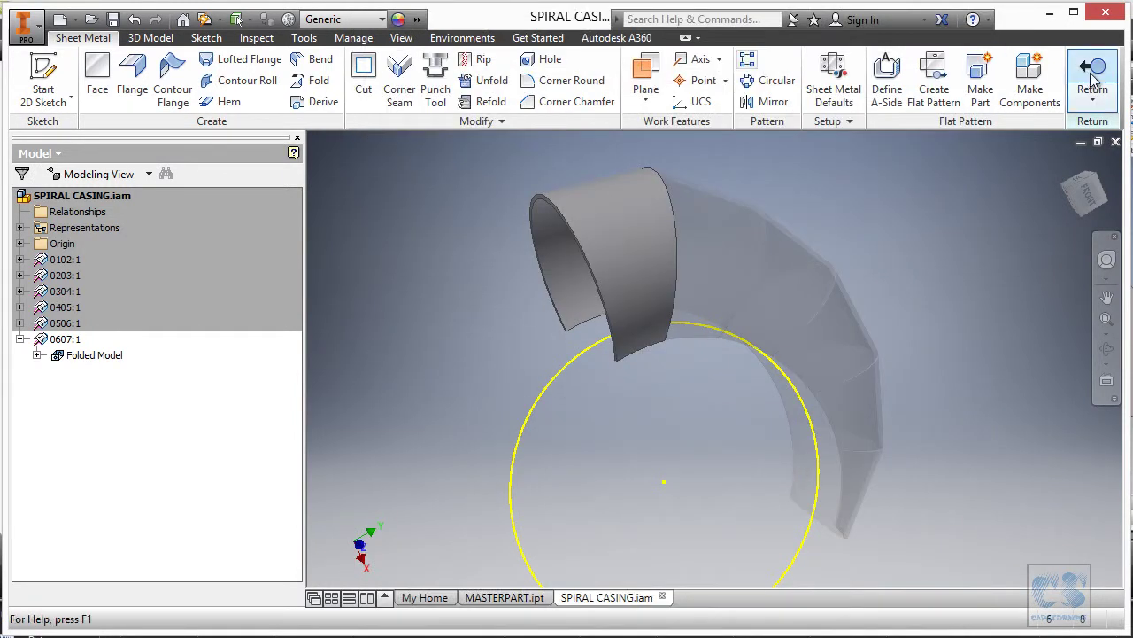
left_click(1092, 78)
Step: Start deriving part 0708 from MASTERPART with sketches 07 and 08, using the Sheet Metal (mm).ipt template
left_click(504, 597)
right_click(402, 329)
left_click(410, 380)
left_click(336, 232)
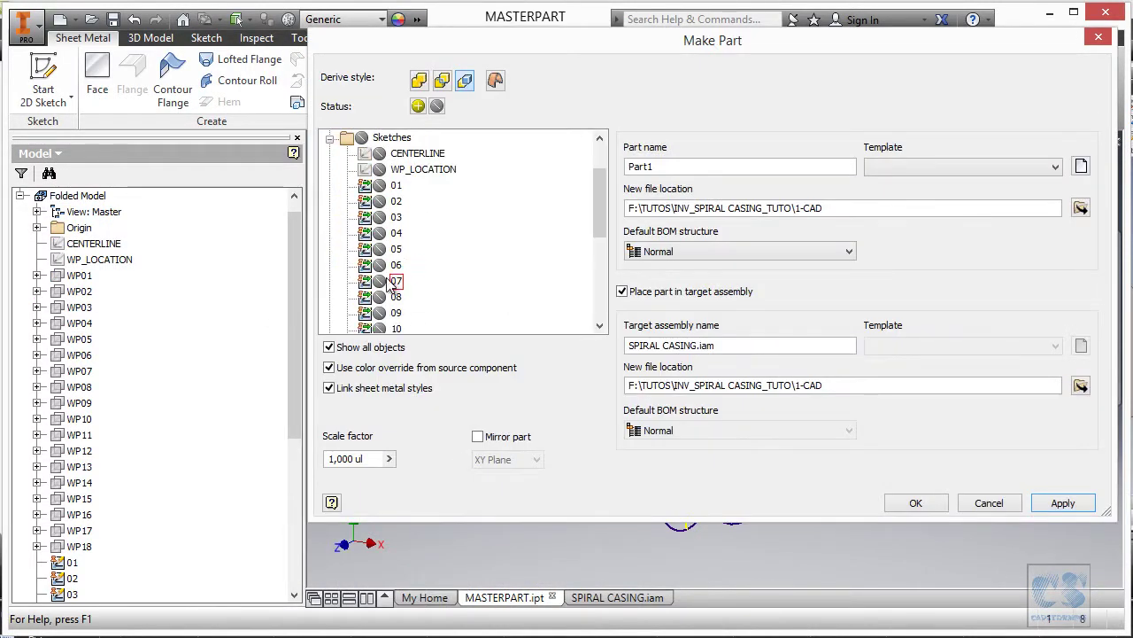
double_click(665, 168)
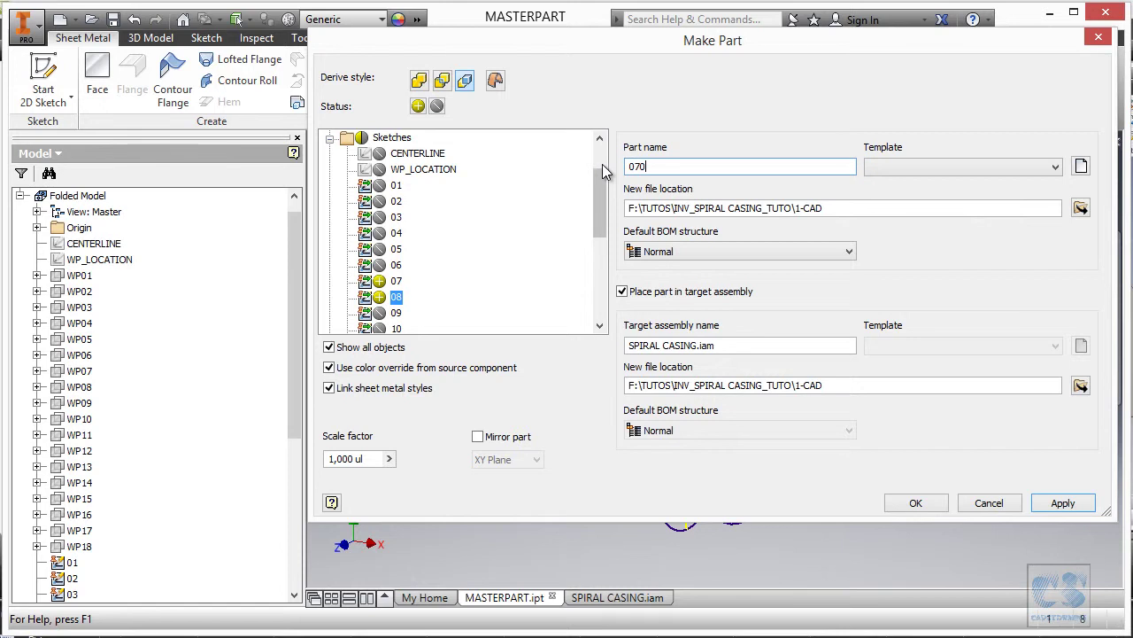
left_click(962, 166)
left_click(885, 194)
Step: Include the RING_OPENING sketch and the Thickness parameter in the derived part 0708 and create it in SPIRAL CASING.iam
left_click_drag(600, 208, 602, 310)
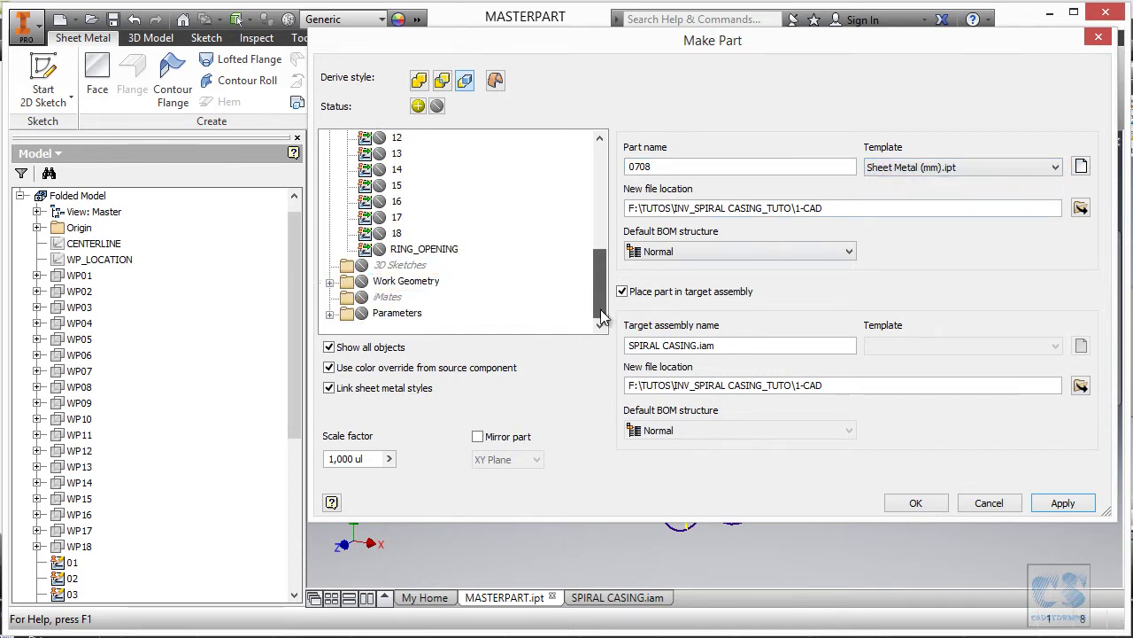
left_click(379, 249)
left_click(330, 282)
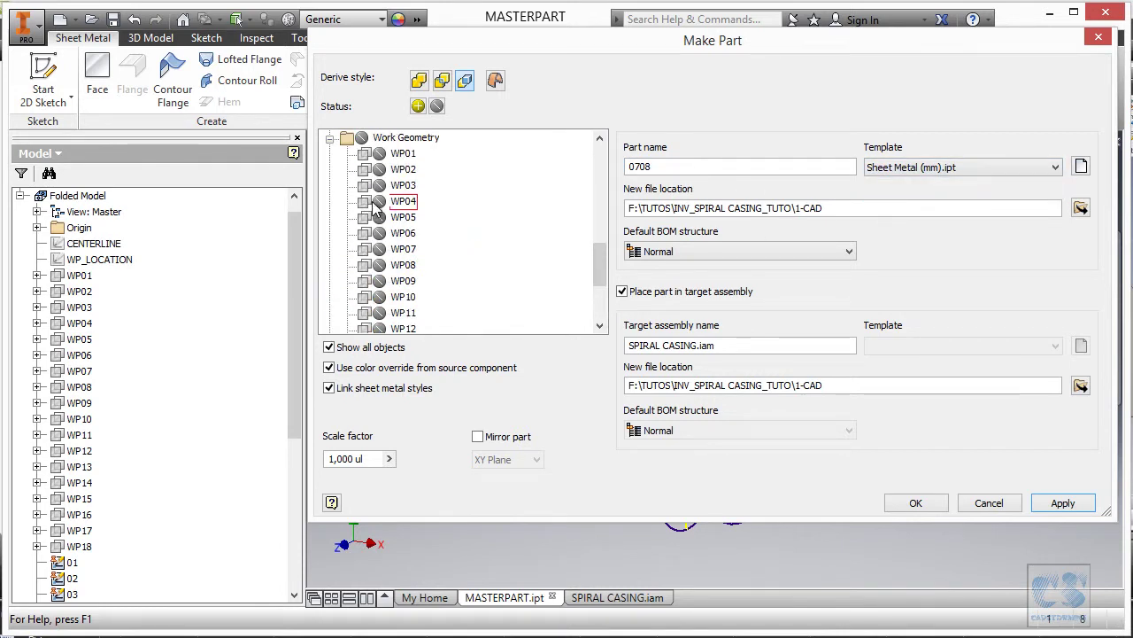
left_click(330, 139)
left_click(331, 314)
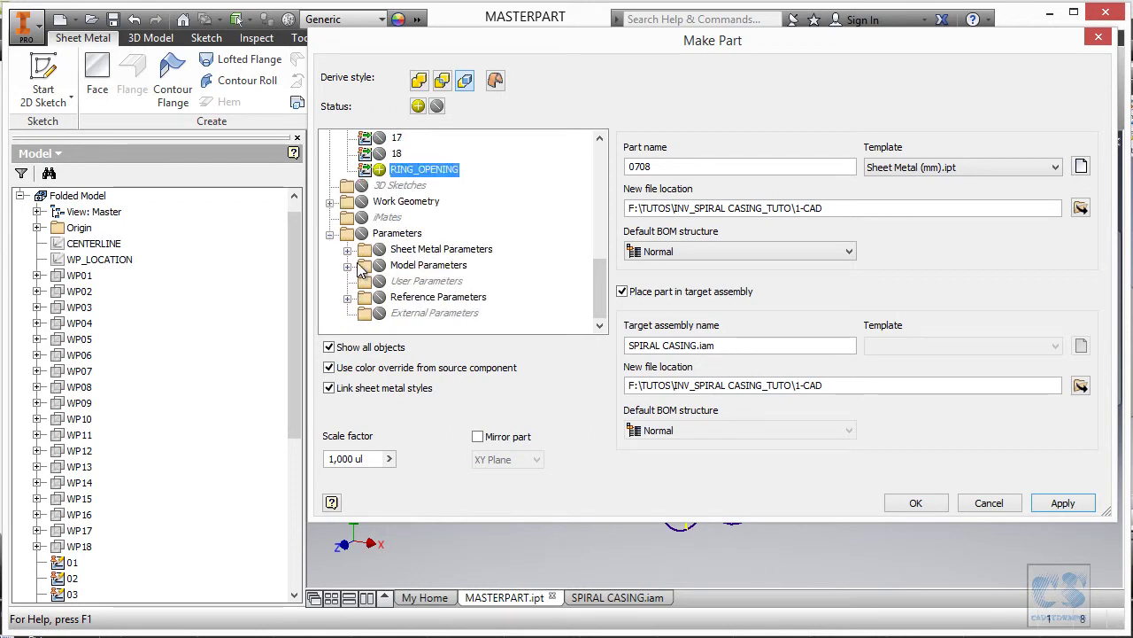
left_click(347, 275)
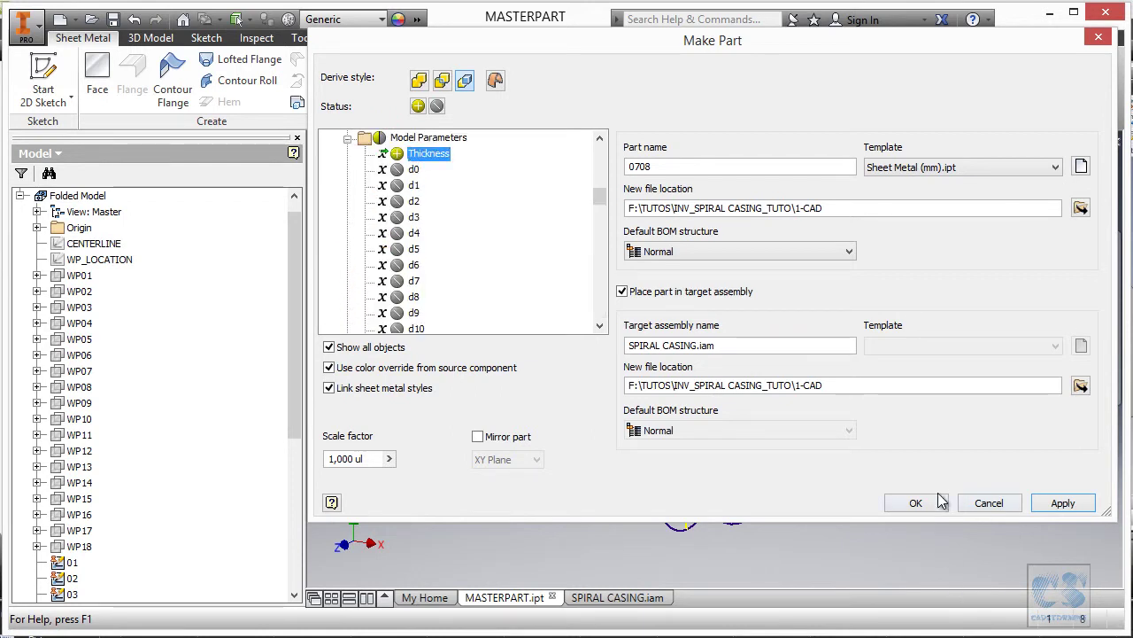
left_click(941, 502)
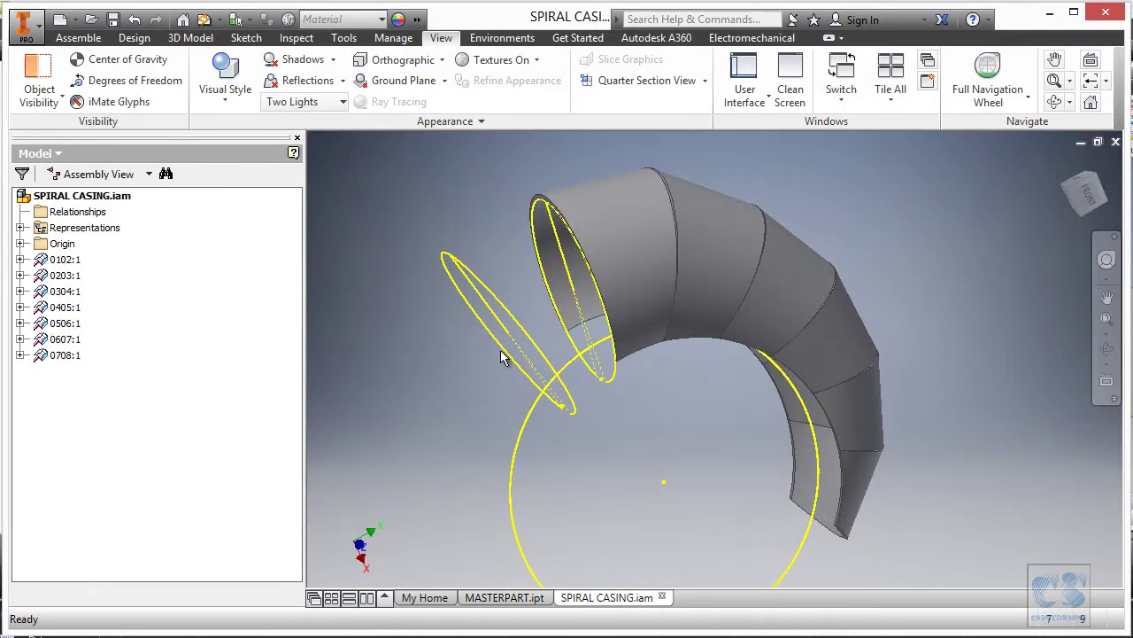
Step: Open part 0708 for editing and create a smooth die-formed lofted flange between its two profile sketches
double_click(56, 355)
right_click(365, 302)
left_click(283, 263)
left_click(575, 241)
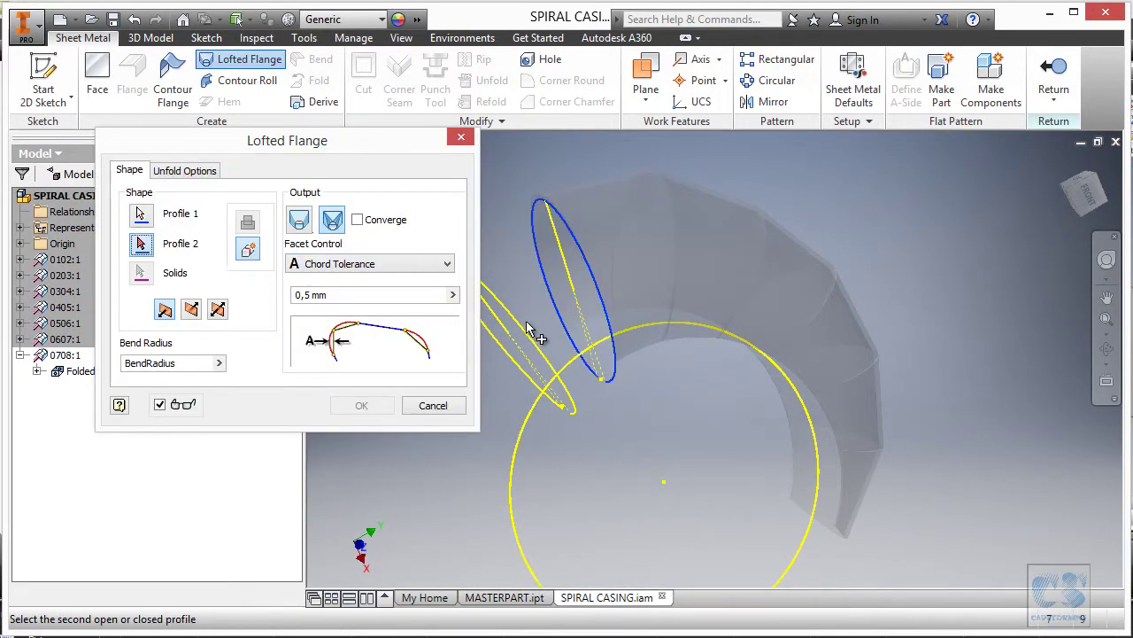
left_click(529, 339)
left_click(299, 219)
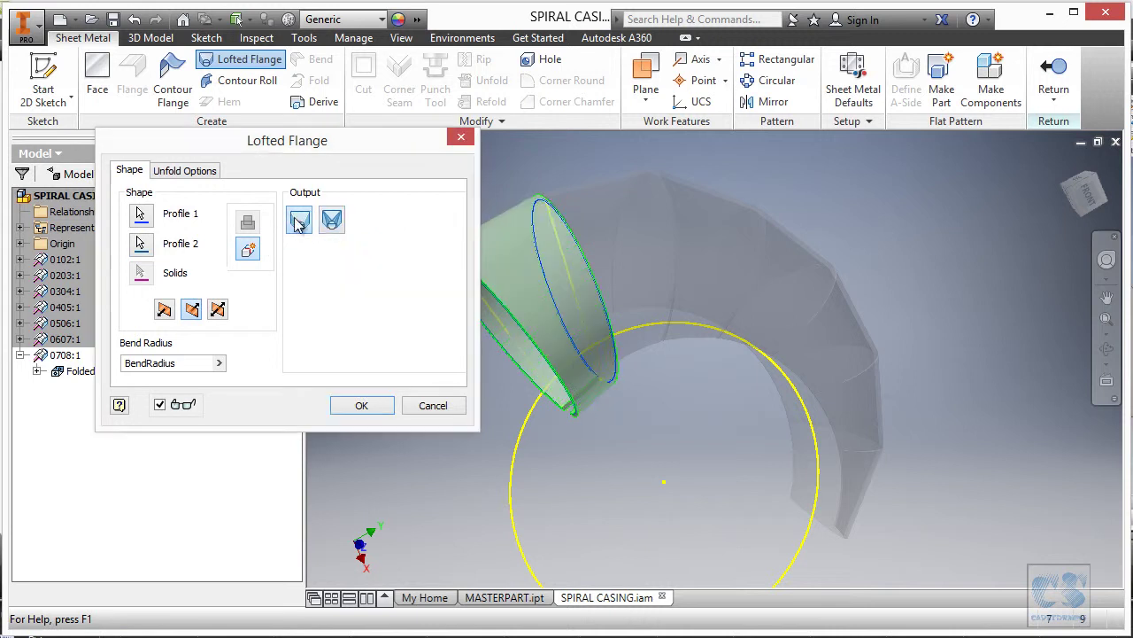
left_click(361, 405)
Step: Cut the lofted flange of part 0708 with the ring-opening circle, using a distance of 650 mm
right_click(394, 279)
left_click(350, 293)
left_click(575, 228)
left_click(620, 296)
left_click(502, 312)
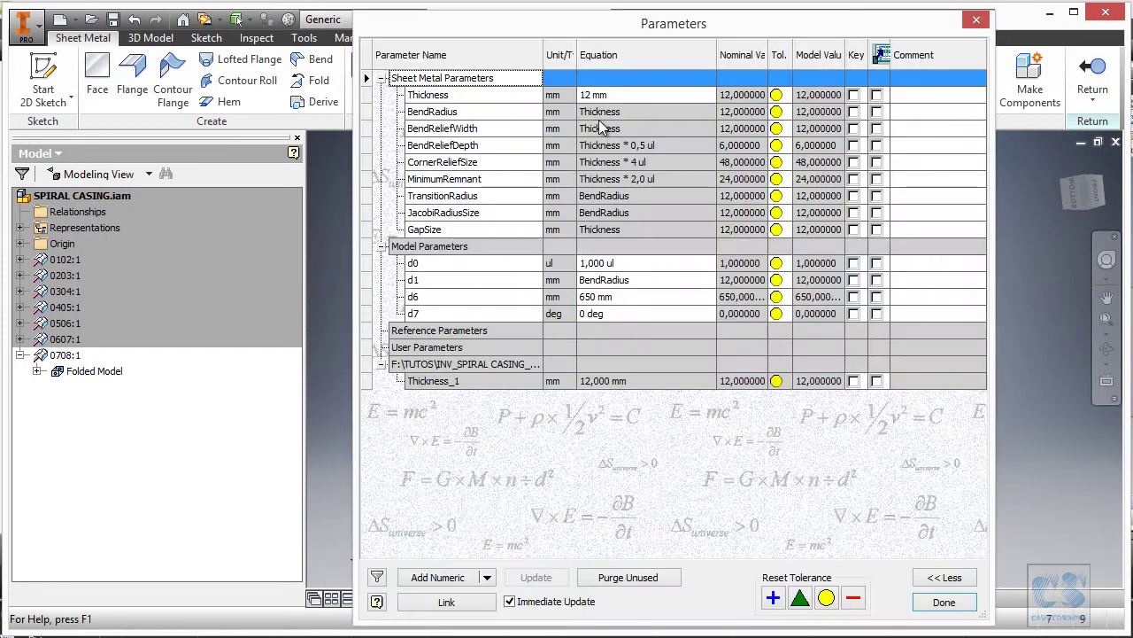
Step: Set the sheet metal Thickness of part 0708 equal to Thickness_1 and finish editing the part
left_click(602, 95)
left_click(712, 95)
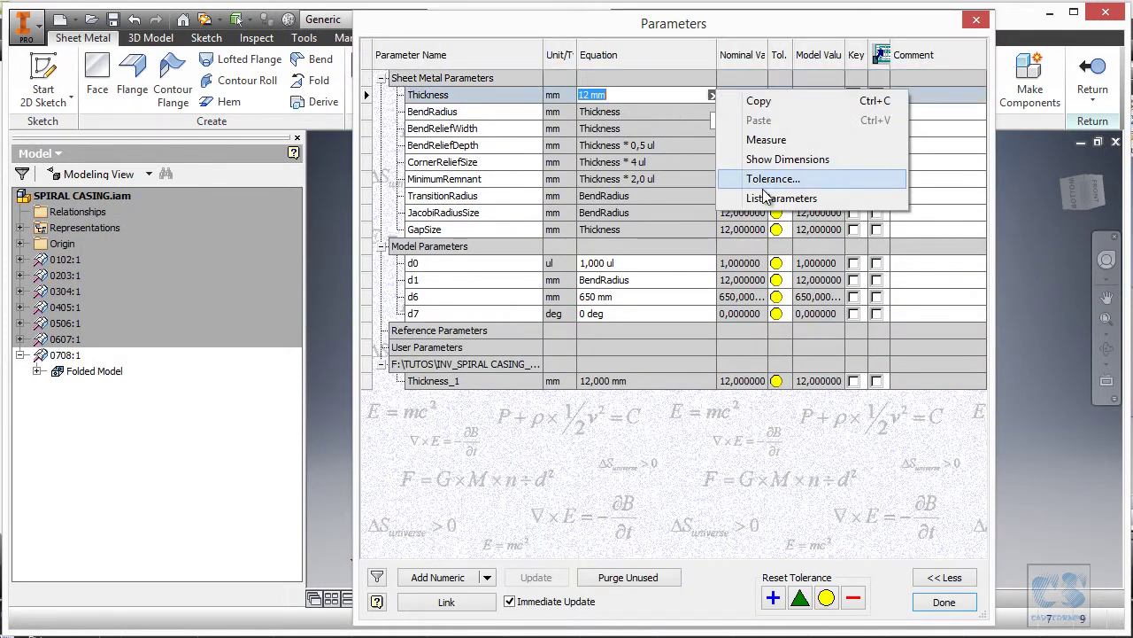
left_click(752, 234)
left_click(624, 231)
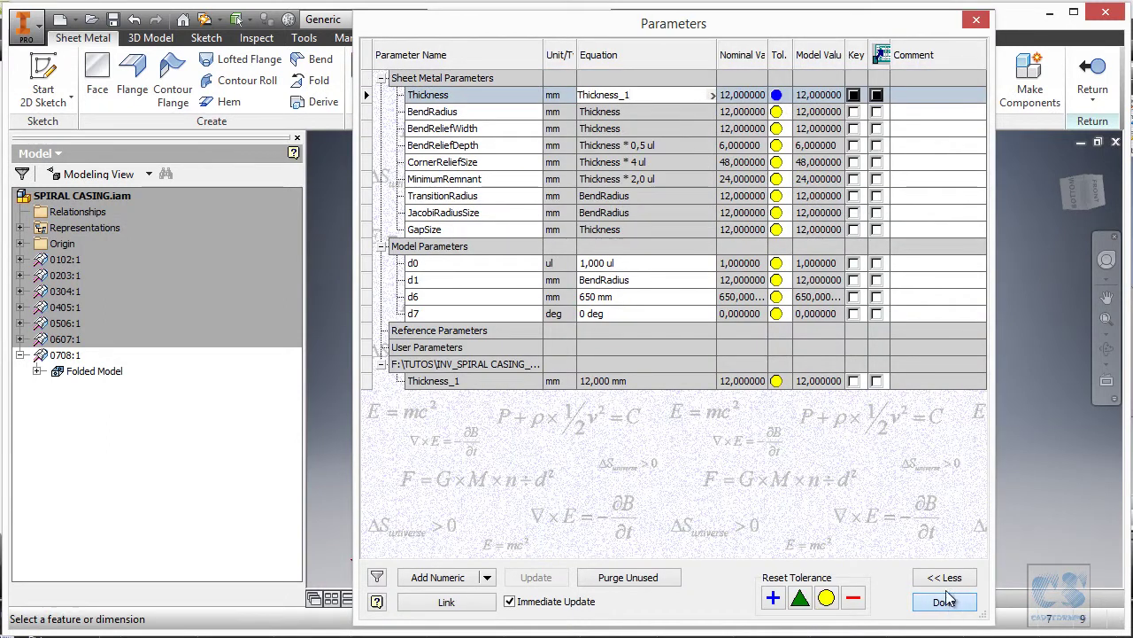
left_click(943, 602)
right_click(489, 285)
left_click(489, 337)
Step: Start another part derived from MASTERPART, including the sketches 08, 09 and RING_OPENING
left_click(504, 597)
right_click(357, 247)
left_click(372, 301)
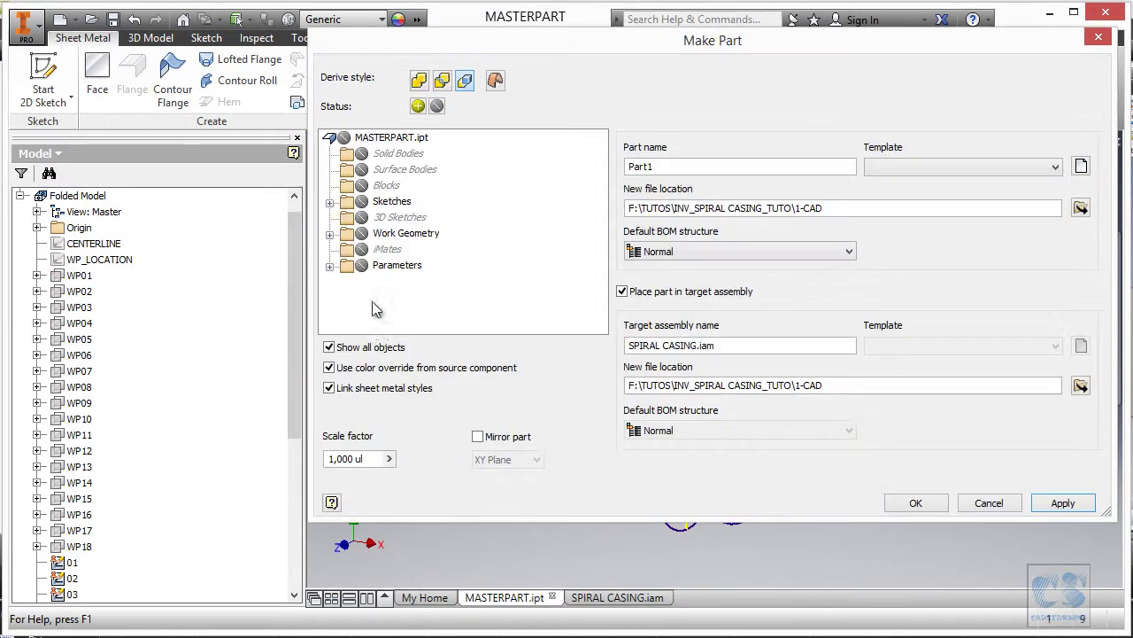
left_click(337, 201)
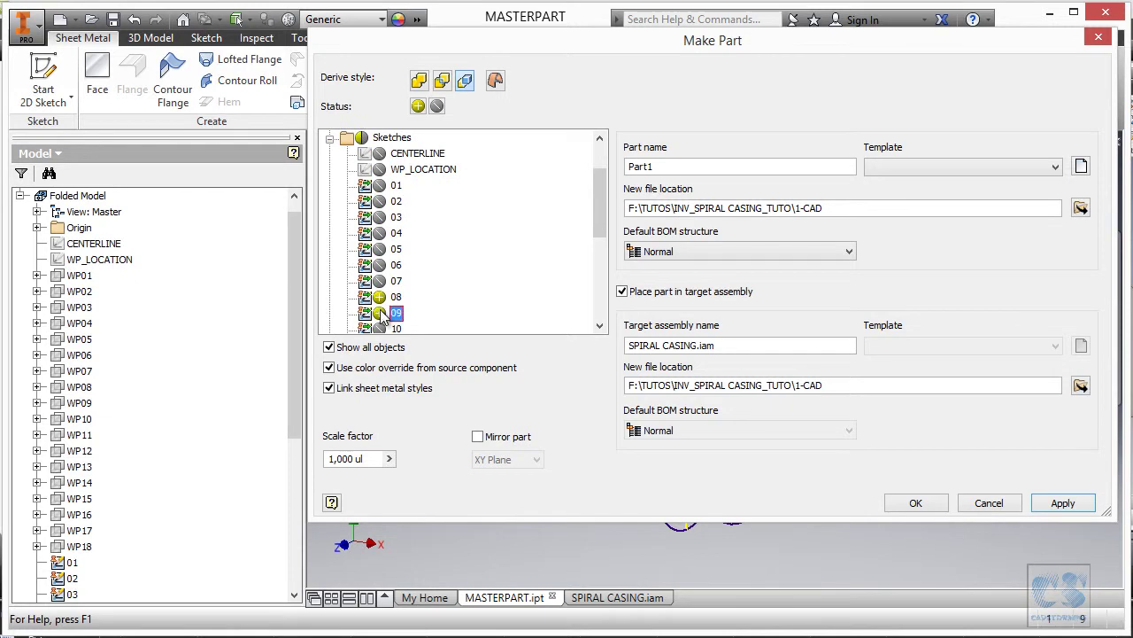
scroll(435, 273, "down", 5)
left_click(379, 249)
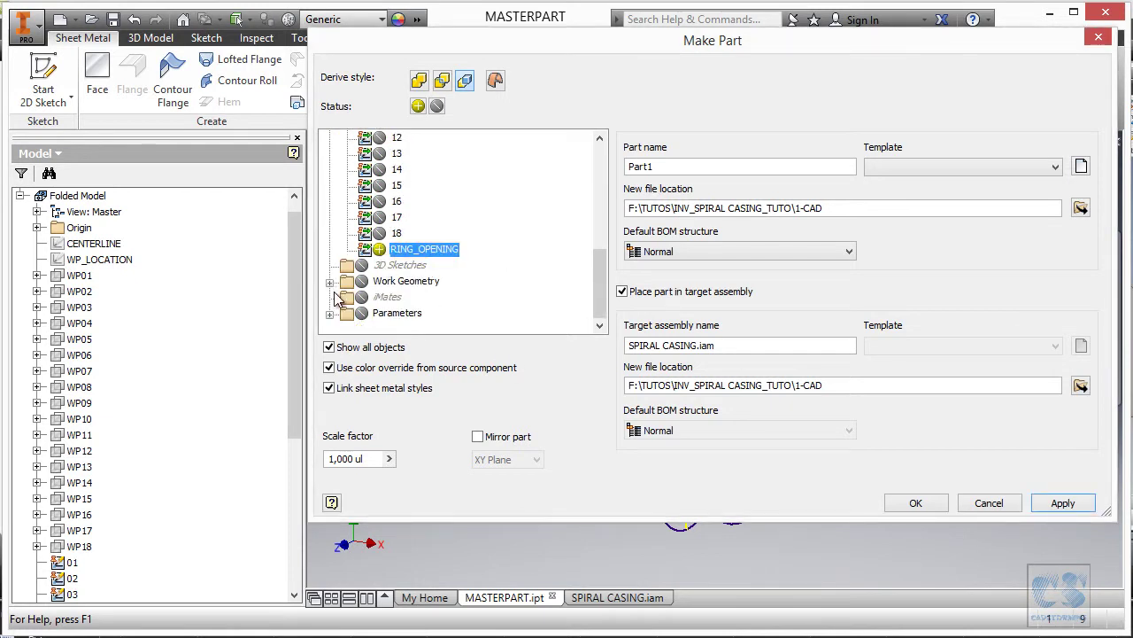
Step: Include the Thickness parameter, name the derived part 0809, choose the sheet metal template and create it in SPIRAL CASING.iam
left_click(328, 315)
left_click(348, 270)
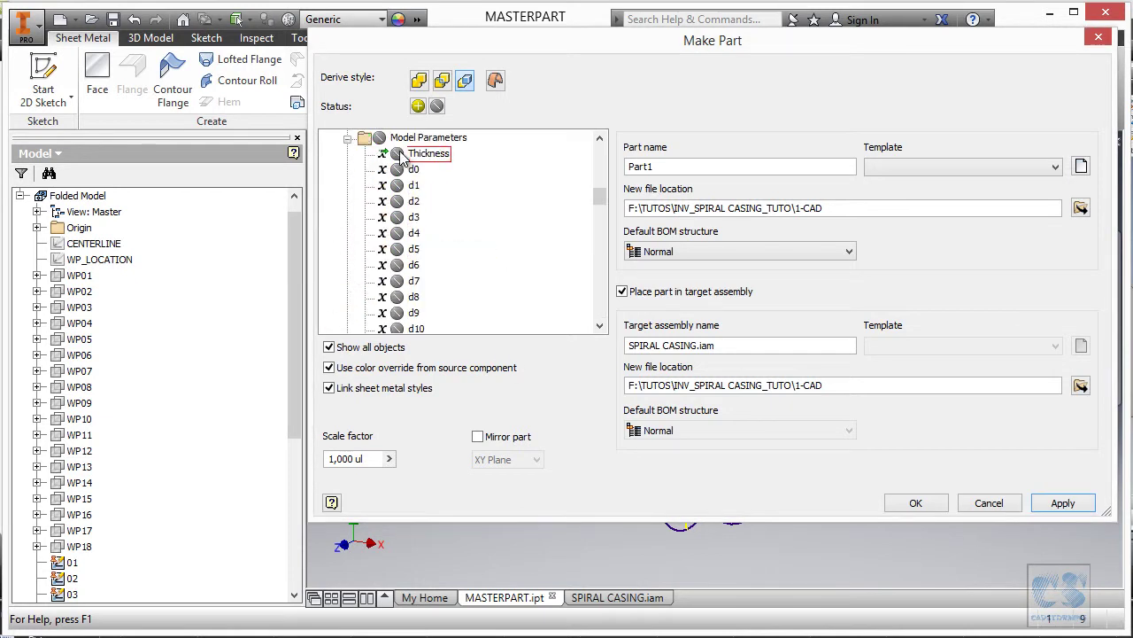
left_click(965, 166)
left_click(965, 195)
left_click(928, 502)
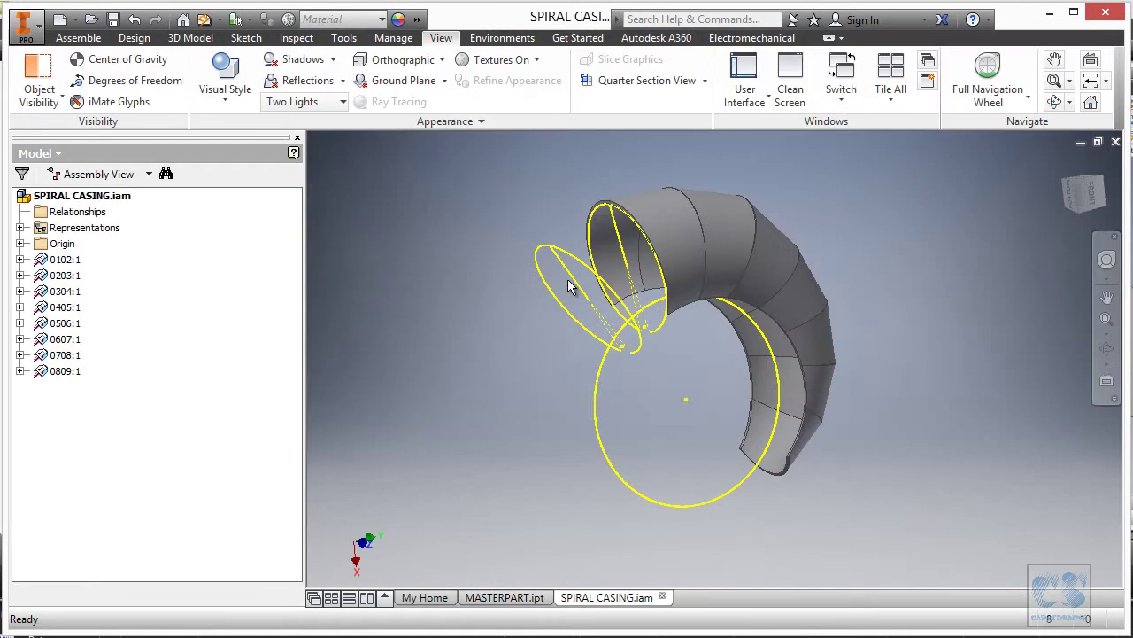
Step: Open part 0809 for editing and create a smooth die-formed lofted flange between its two profile sketches
right_click(454, 304)
left_click(361, 274)
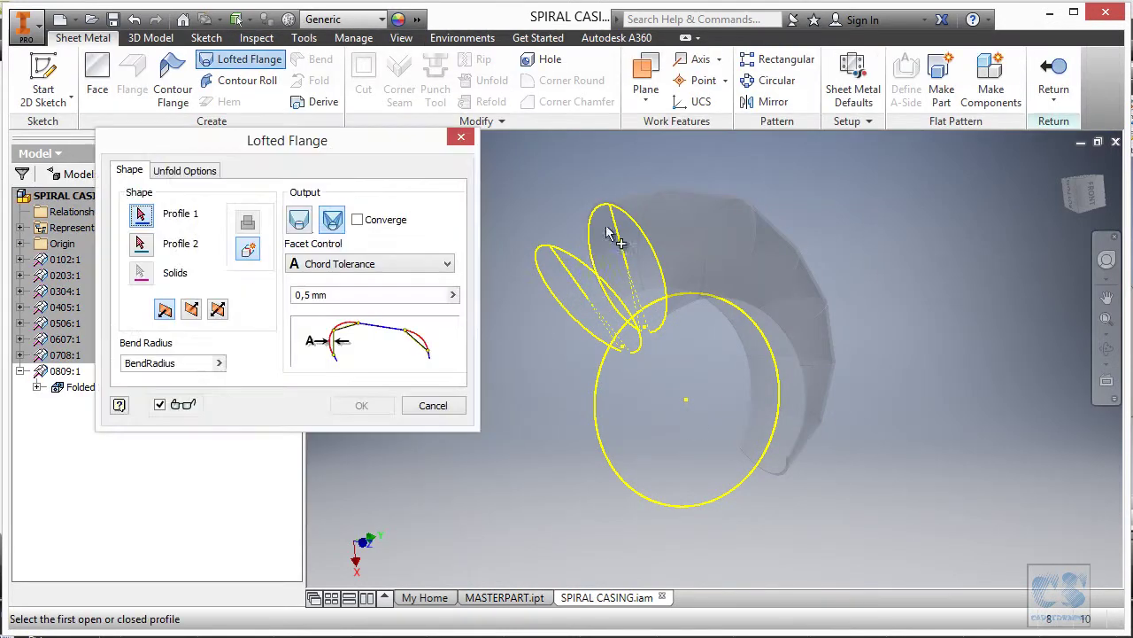
left_click(601, 237)
left_click(551, 291)
left_click(377, 405)
Step: Cut the lofted flange of part 0809 with the ring-opening circle, using a distance of 650 mm
right_click(496, 354)
left_click(456, 375)
left_click(576, 230)
left_click(623, 296)
left_click(492, 308)
Step: Set the sheet metal Thickness of part 0809 equal to Thickness_1 and finish editing the part
right_click(424, 287)
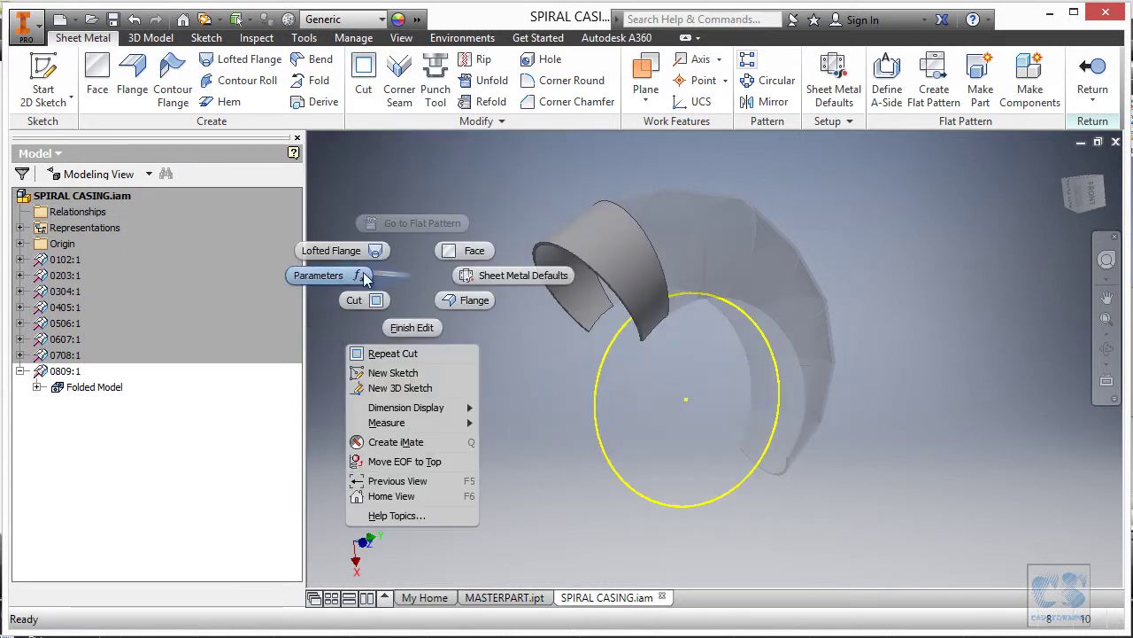
left_click(319, 274)
left_click(711, 95)
left_click(711, 96)
left_click(809, 197)
left_click(638, 244)
left_click(944, 602)
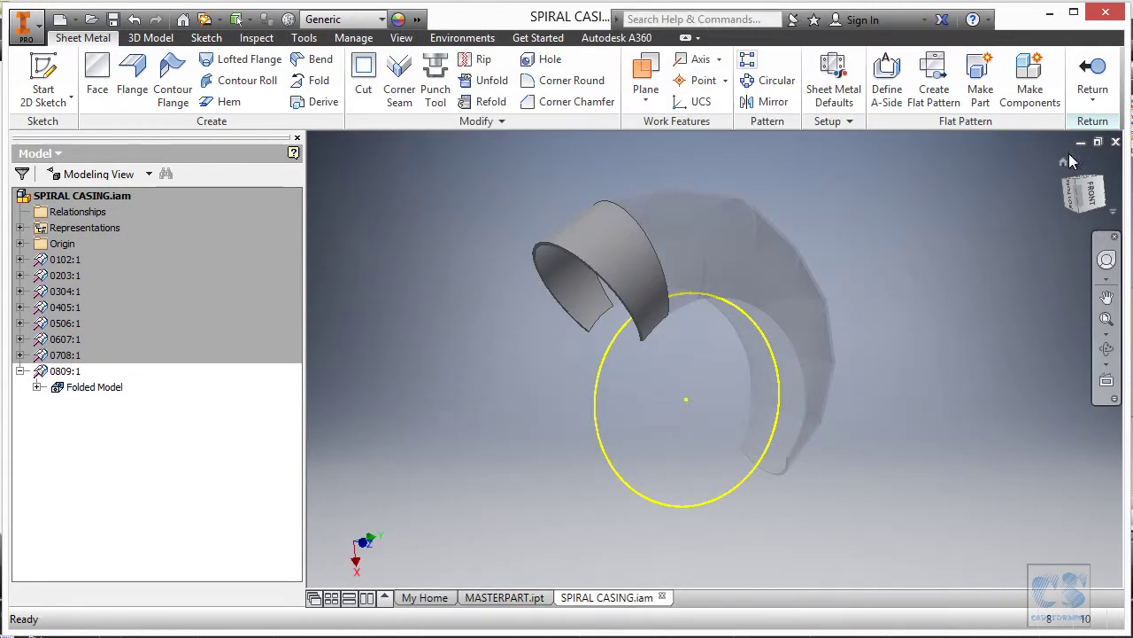
left_click(1093, 78)
right_click(466, 389)
left_click(582, 414)
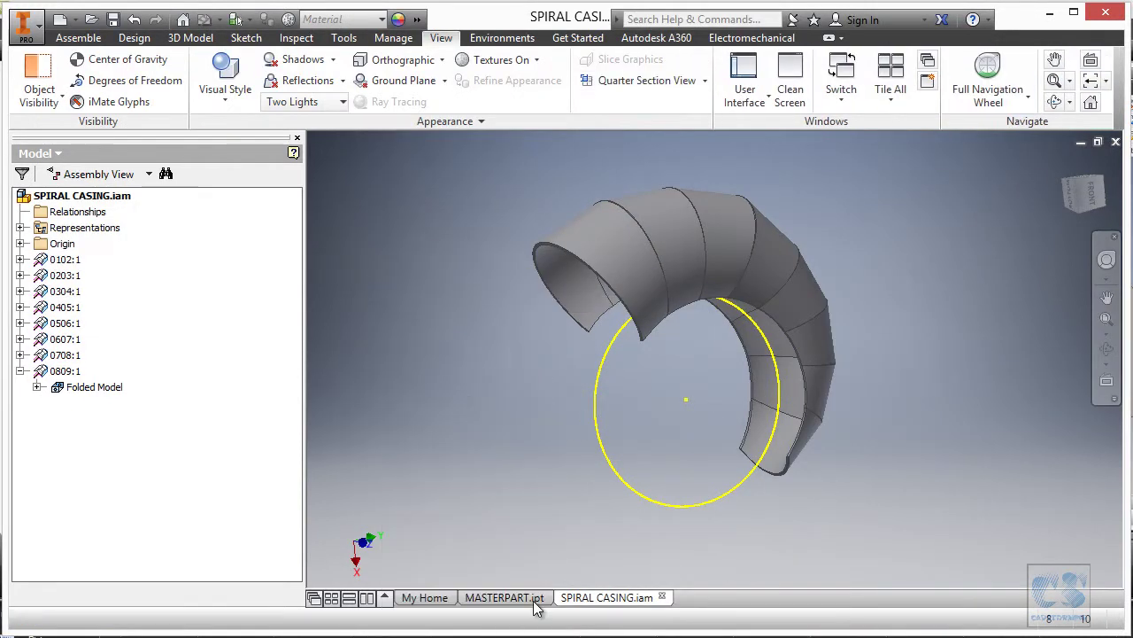
Step: Start a part derived from MASTERPART with sketches 09 and 10, named 0910, using the Sheet Metal (mm).ipt template
left_click(505, 597)
right_click(434, 378)
left_click(436, 427)
left_click(330, 209)
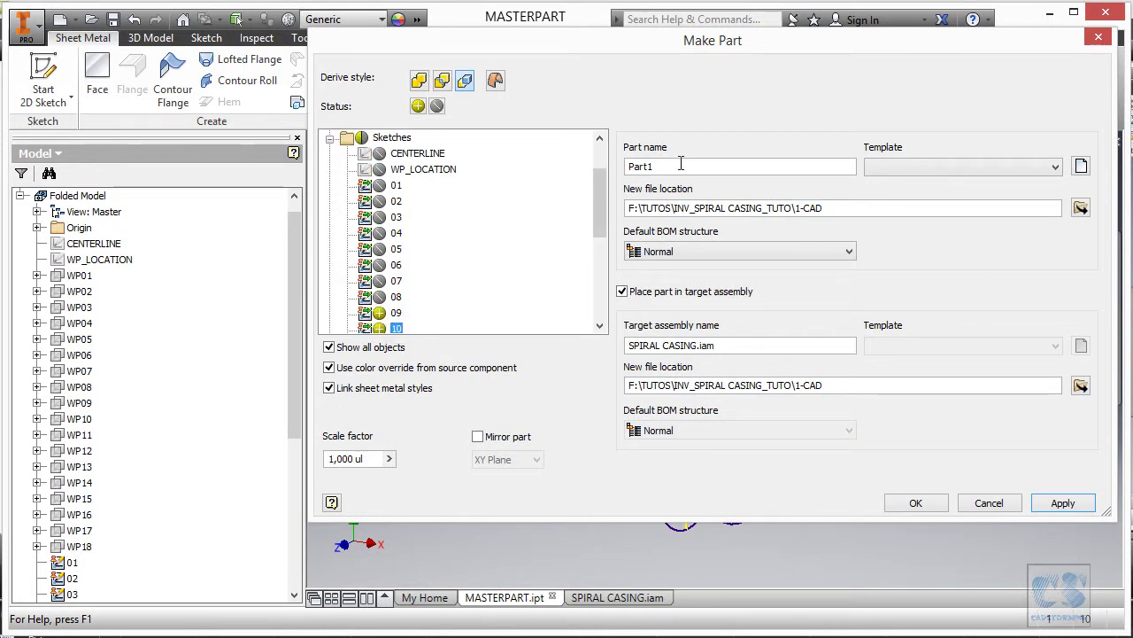
type("0910")
left_click(889, 167)
left_click(883, 184)
Step: Include the RING_OPENING sketch and the Thickness parameter in the derived part 0910 and create it in SPIRAL CASING.iam
scroll(458, 283, "down", 4)
left_click(378, 281)
scroll(337, 309, "down", 1)
left_click(330, 314)
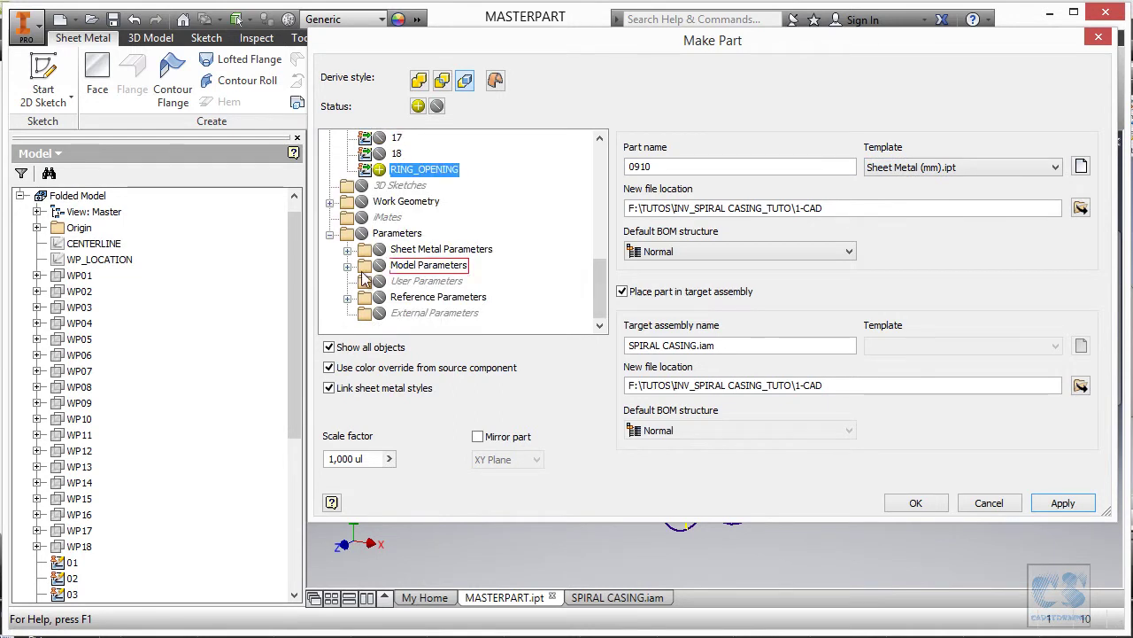
left_click(348, 267)
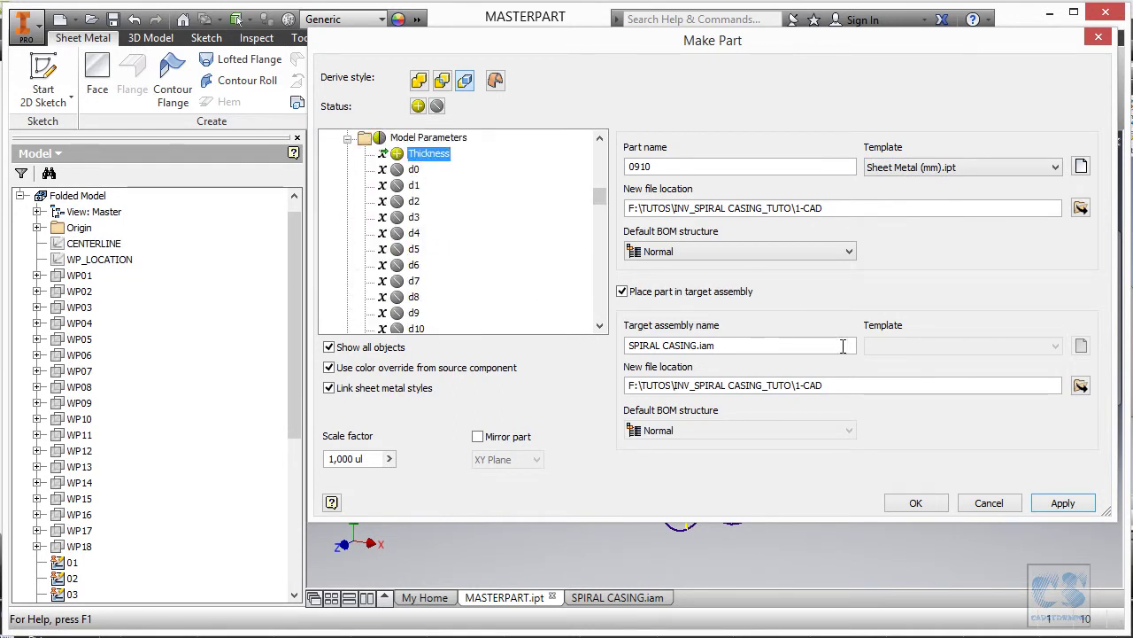
left_click(916, 503)
Step: Open part 0910 for editing and create a smooth die-formed lofted flange between its two profile sketches
double_click(572, 349)
right_click(361, 282)
left_click(308, 256)
middle_click_drag(638, 286, 617, 283, "shift")
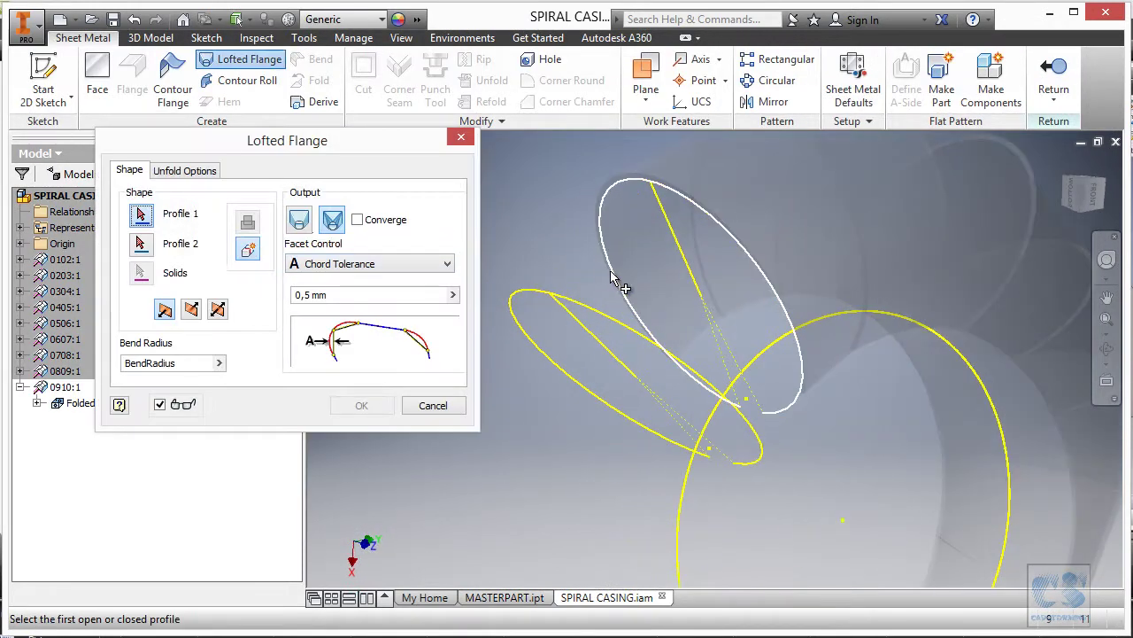
left_click(617, 284)
left_click(514, 318)
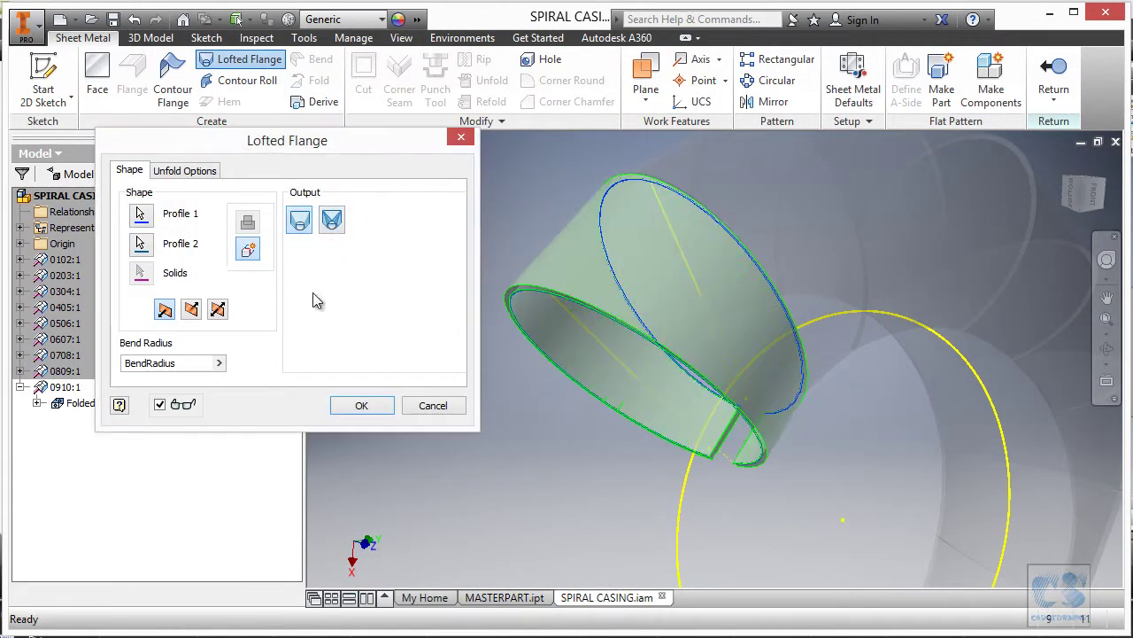
left_click(363, 403)
Step: Cut the lofted flange of part 0910 with the ring-opening circle, using a distance of 650 mm
right_click(443, 305)
left_click(386, 319)
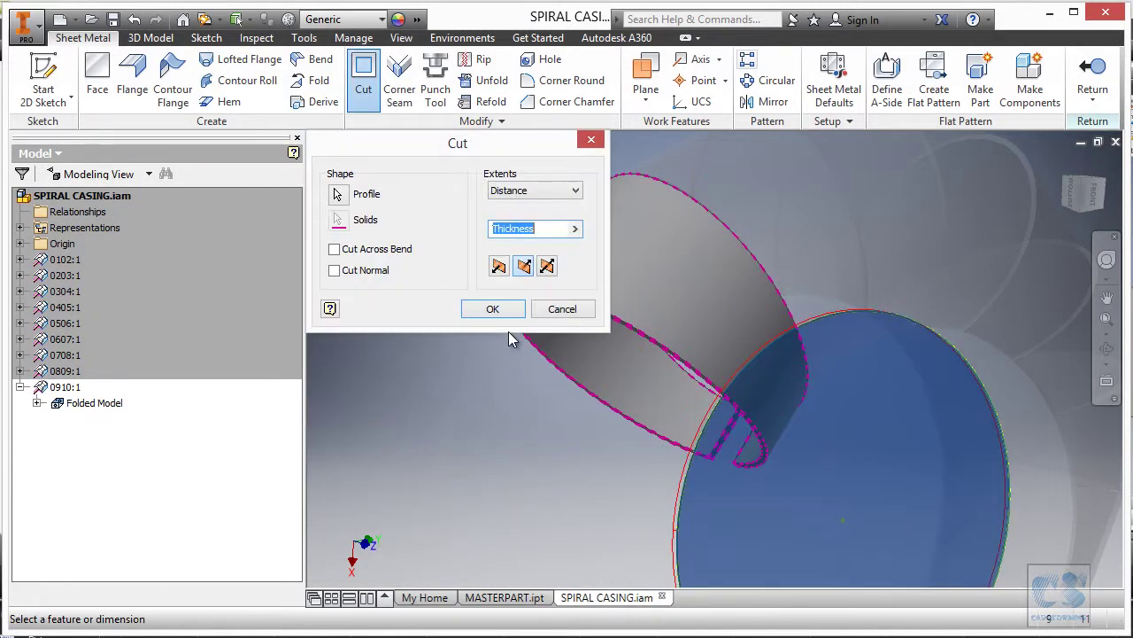
left_click(577, 232)
left_click(635, 296)
left_click(492, 308)
Step: Set the sheet metal Thickness of part 0910 equal to Thickness_1 and finish editing the part
right_click(424, 300)
left_click(344, 297)
left_click(704, 95)
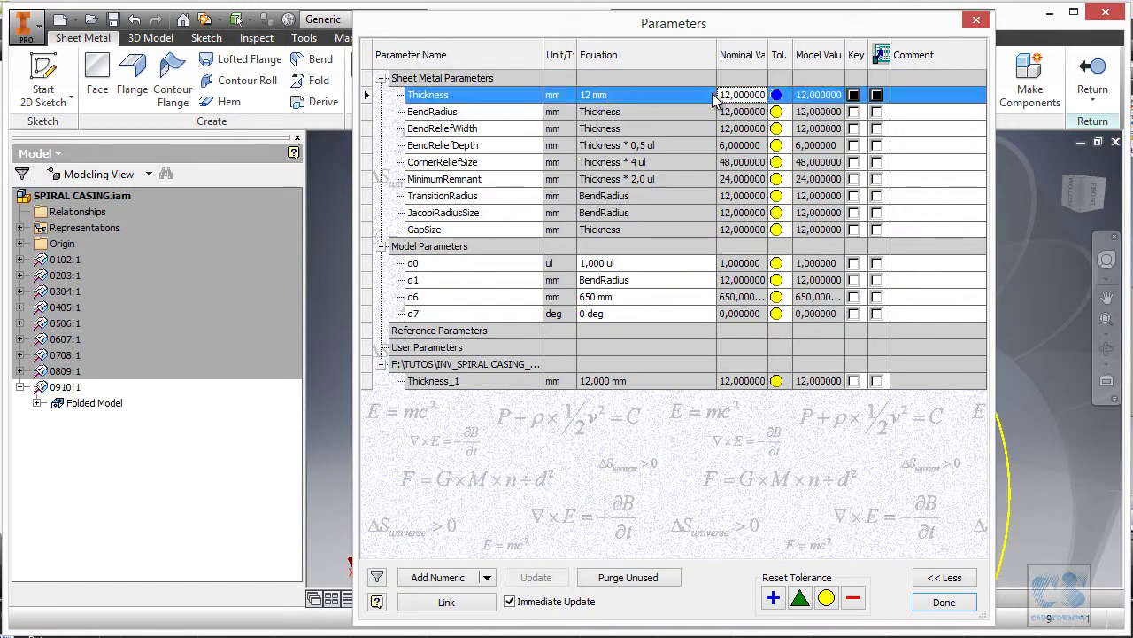
left_click(712, 95)
left_click(779, 195)
left_click(607, 229)
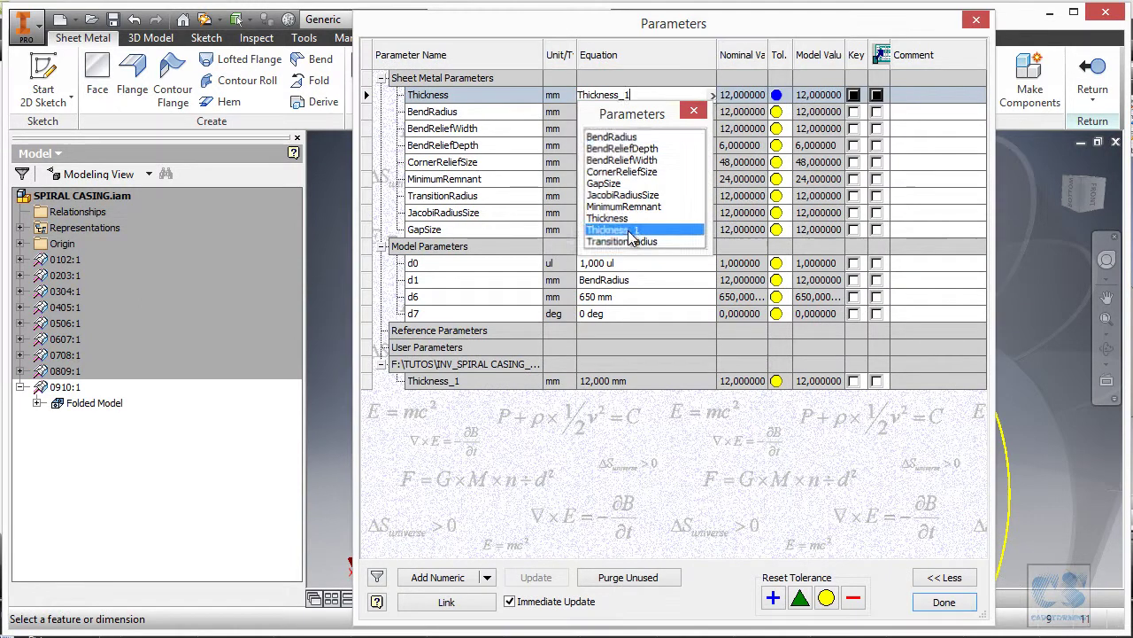
left_click(936, 605)
middle_click_drag(355, 237, 864, 249, "shift")
right_click(479, 199)
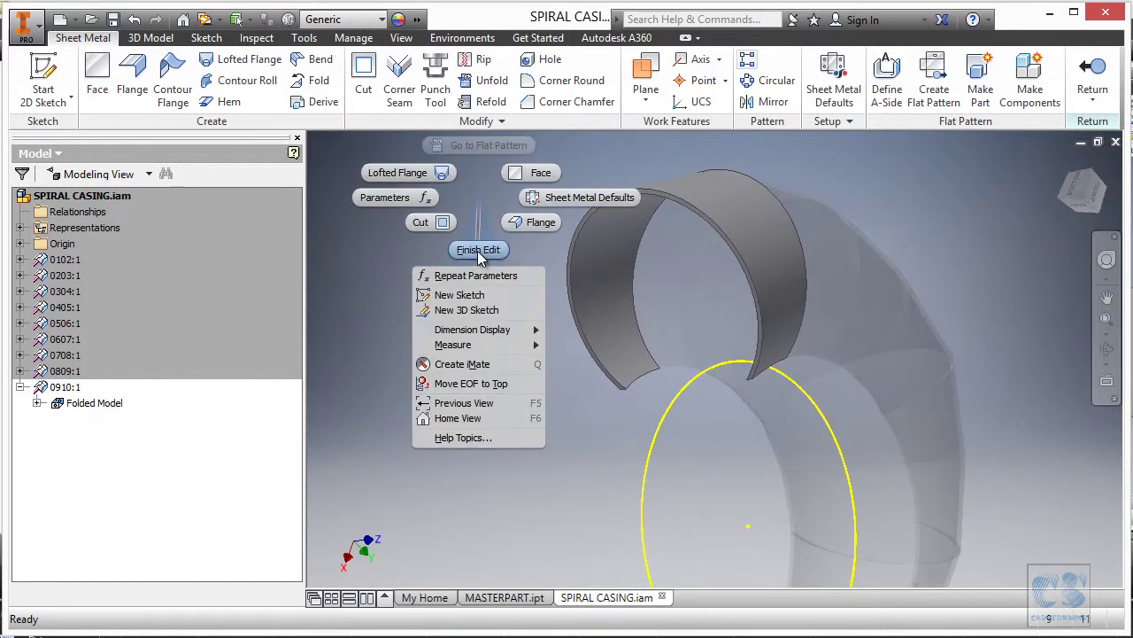
left_click(477, 249)
Step: Start another part derived from MASTERPART, including the sketches 10, 11 and RING_OPENING
left_click(502, 598)
right_click(419, 276)
left_click(394, 319)
left_click(330, 203)
scroll(408, 255, "down", 8)
scroll(379, 265, "down", 2)
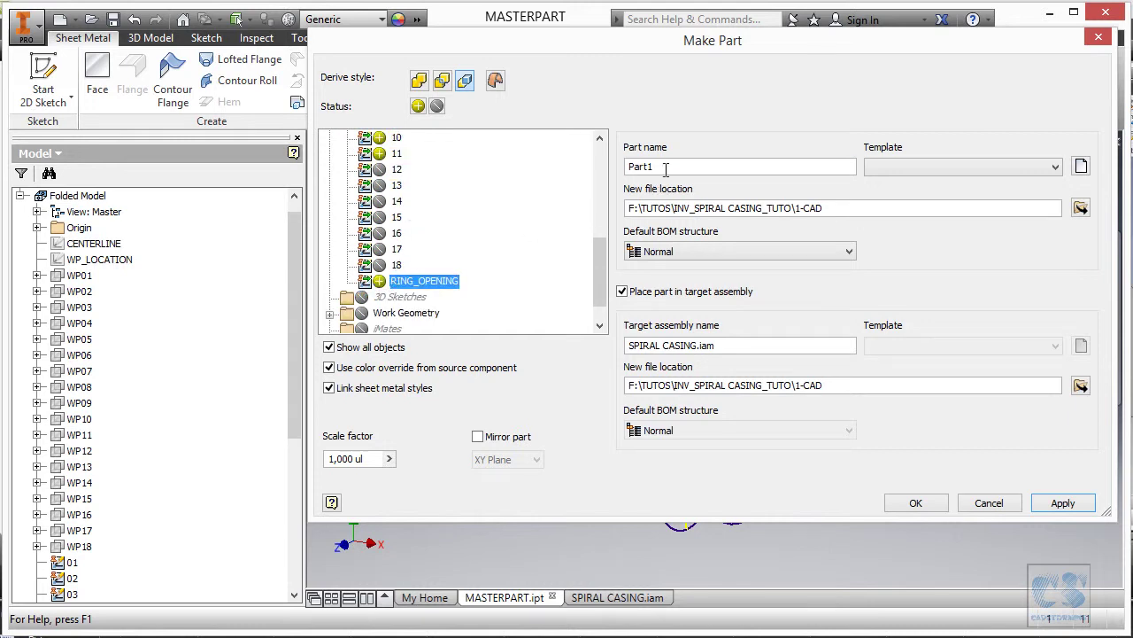
Step: Name the derived part 1011, use the Sheet Metal (mm).ipt template, include the Thickness parameter and create it in SPIRAL CASING.iam
type("1011")
left_click(903, 167)
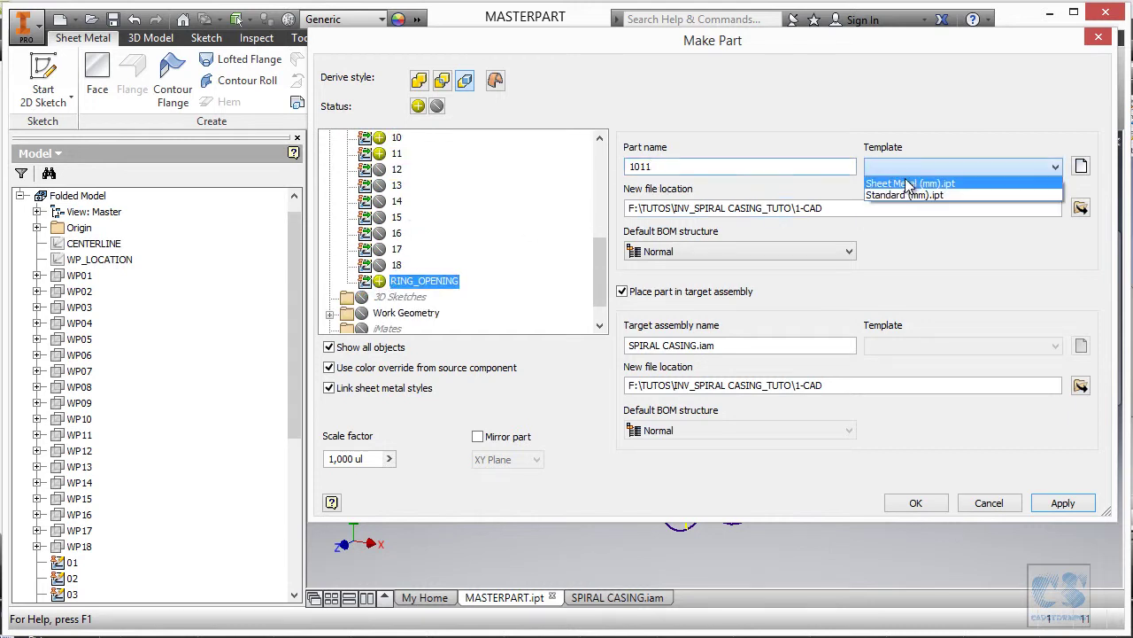
left_click(912, 182)
scroll(347, 319, "down", 1)
double_click(346, 317)
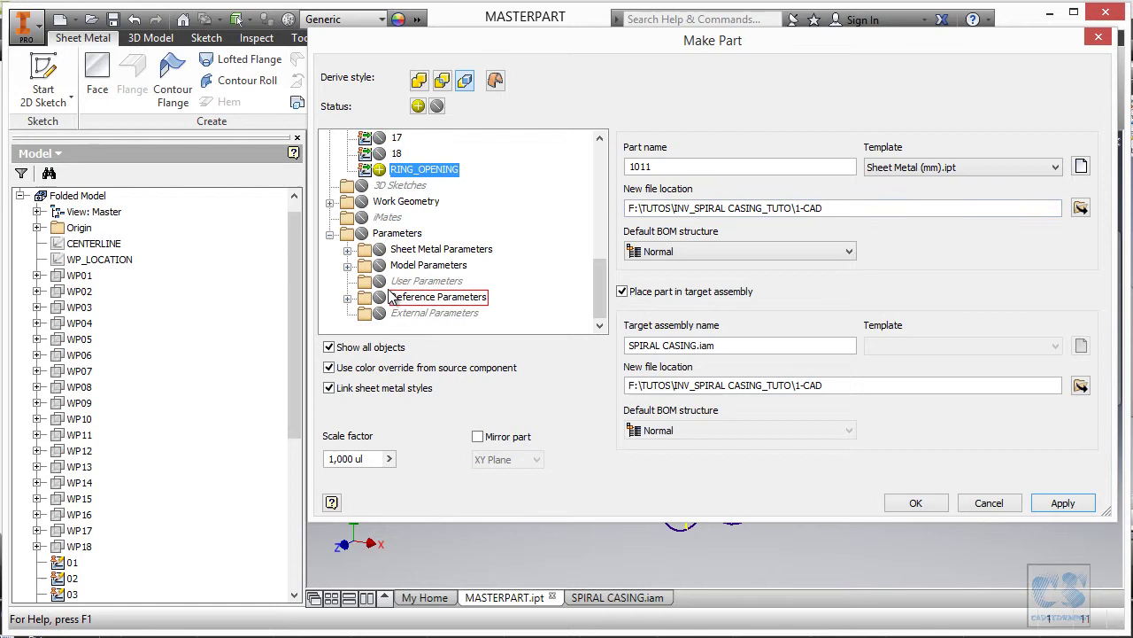
left_click(348, 265)
left_click(917, 503)
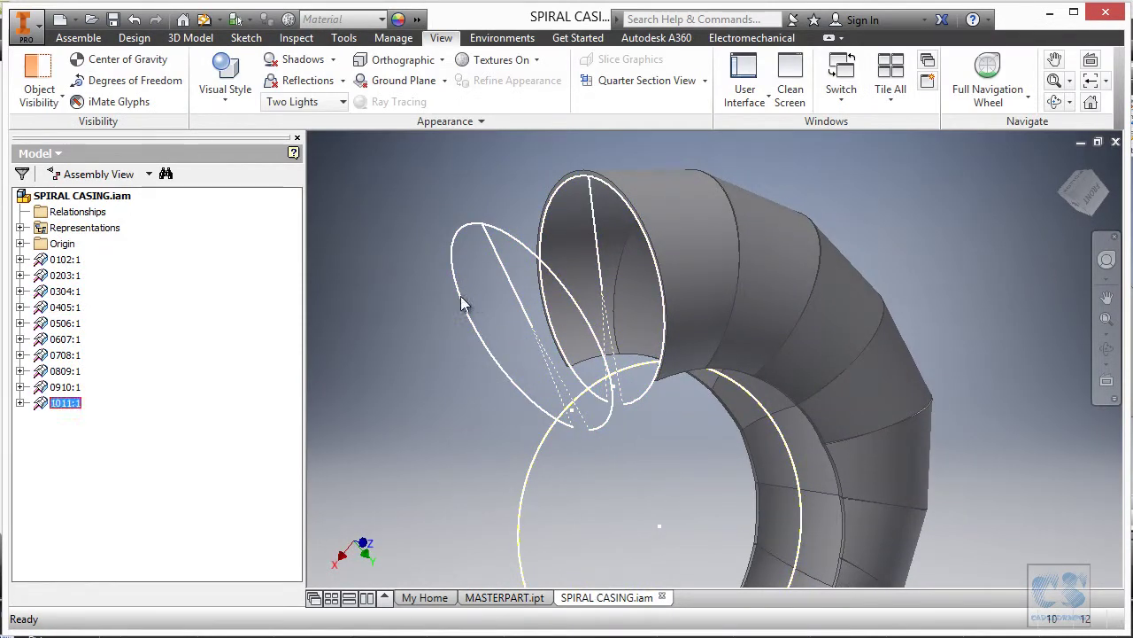
Step: Open part 1011 for editing and create a smooth die-formed lofted flange between its two profile sketches
right_click(331, 175)
left_click(283, 152)
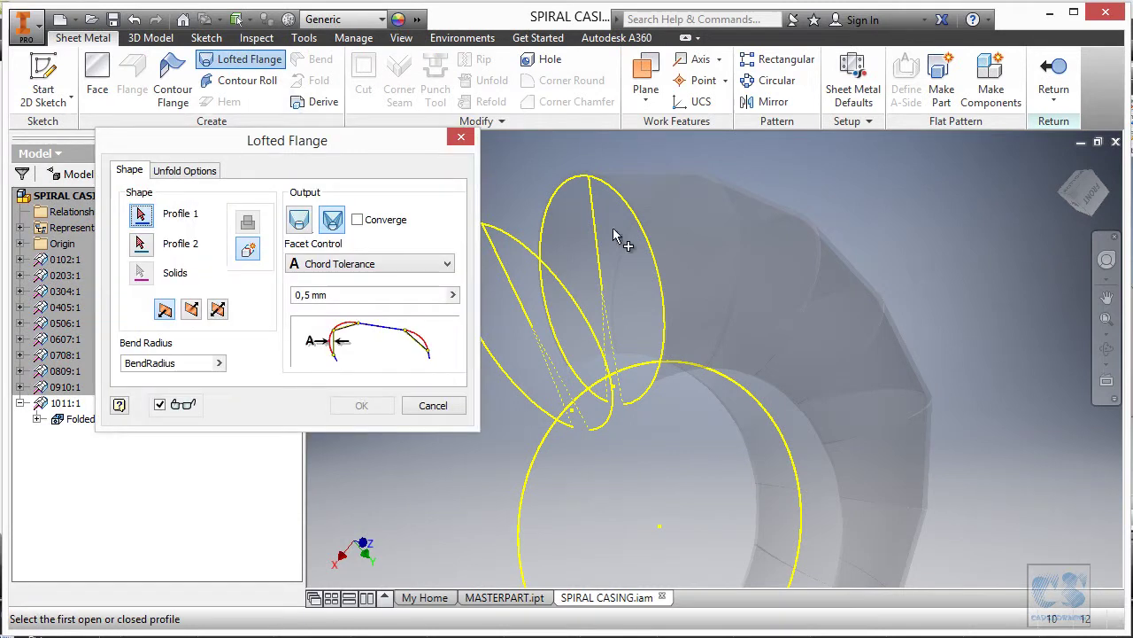
left_click(544, 241)
left_click(532, 241)
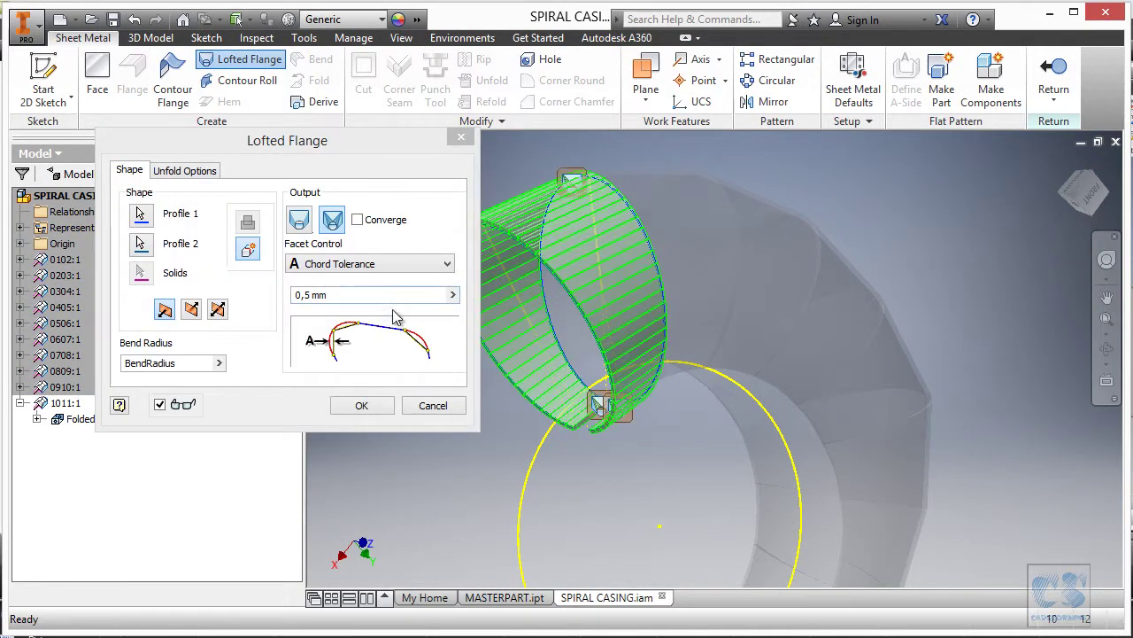
left_click(310, 227)
left_click(367, 408)
Step: Cut the lofted flange of part 1011 with the ring-opening circle, using a symmetric distance of 650 mm
right_click(440, 396)
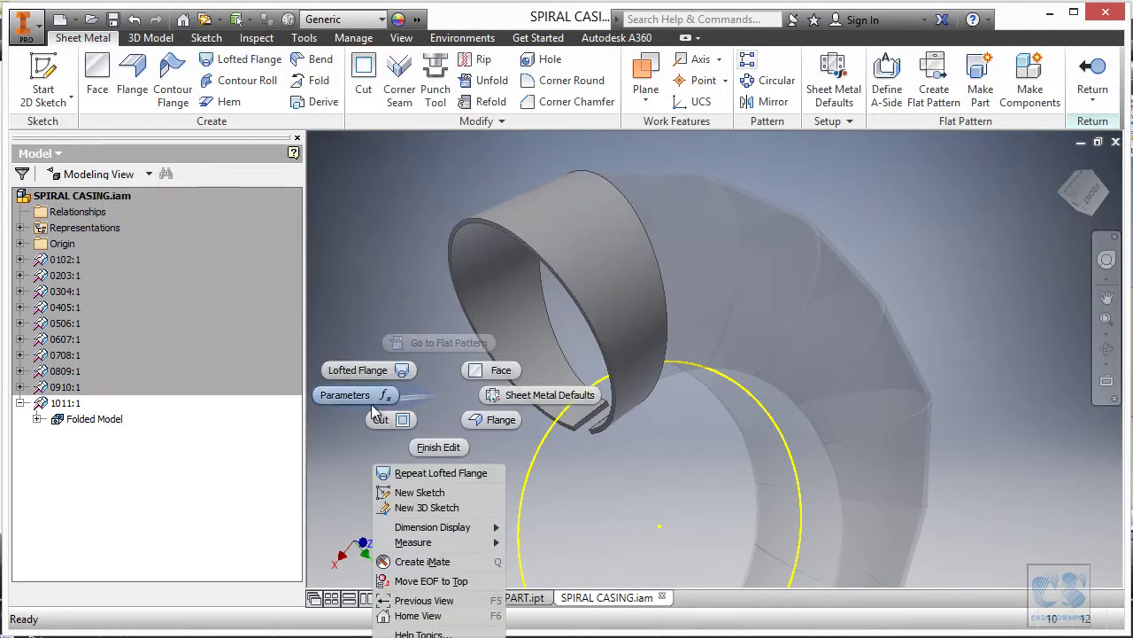
left_click(382, 419)
left_click(575, 228)
left_click(699, 331)
left_click(546, 266)
left_click(491, 308)
scroll(466, 293, "up", 2)
middle_click_drag(504, 237, 529, 207)
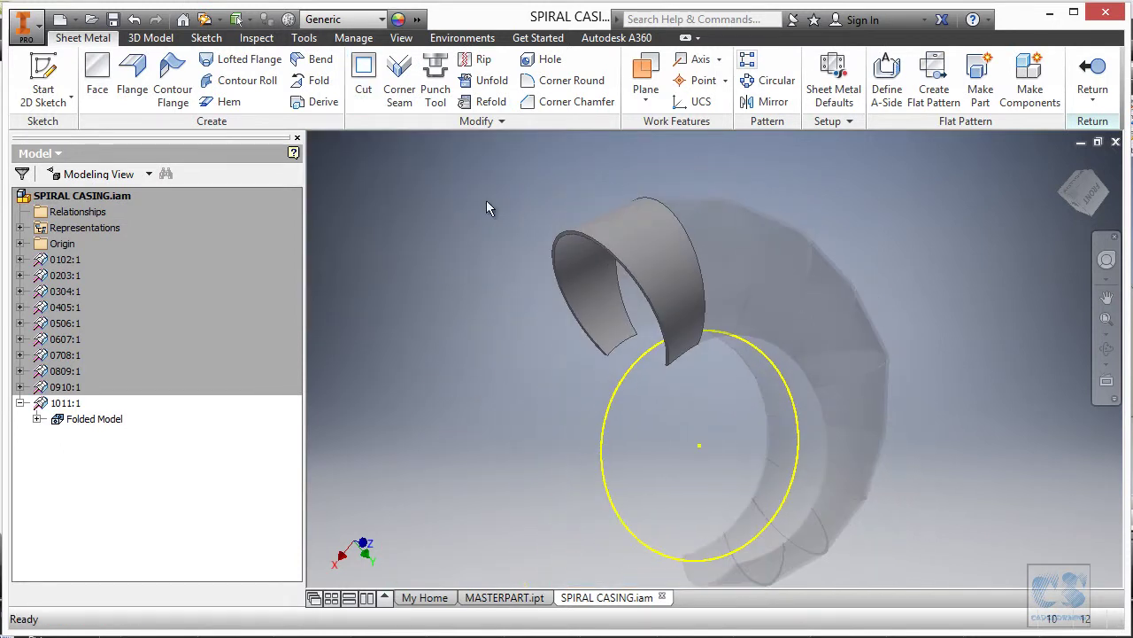
Step: Set the sheet metal Thickness of part 1011 equal to the linked parameter Thickness_1
right_click(451, 205)
left_click(410, 212)
right_click(715, 98)
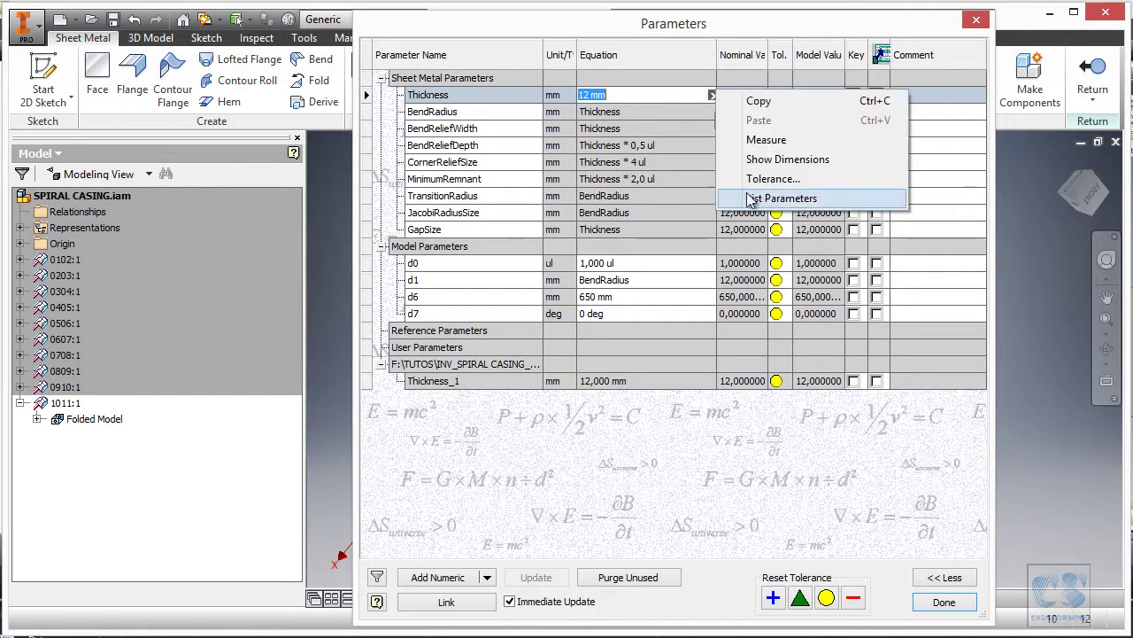
left_click(779, 192)
left_click(650, 197)
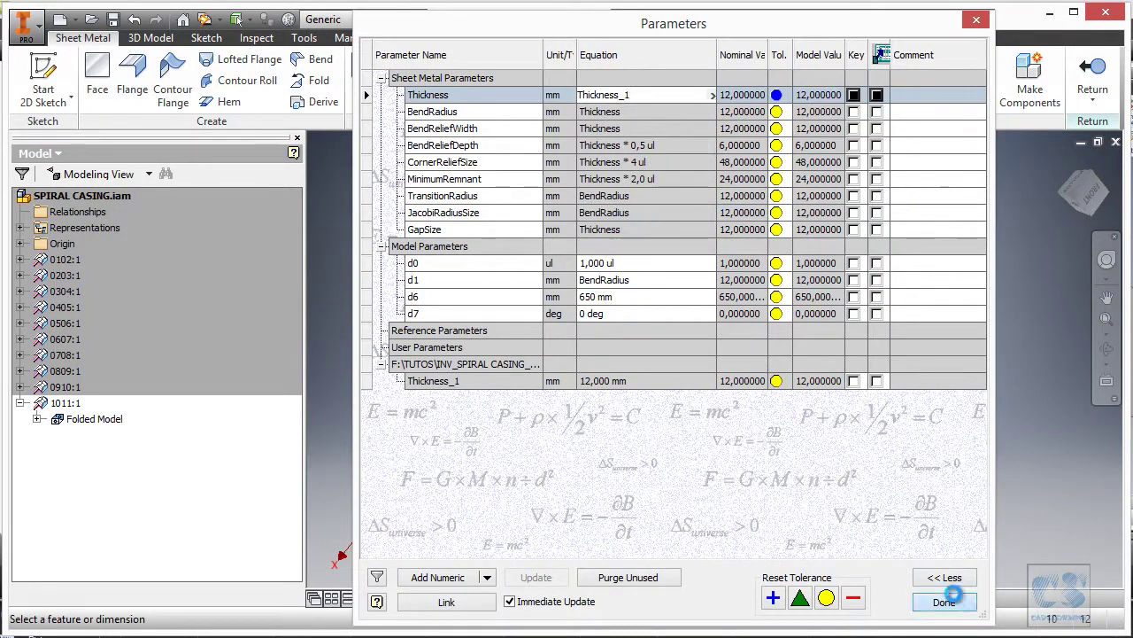
left_click(944, 602)
Step: Finish editing part 1011 and save SPIRAL CASING.iam together with its dependent part files
right_click(472, 373)
left_click(467, 392)
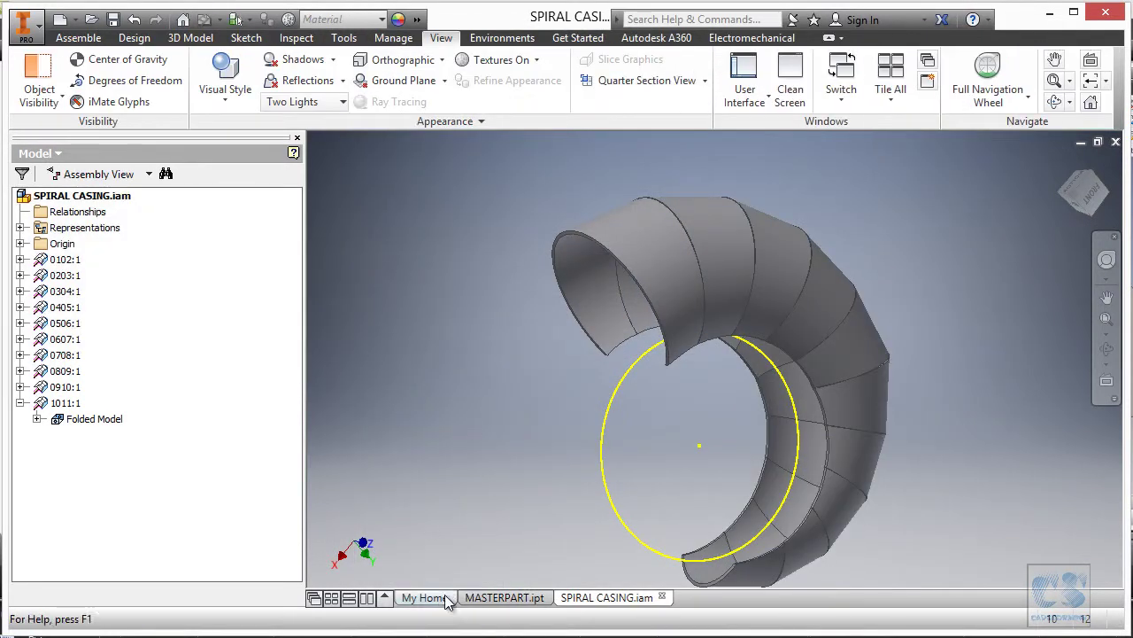
left_click(113, 20)
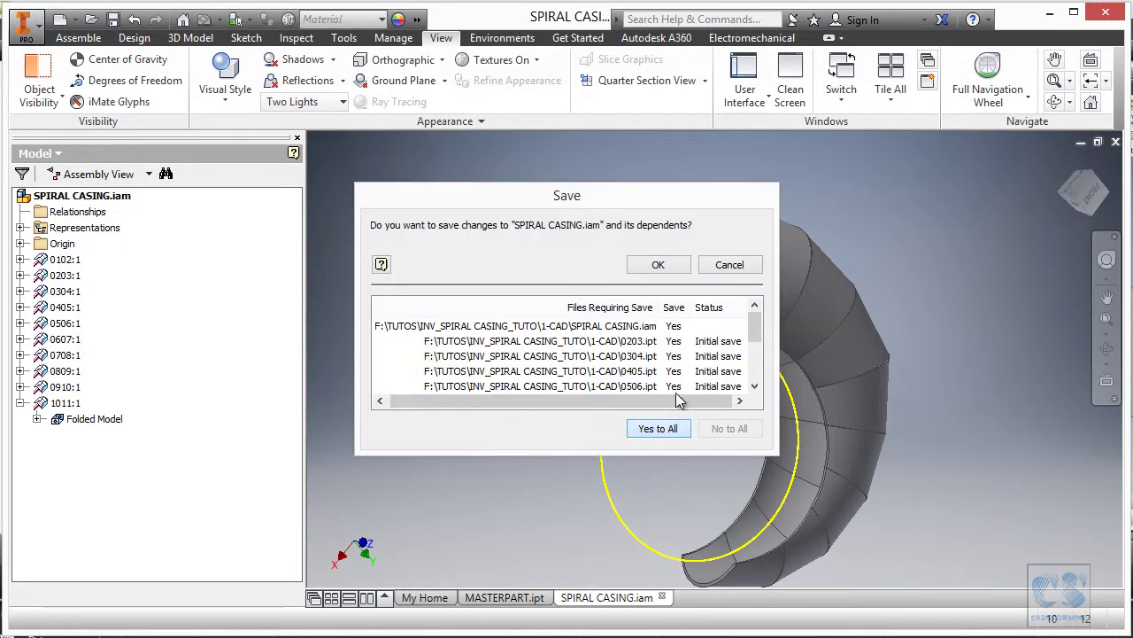
left_click(679, 271)
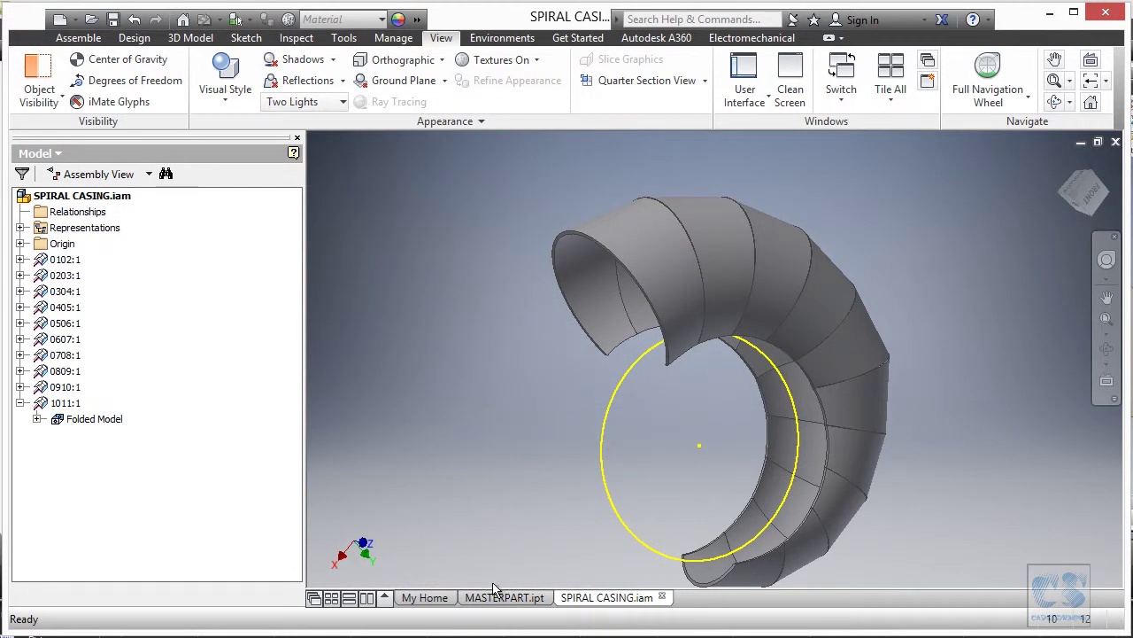
Step: Start a part derived from MASTERPART with sketches 11 and 12 and name it 1112
left_click(500, 597)
right_click(489, 489)
left_click(486, 469)
left_click(329, 203)
scroll(453, 230, "down", 5)
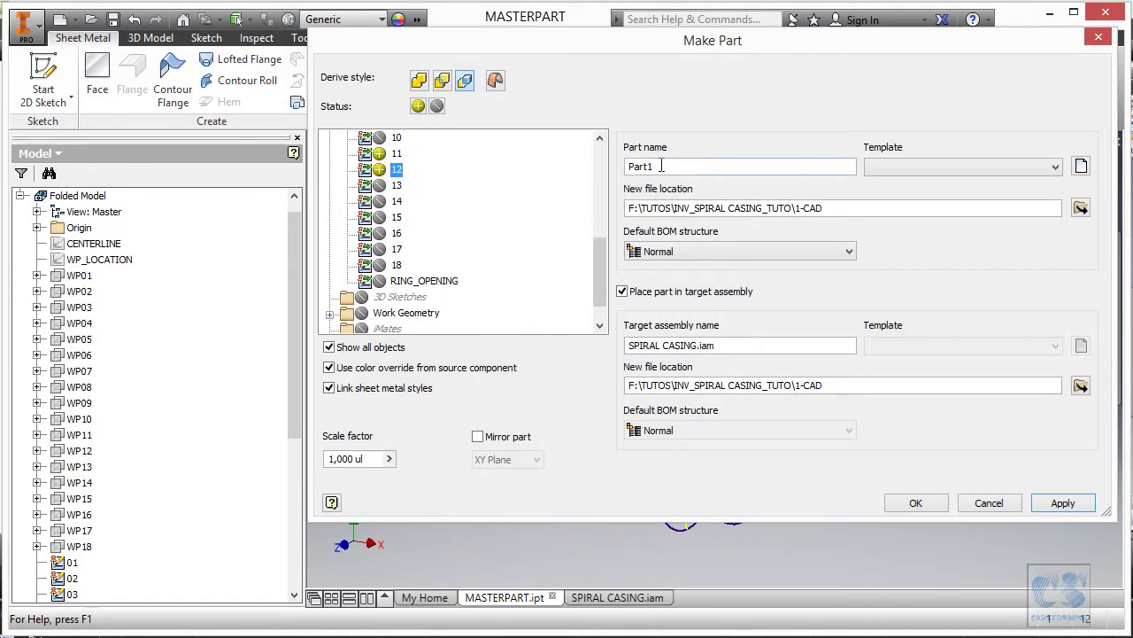
type("1112")
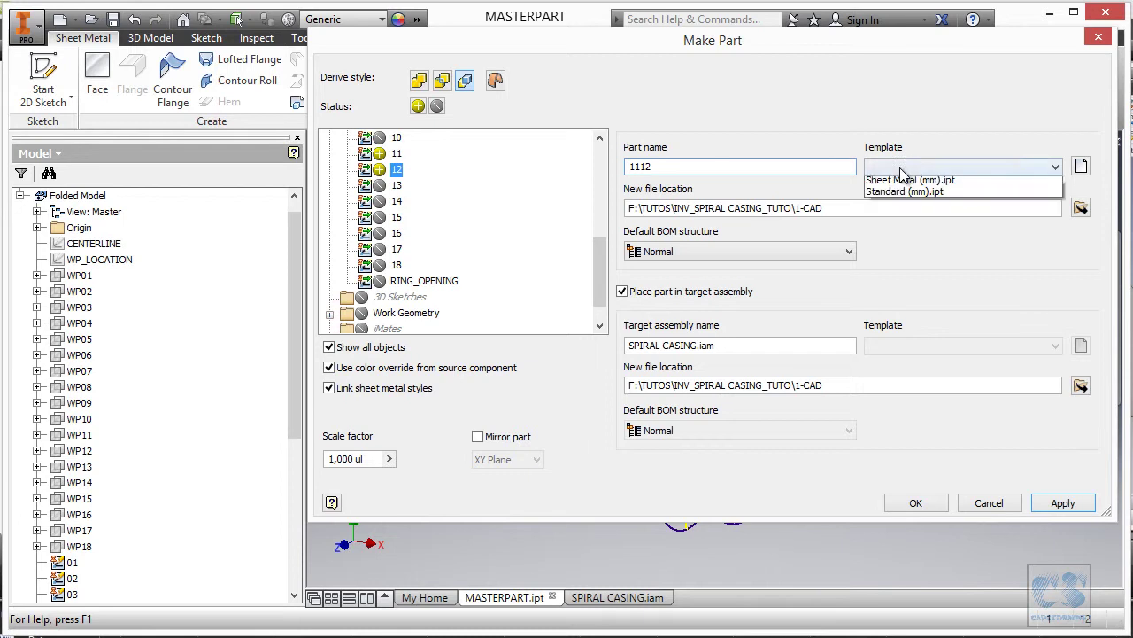
Step: Choose the Sheet Metal (mm).ipt template and include the Thickness parameter in the derived part 1112
left_click(329, 313)
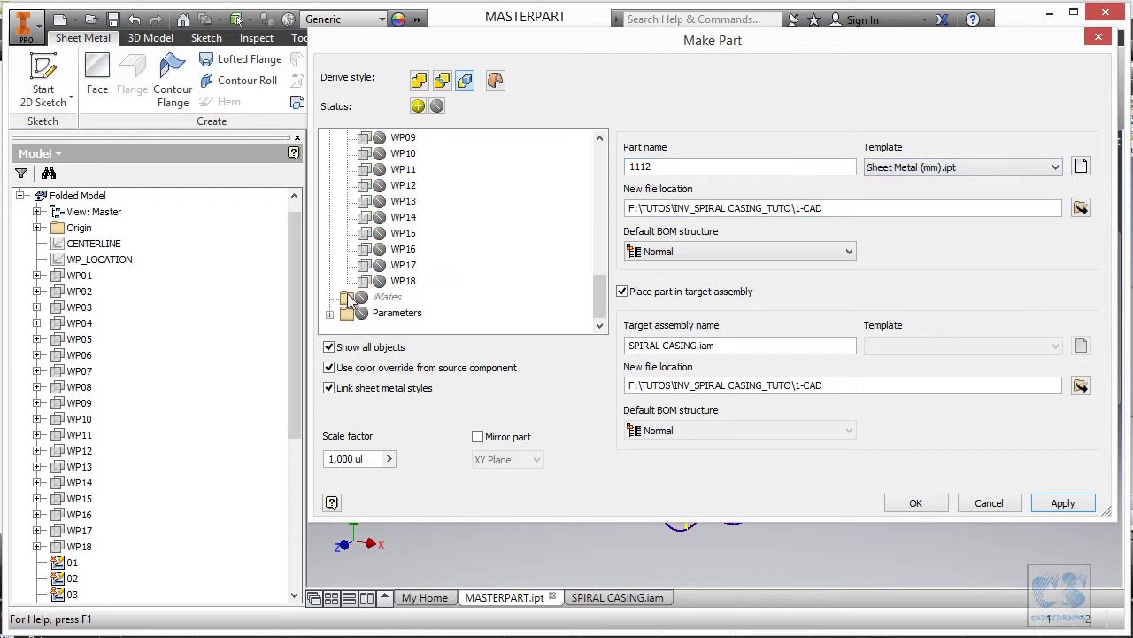
left_click(329, 315)
left_click(348, 266)
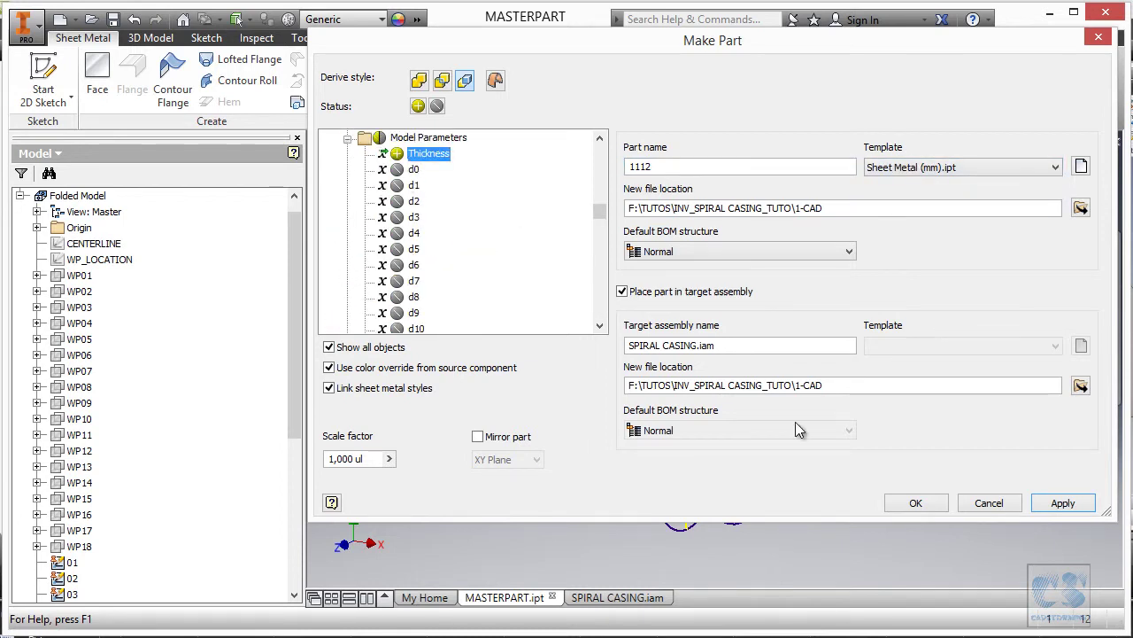
Step: Create derived part 1112 in the assembly and build its lofted flange between the profiles of sketches 11 and 12
left_click(916, 503)
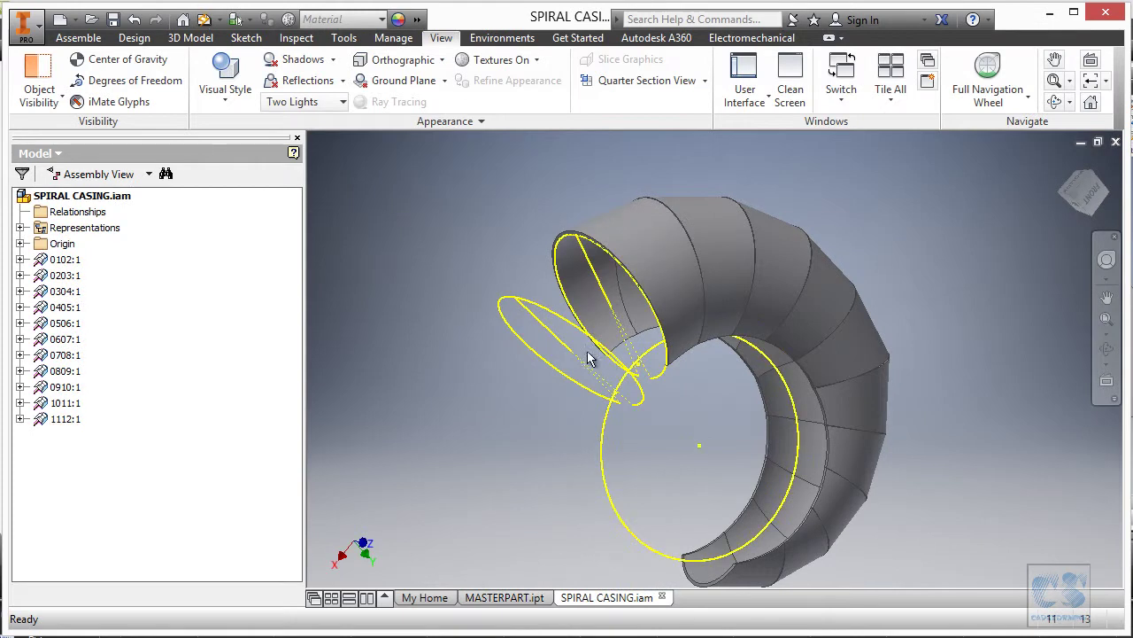
double_click(541, 356)
right_click(461, 232)
left_click(382, 206)
left_click(593, 255)
left_click(361, 404)
Step: Cut the lofted flange of part 1112 with the ring opening circle at a distance of 650 mm
right_click(464, 345)
left_click(422, 357)
left_click(574, 228)
left_click(622, 296)
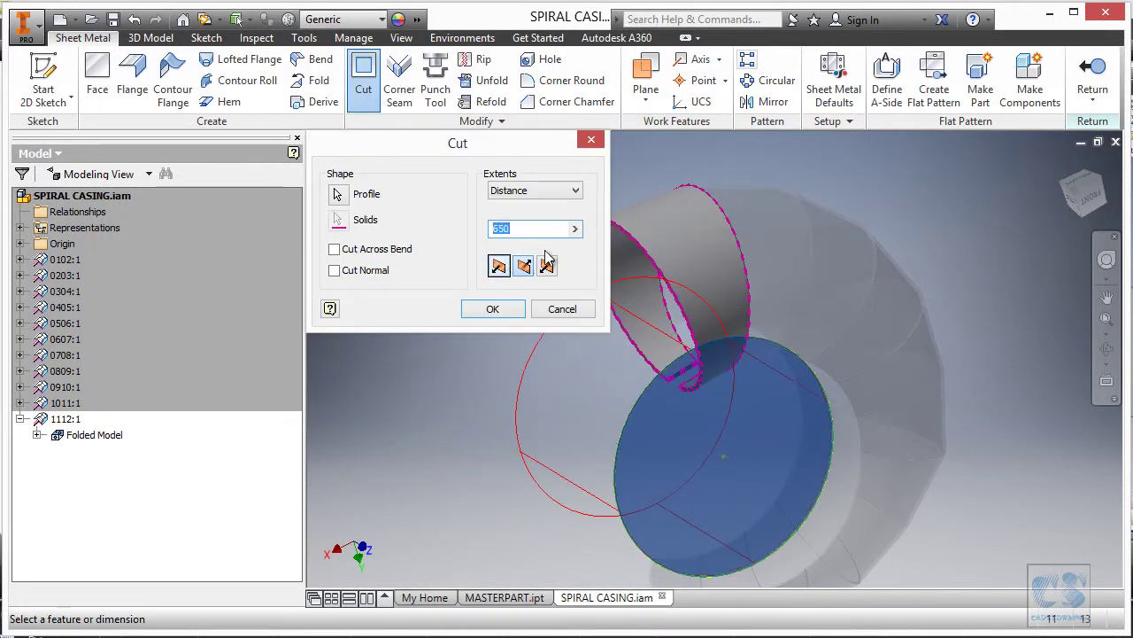
left_click(493, 308)
Step: Set the sheet metal Thickness of part 1112 equal to Thickness_1 and finish editing the part
right_click(434, 268)
left_click(384, 264)
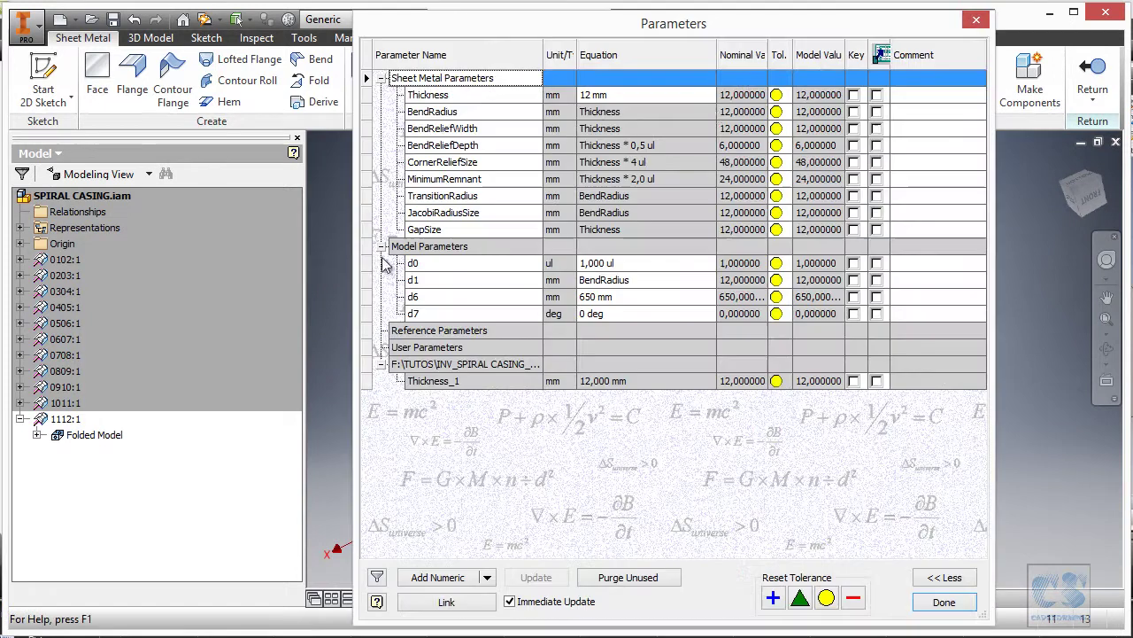
right_click(719, 94)
left_click(785, 195)
left_click(673, 284)
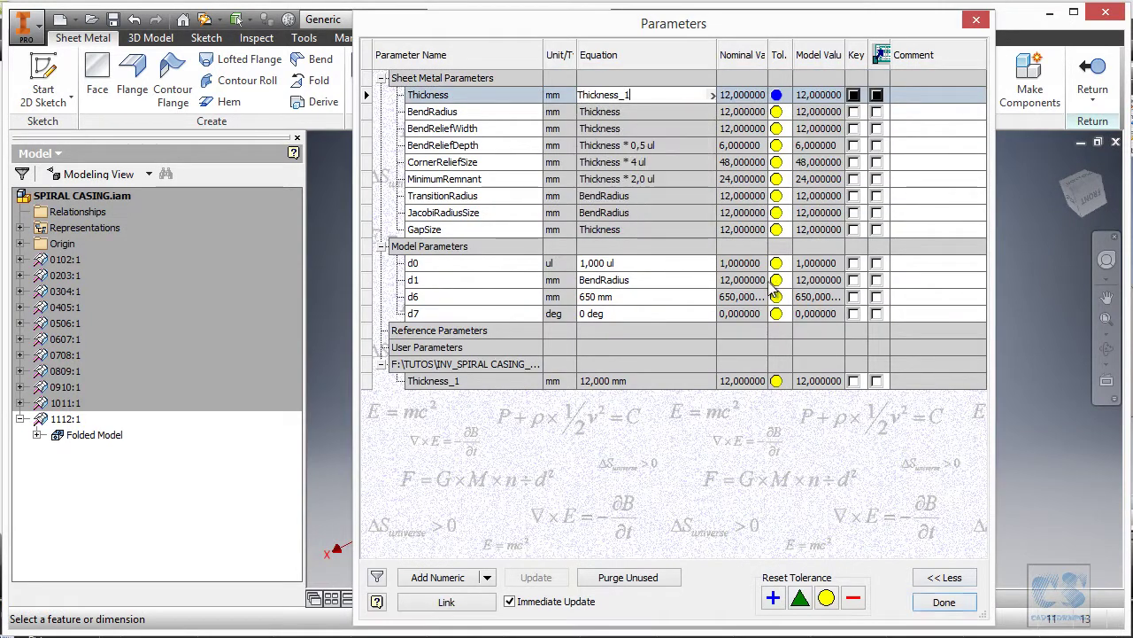
left_click(941, 603)
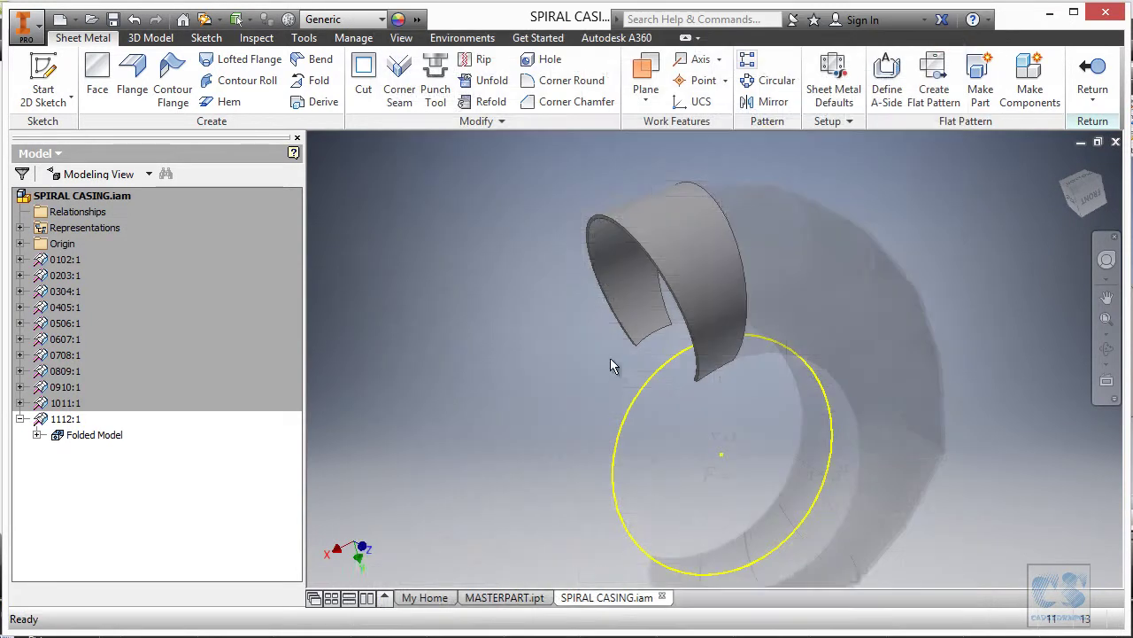
right_click(429, 270)
left_click(427, 318)
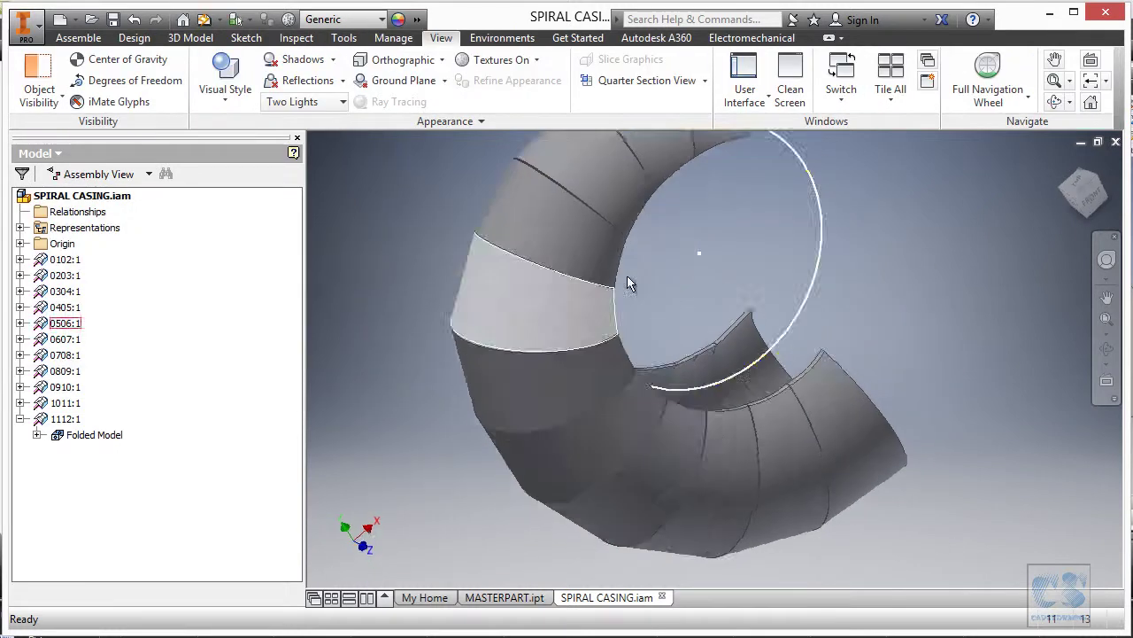
Step: Start a part derived from MASTERPART with sketches 12, 13 and RING_OPENING, and name it 1213
left_click(504, 597)
right_click(432, 257)
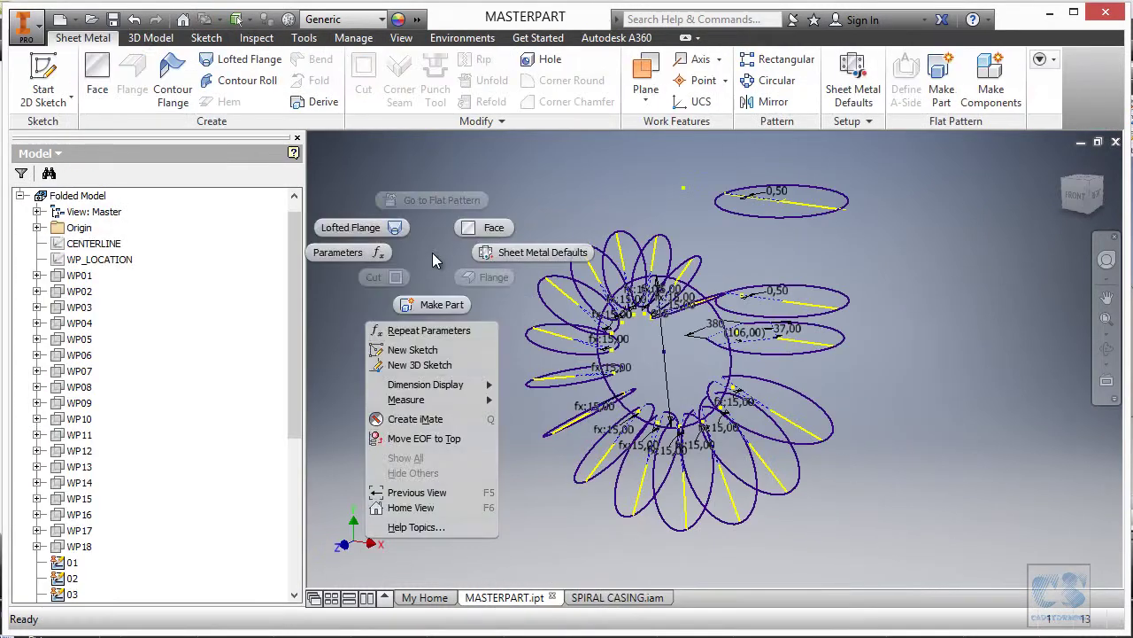
left_click(433, 305)
left_click(330, 205)
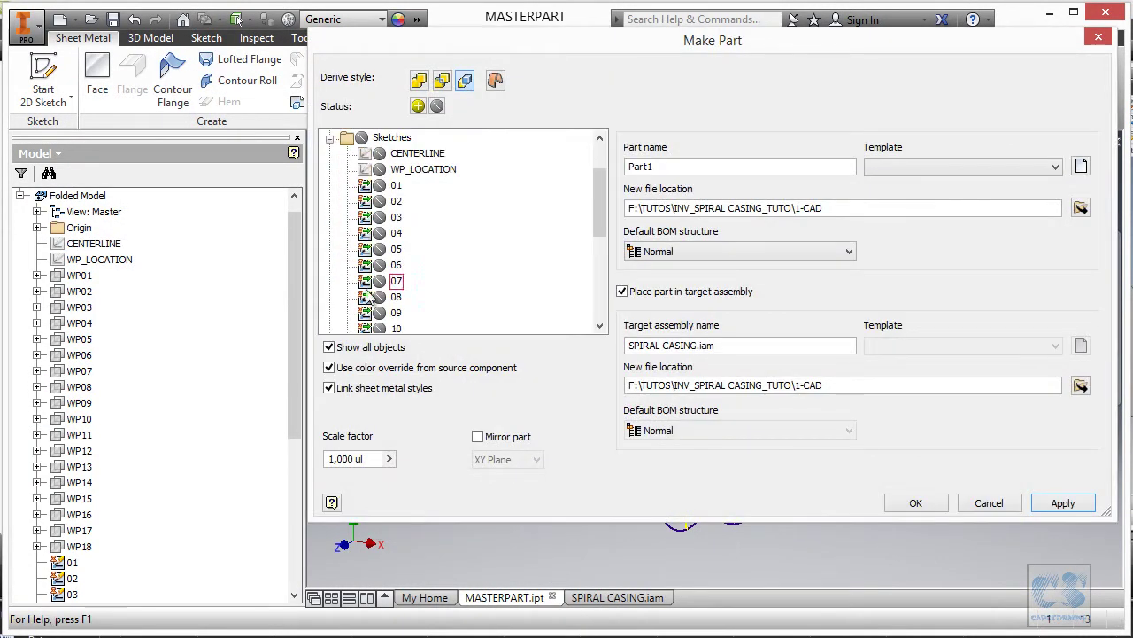
scroll(385, 205, "down", 5)
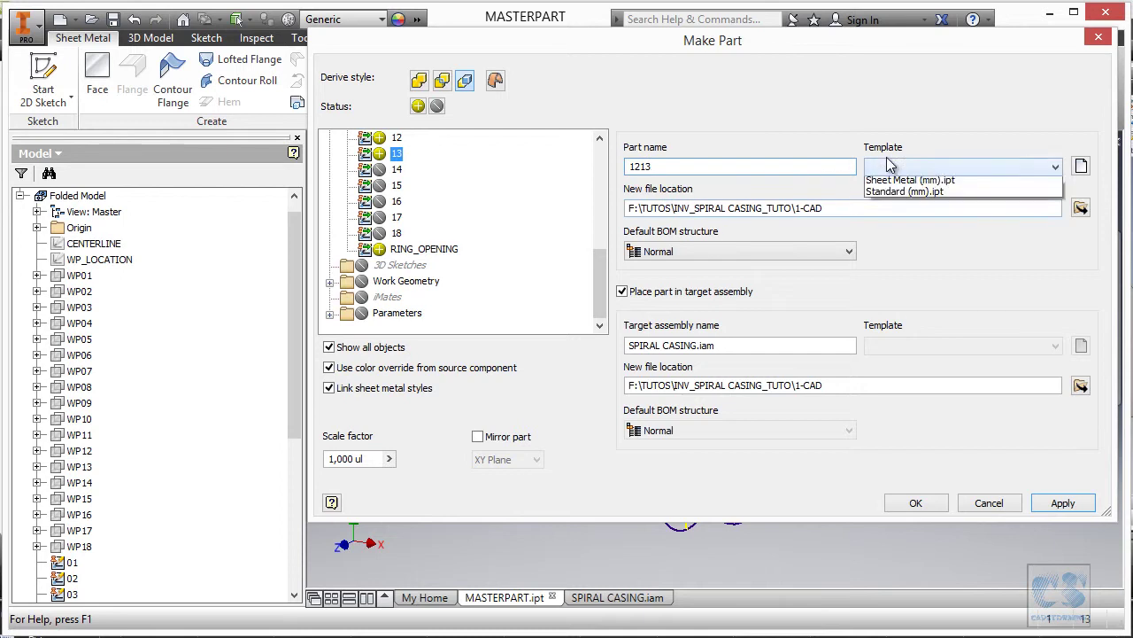
Step: Create part 1213 from the Sheet Metal (mm).ipt template with the Thickness parameter included
left_click(329, 314)
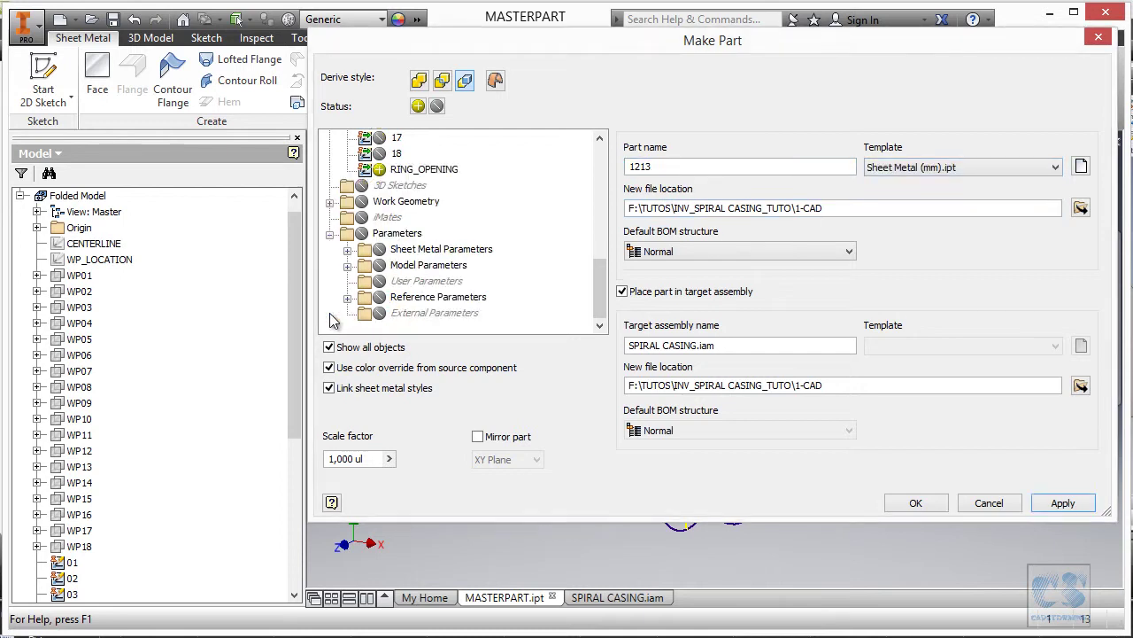
left_click(347, 265)
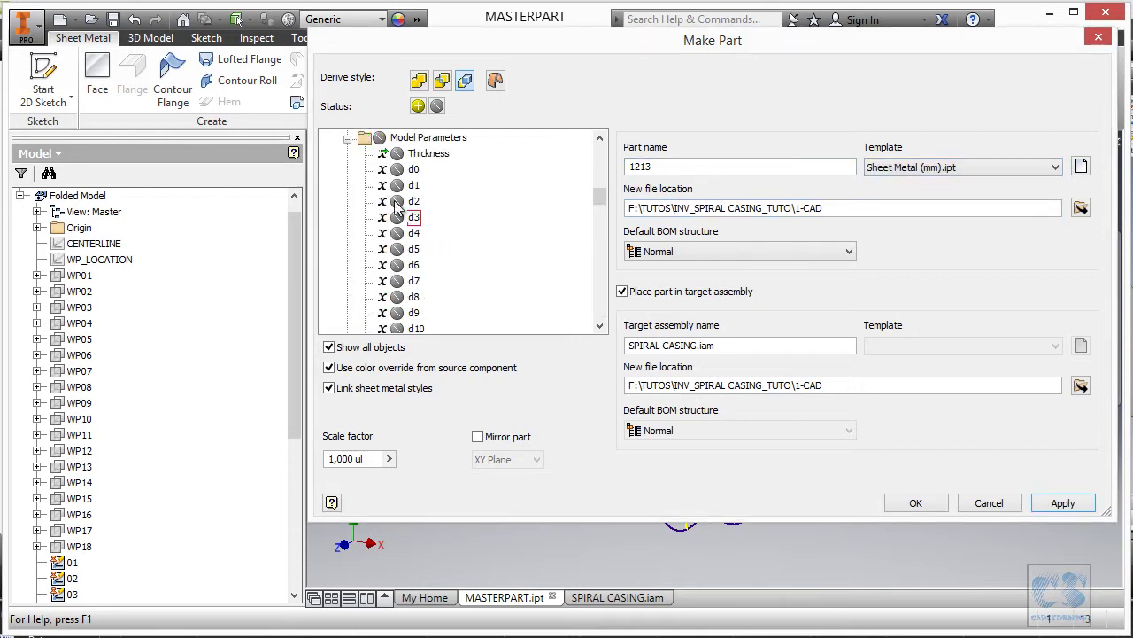
left_click(920, 503)
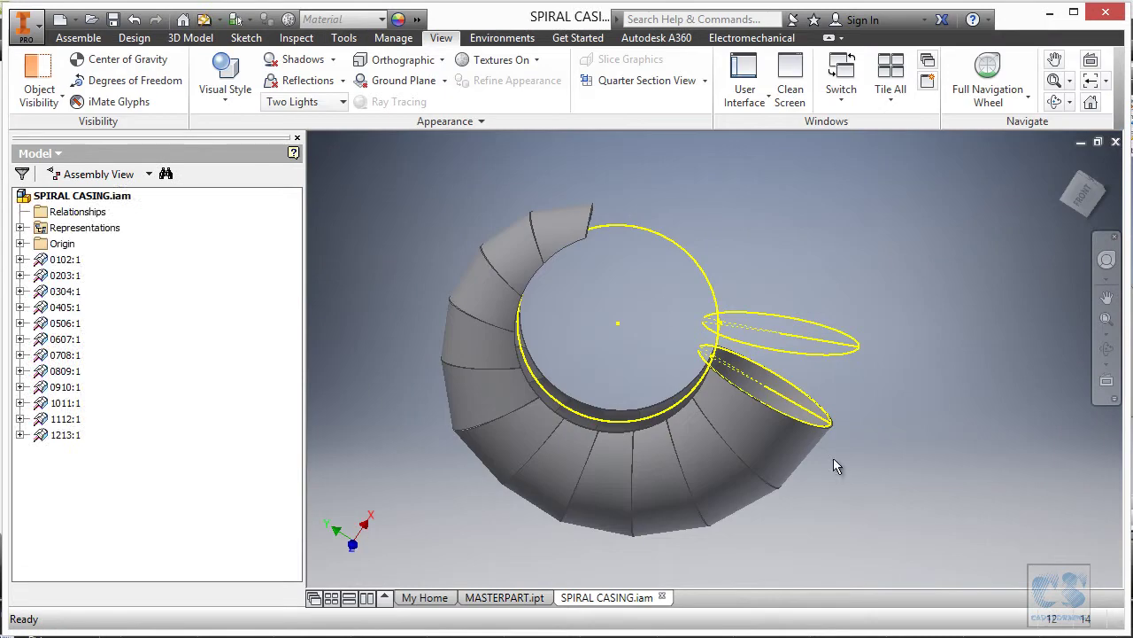
Step: Edit part 1213 in place and create a die-formed lofted flange between the profiles of sketches 12 and 13
double_click(771, 348)
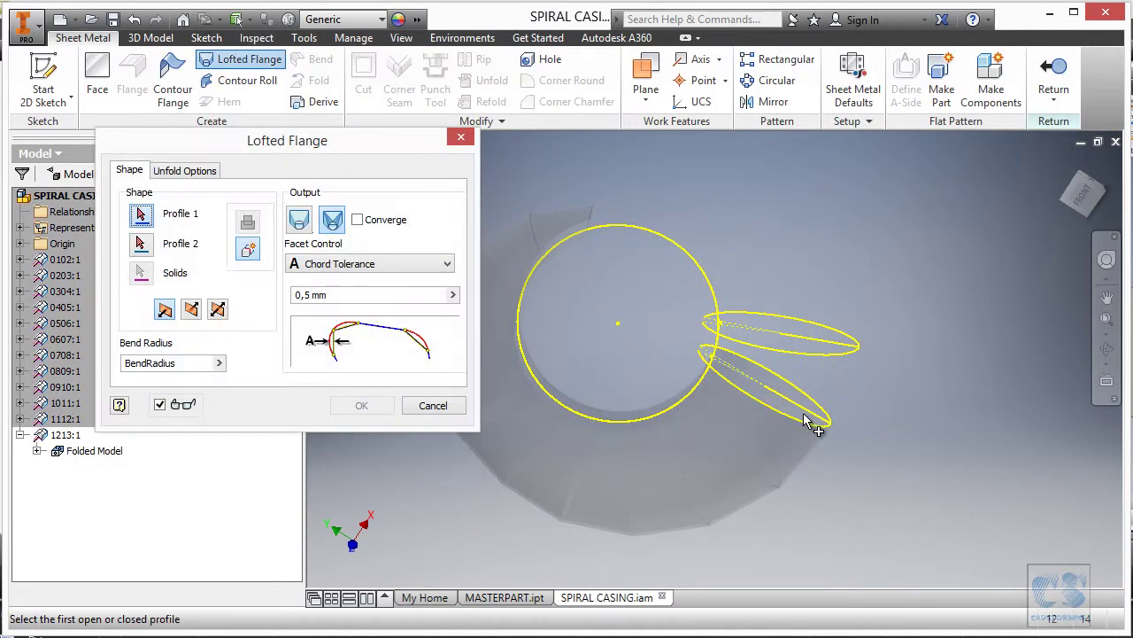
left_click(804, 427)
left_click(790, 352)
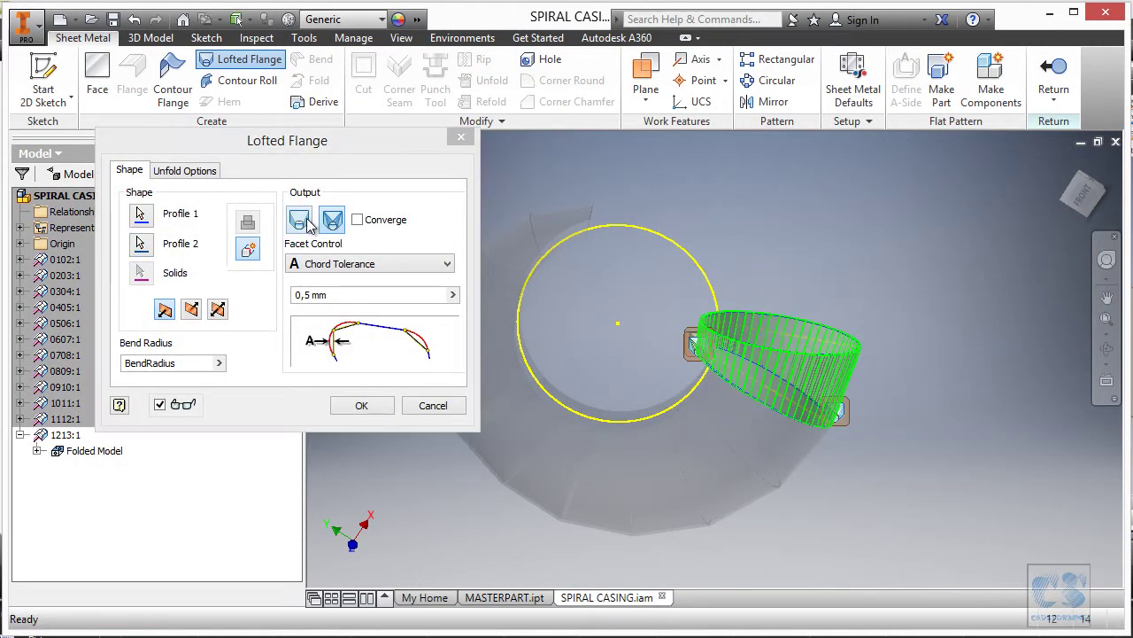
left_click(362, 405)
Step: Cut the lofted flange of part 1213 with the ring opening circle, 650 mm in both directions
right_click(732, 232)
left_click(671, 259)
left_click(574, 229)
left_click(576, 306)
left_click(546, 266)
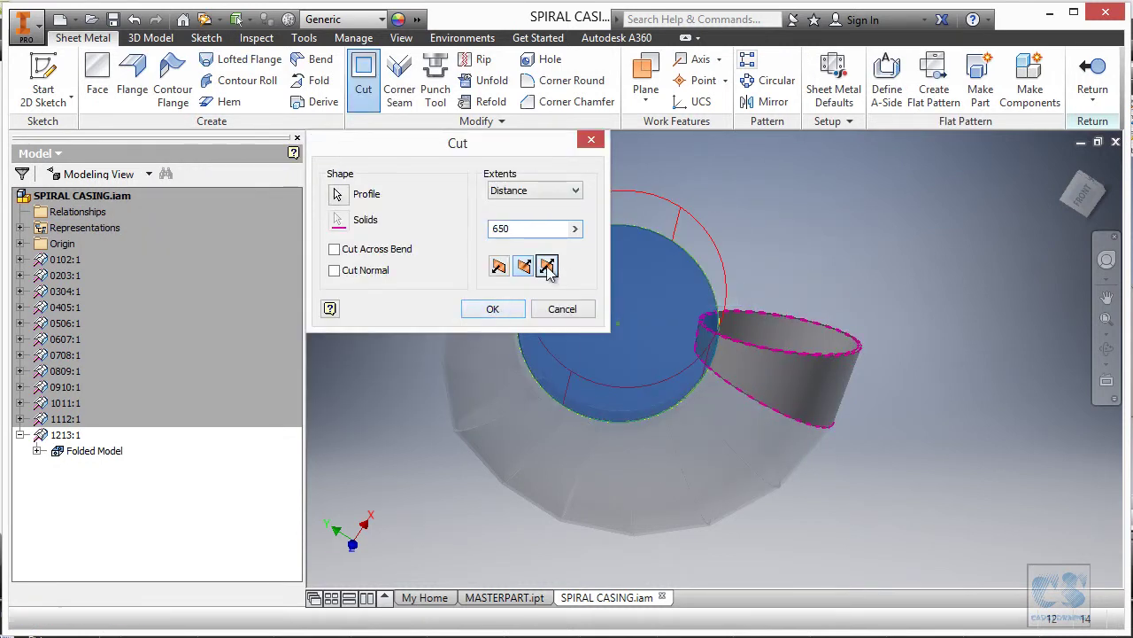
left_click(488, 309)
Step: Set the sheet metal Thickness of part 1213 equal to Thickness_1 and finish editing the part
right_click(780, 219)
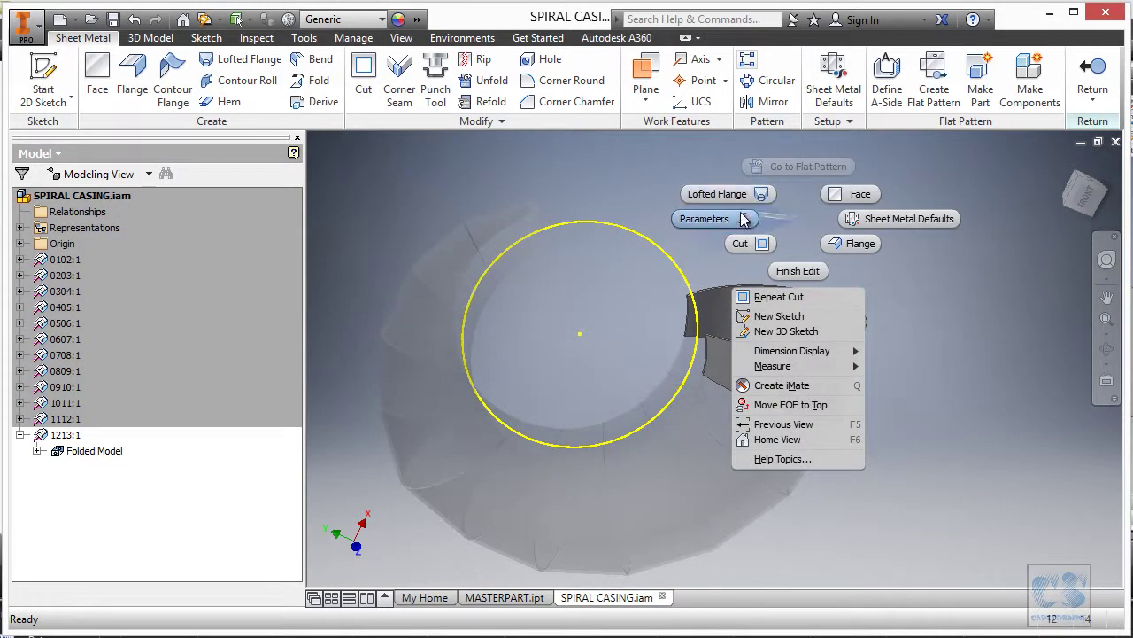
left_click(742, 219)
left_click(620, 94)
left_click(713, 94)
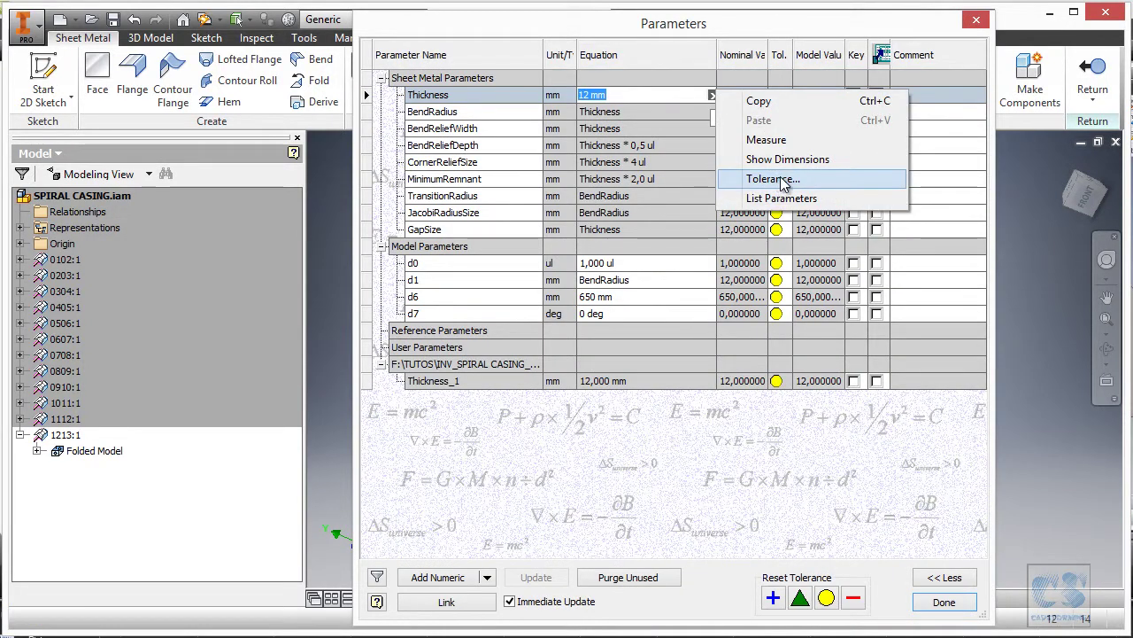
left_click(781, 197)
double_click(627, 229)
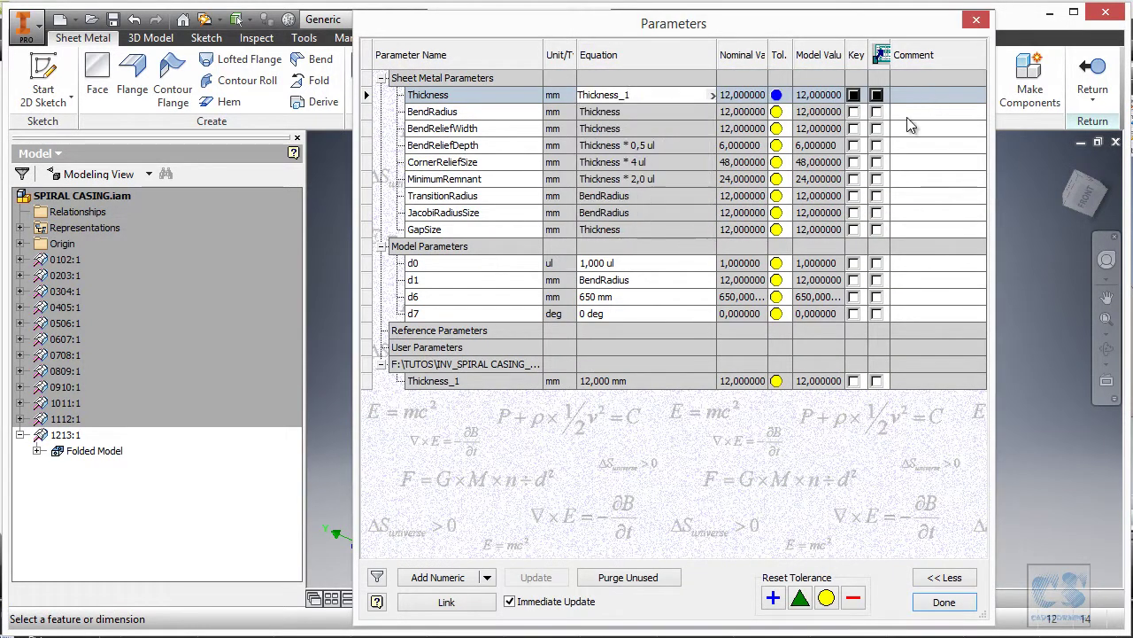
left_click(944, 601)
right_click(942, 195)
left_click(944, 231)
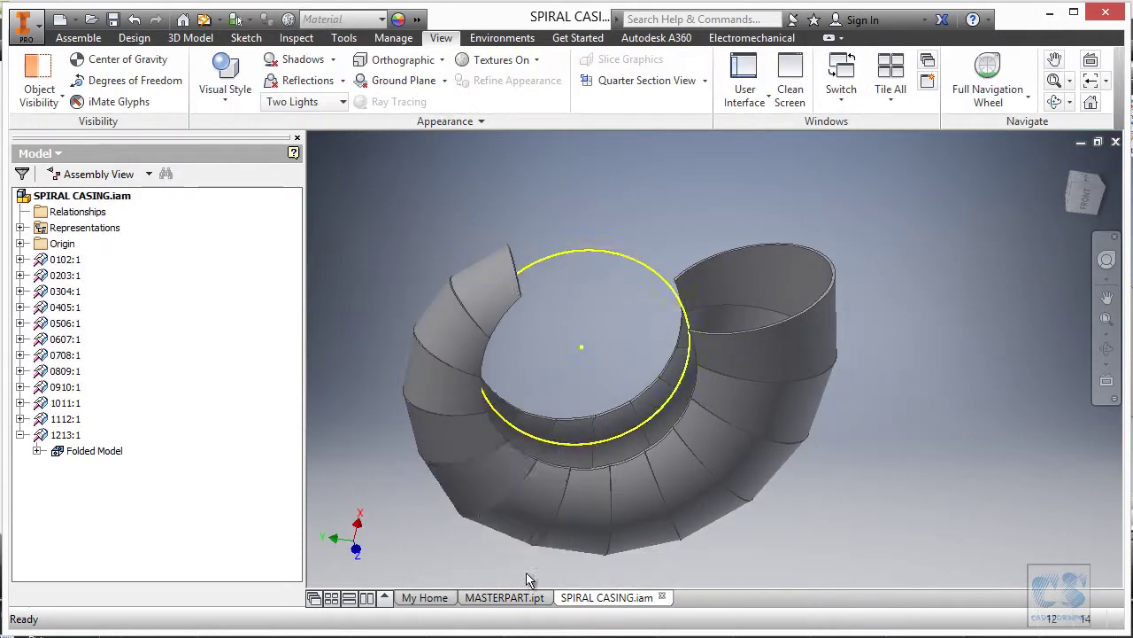
Step: Start a part derived from MASTERPART with sketches 13 and 14 and name it 1314
left_click(504, 597)
right_click(423, 275)
left_click(403, 320)
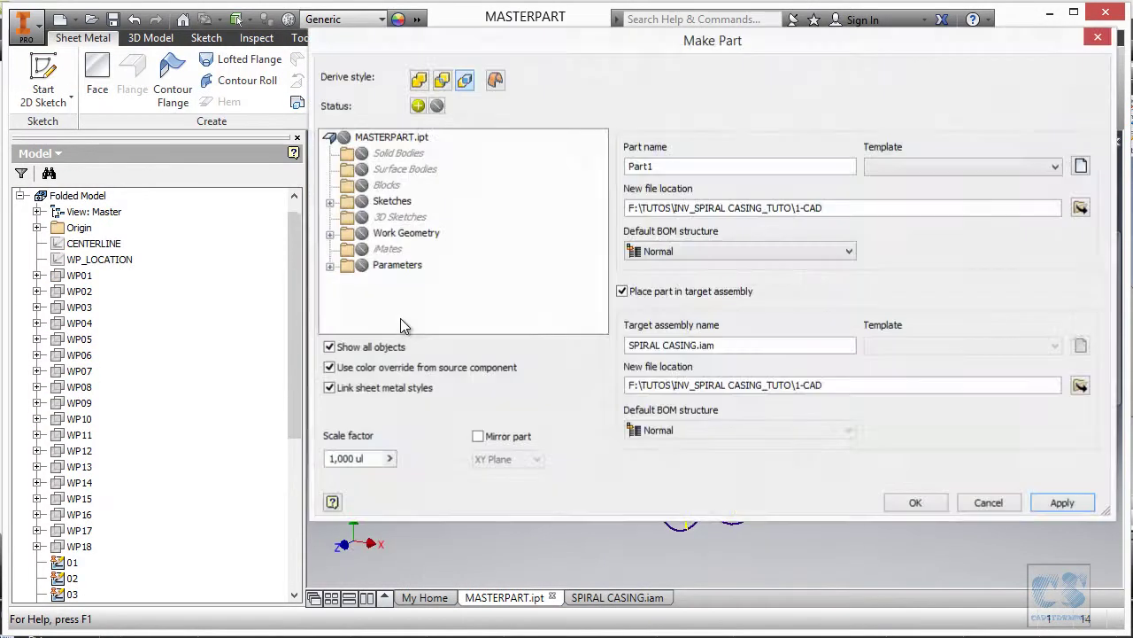
left_click(330, 202)
scroll(395, 288, "down", 3)
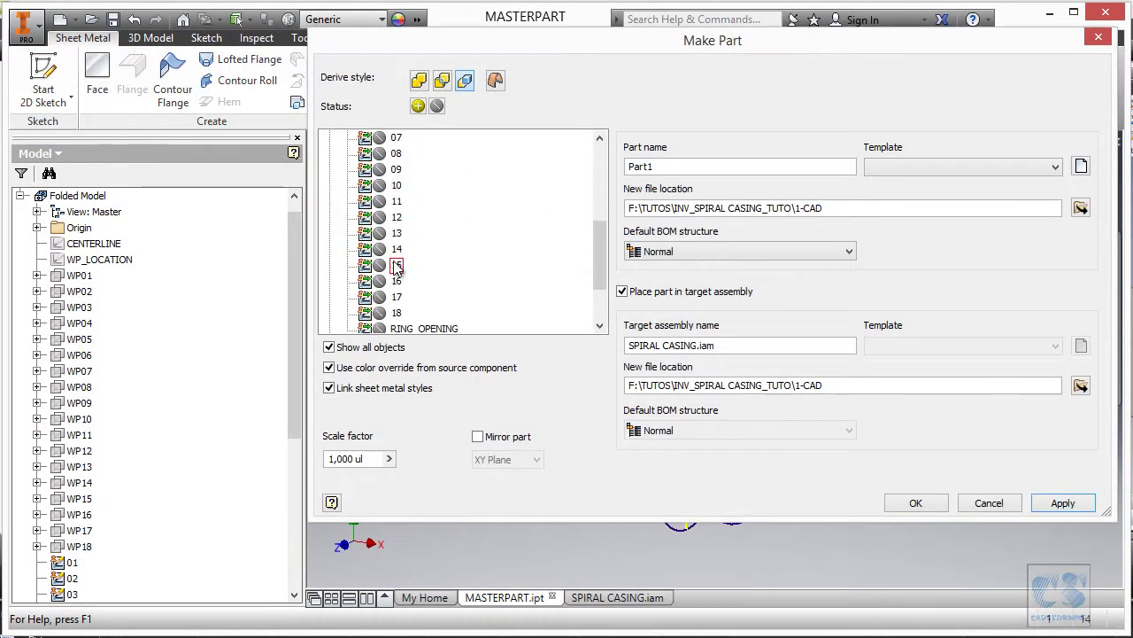
double_click(658, 172)
type("1314")
Step: Create part 1314 from the Sheet Metal (mm).ipt template with the RING_OPENING sketch and Thickness parameter included
left_click(894, 168)
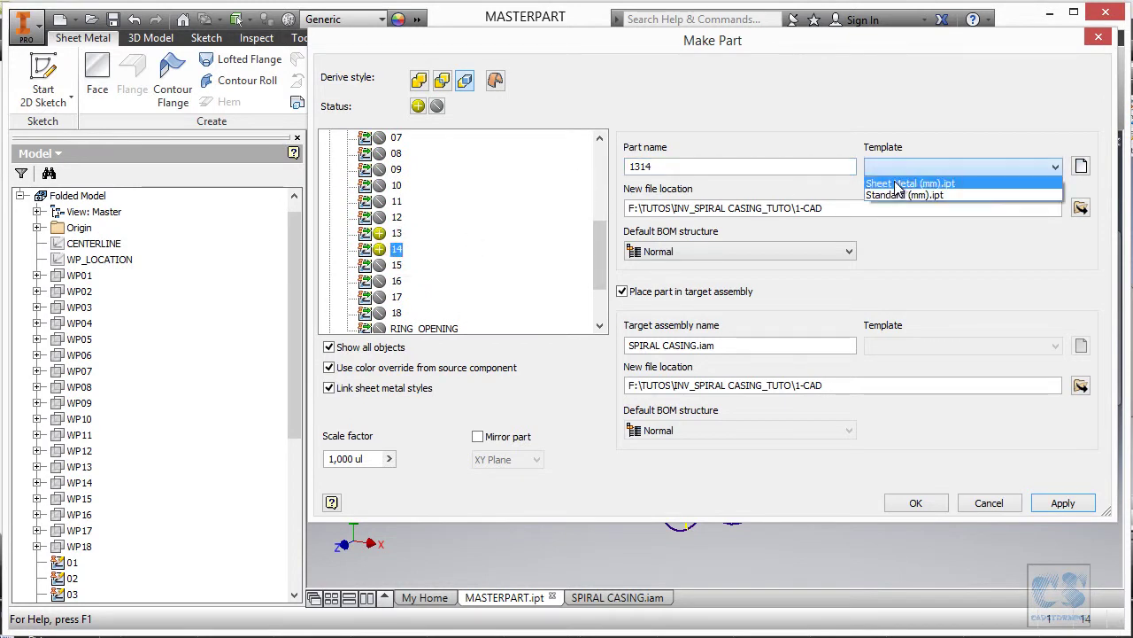
left_click(897, 183)
scroll(432, 279, "down", 2)
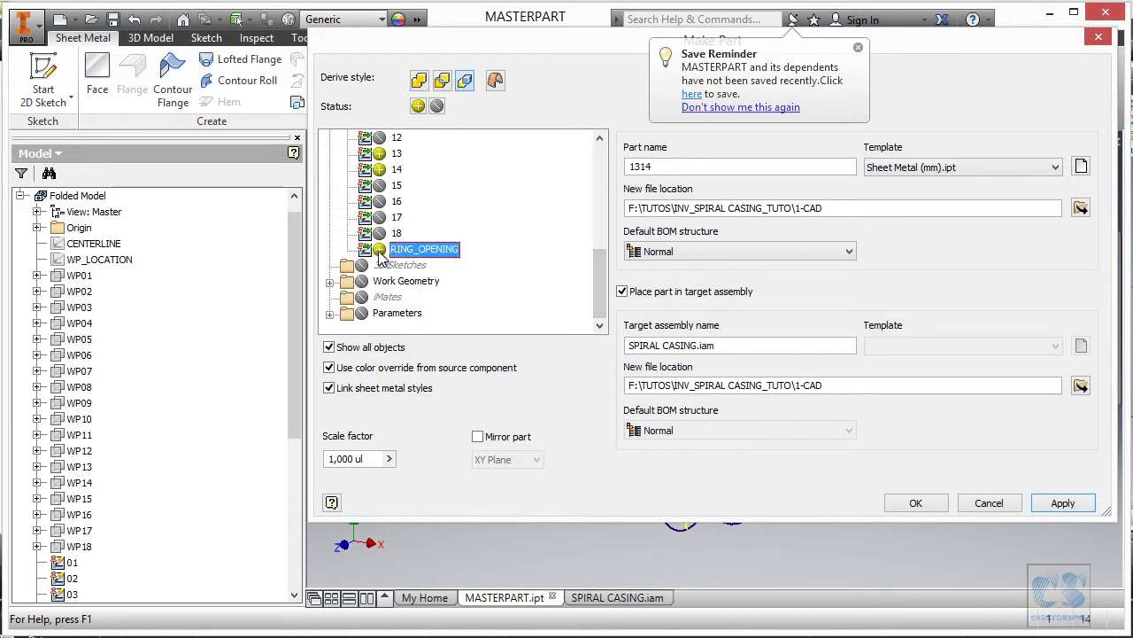
left_click(329, 315)
left_click(349, 267)
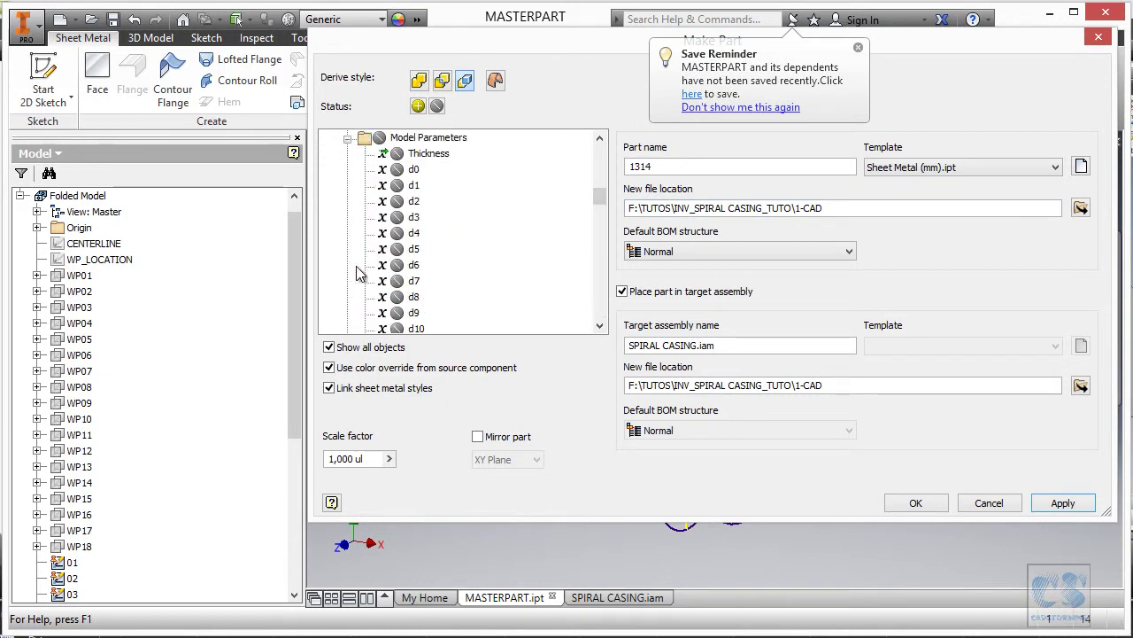
left_click(398, 153)
left_click(918, 504)
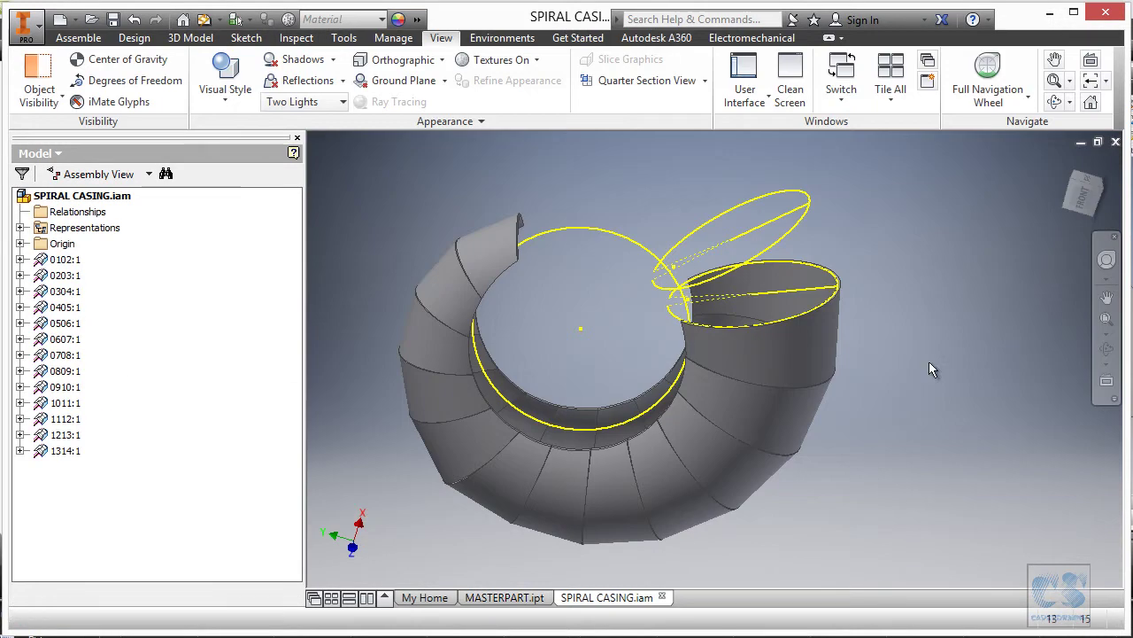
Step: Edit part 1314 in place and create a die-formed lofted flange between the profiles of sketches 13 and 14
right_click(864, 231)
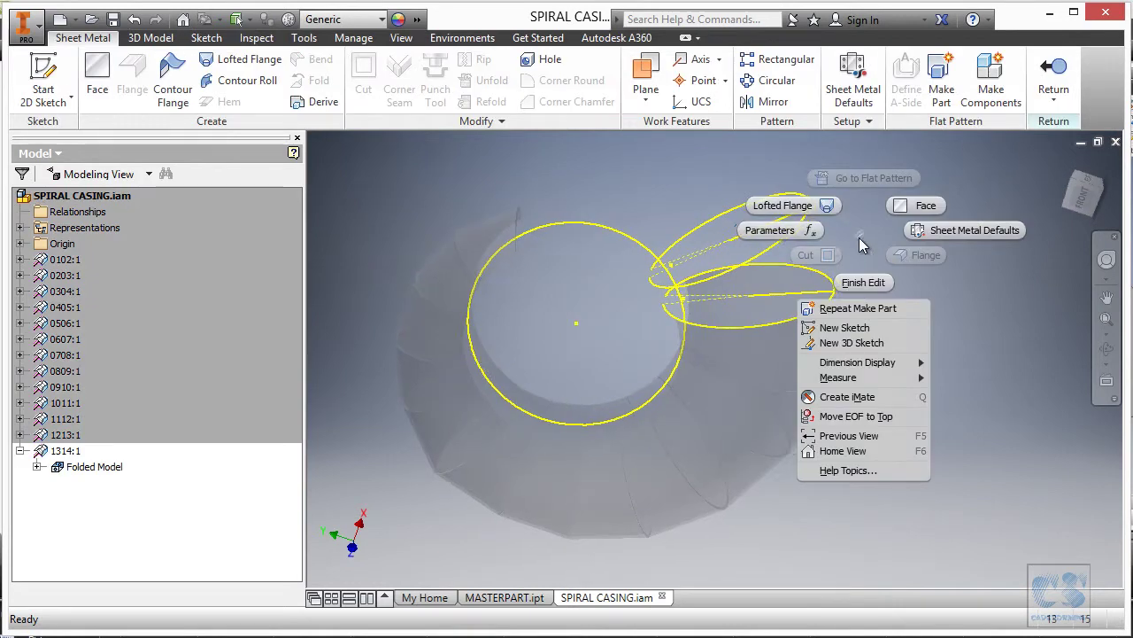
left_click(790, 206)
left_click(669, 255)
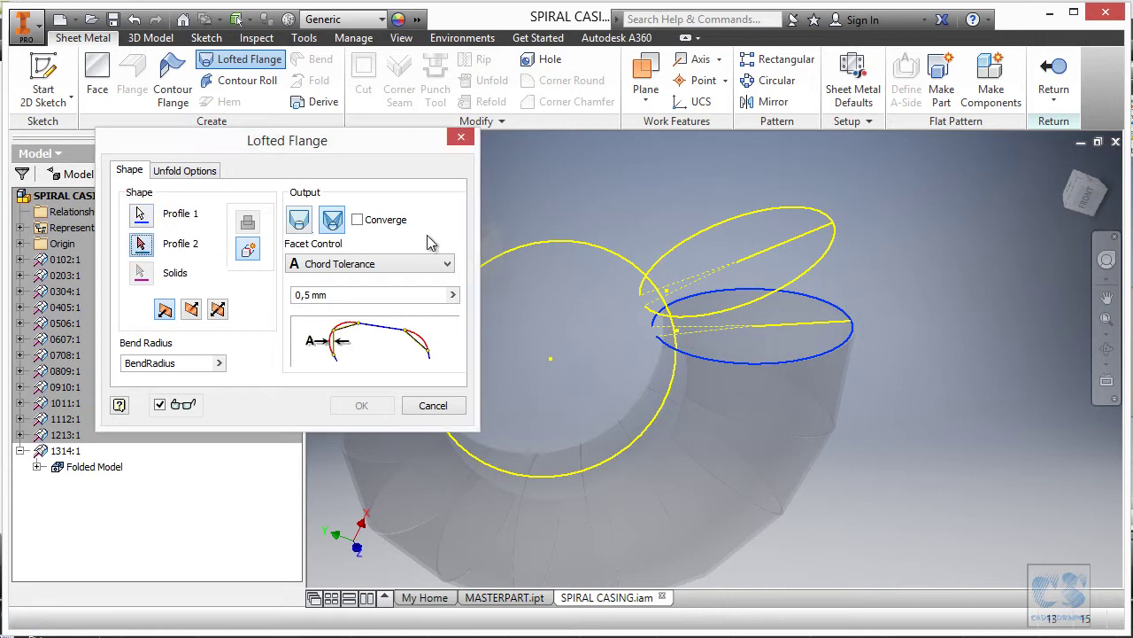
left_click(665, 254)
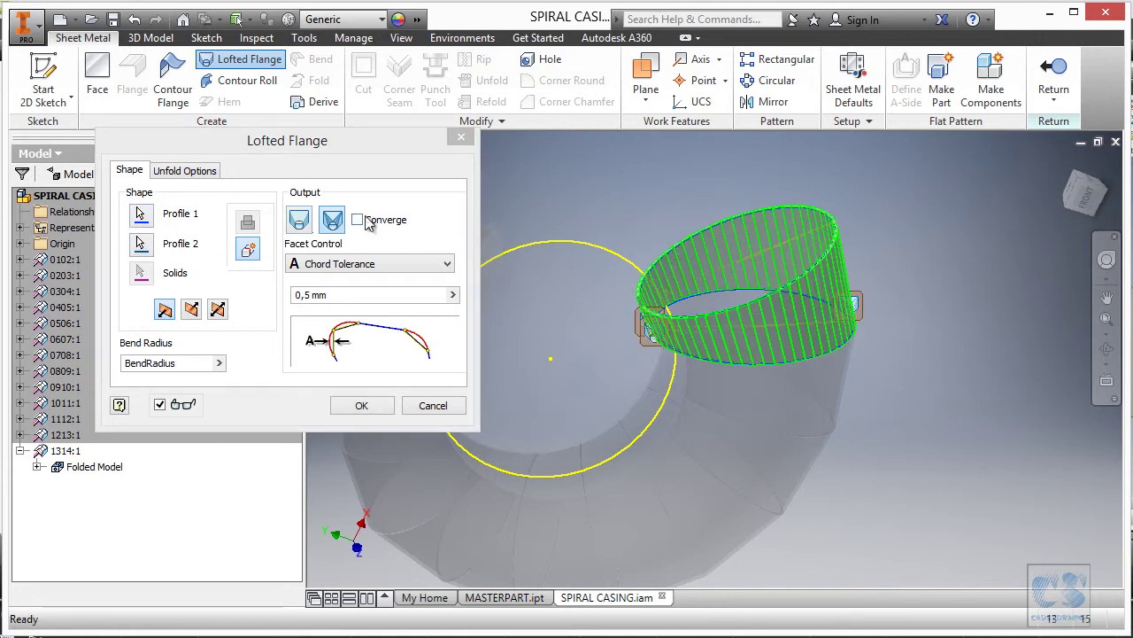
left_click(300, 220)
left_click(387, 407)
Step: Cut the lofted flange of part 1314 with the ring opening circle, 650 mm in both directions
right_click(1019, 281)
left_click(978, 301)
left_click(576, 230)
left_click(622, 334)
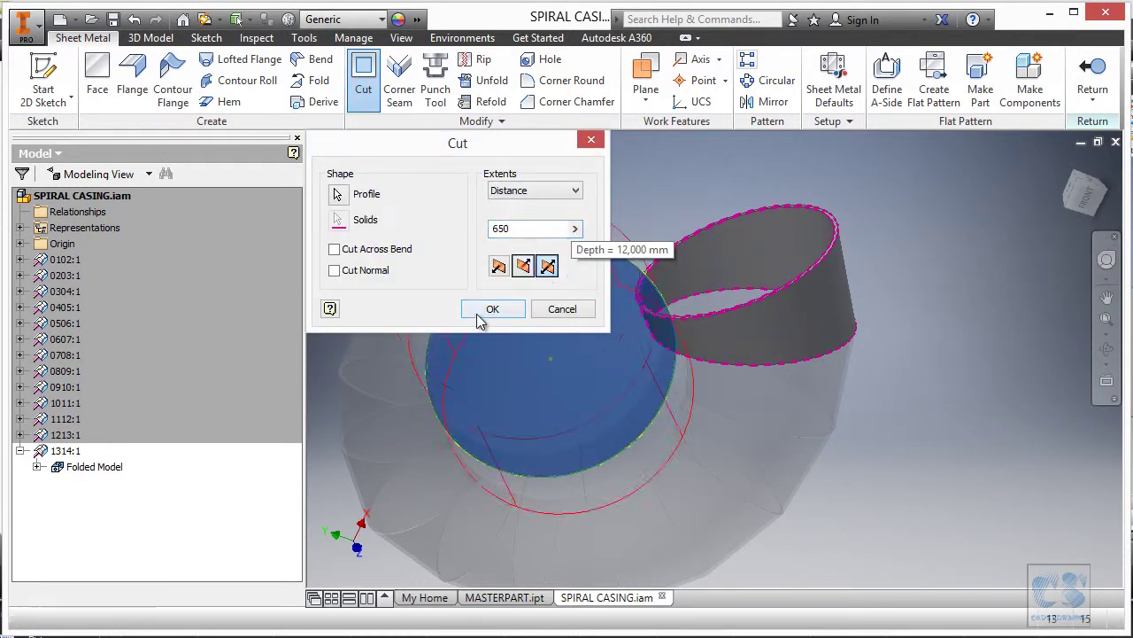
left_click(492, 308)
Step: Set the sheet metal Thickness of part 1314 equal to Thickness_1 and finish editing the part
right_click(857, 258)
left_click(817, 246)
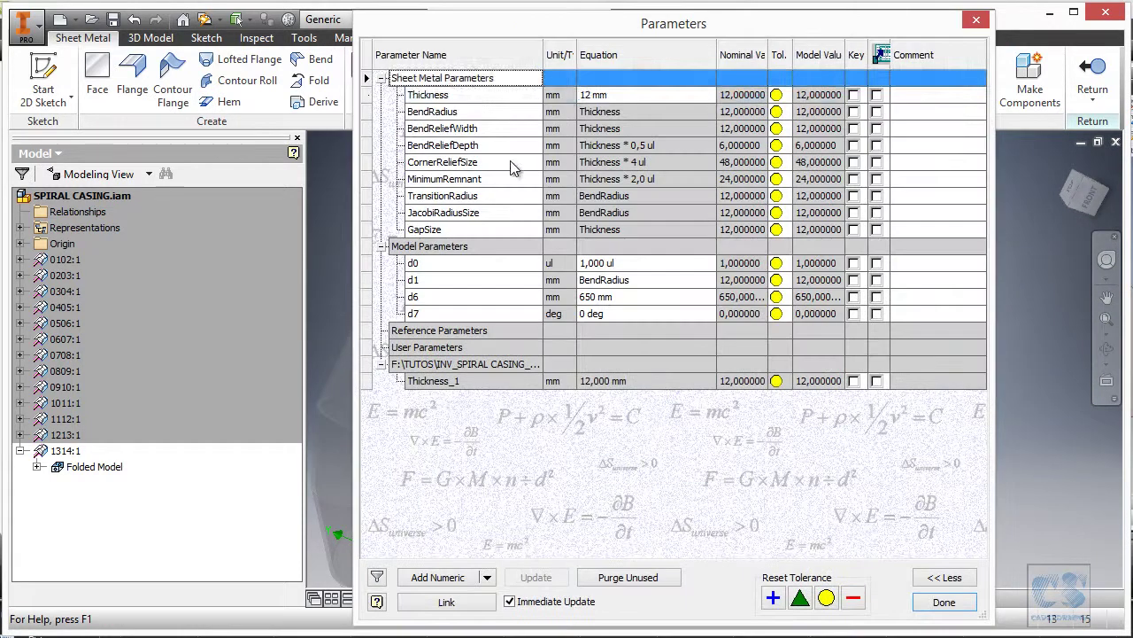
left_click(638, 95)
left_click(713, 95)
left_click(781, 198)
left_click(615, 237)
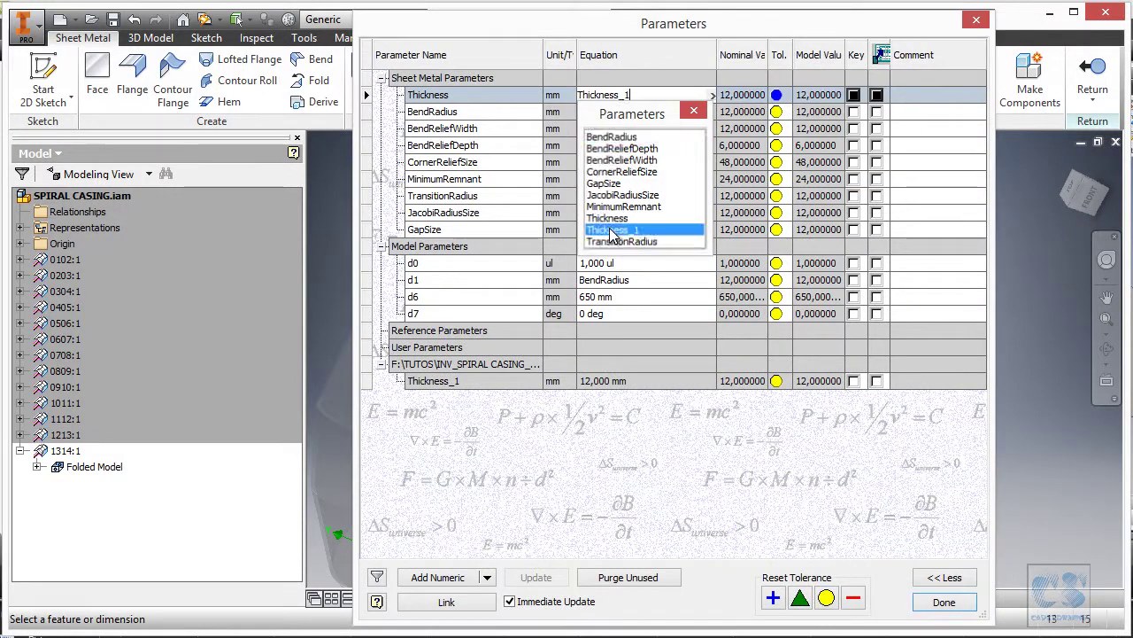
left_click(944, 603)
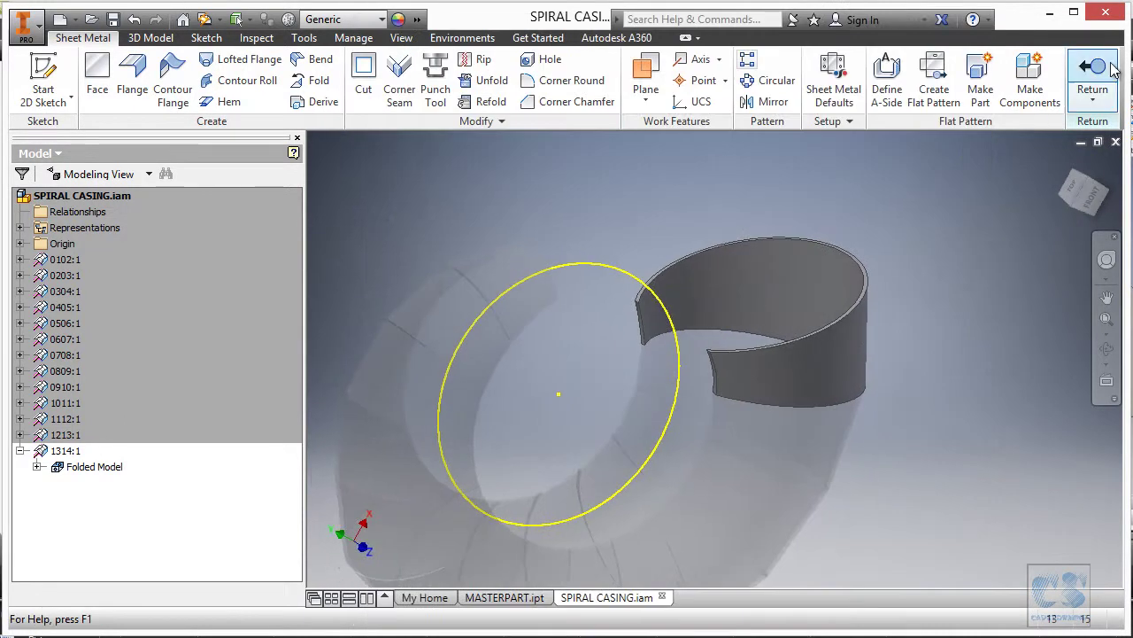
right_click(917, 187)
left_click(908, 242)
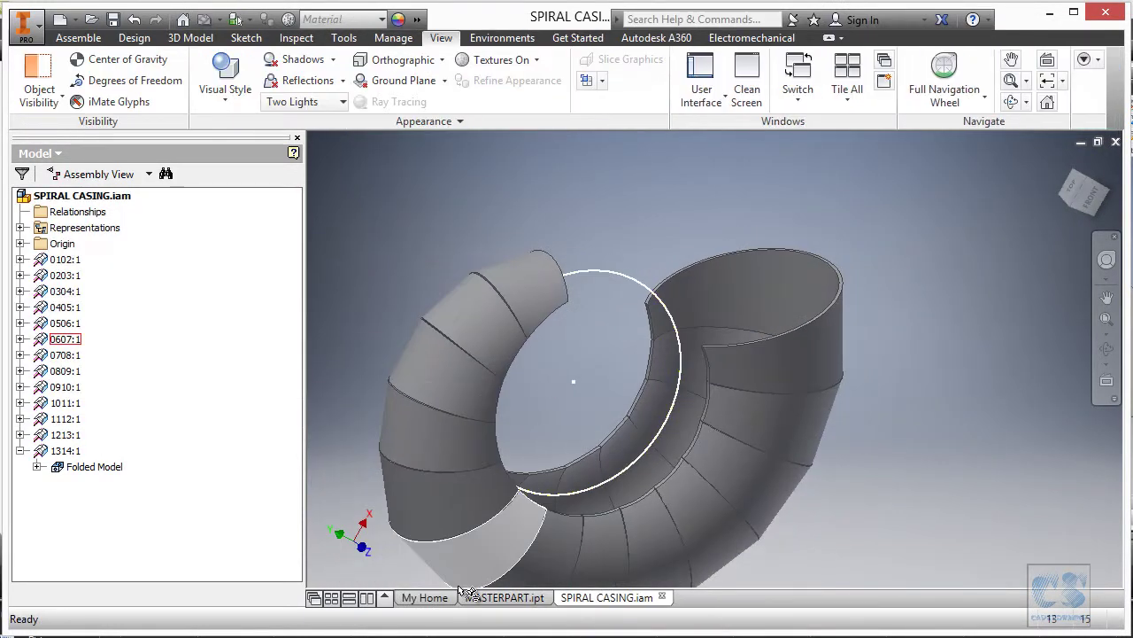
Step: Start making a derived part from MASTERPART and include sketches 14, 15 and RING_OPENING
left_click(509, 598)
right_click(375, 354)
left_click(374, 473)
left_click(329, 202)
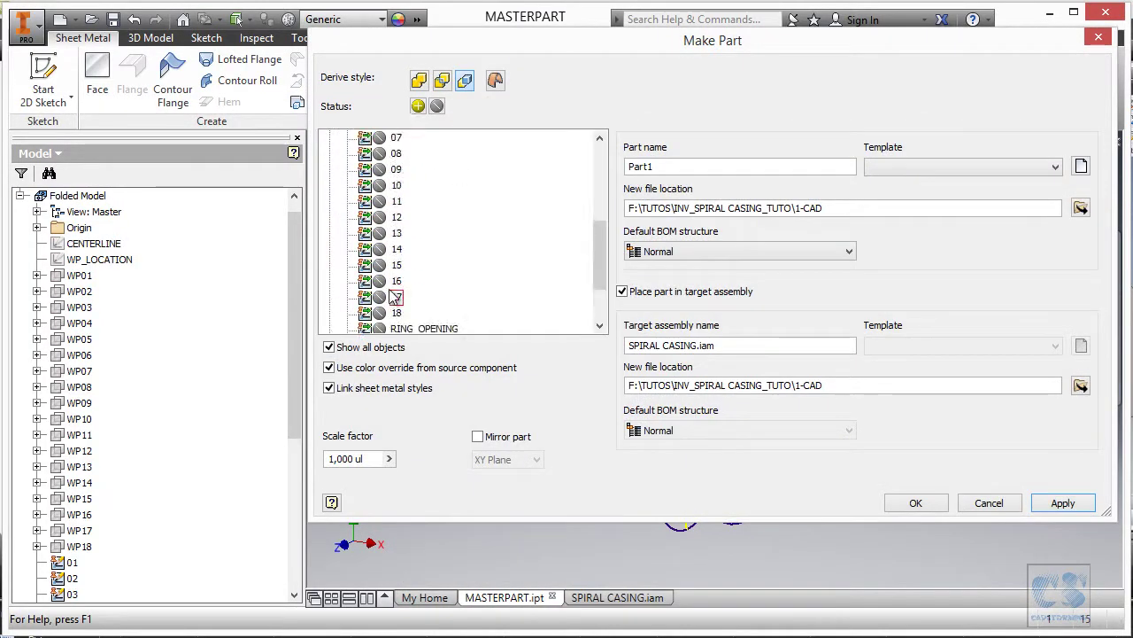
scroll(398, 226, "down", 4)
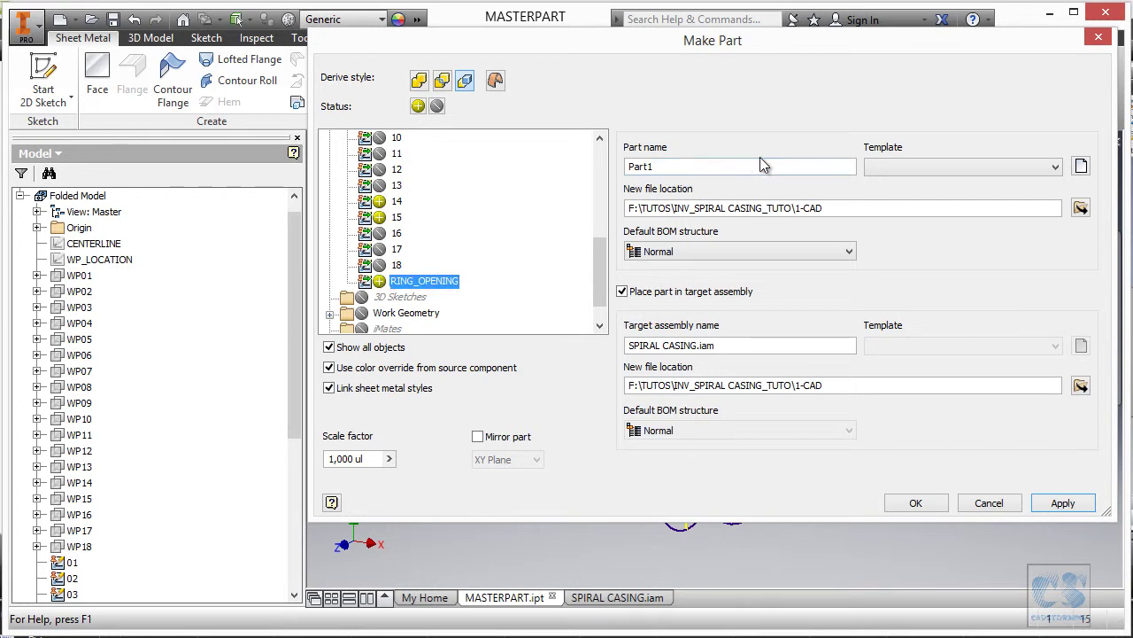
Step: Create the derived part as 1415 from the Sheet Metal (mm).ipt template with the Thickness parameter included
type("1415")
left_click(894, 167)
left_click(888, 185)
scroll(372, 317, "down", 1)
left_click(330, 313)
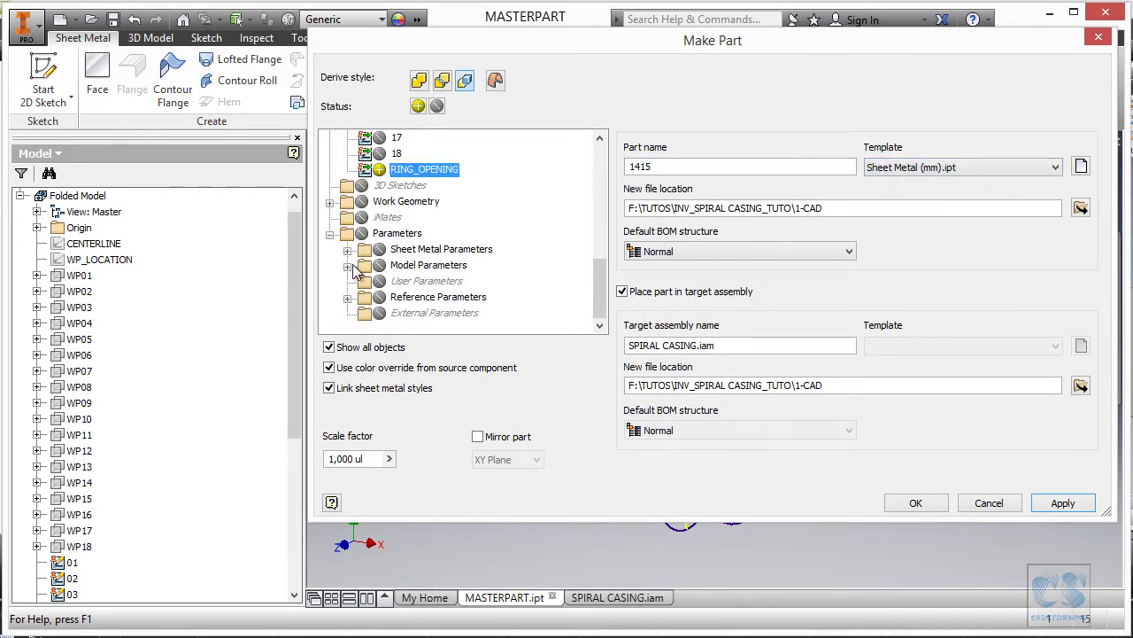
left_click(349, 271)
left_click(916, 502)
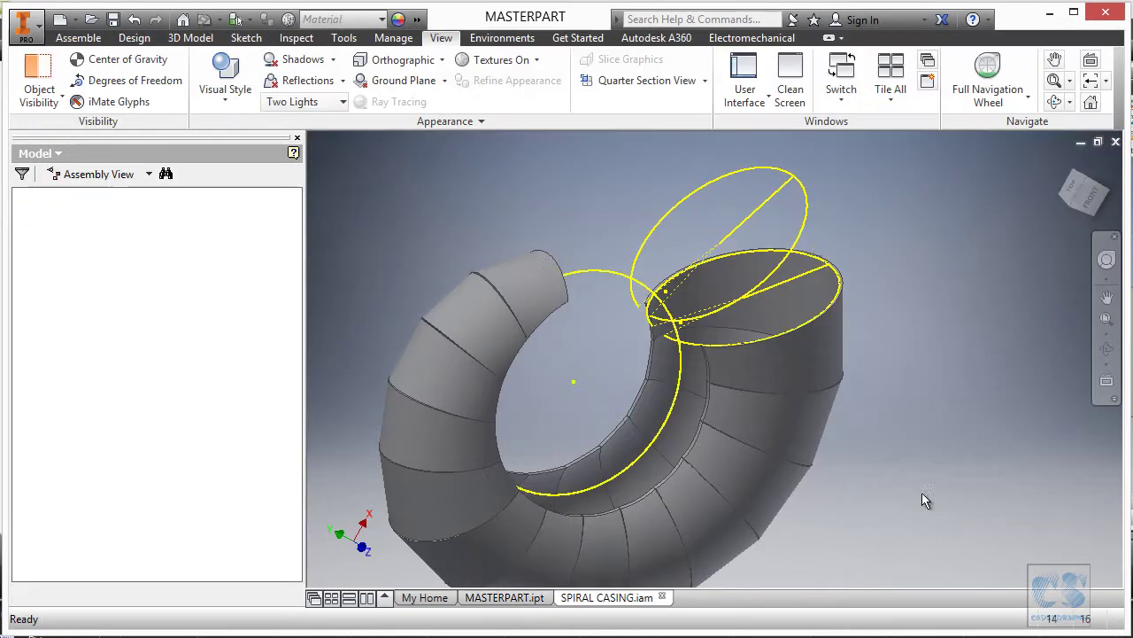
Step: Edit part 1415 in place and create a die-formed lofted flange between the profiles of sketches 14 and 15
double_click(801, 236)
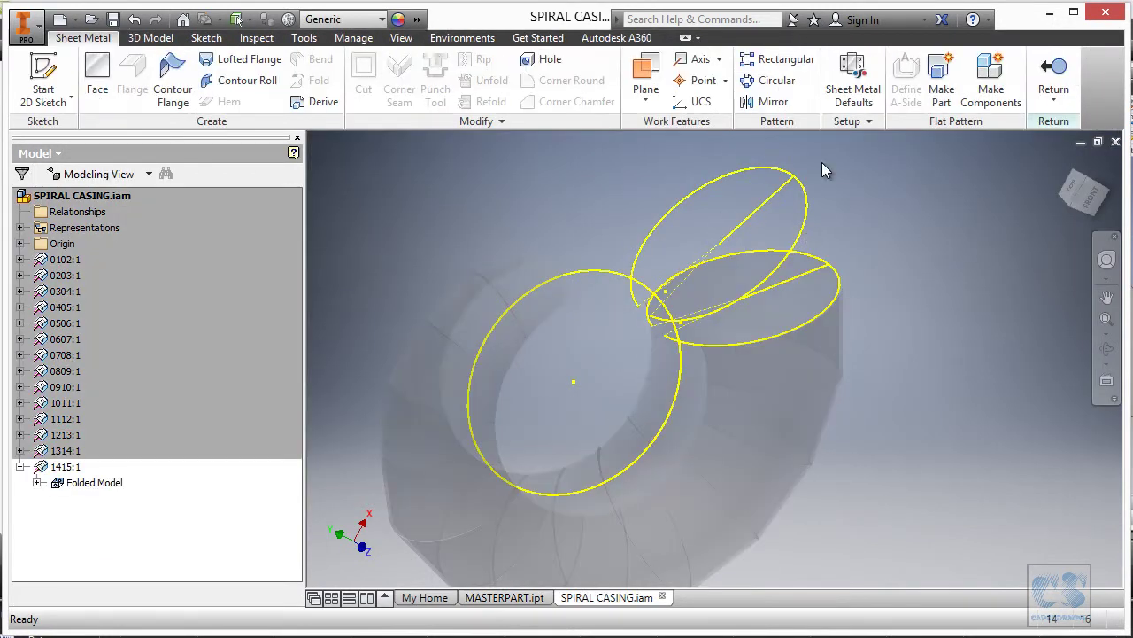
right_click(922, 250)
left_click(857, 223)
left_click(791, 339)
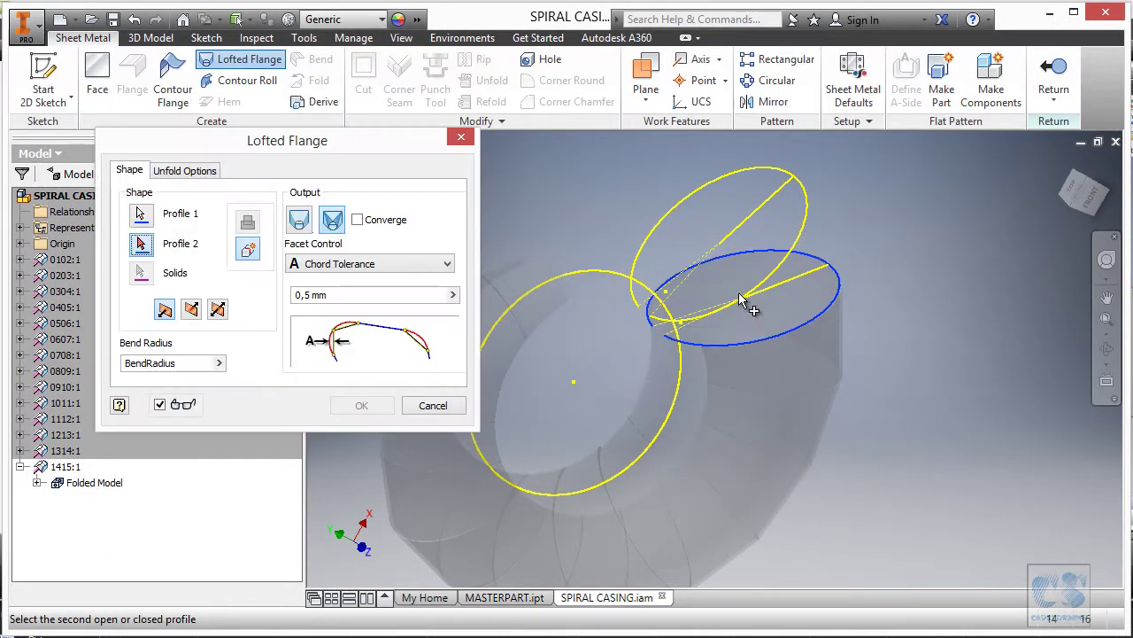
left_click(787, 279)
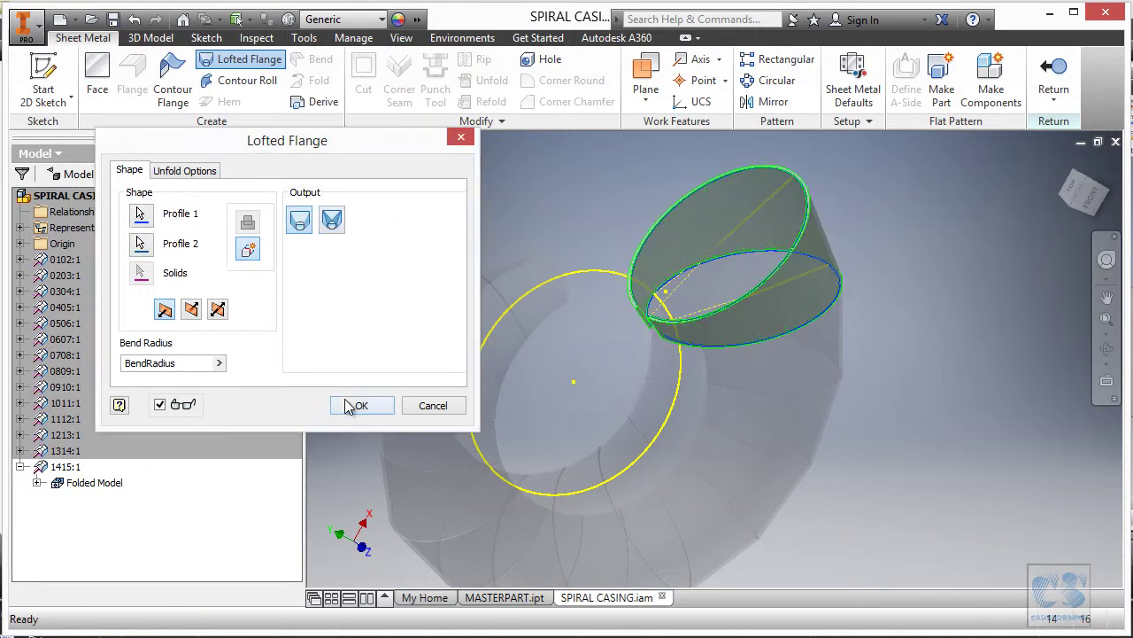
left_click(358, 405)
Step: Cut the lofted flange of part 1415 with the ring opening circle, 650 mm in both directions
right_click(479, 185)
left_click(533, 190)
left_click(577, 230)
left_click(620, 299)
left_click(548, 267)
left_click(503, 311)
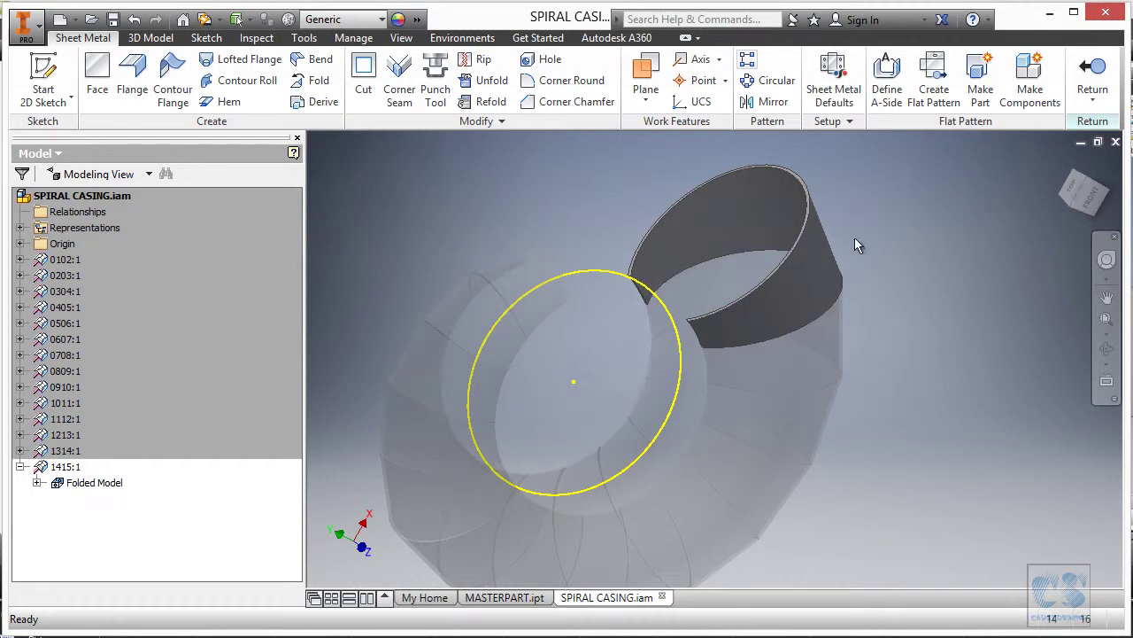
Step: Set the sheet metal Thickness of part 1415 equal to Thickness_1 and finish editing the part
right_click(686, 252)
left_click(607, 235)
right_click(713, 96)
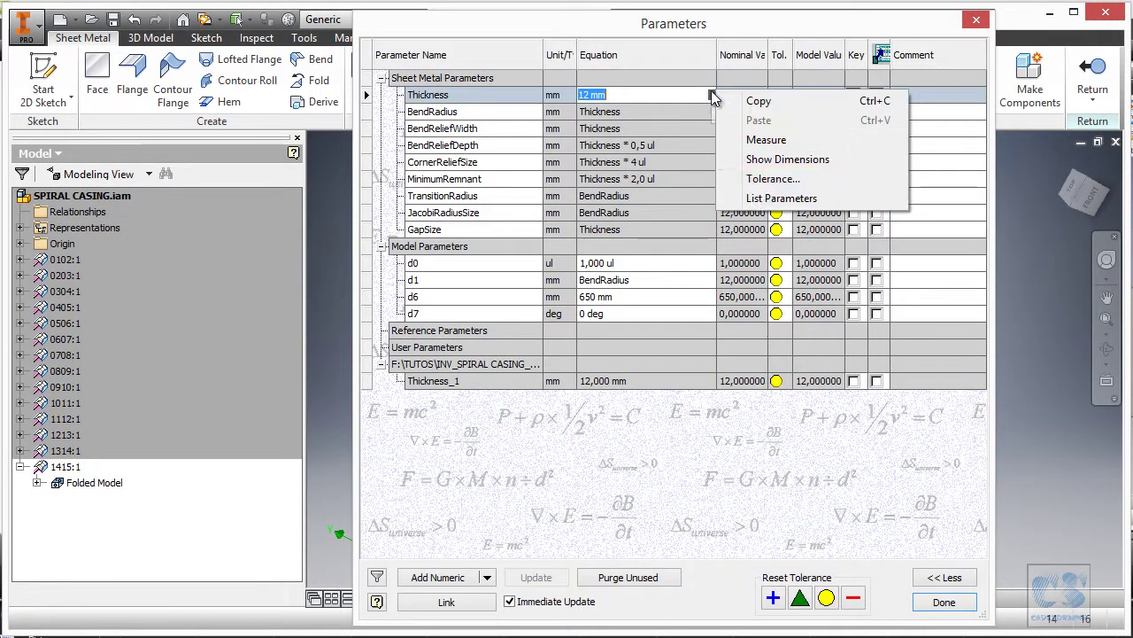
left_click(781, 198)
left_click(635, 234)
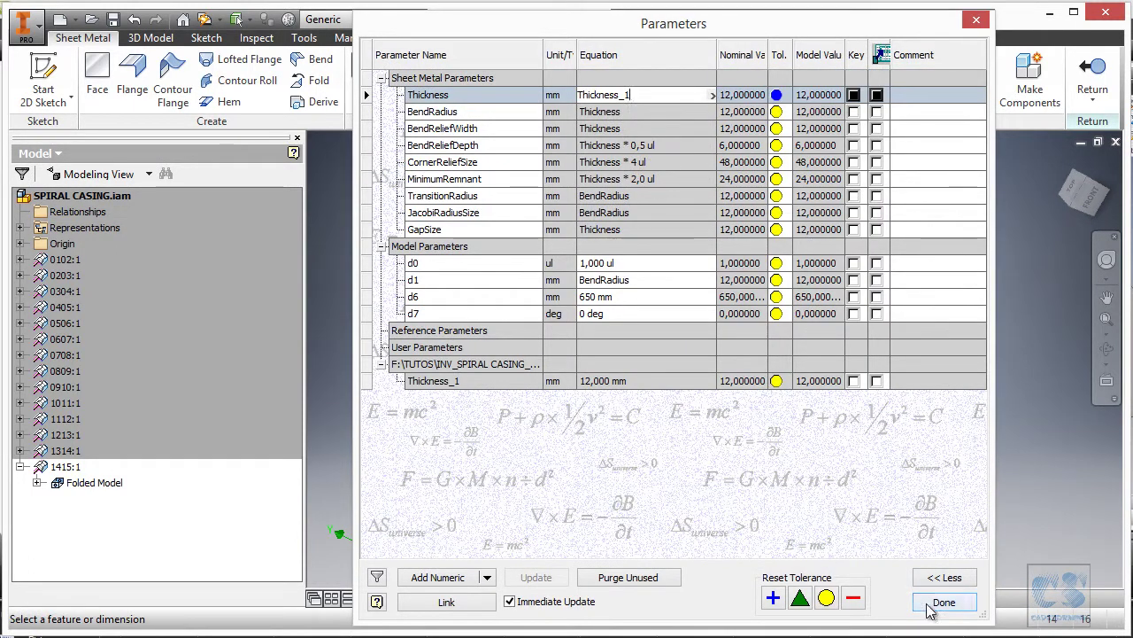
left_click(943, 602)
right_click(894, 246)
left_click(855, 293)
Step: Start making another derived part from MASTERPART and include sketches 16 and 17
left_click(510, 600)
right_click(468, 294)
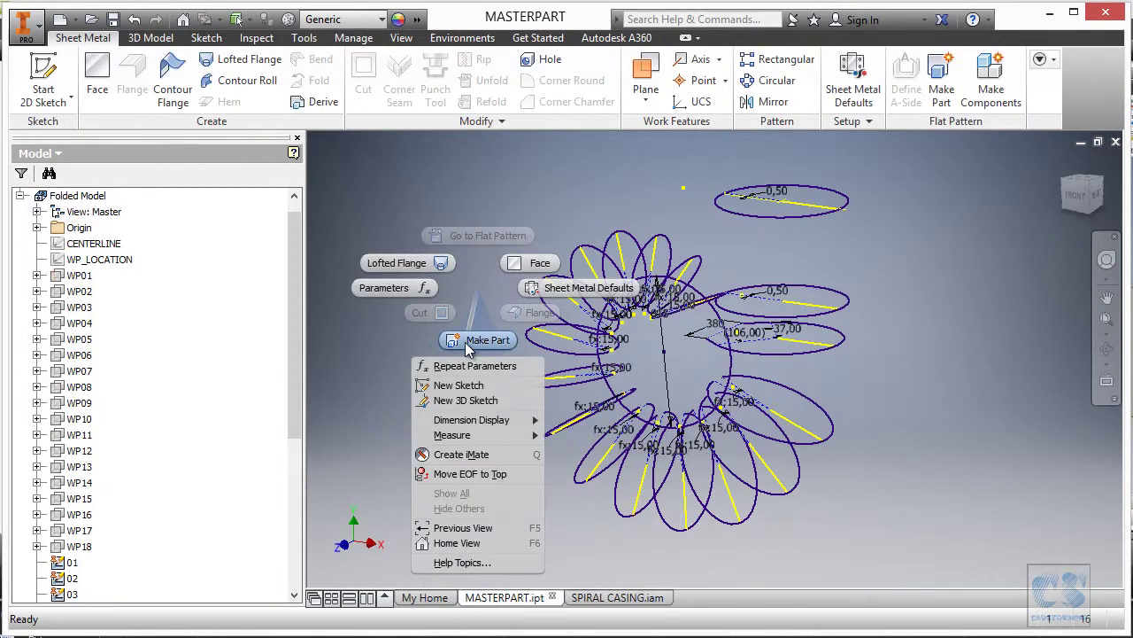
left_click(486, 263)
left_click(329, 202)
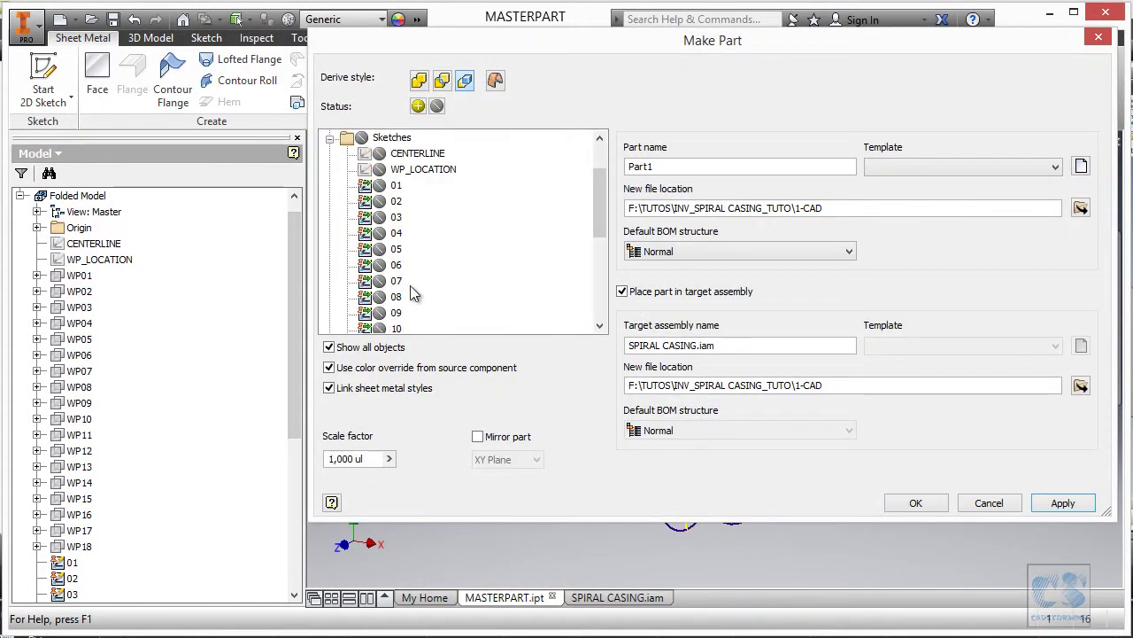
scroll(406, 311, "down", 4)
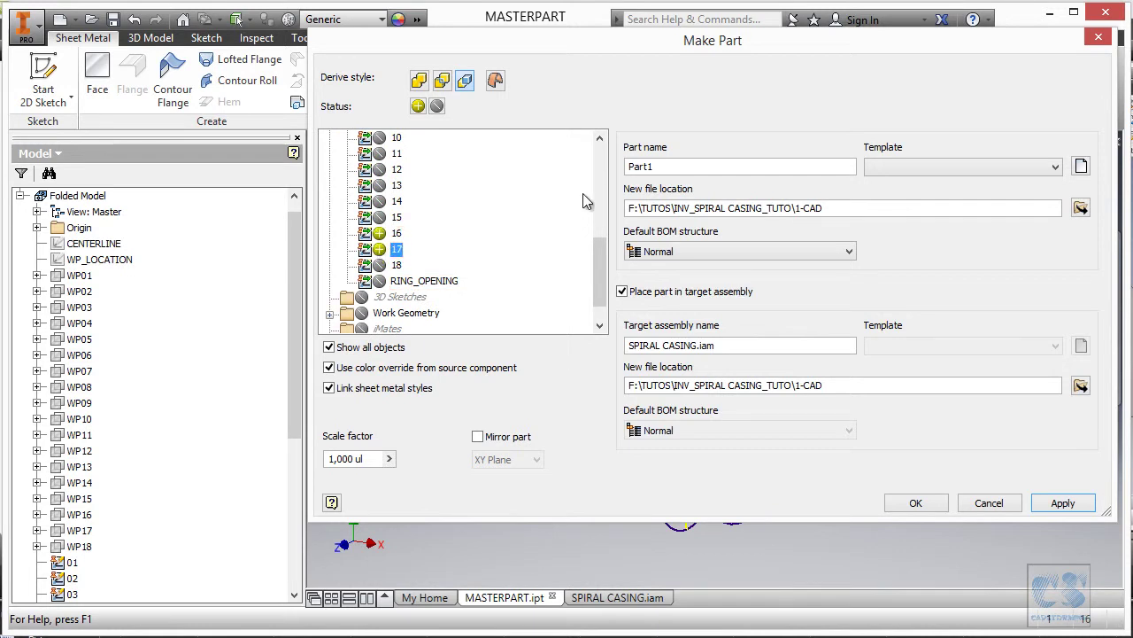
Step: Check the last segment in the SPIRAL CASING assembly and replace sketch 17 with sketch 15 in the derived selection
left_click(617, 599)
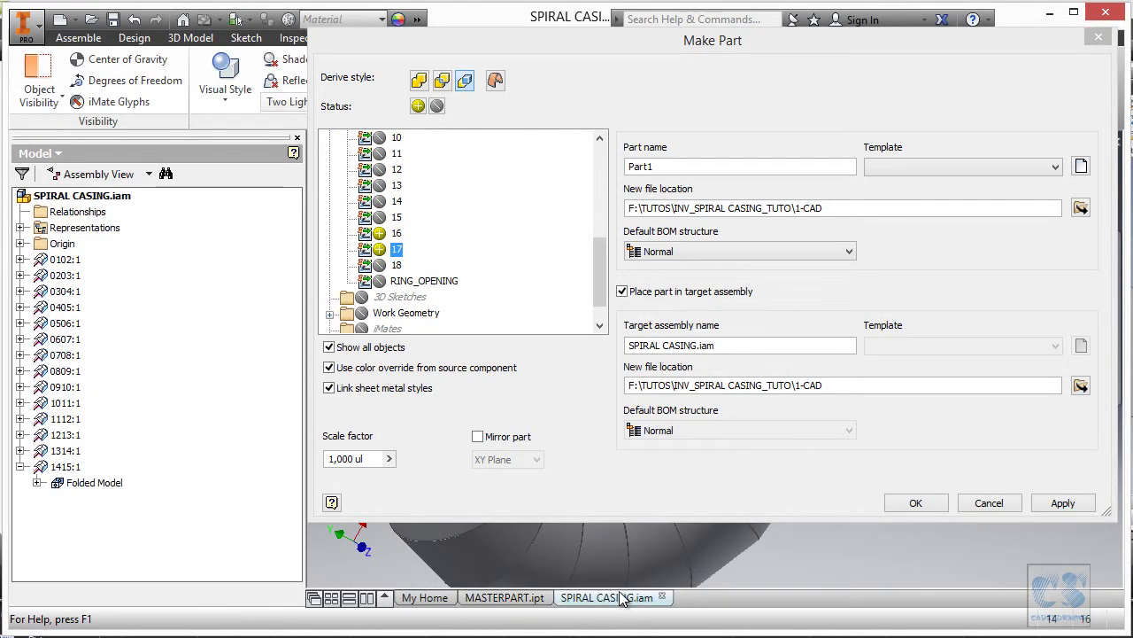
left_click(536, 601)
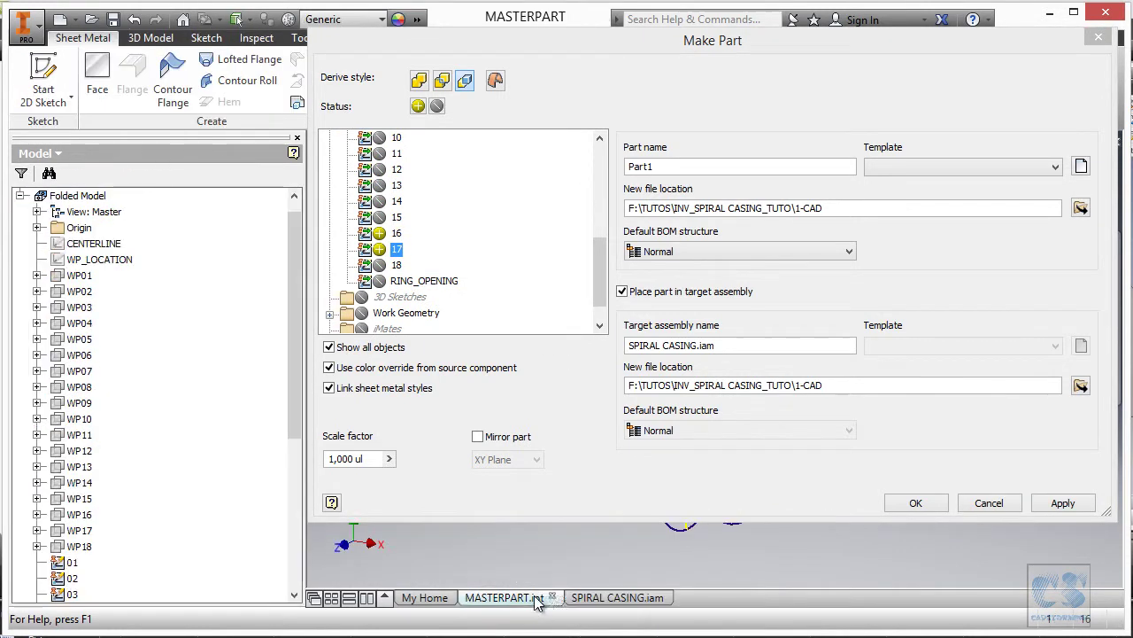
left_click(381, 251)
left_click(379, 217)
left_click(627, 594)
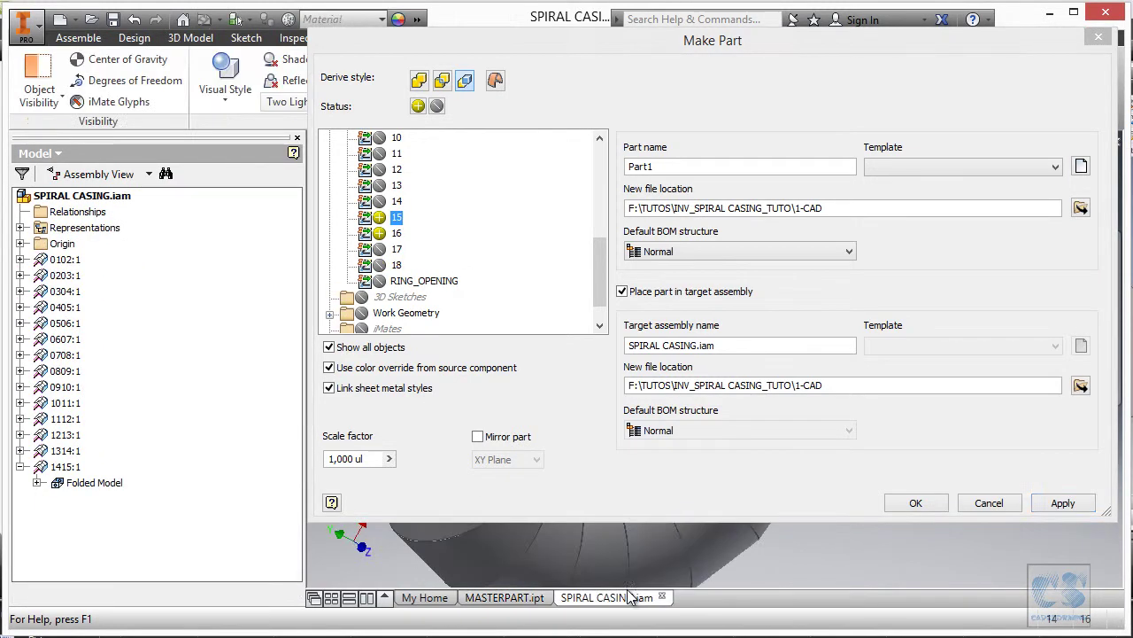
left_click(522, 599)
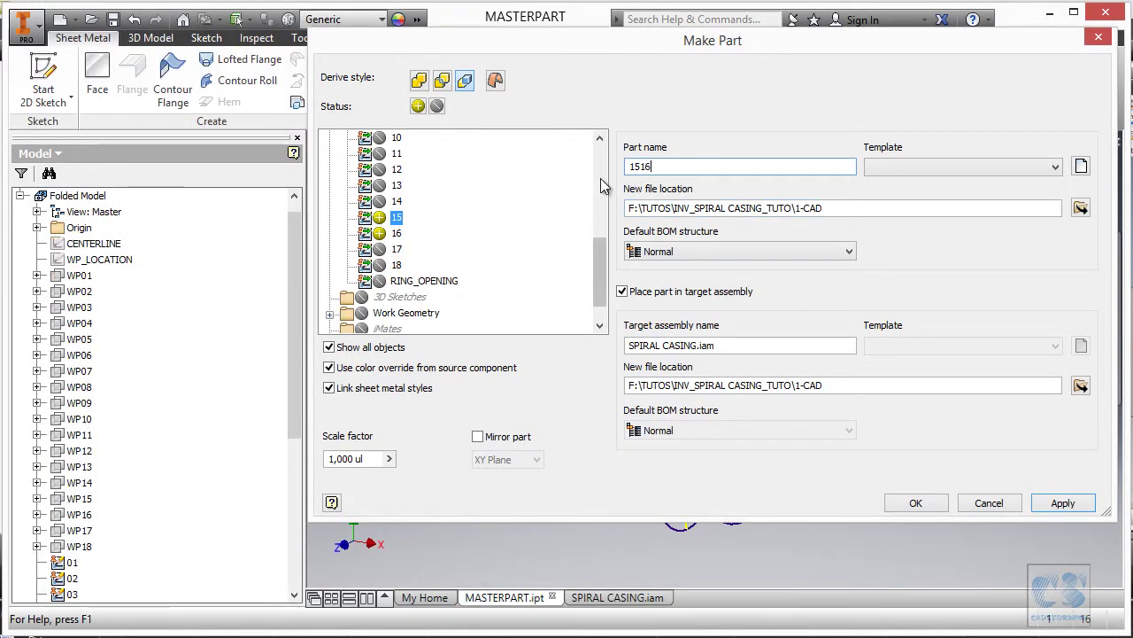
Step: Create part 1516 from the Sheet Metal (mm).ipt template with the RING_OPENING sketch and Thickness parameter included
left_click(928, 167)
left_click(921, 186)
left_click(396, 281)
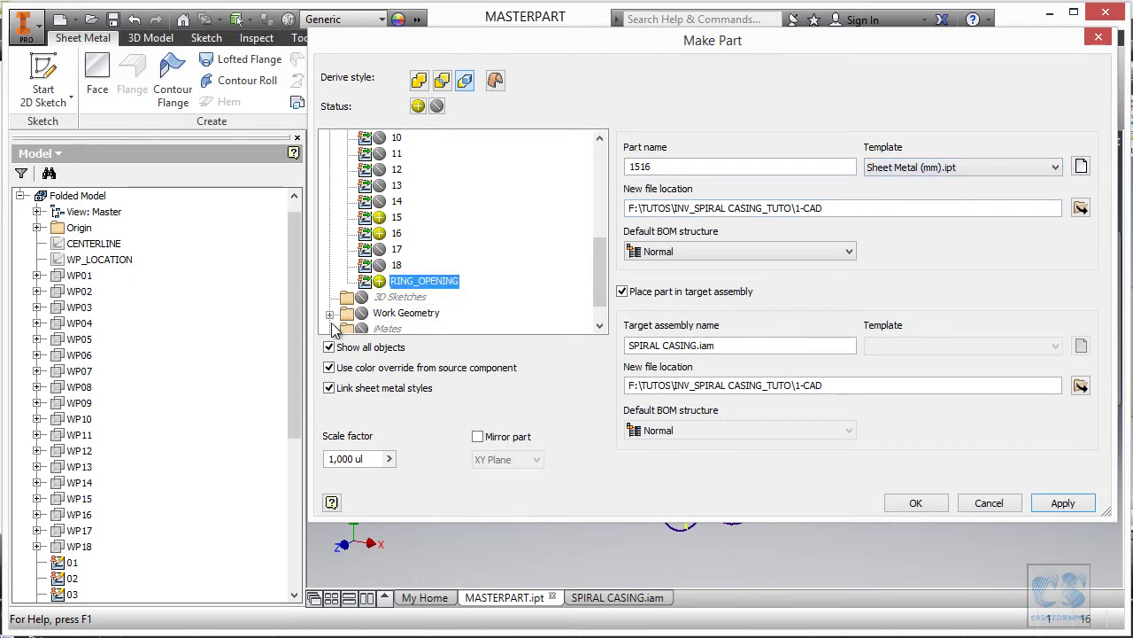
scroll(336, 301, "down", 1)
left_click(331, 314)
left_click(350, 265)
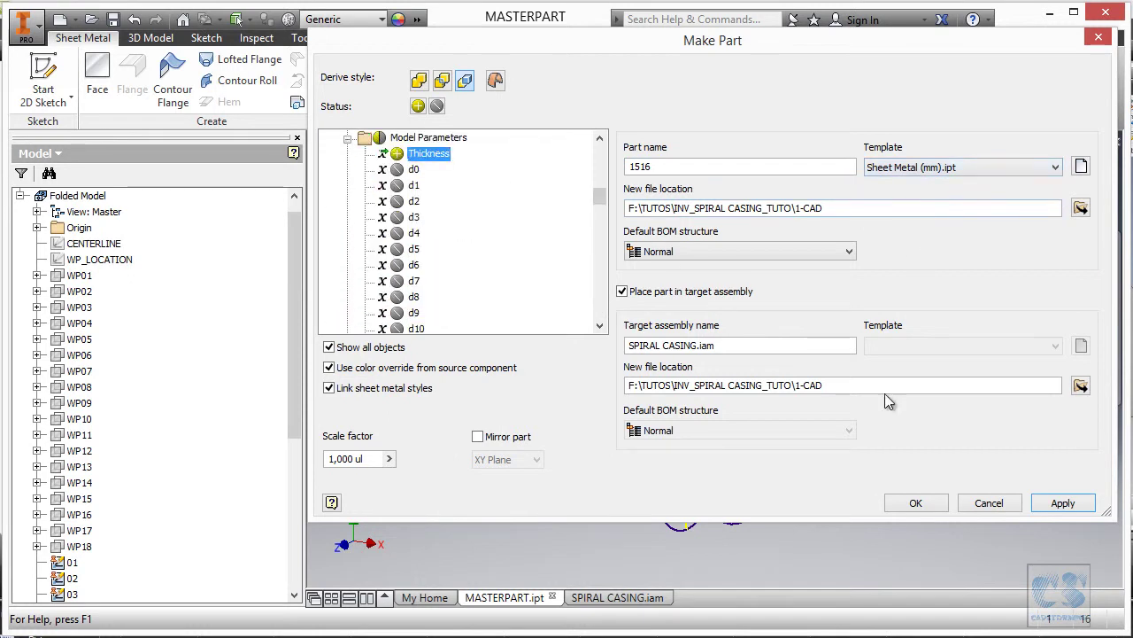
left_click(916, 502)
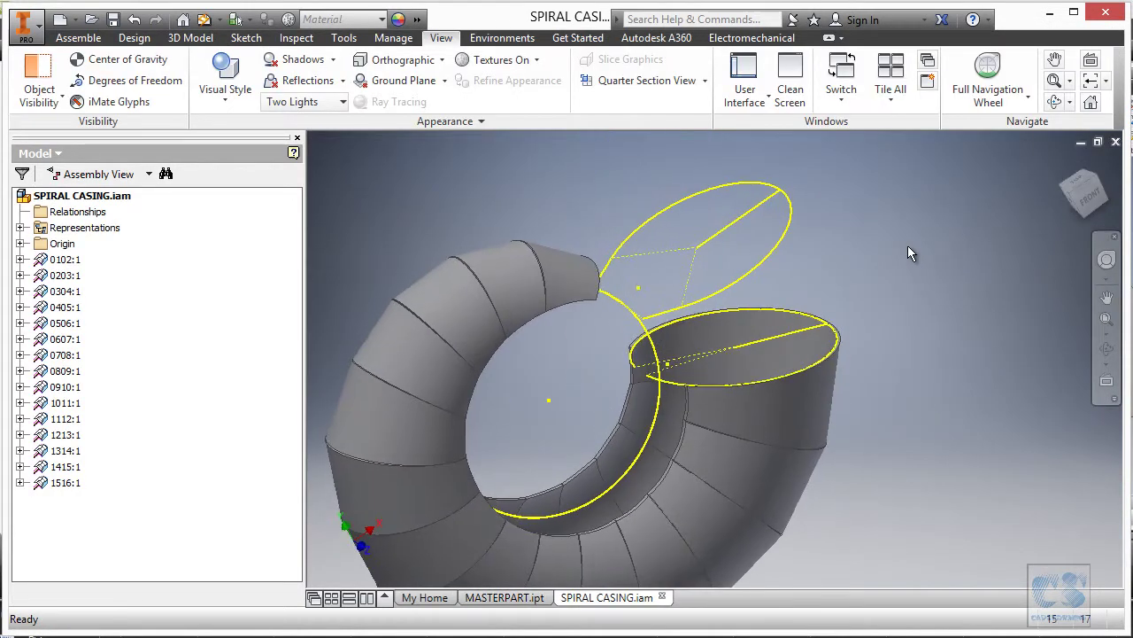
Step: Edit part 1516 in place and create a die-formed lofted flange between the profiles of sketches 15 and 16
middle_click_drag(884, 246, 828, 267, "shift")
left_click(818, 269)
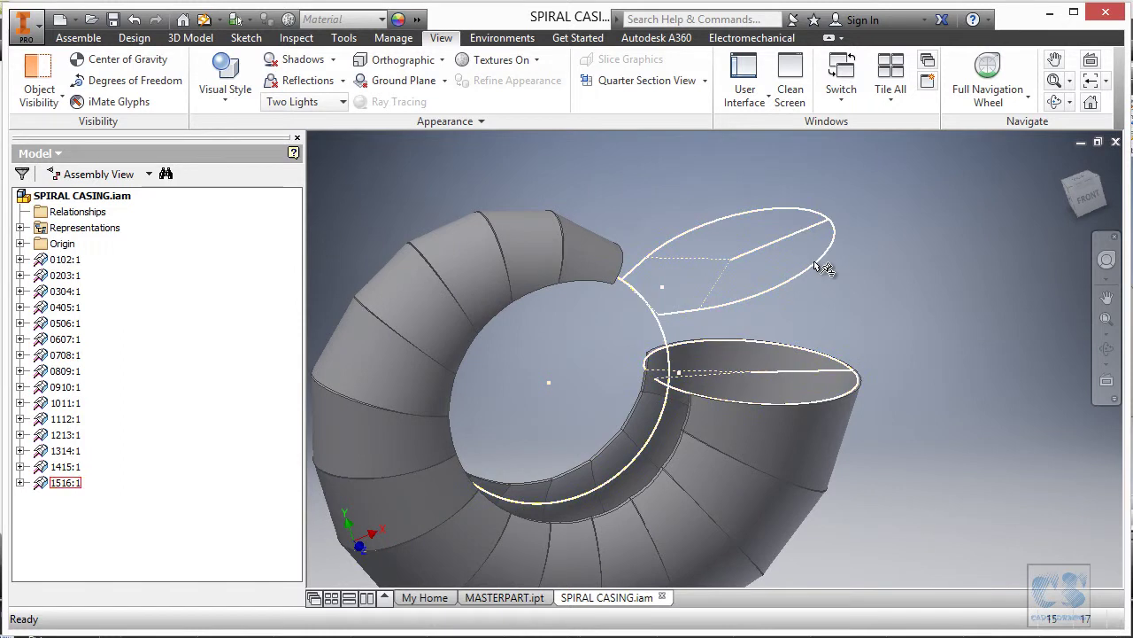
double_click(815, 262)
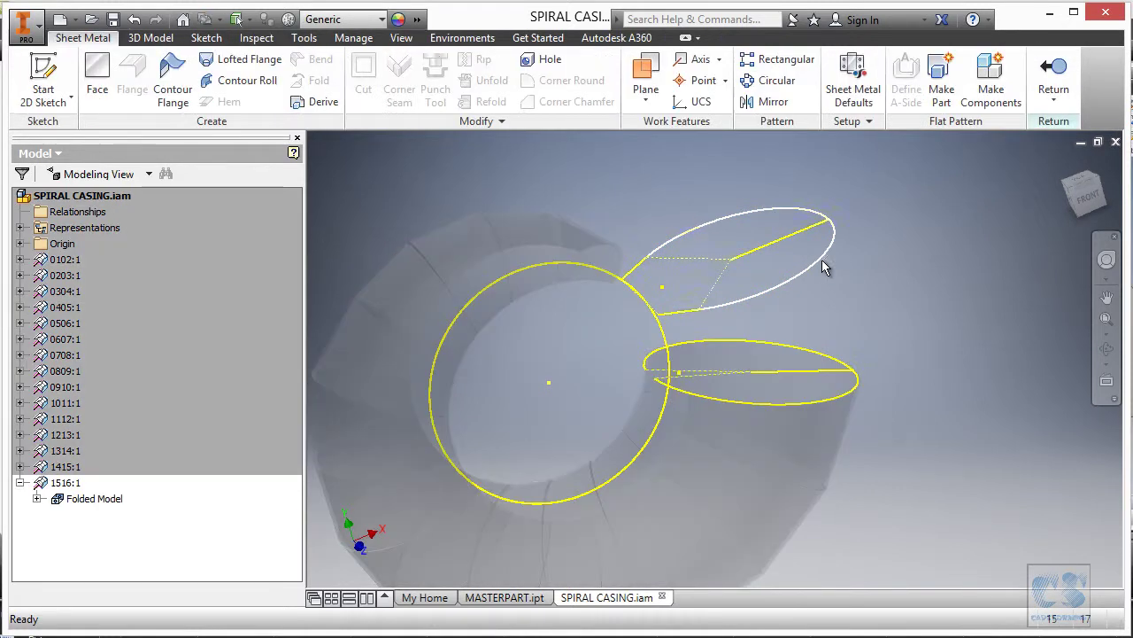
right_click(872, 255)
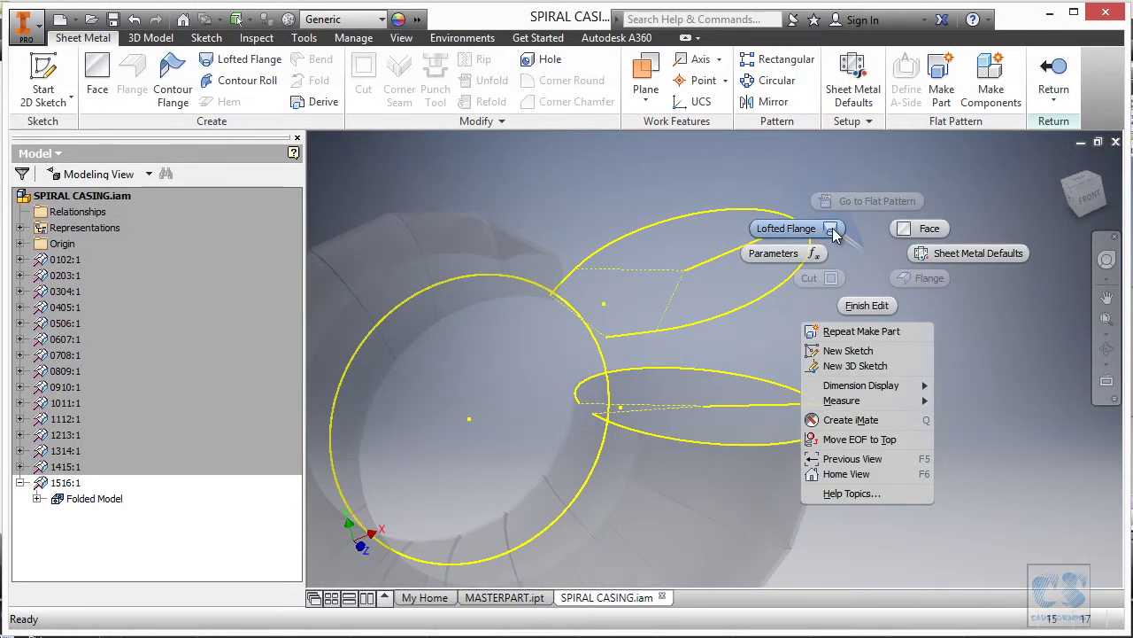
left_click(831, 228)
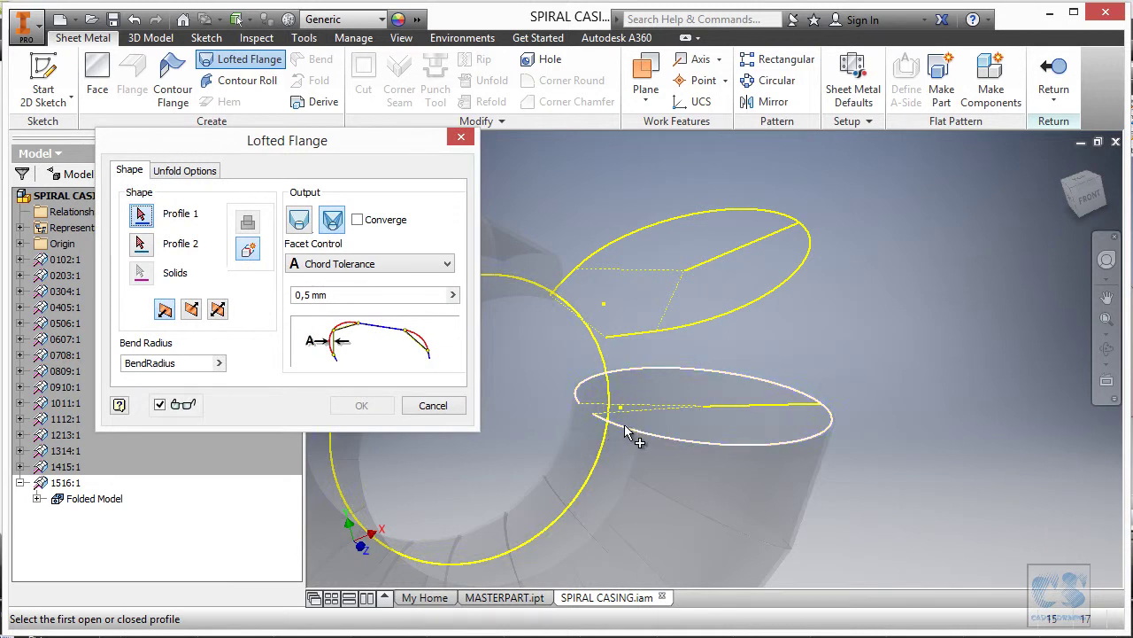
left_click(624, 425)
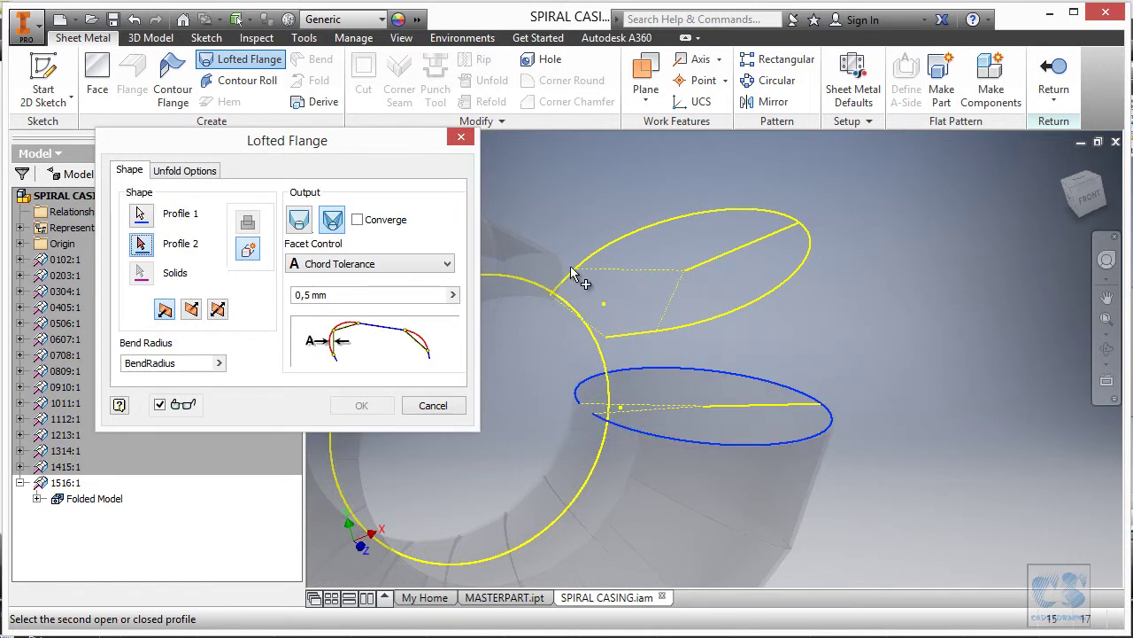
left_click(643, 341)
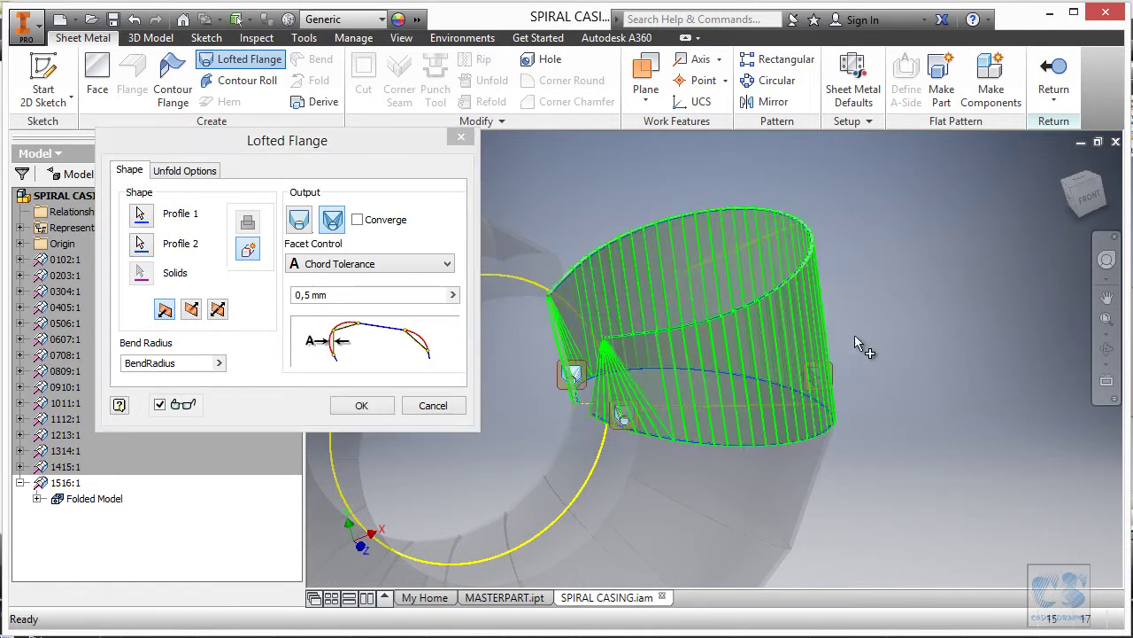
left_click(301, 221)
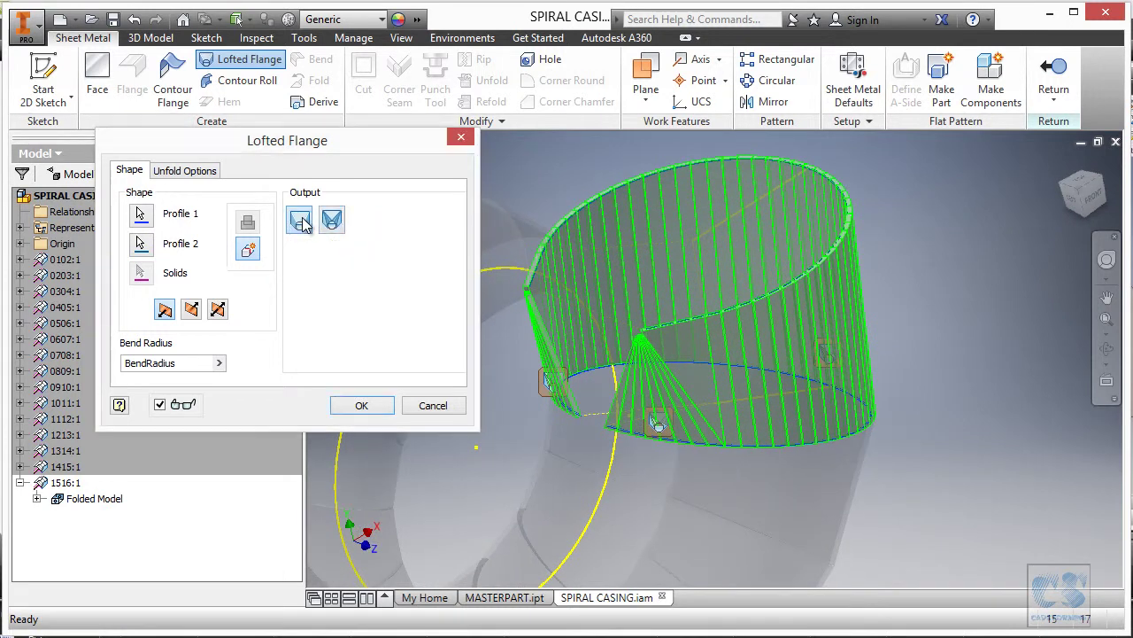
scroll(992, 216, "up", 4)
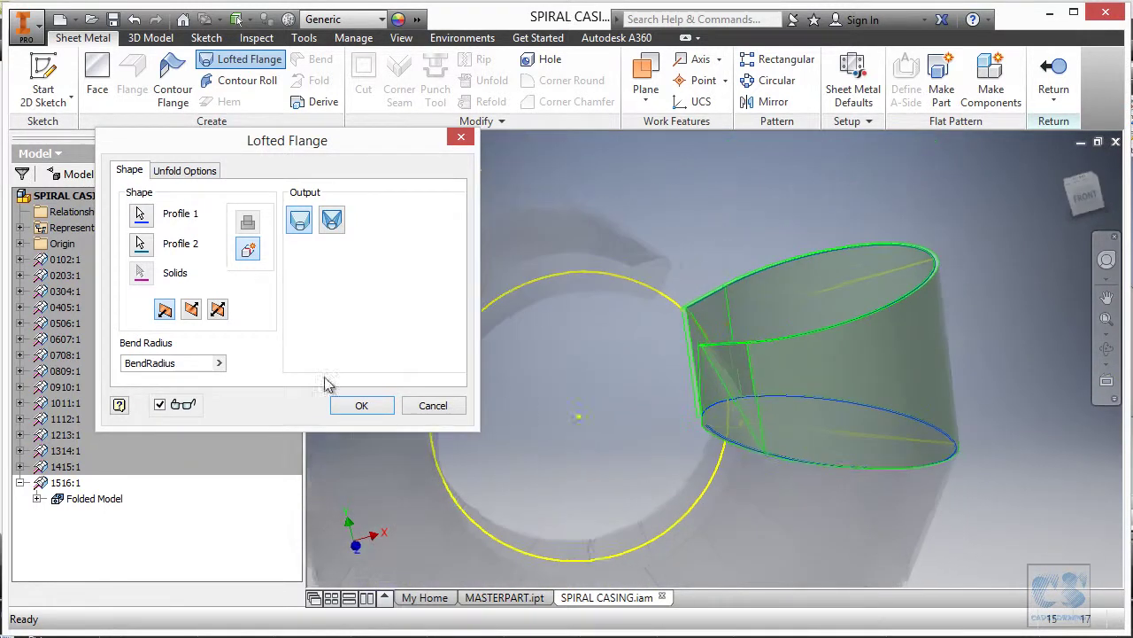
left_click(359, 405)
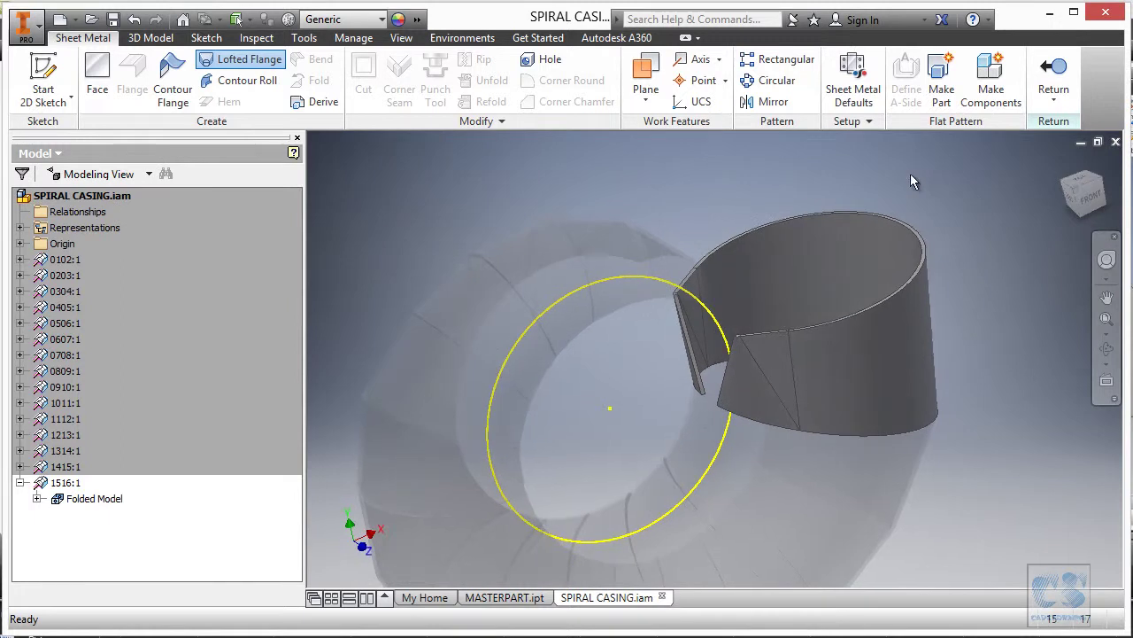
Step: Cut the lofted flange of part 1516 with the ring opening circle, 650 mm in both directions
right_click(911, 174)
left_click(865, 194)
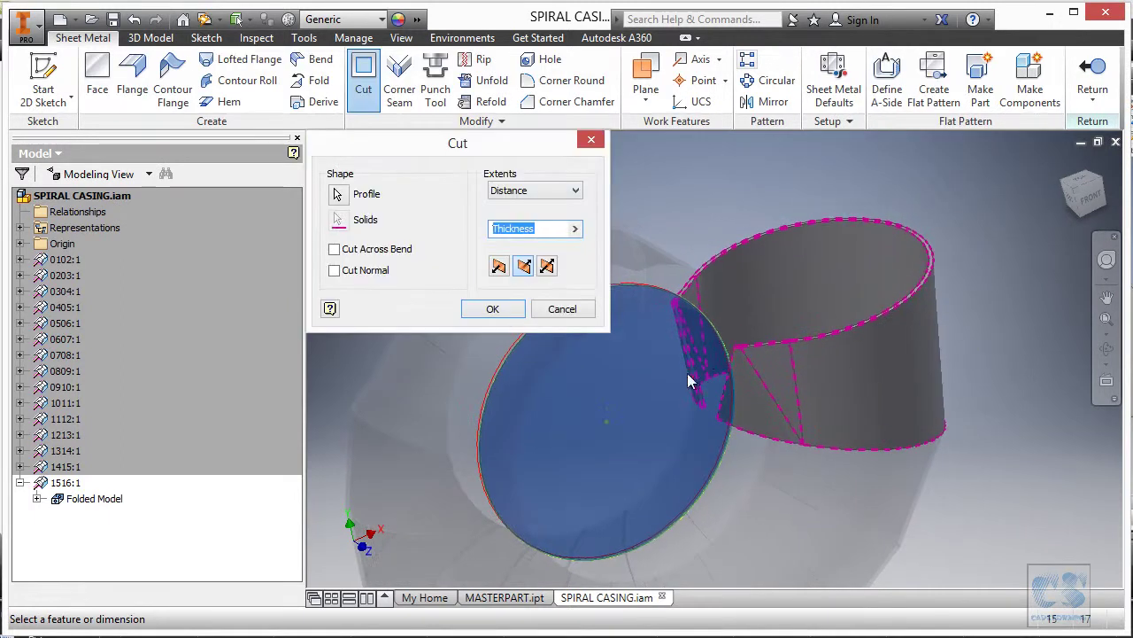
left_click(575, 229)
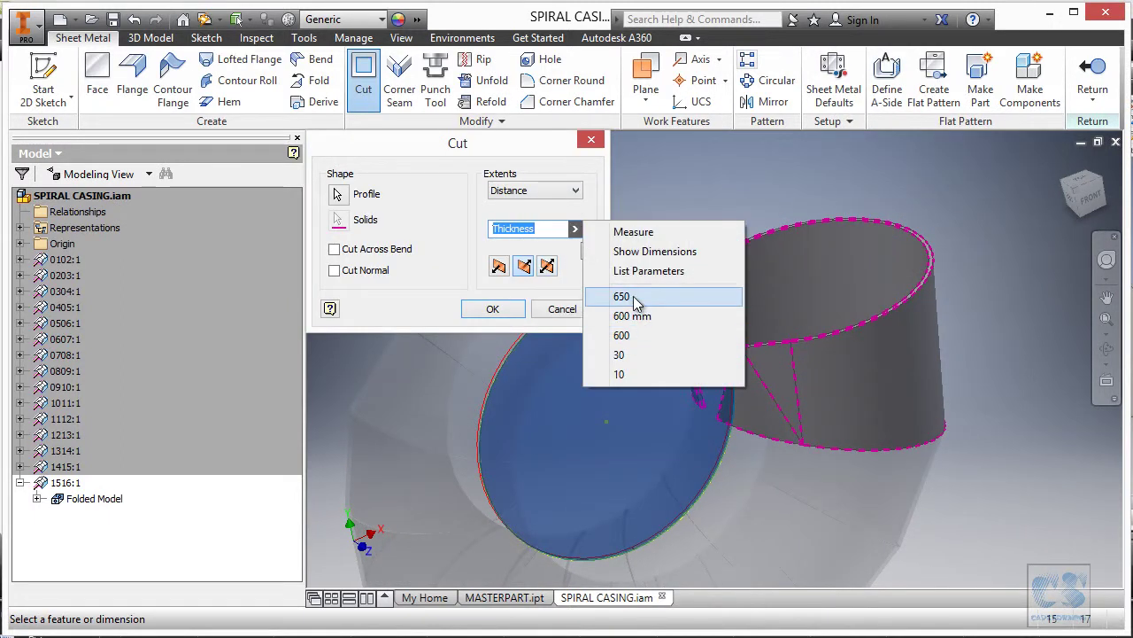
left_click(625, 296)
left_click(547, 267)
left_click(492, 308)
Step: Link the sheet metal Thickness of part 1516 to the derived parameter Thickness_1 and return to the assembly
right_click(857, 155)
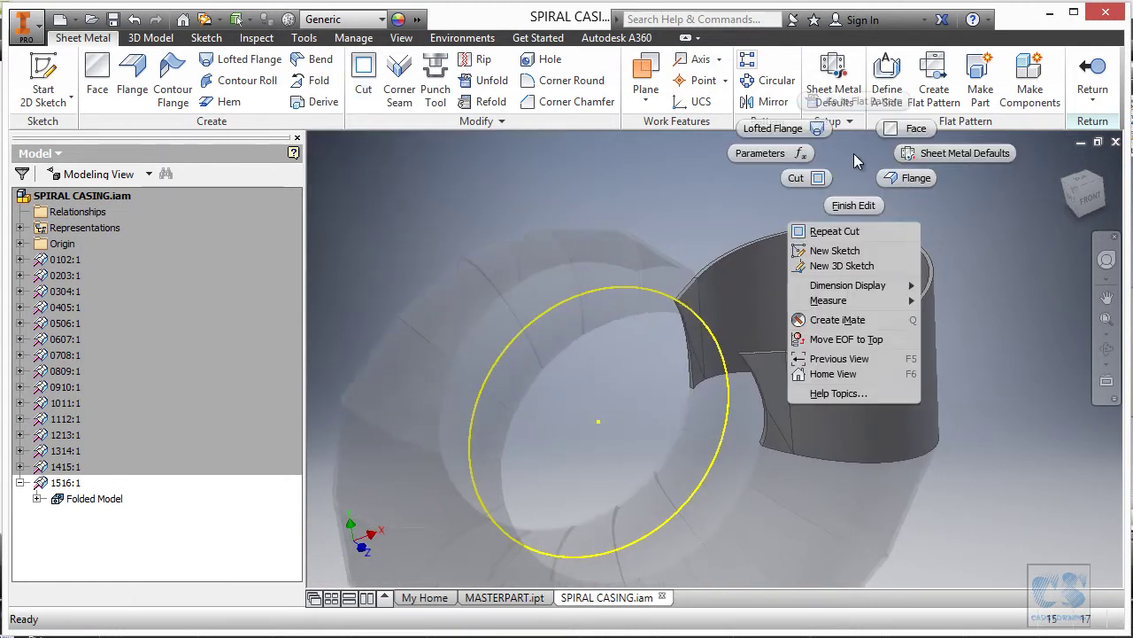
left_click(778, 153)
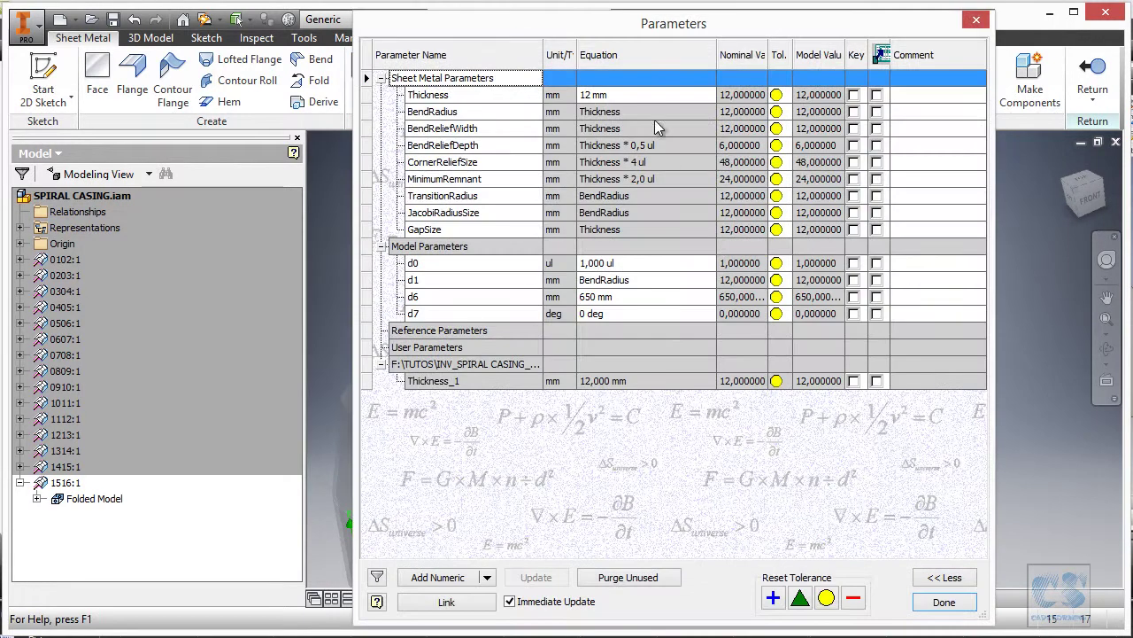
left_click(700, 95)
right_click(719, 93)
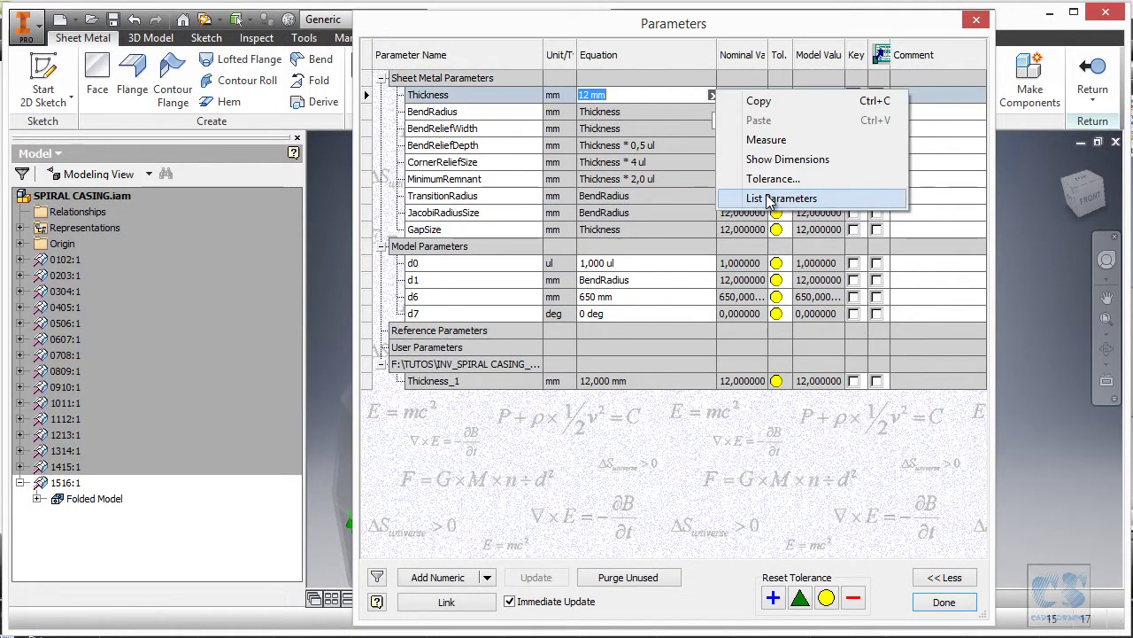
left_click(744, 198)
left_click(611, 229)
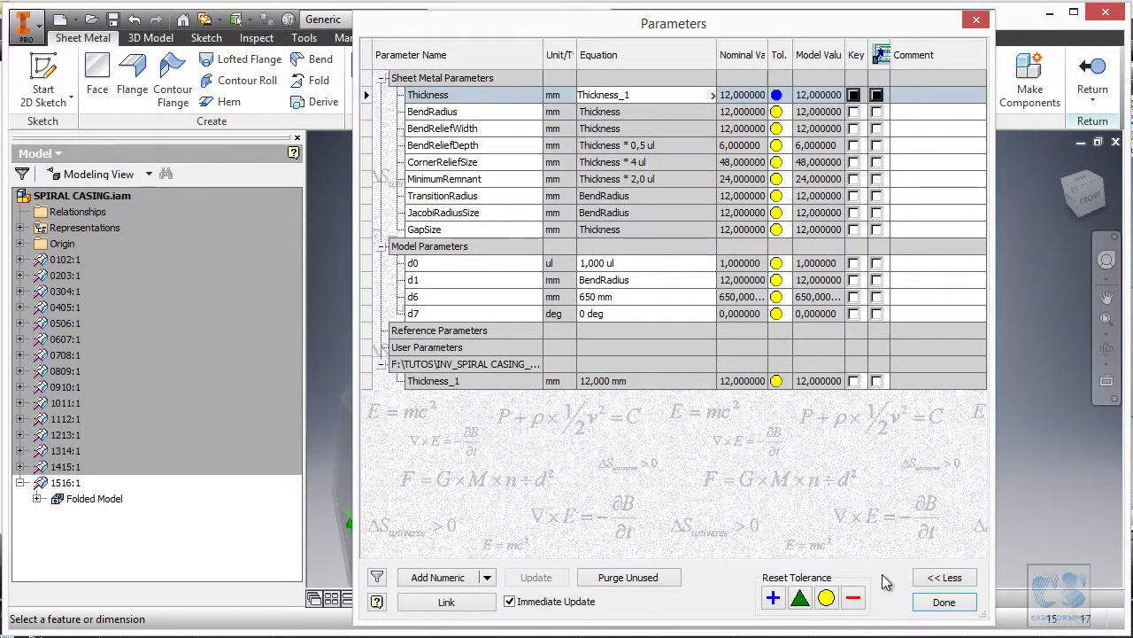
left_click(936, 603)
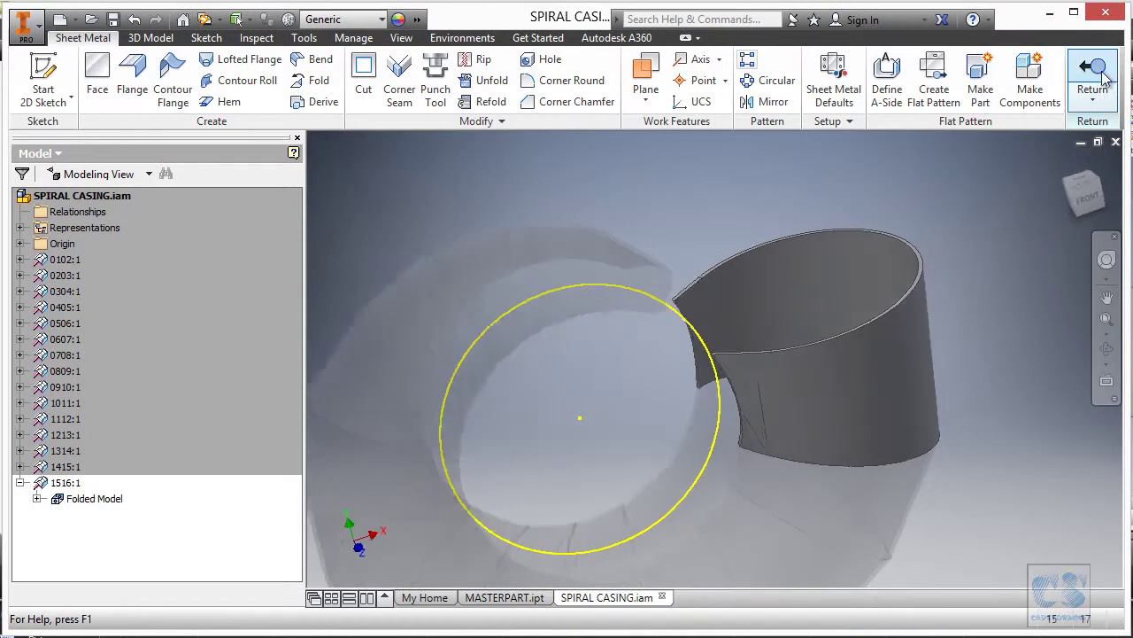
left_click(1109, 71)
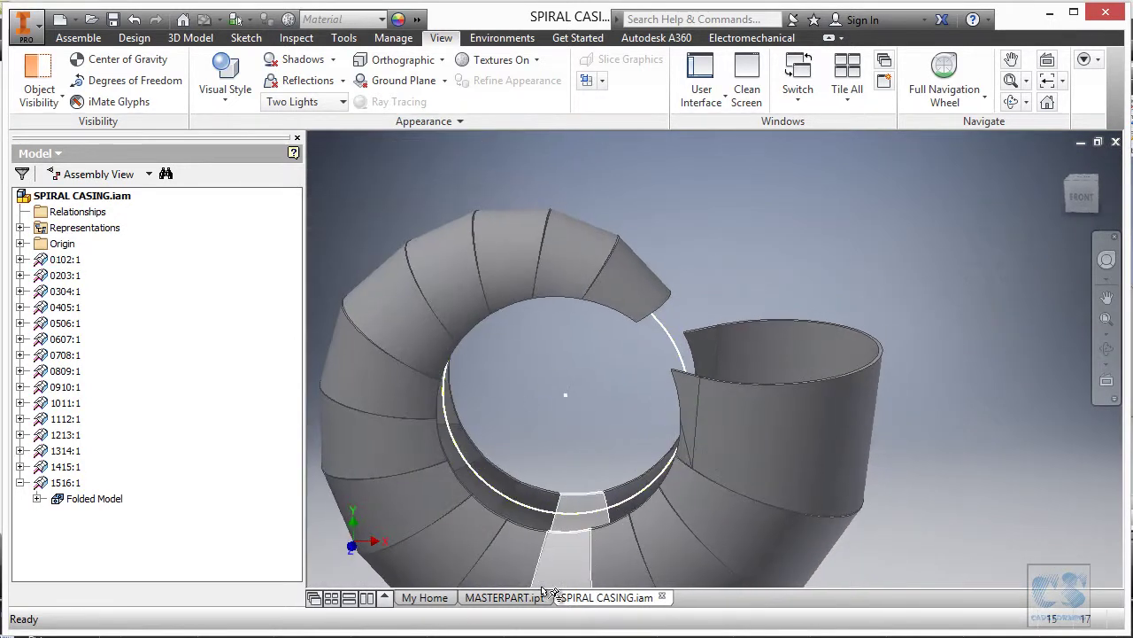
Step: Start making a part from MASTERPART with sketches 16, 17 and RING_OPENING included for derivation
left_click(520, 600)
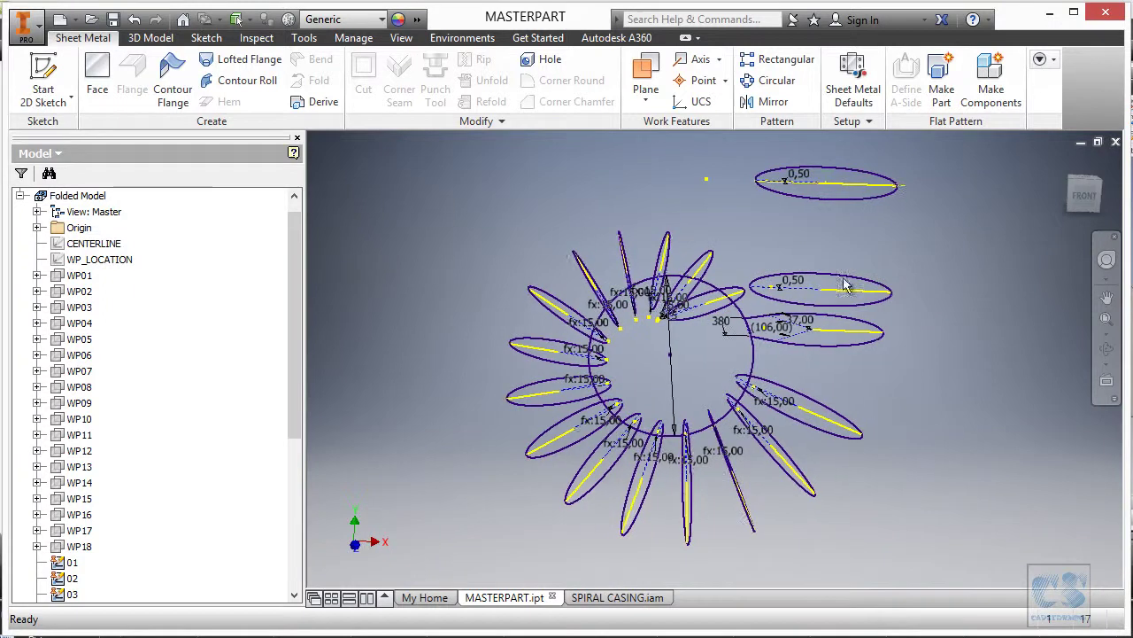
right_click(420, 227)
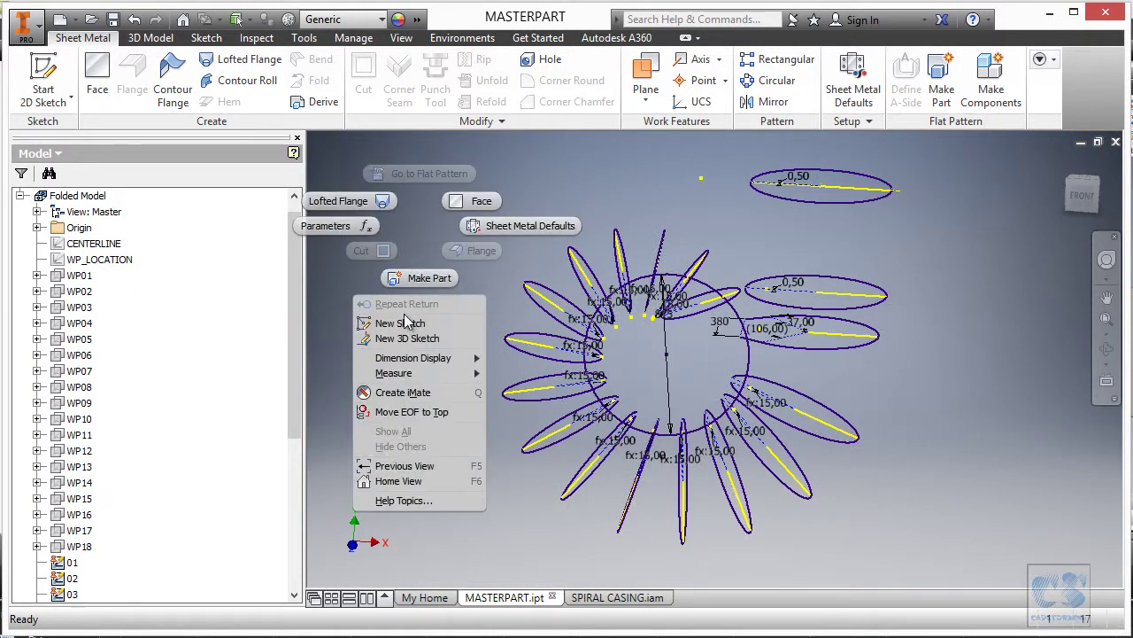
left_click(420, 280)
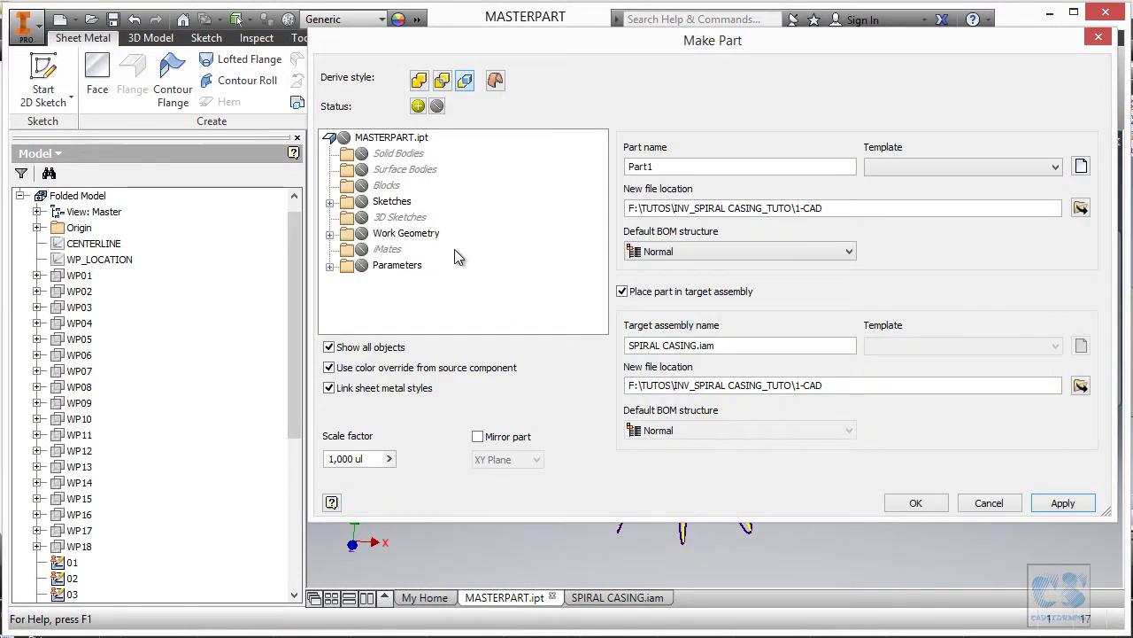
left_click(330, 201)
scroll(471, 306, "down", 4)
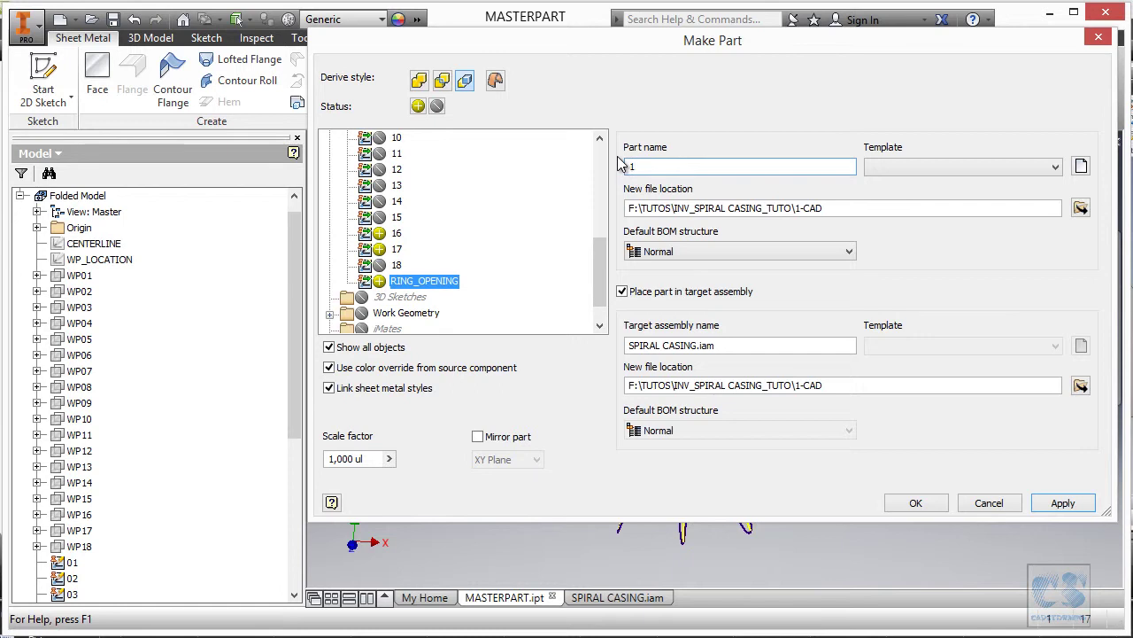
left_click(601, 600)
left_click(523, 599)
Step: Include the Thickness parameter and create part 1617 from the Sheet Metal (mm).ipt template
scroll(330, 323, "down", 1)
left_click(329, 313)
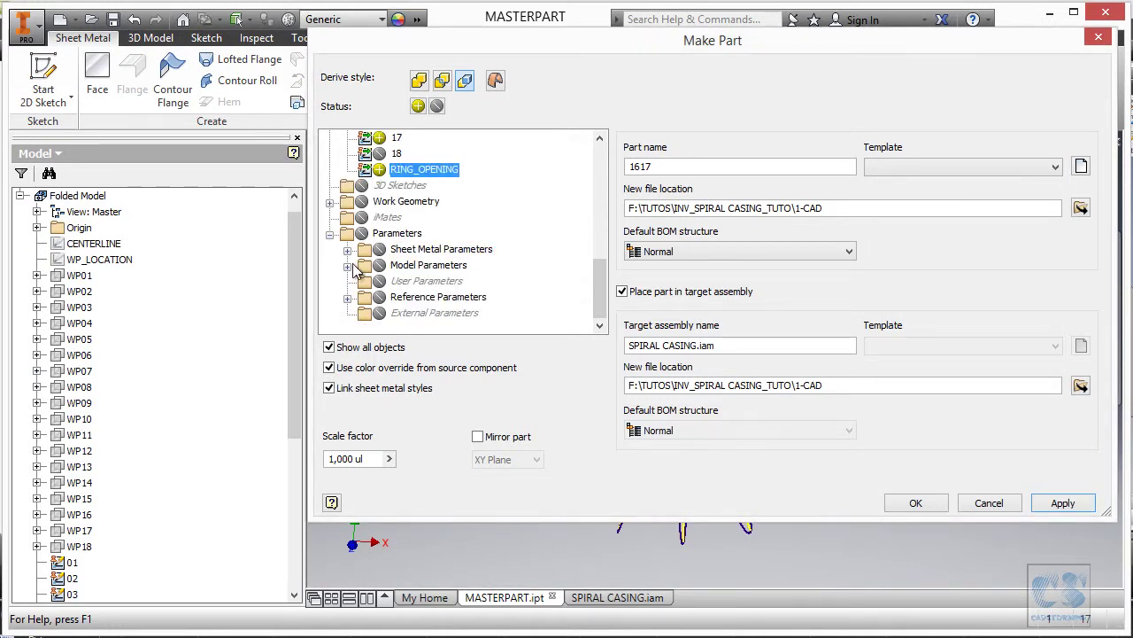
left_click(347, 278)
left_click(915, 177)
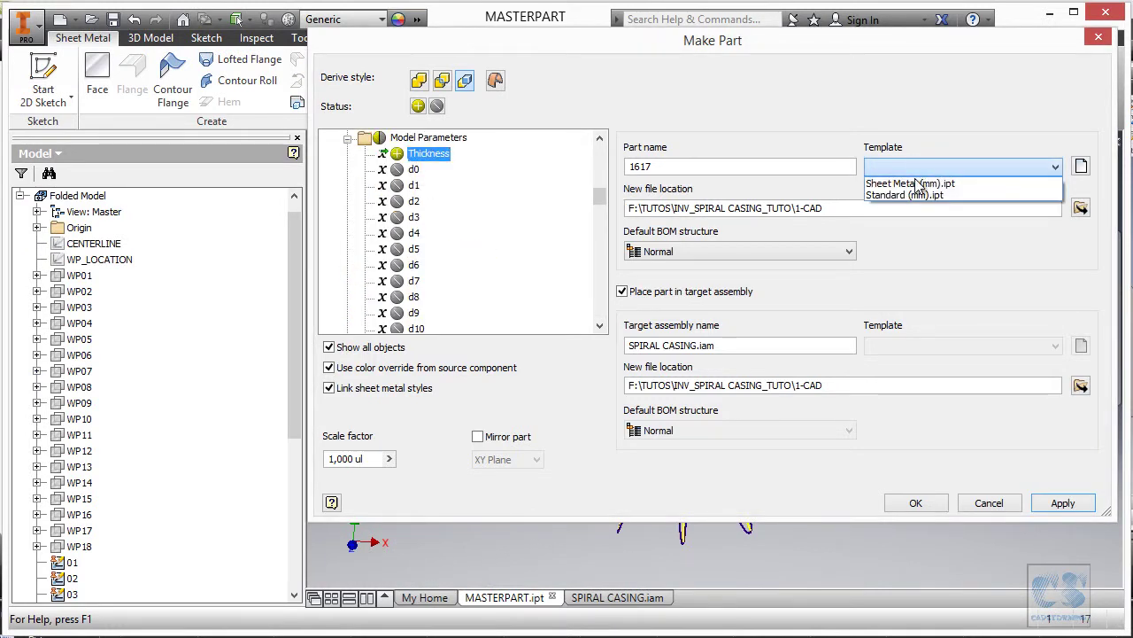
left_click(918, 182)
left_click(915, 502)
Step: Edit part 1617 in place and create a die-formed lofted flange between the profiles of sketches 16 and 17
double_click(877, 310)
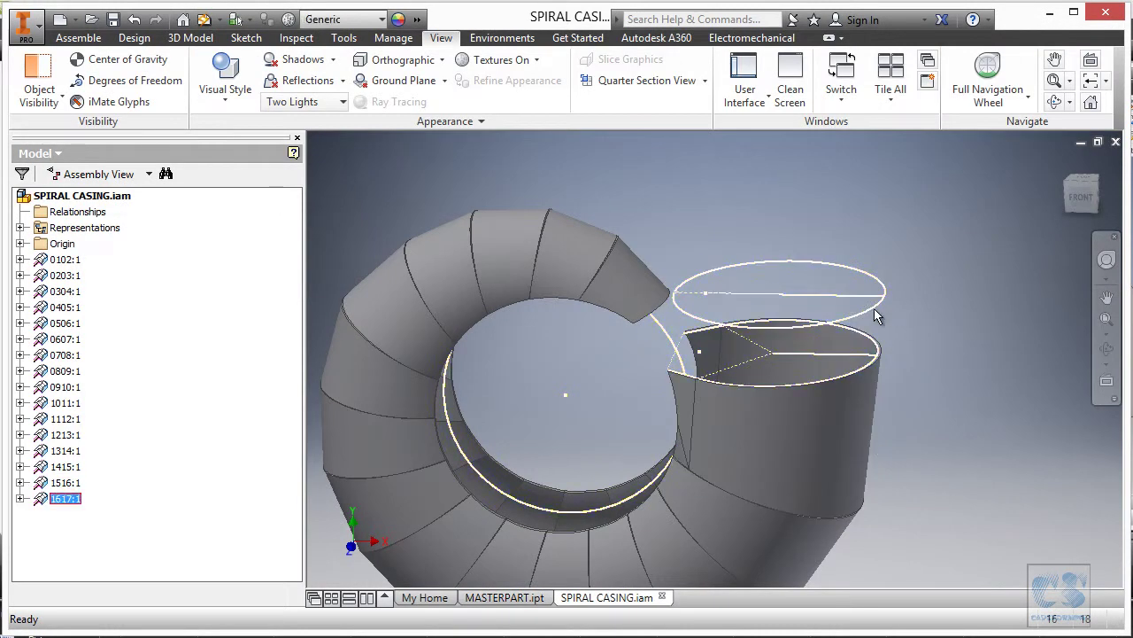
right_click(839, 190)
left_click(763, 159)
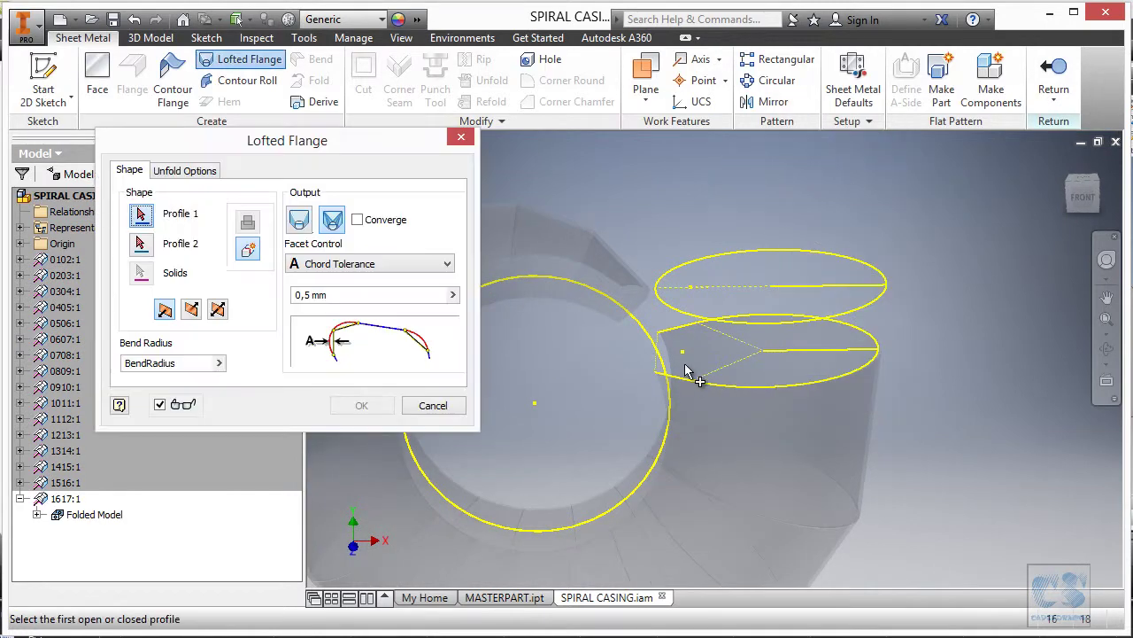
left_click(686, 383)
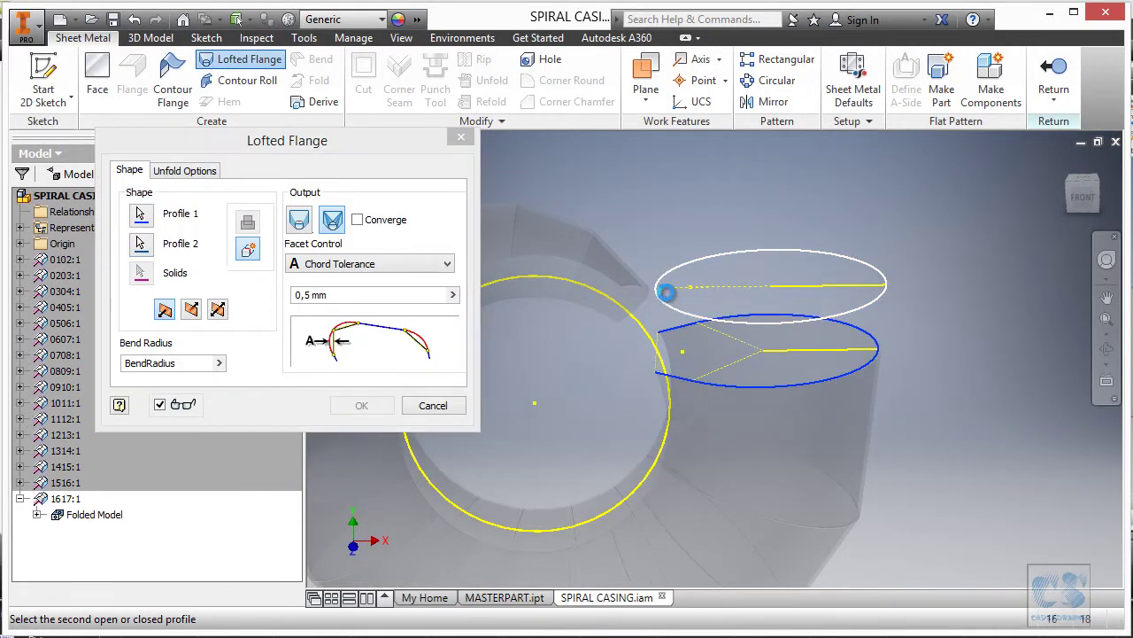
left_click(663, 293)
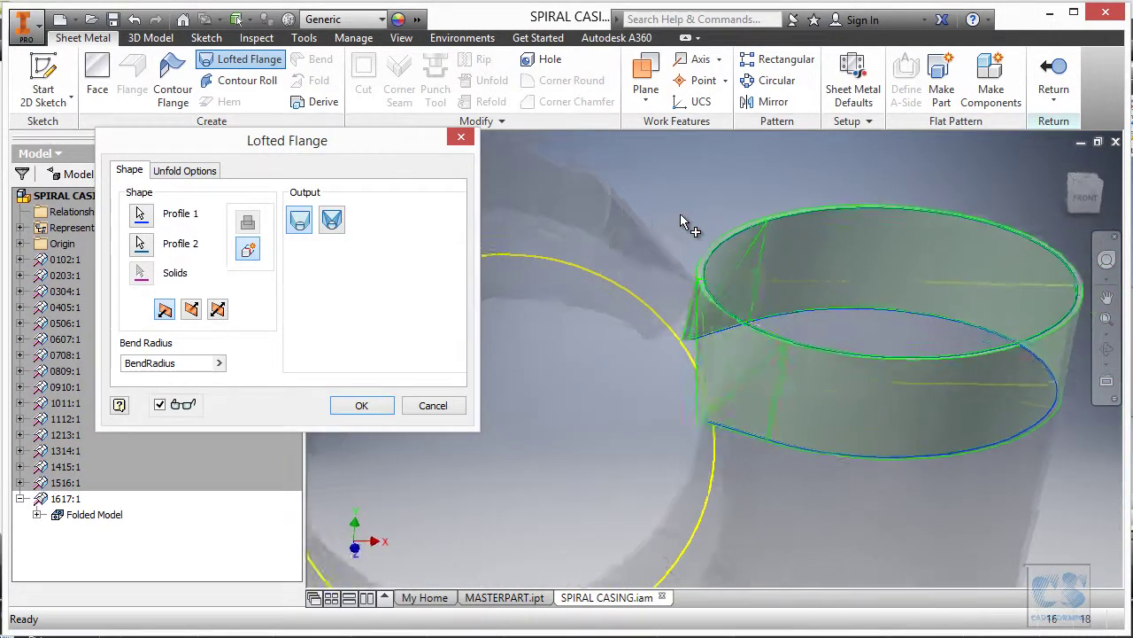
left_click(361, 405)
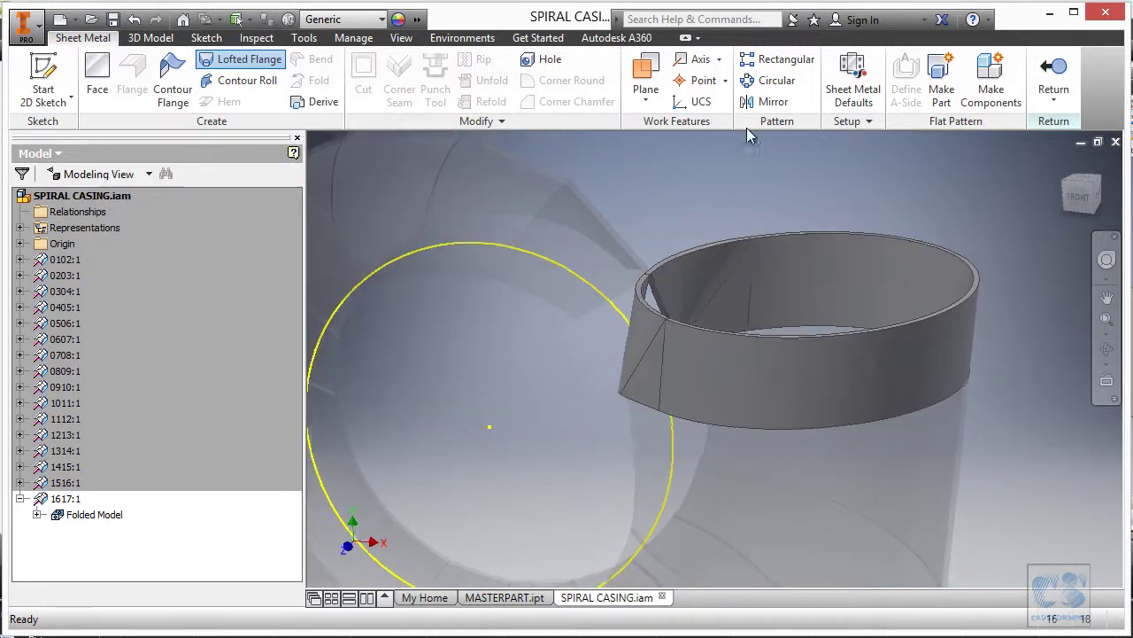
Step: Cut the lofted flange of part 1617 with the ring opening circle to a distance of 650 mm
right_click(697, 185)
left_click(657, 212)
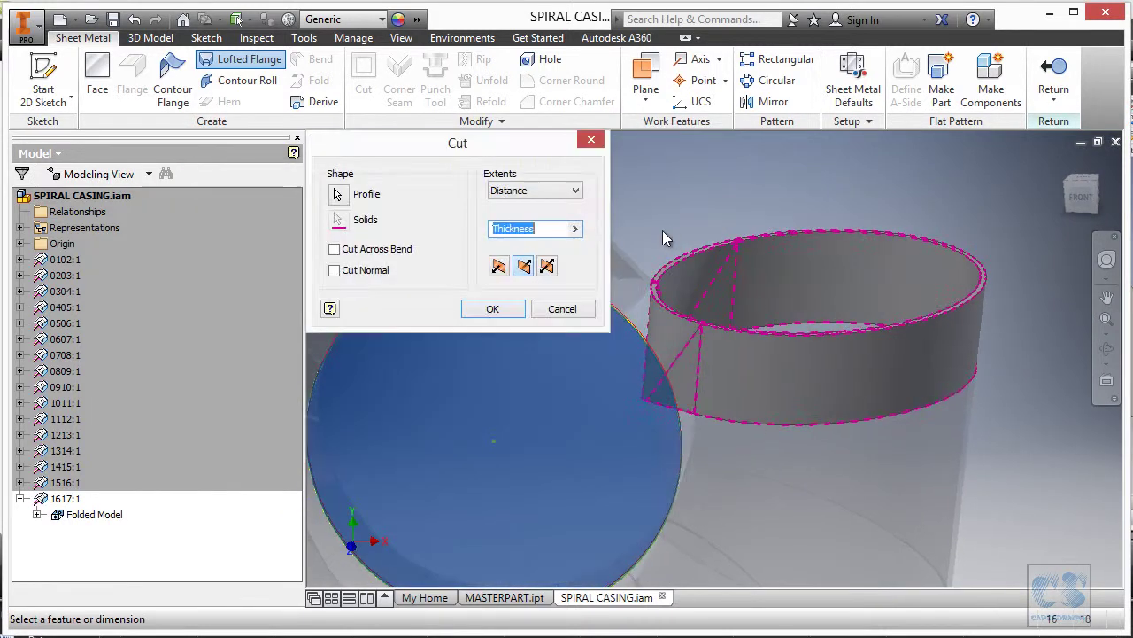
left_click(575, 229)
left_click(646, 297)
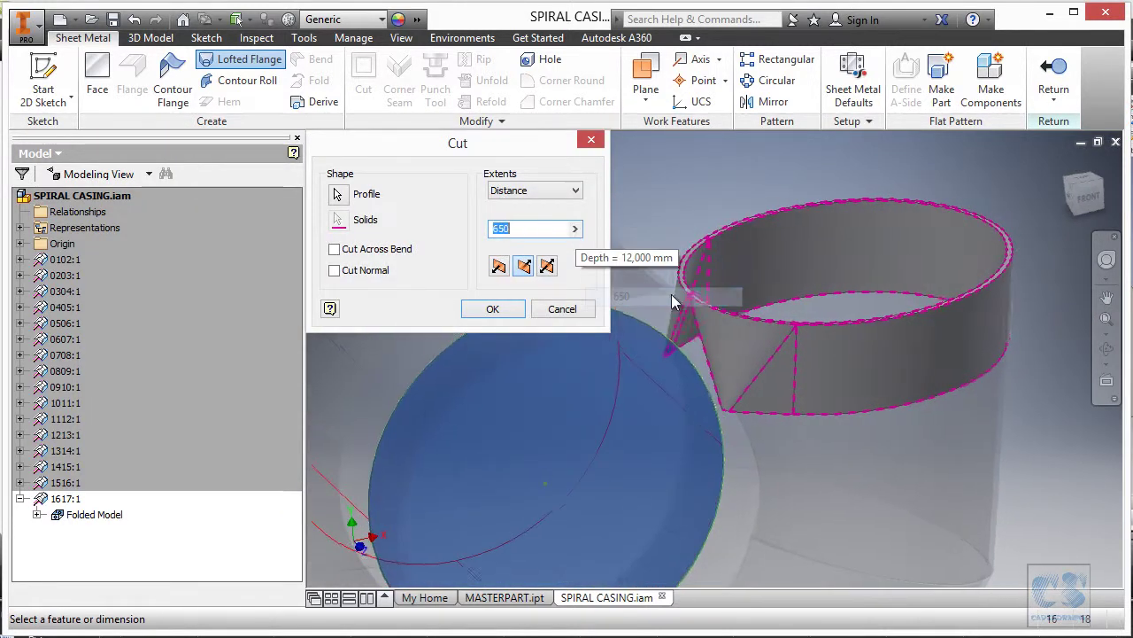
left_click(493, 308)
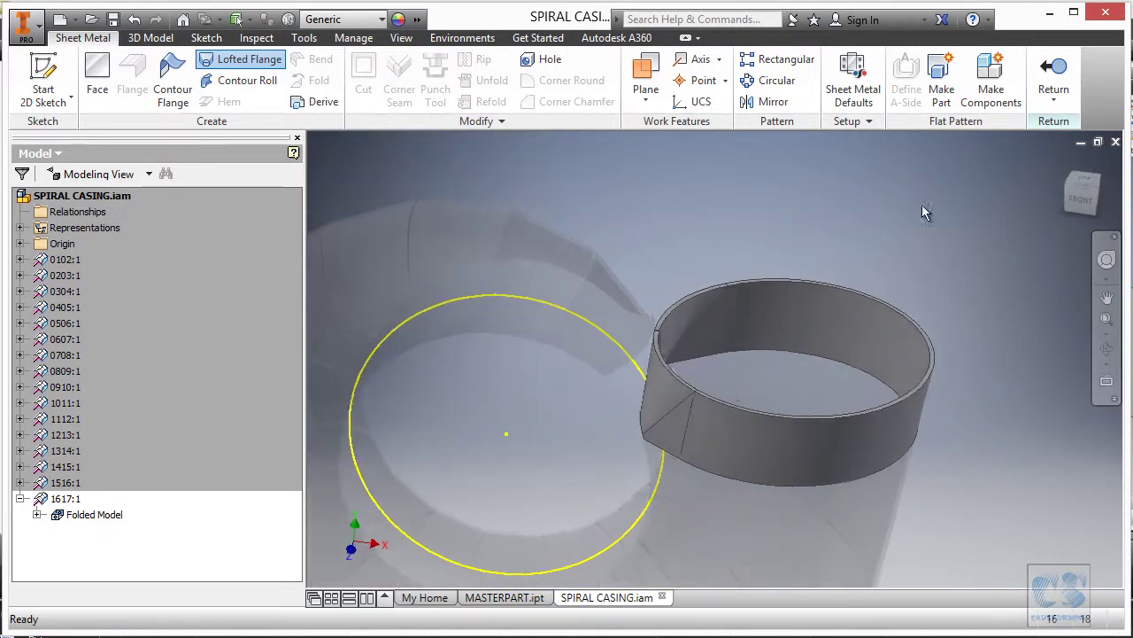
Step: Link the sheet metal Thickness of part 1617 to Thickness_1 and finish editing the part
right_click(871, 208)
left_click(816, 208)
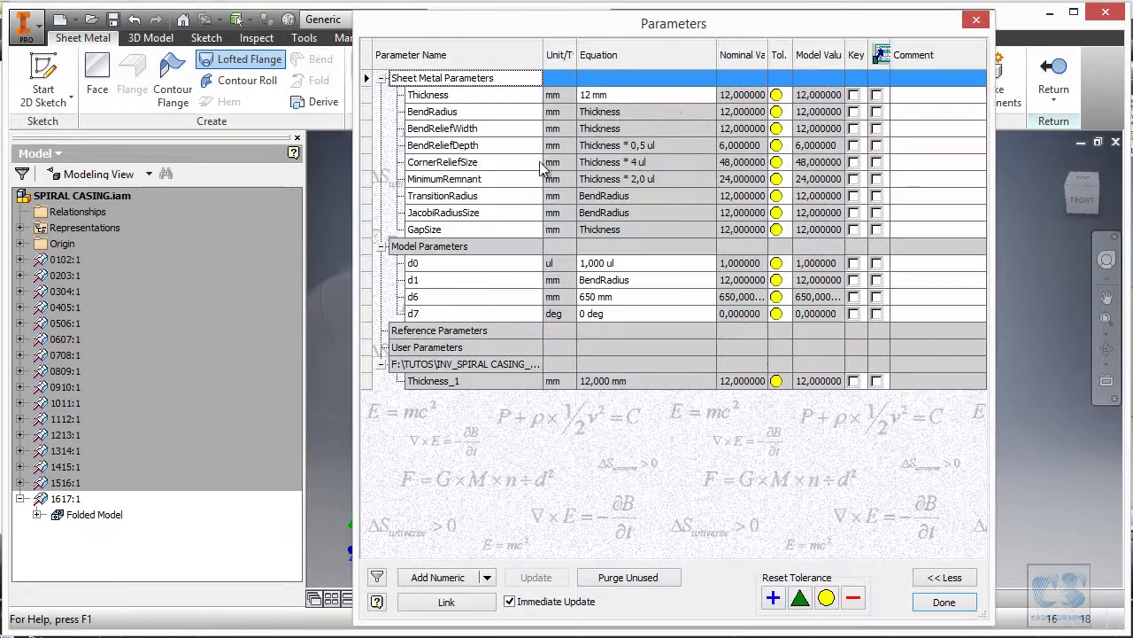
left_click(655, 95)
left_click(712, 95)
left_click(758, 200)
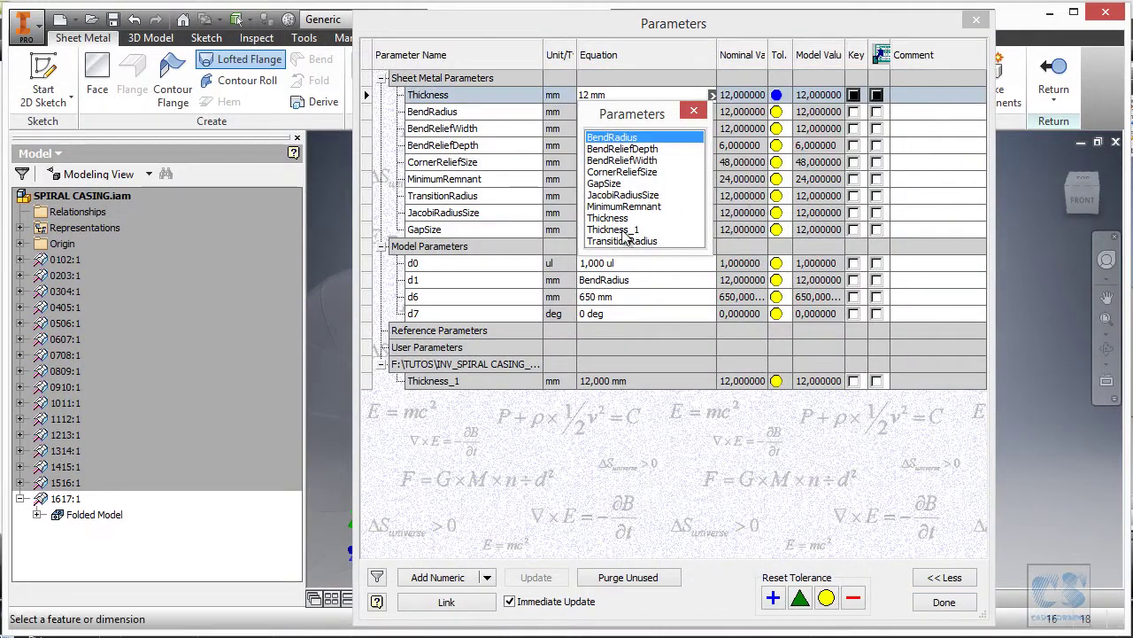
left_click(623, 230)
left_click(961, 603)
right_click(717, 203)
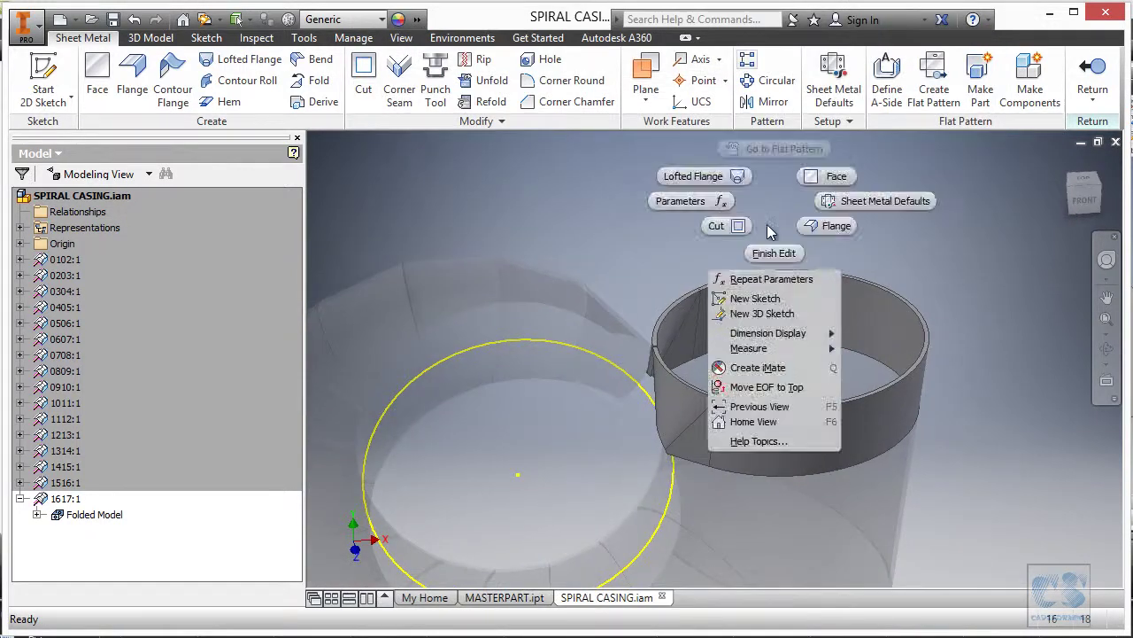
left_click(720, 250)
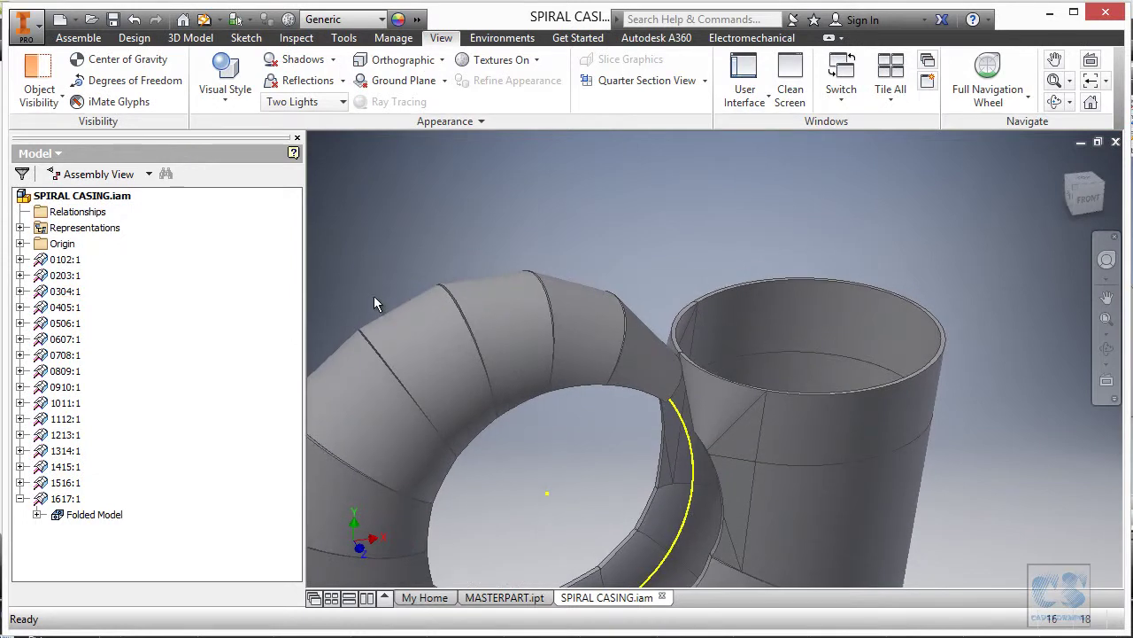
Step: Start making another part from MASTERPART with sketches 17 and 18 included for derivation
left_click(492, 599)
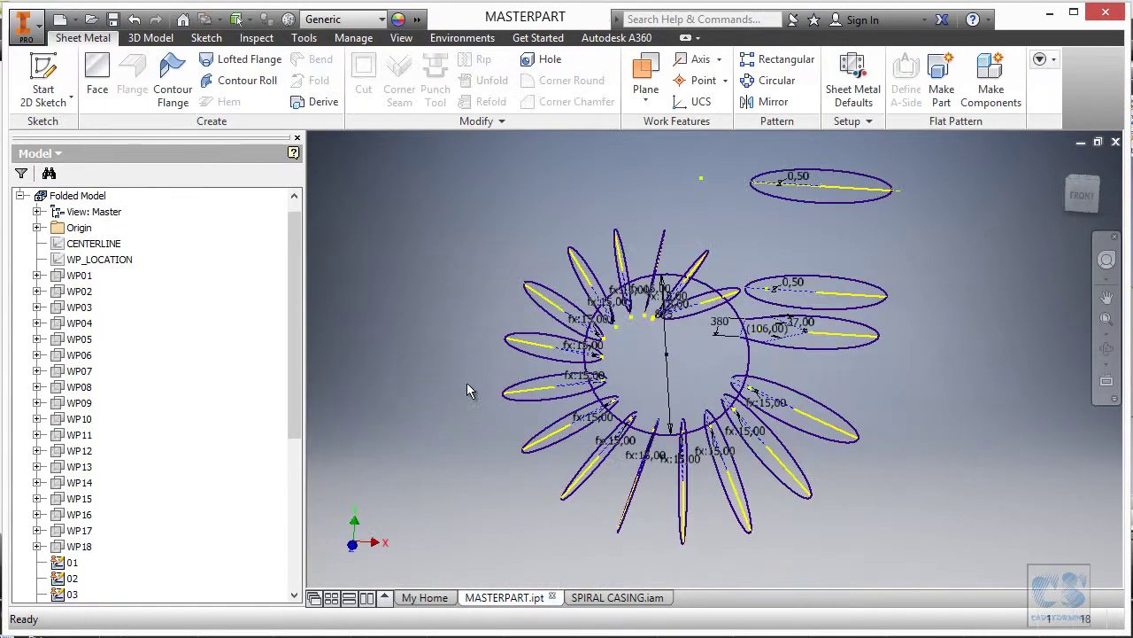
right_click(423, 290)
left_click(429, 341)
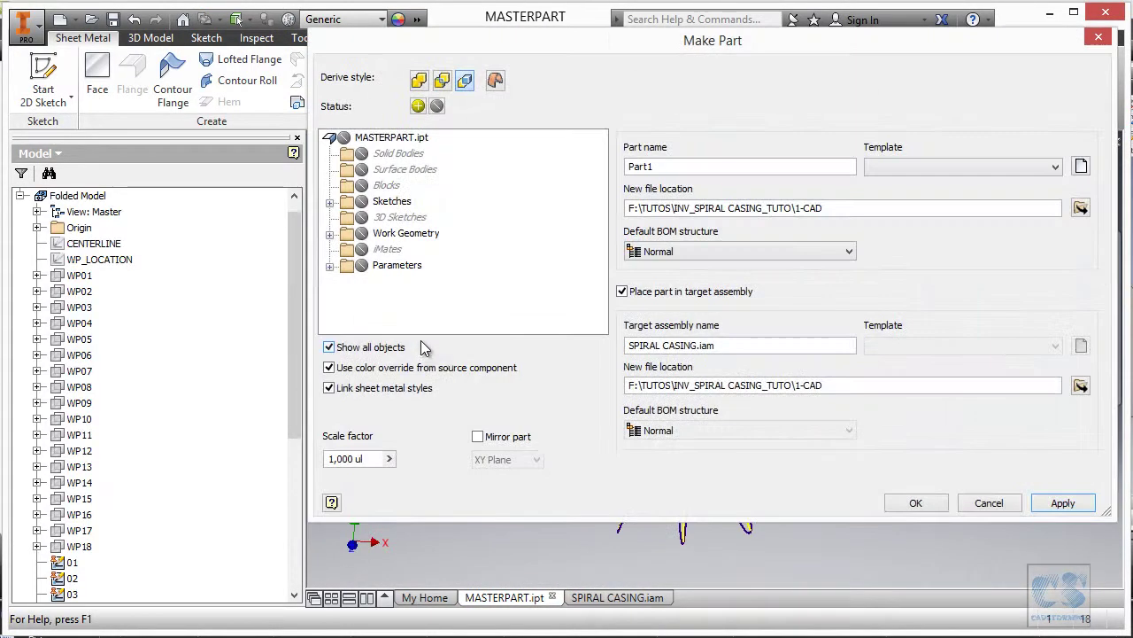
left_click(329, 206)
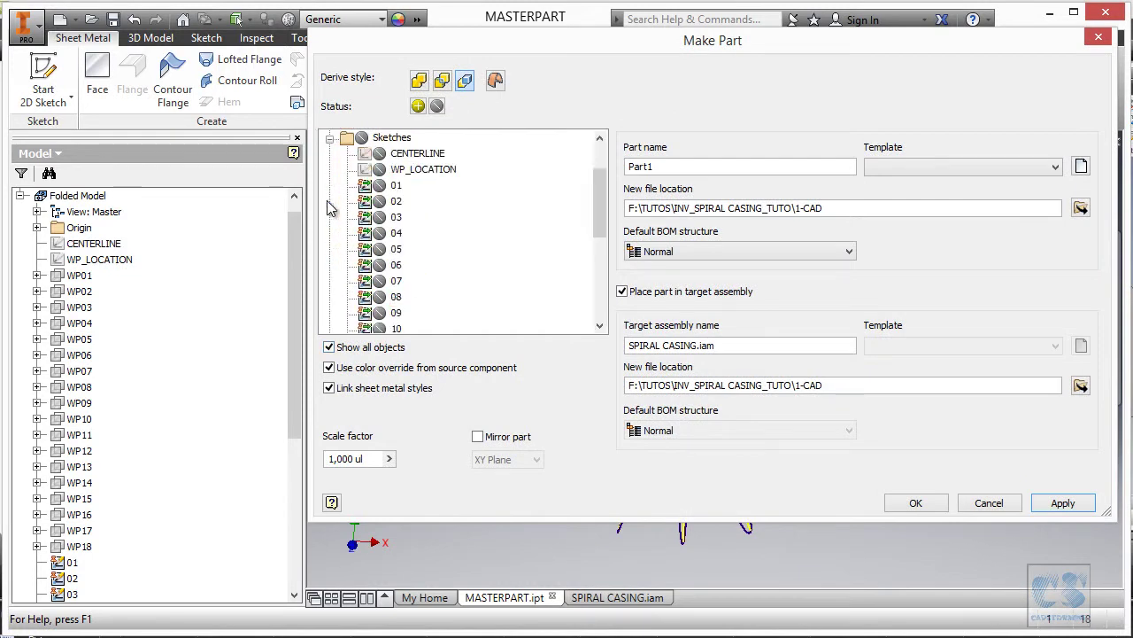
scroll(437, 257, "down", 4)
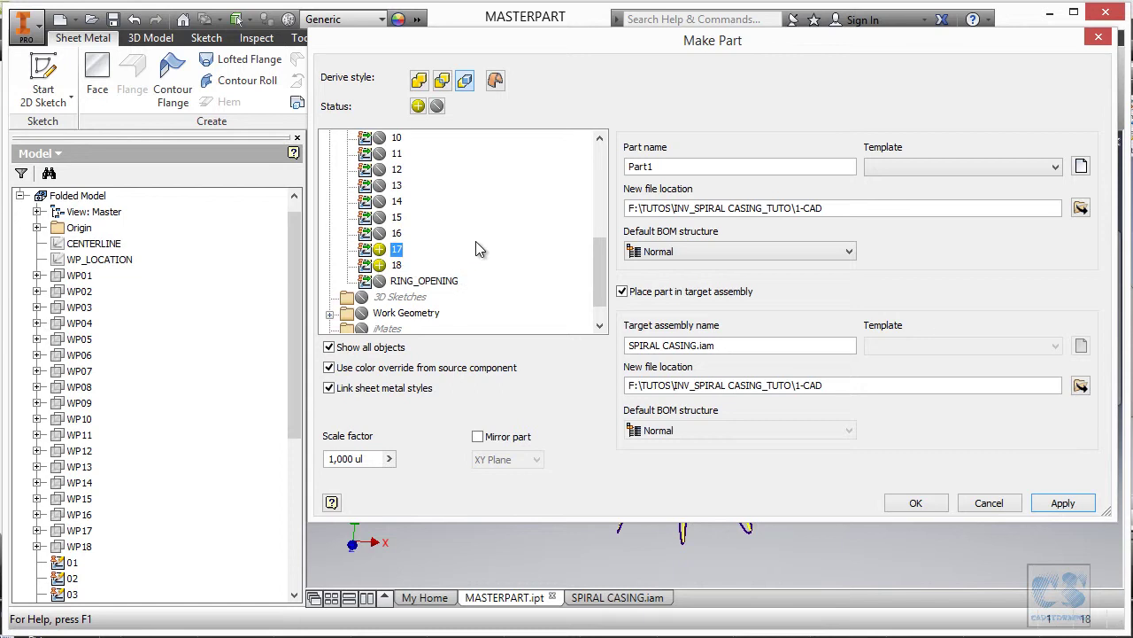
Step: Include the Thickness parameter and create part 1718 from the Sheet Metal (mm).ipt template
scroll(345, 281, "down", 1)
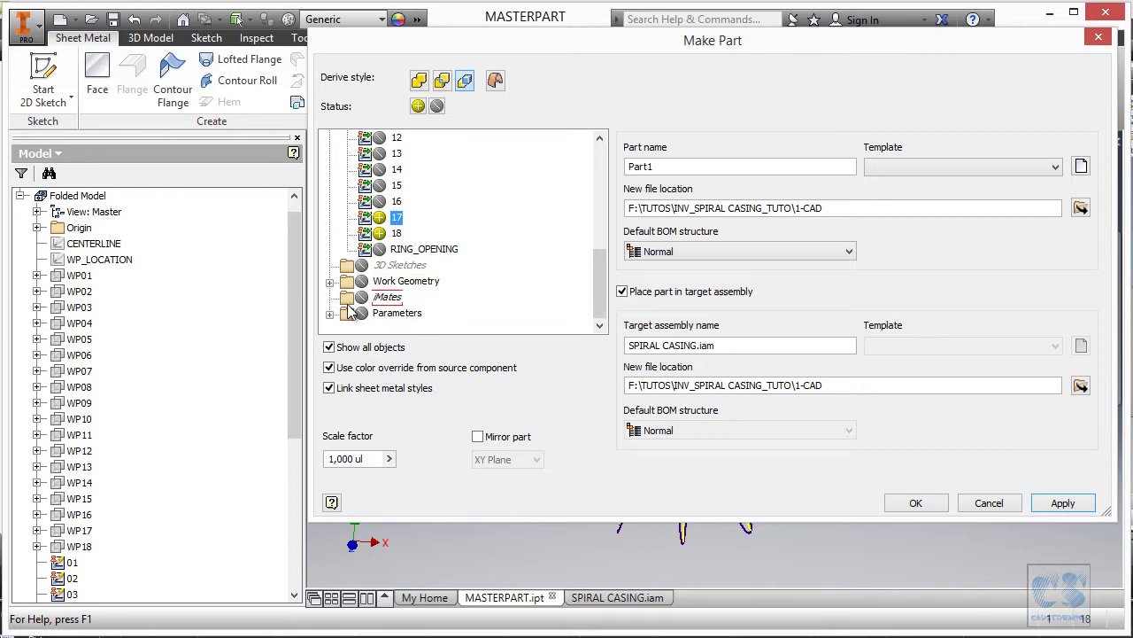
left_click(329, 314)
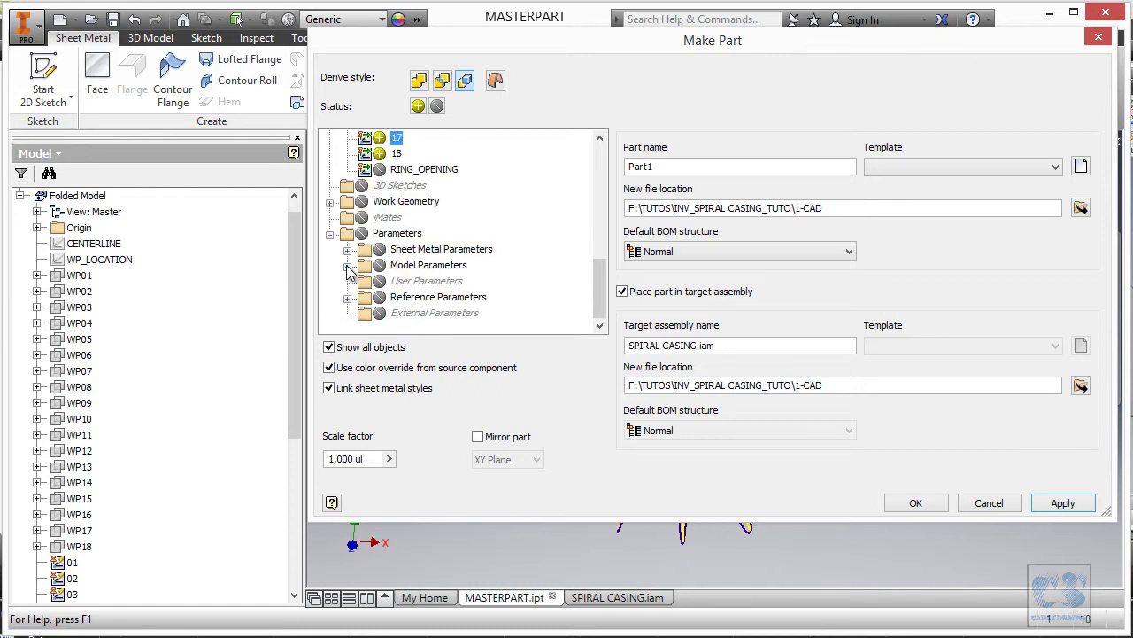
left_click(347, 266)
left_click(396, 155)
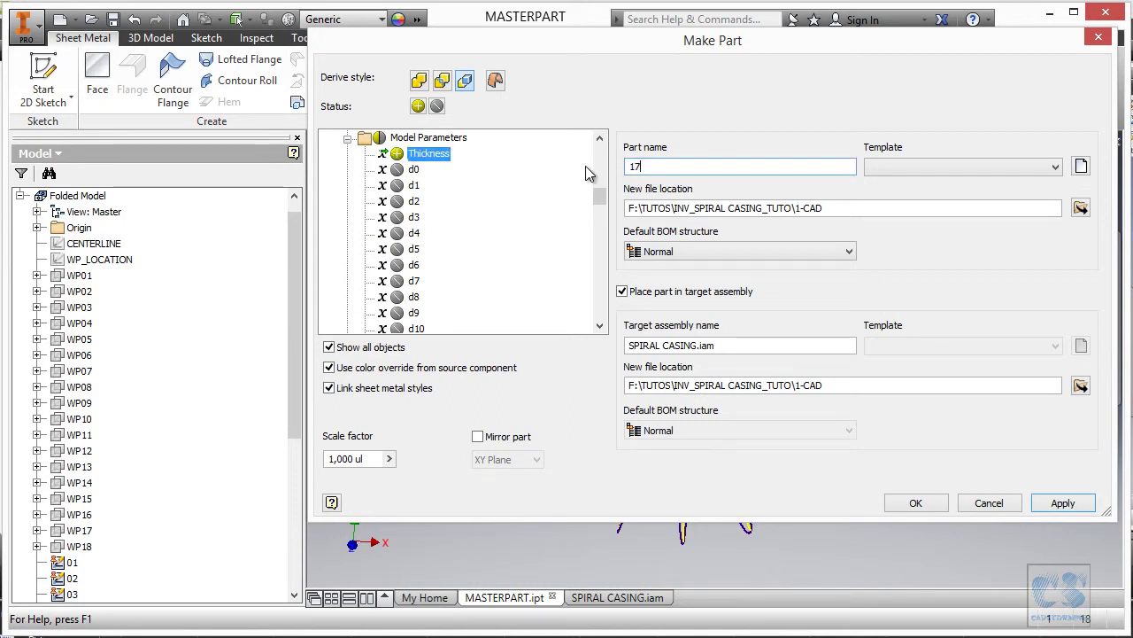
left_click(925, 170)
left_click(912, 184)
left_click(941, 505)
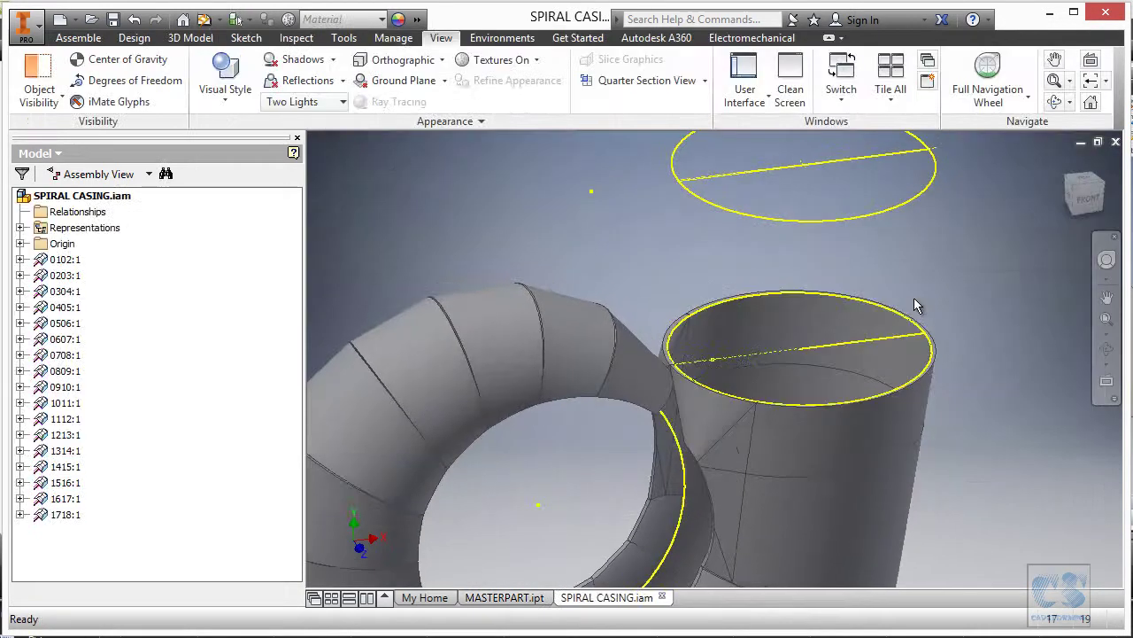
Step: Create a die-formed Lofted Flange in part 1718 between the lower and upper circles, with the thickness on the outside
right_click(899, 253)
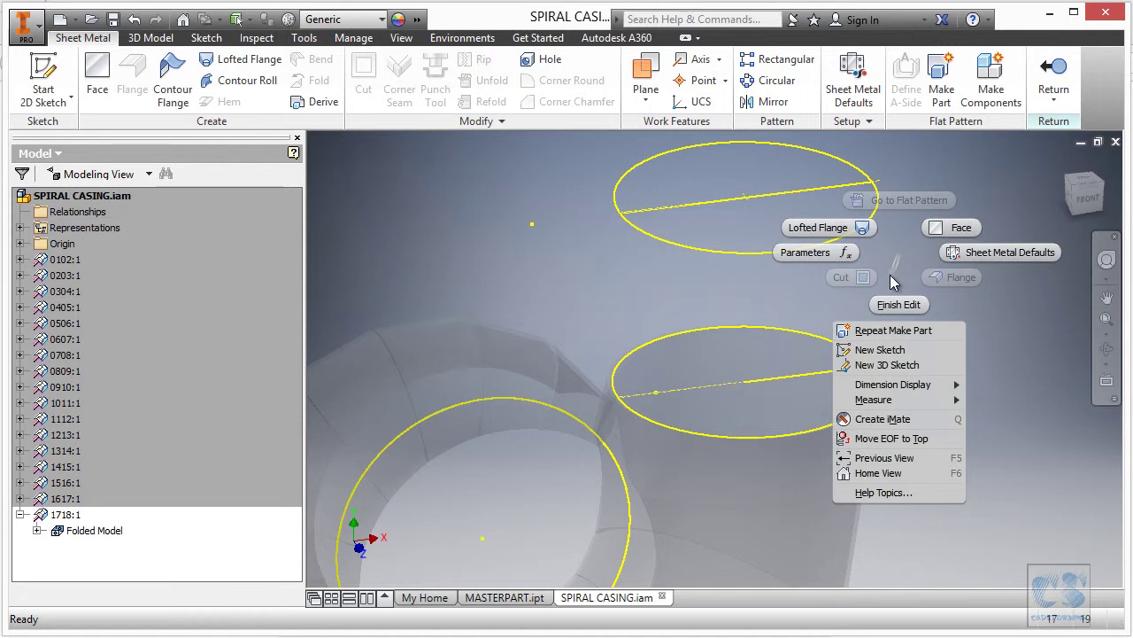
left_click(828, 228)
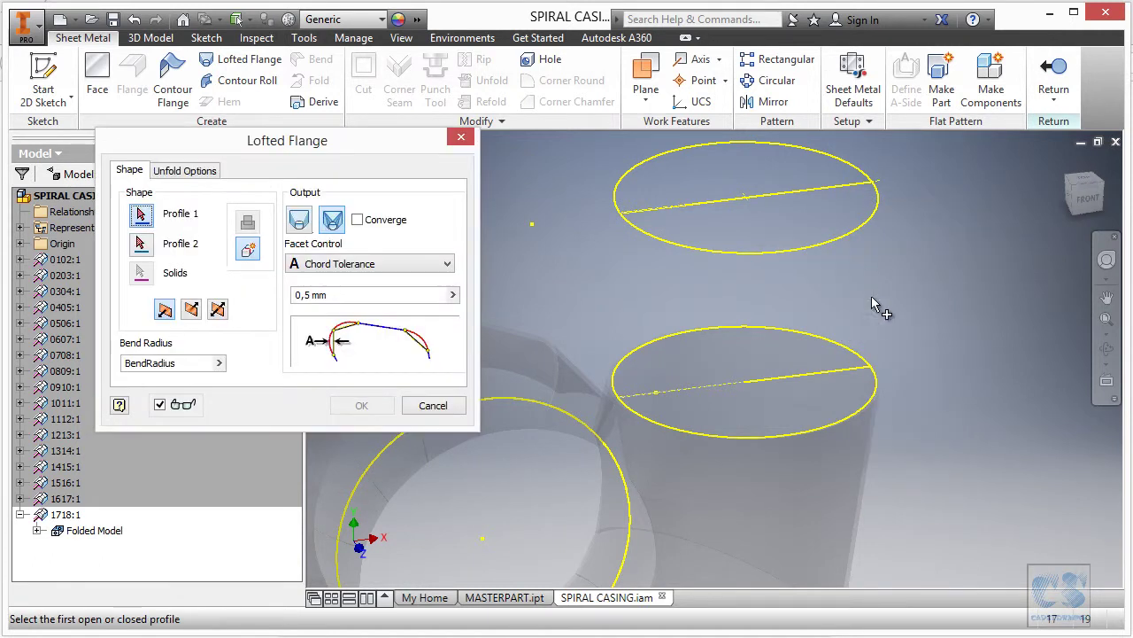
left_click(817, 344)
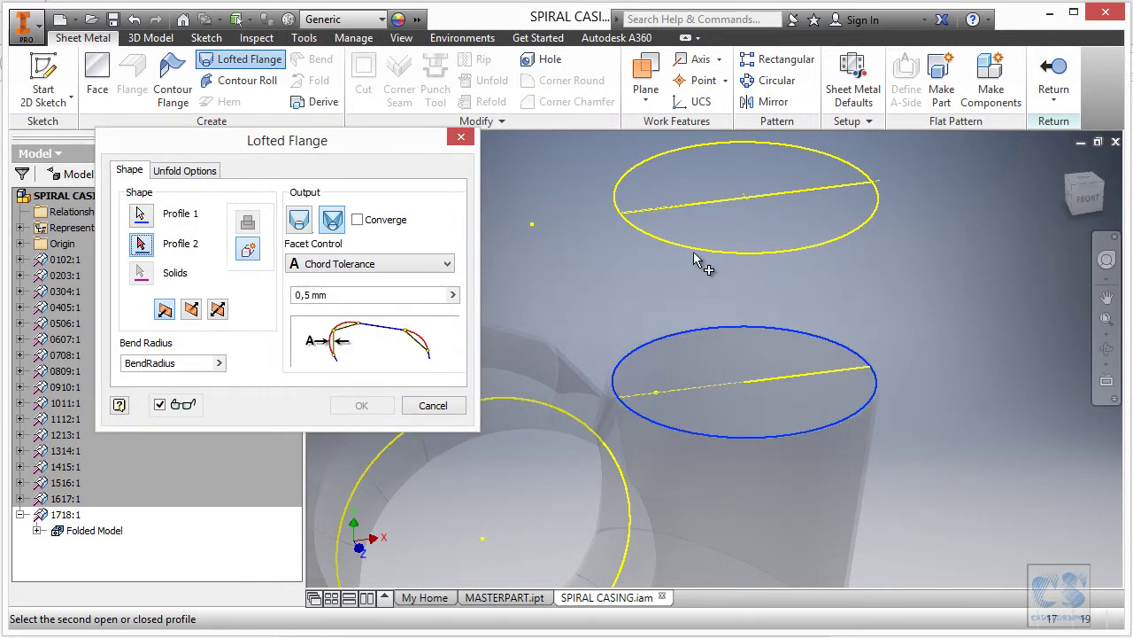
left_click(692, 249)
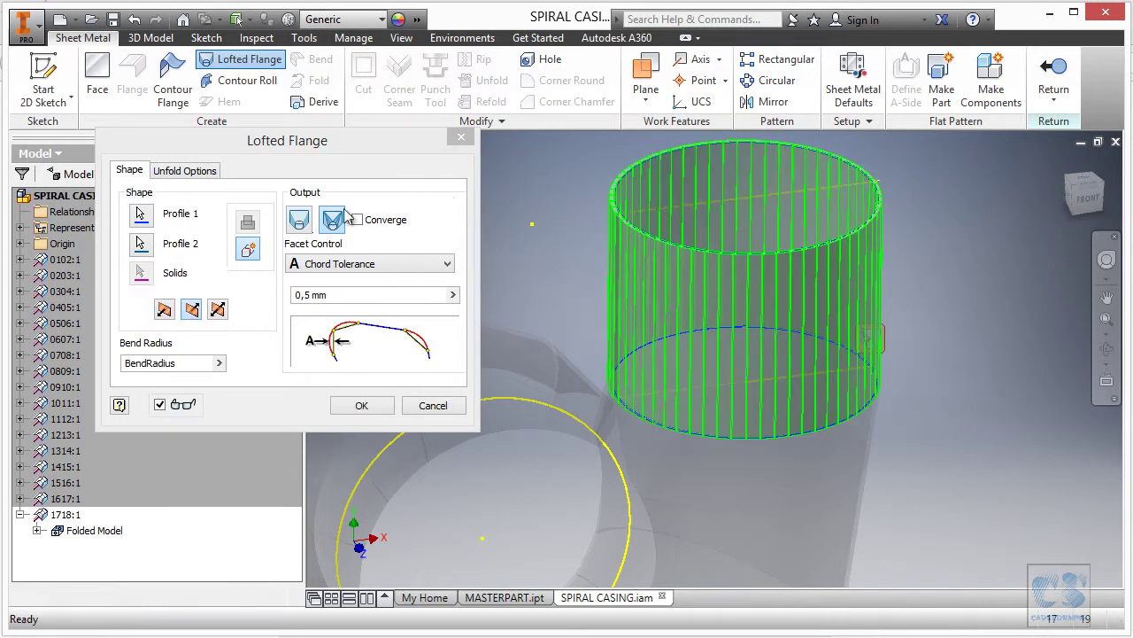
left_click(300, 222)
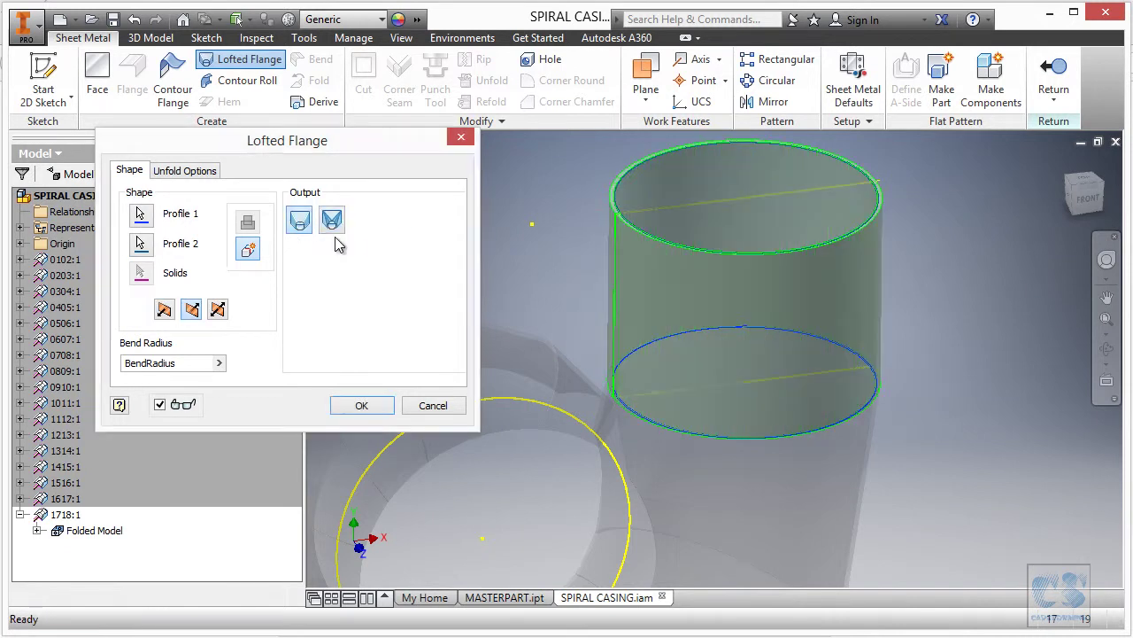
left_click(373, 405)
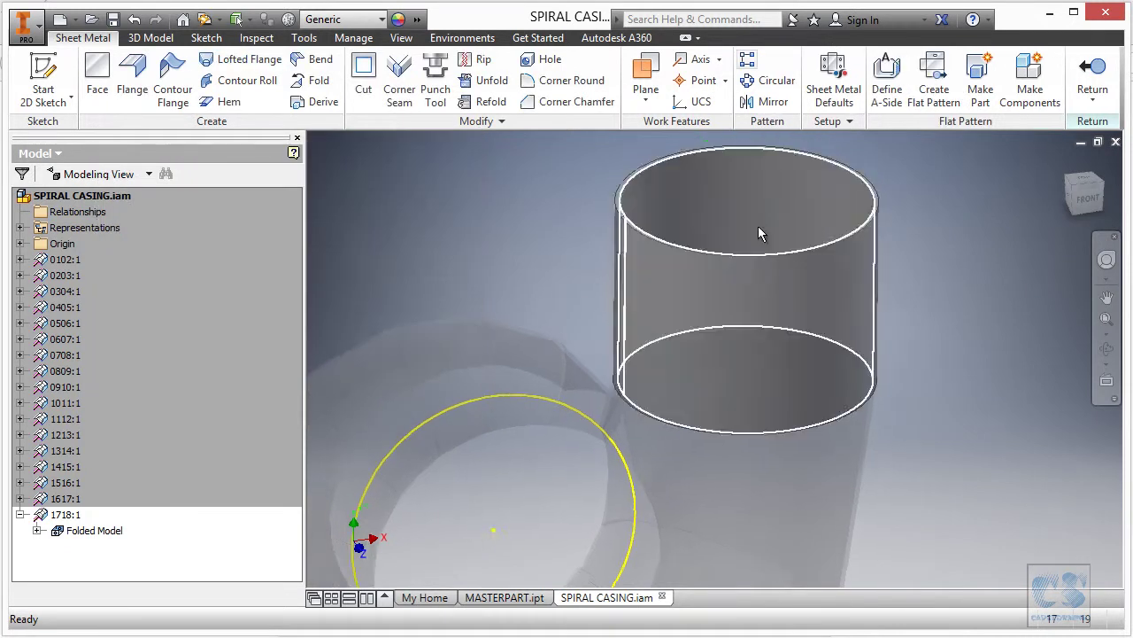
Step: Link the sheet metal Thickness of part 1718 to Thickness_1 and finish editing the part
right_click(907, 206)
left_click(835, 200)
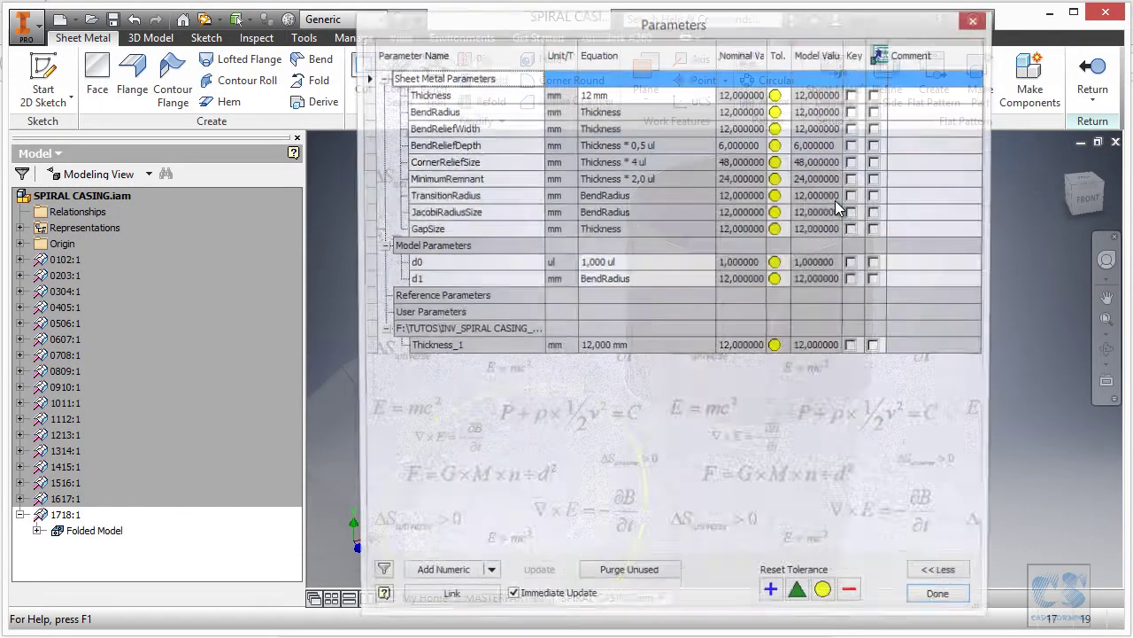
left_click(680, 98)
left_click(713, 94)
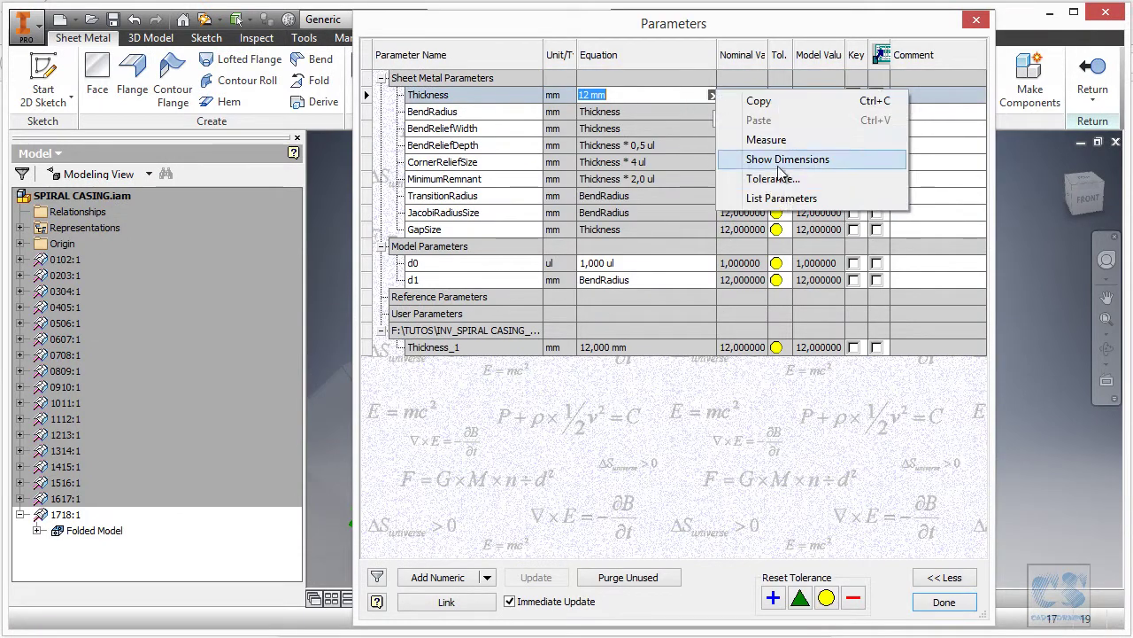
left_click(771, 200)
left_click(615, 229)
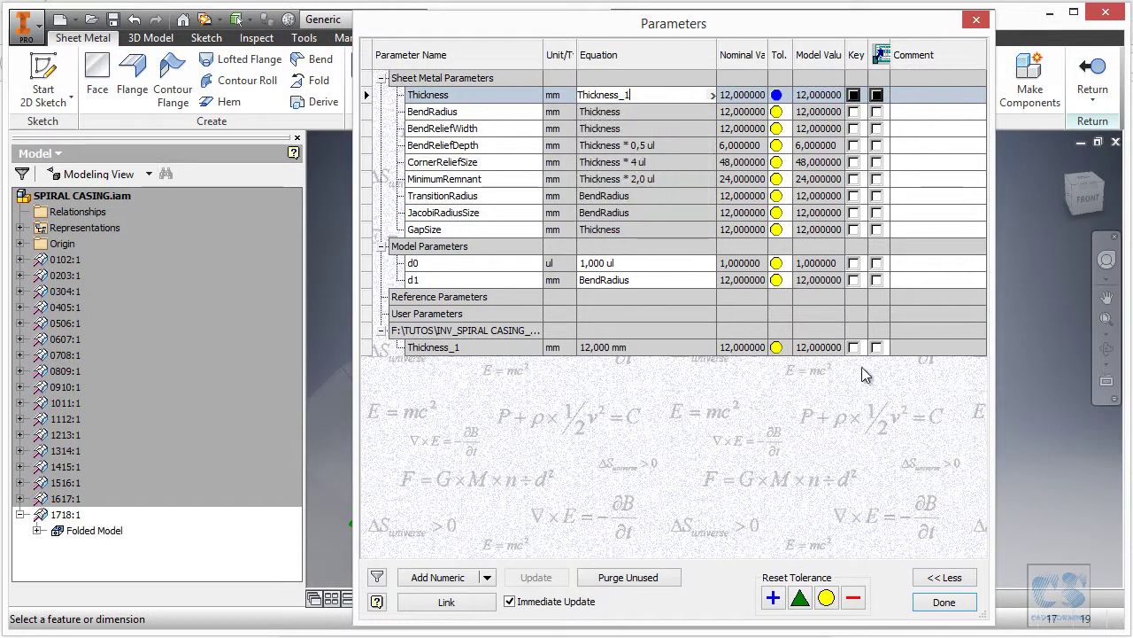
left_click(944, 602)
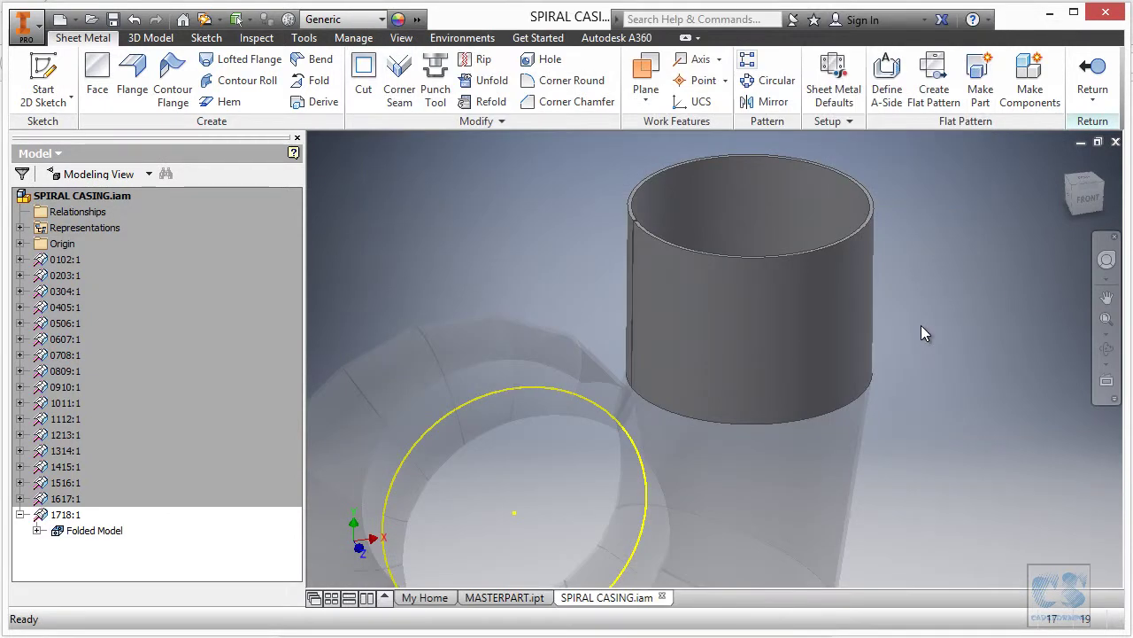
right_click(921, 327)
left_click(919, 374)
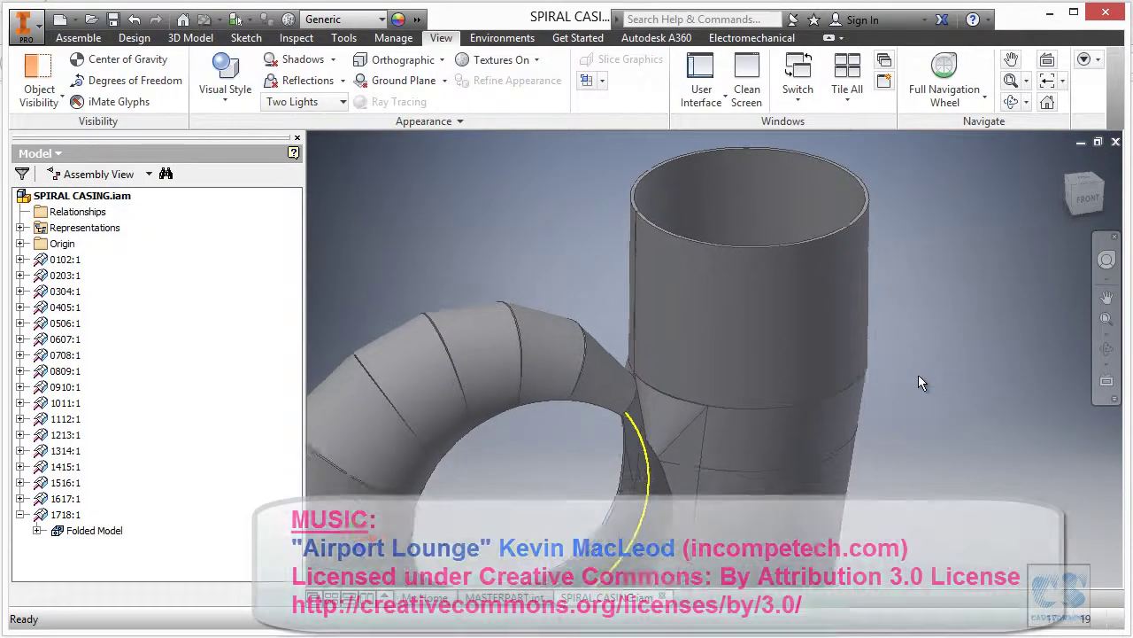